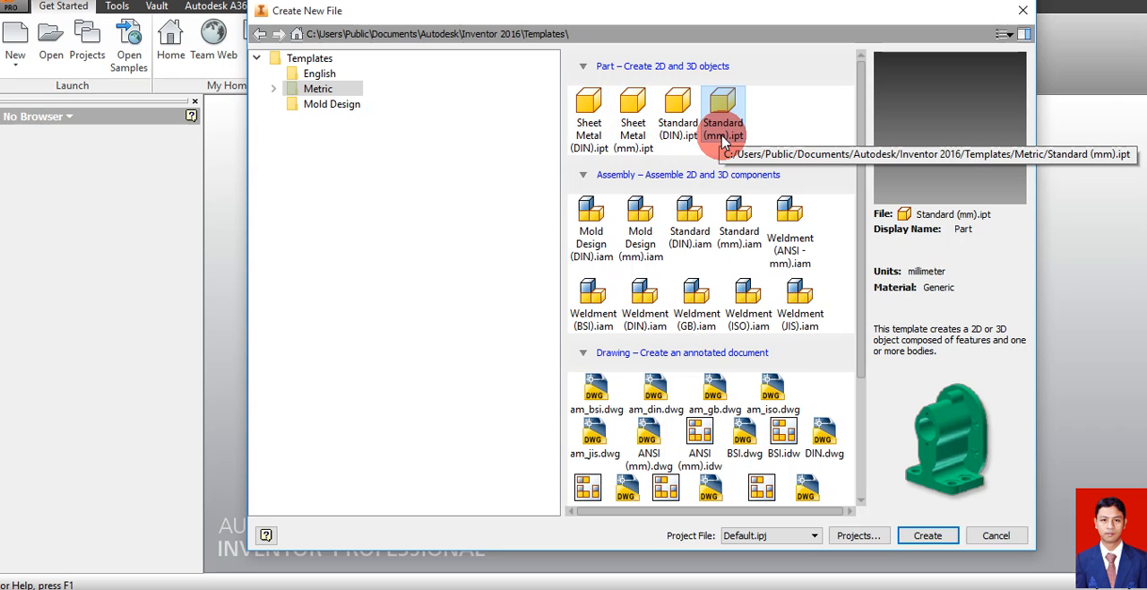
Create a new part from the metric Standard (mm).ipt template and start a 2D sketch on the XY plane
{"action": "left_click", "coordinate": [927, 537]}
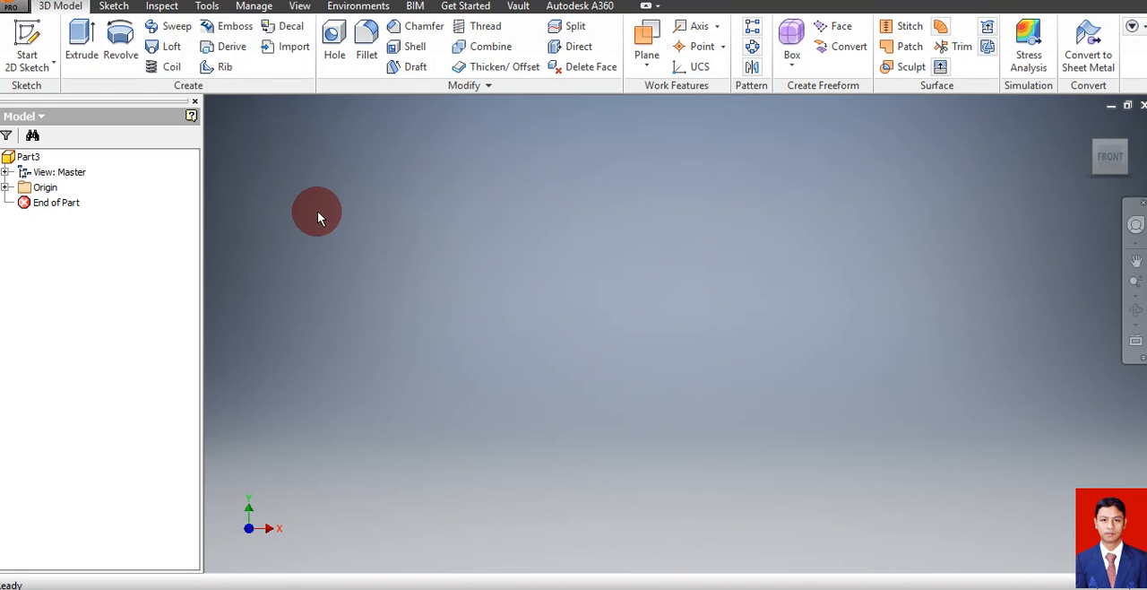
{"action": "left_click", "coordinate": [25, 40]}
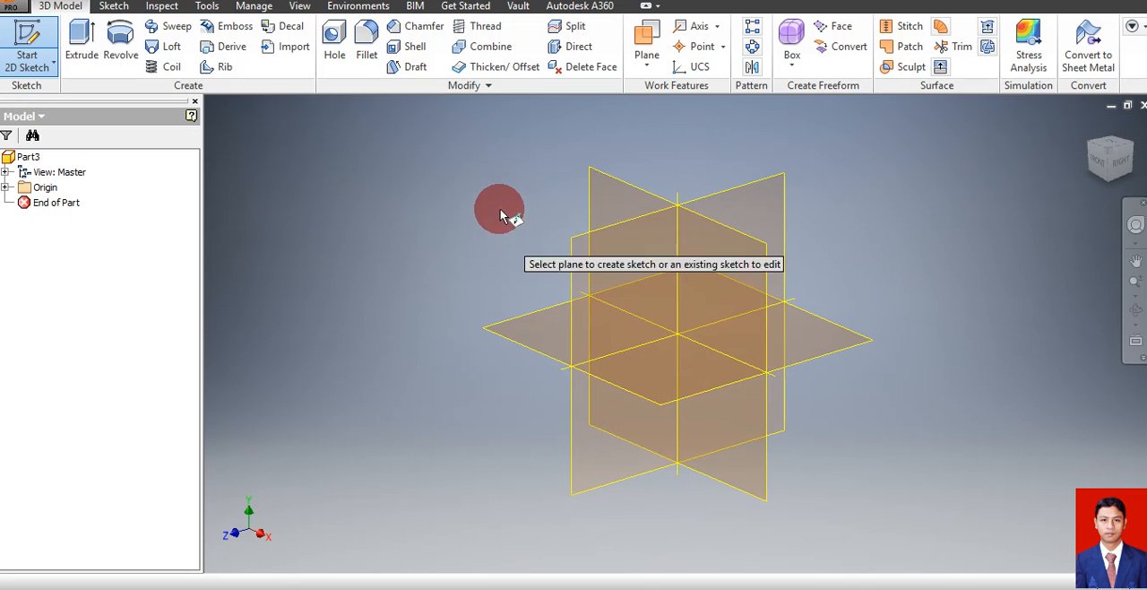
{"action": "left_click", "coordinate": [615, 199]}
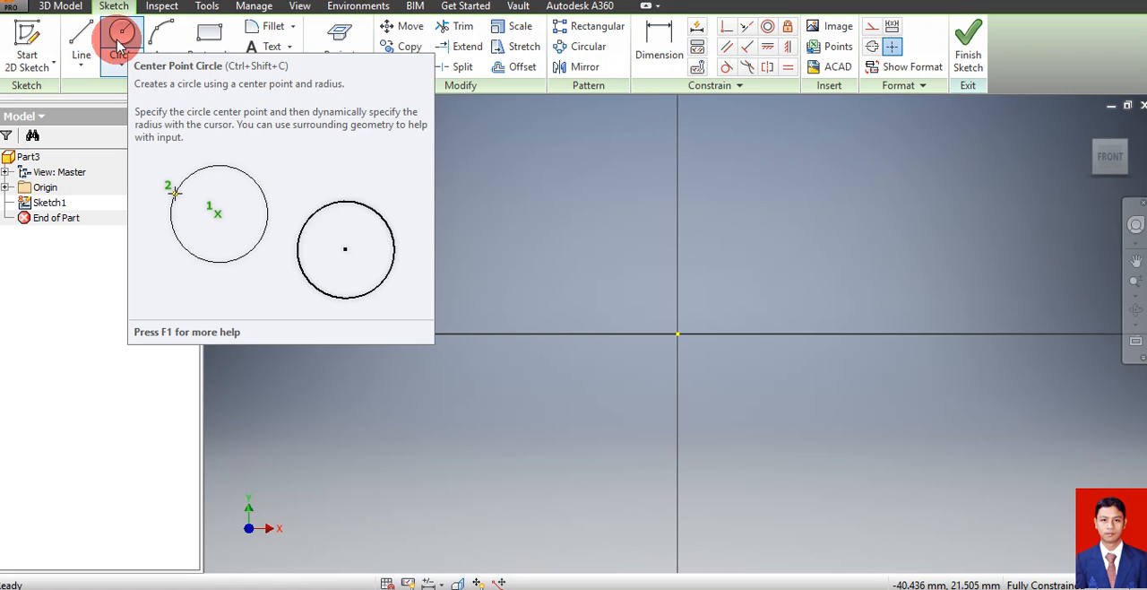
Sketch a circle of 48 mm diameter centred on the origin and finish the sketch
{"action": "left_click", "coordinate": [122, 36]}
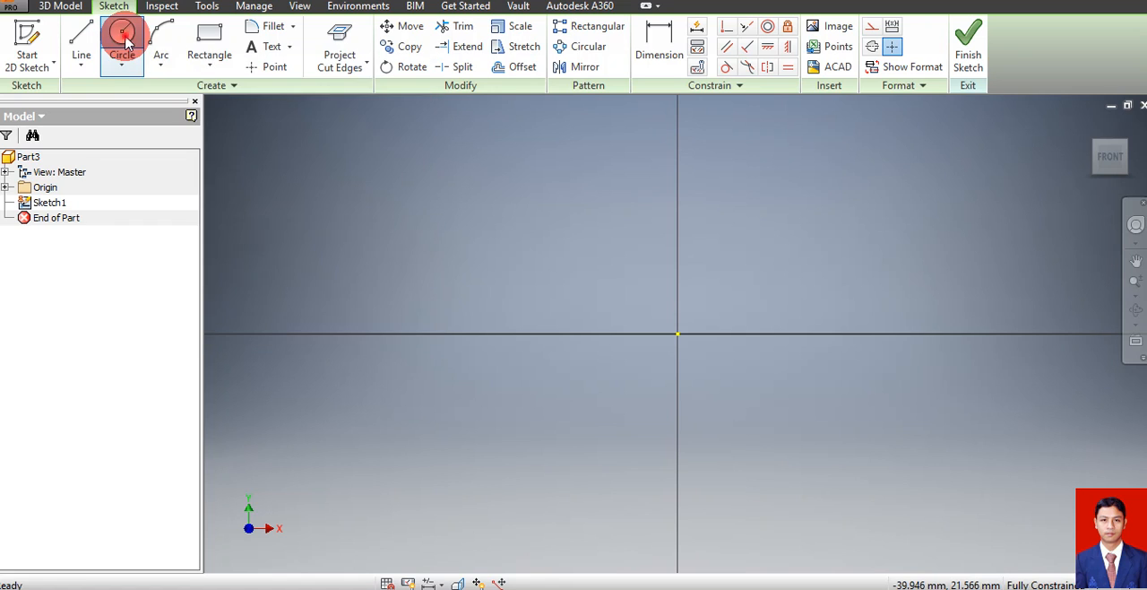
{"action": "left_click", "coordinate": [678, 333]}
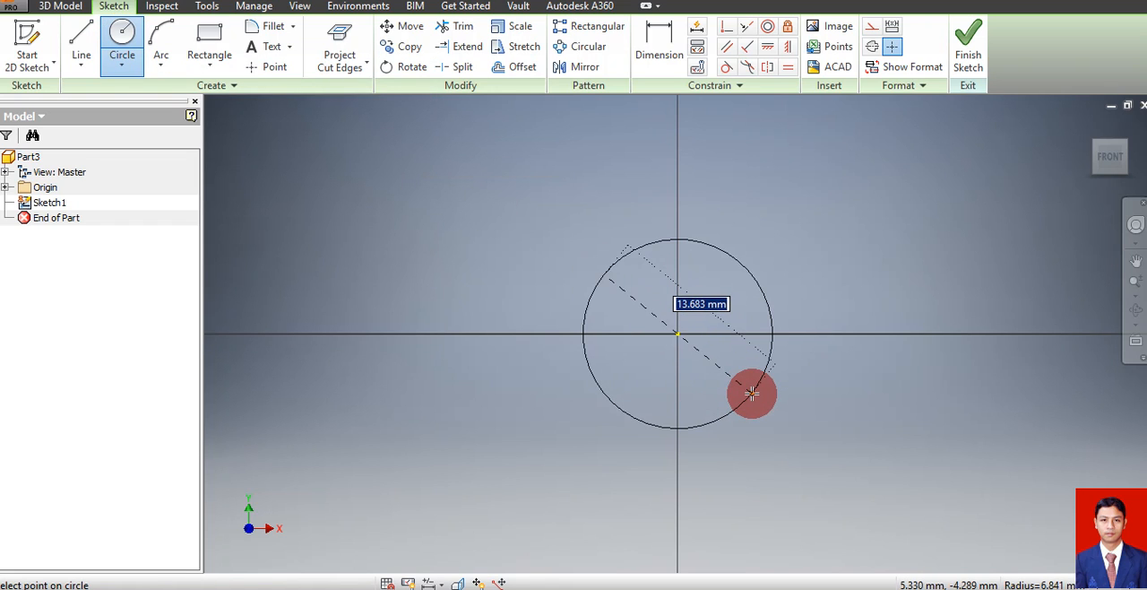
{"action": "type", "text": "48"}
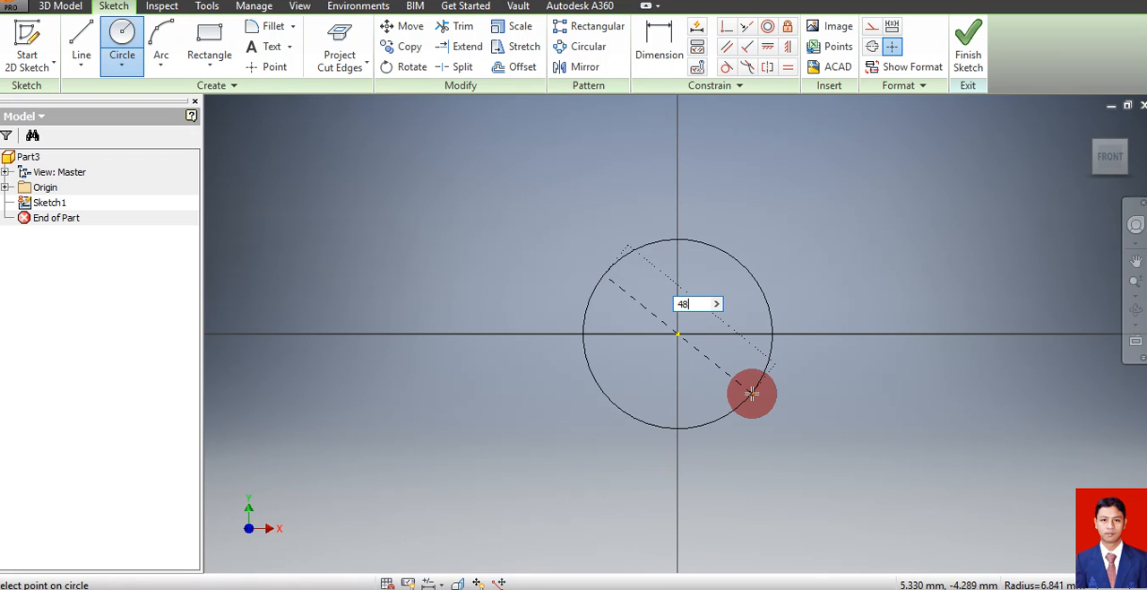
{"action": "key", "text": "Return"}
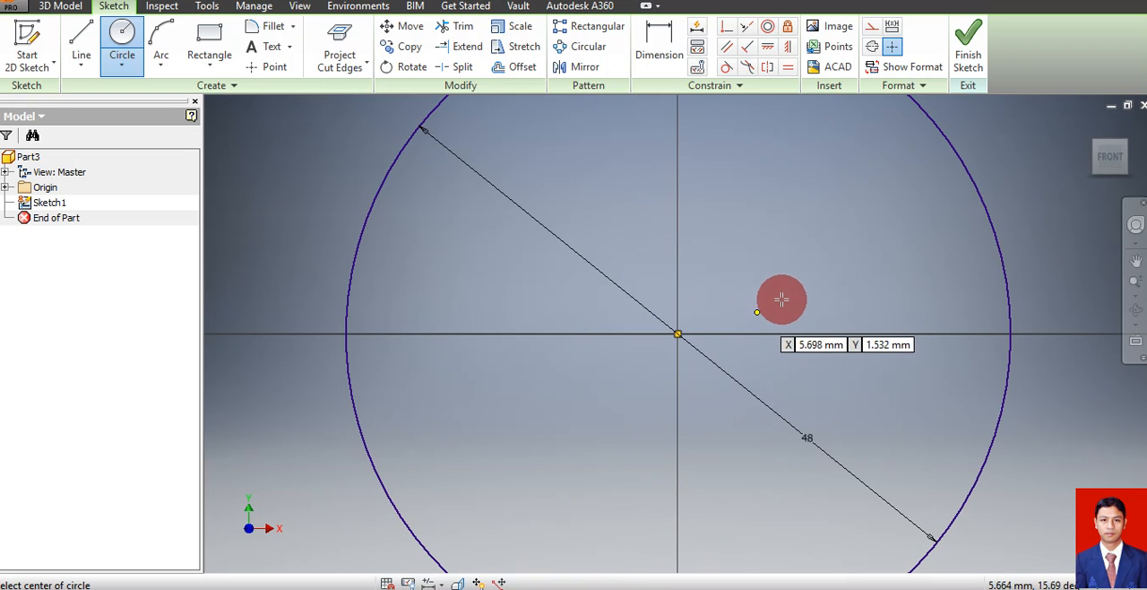
{"action": "key", "text": "Escape"}
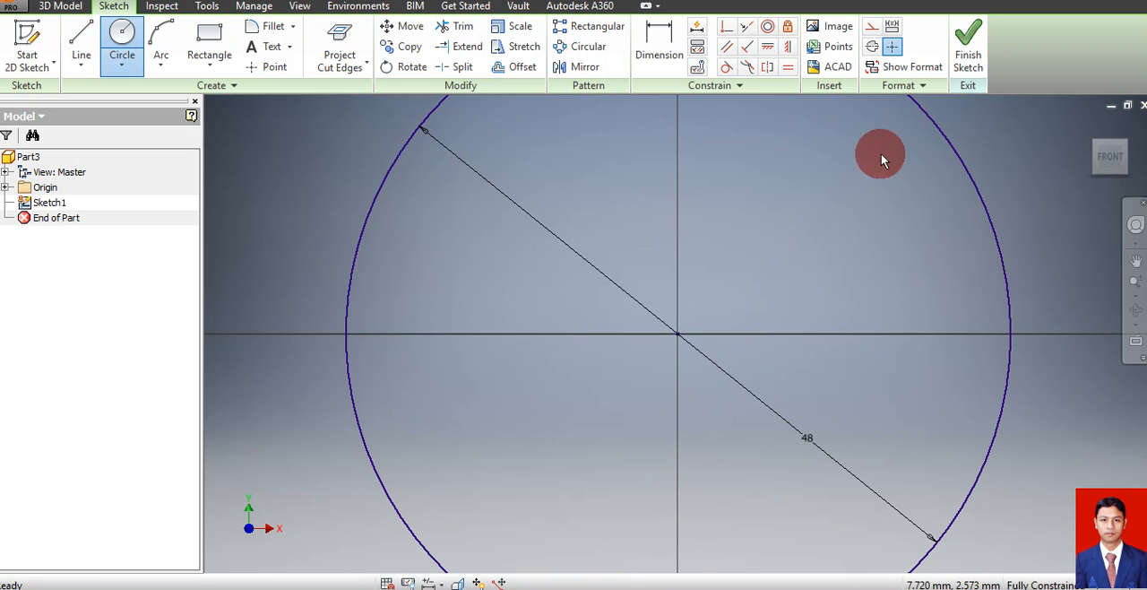
{"action": "left_click", "coordinate": [963, 61]}
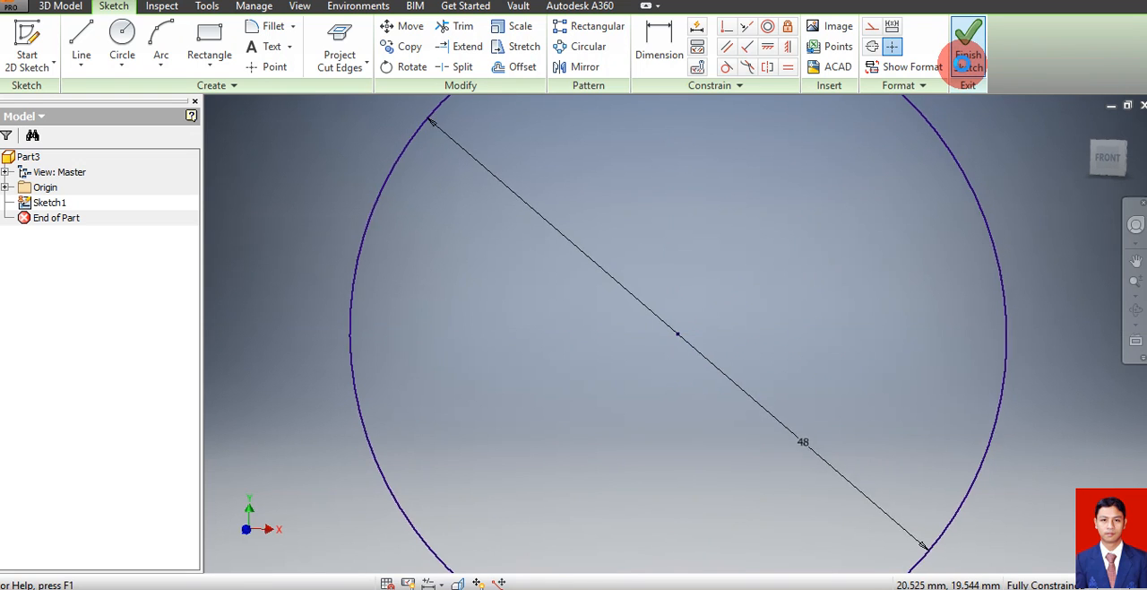
Extrude the 48 mm circle by 20 mm as a solid cylinder
{"action": "left_click", "coordinate": [1135, 294]}
{"action": "left_click_drag", "start_coordinate": [994, 433], "coordinate": [997, 388]}
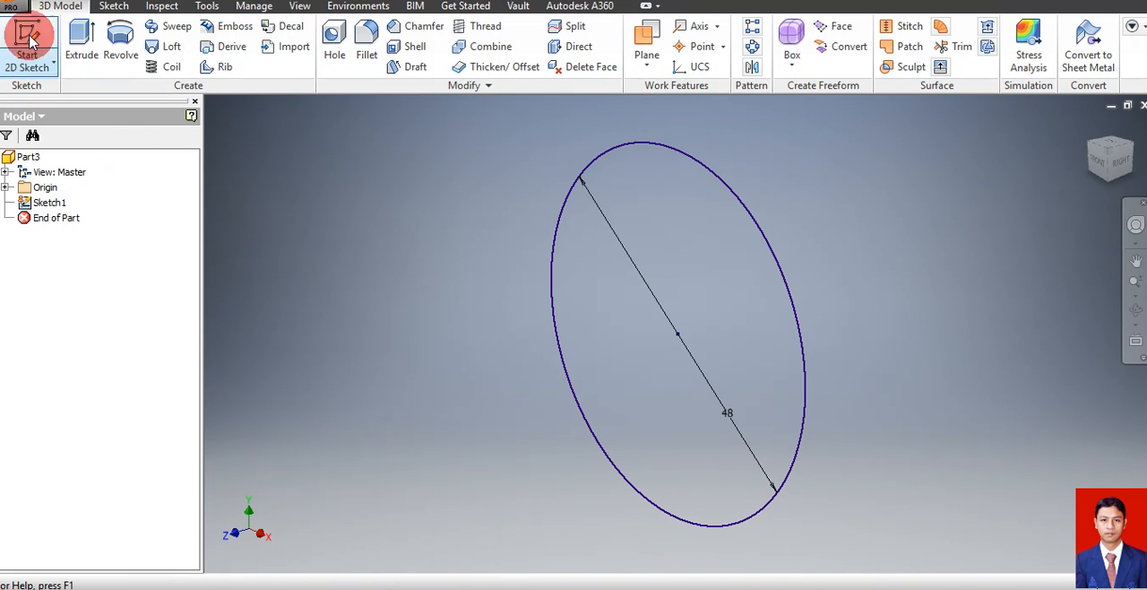
{"action": "left_click", "coordinate": [81, 45]}
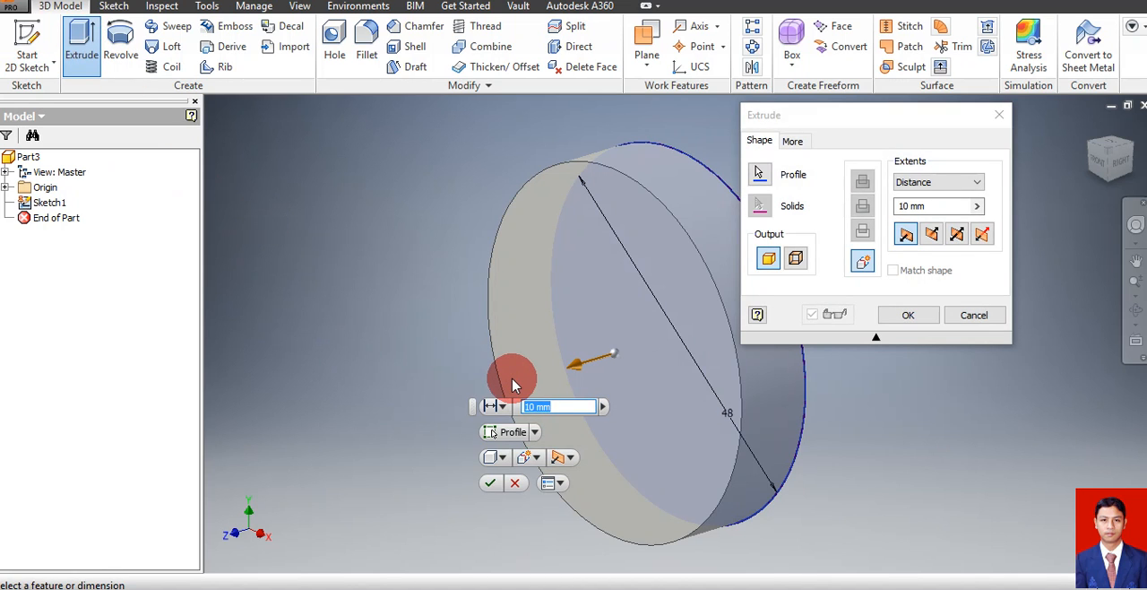
{"action": "type", "text": "25"}
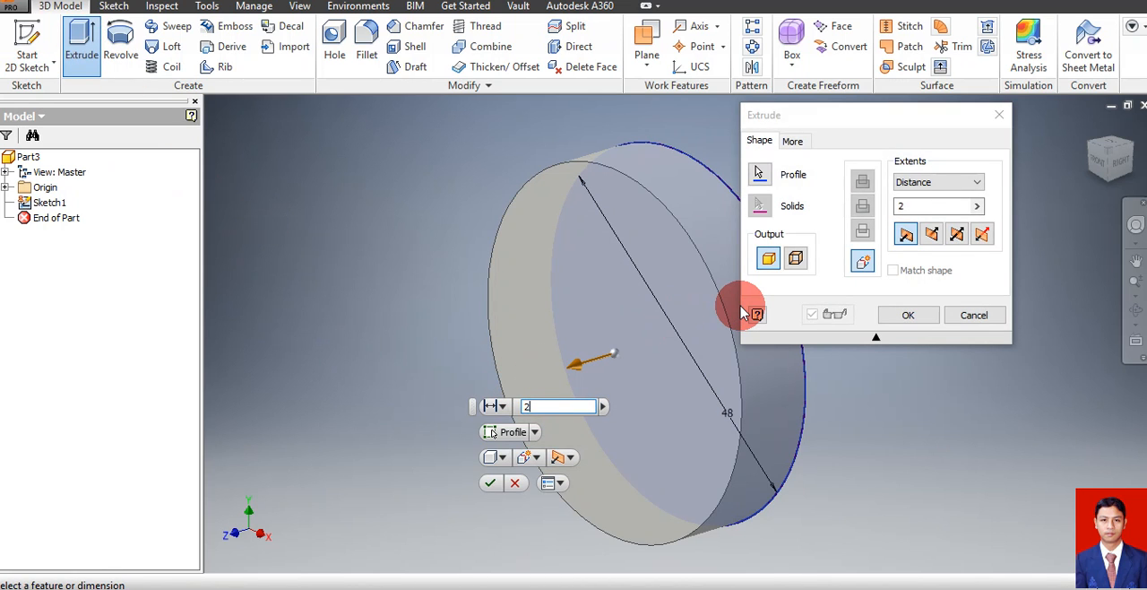
{"action": "key", "text": "Return"}
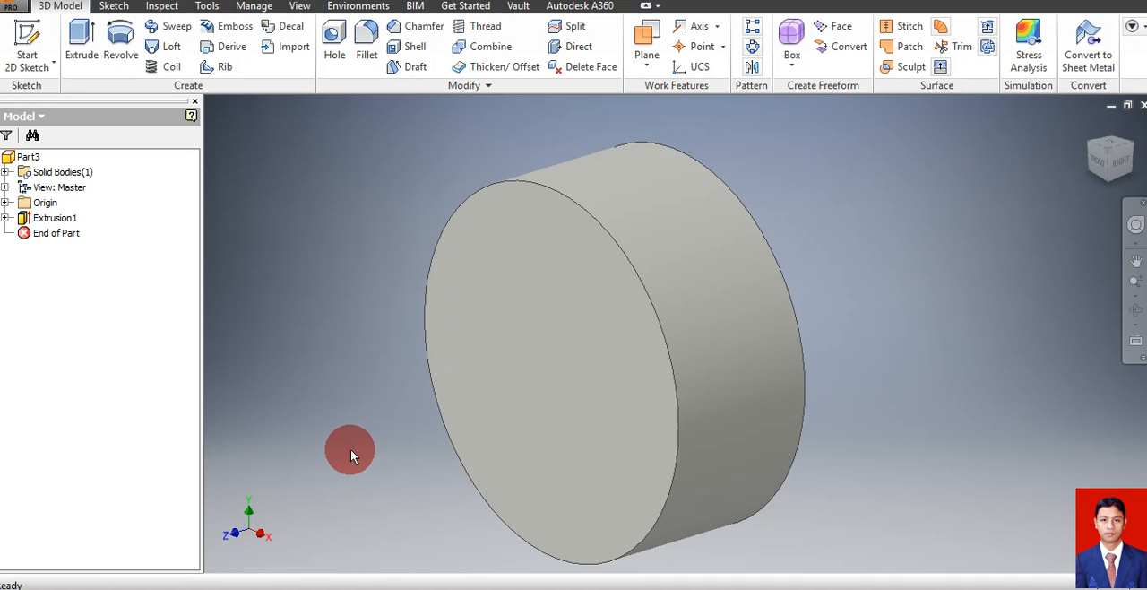
{"action": "left_click", "coordinate": [26, 40]}
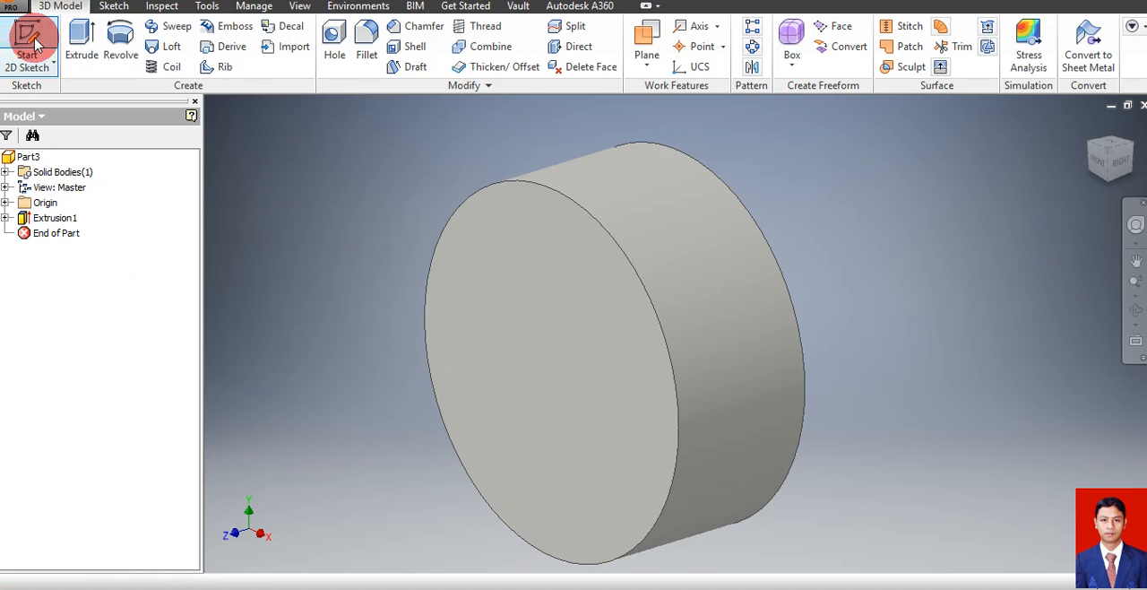
{"action": "left_click", "coordinate": [541, 339]}
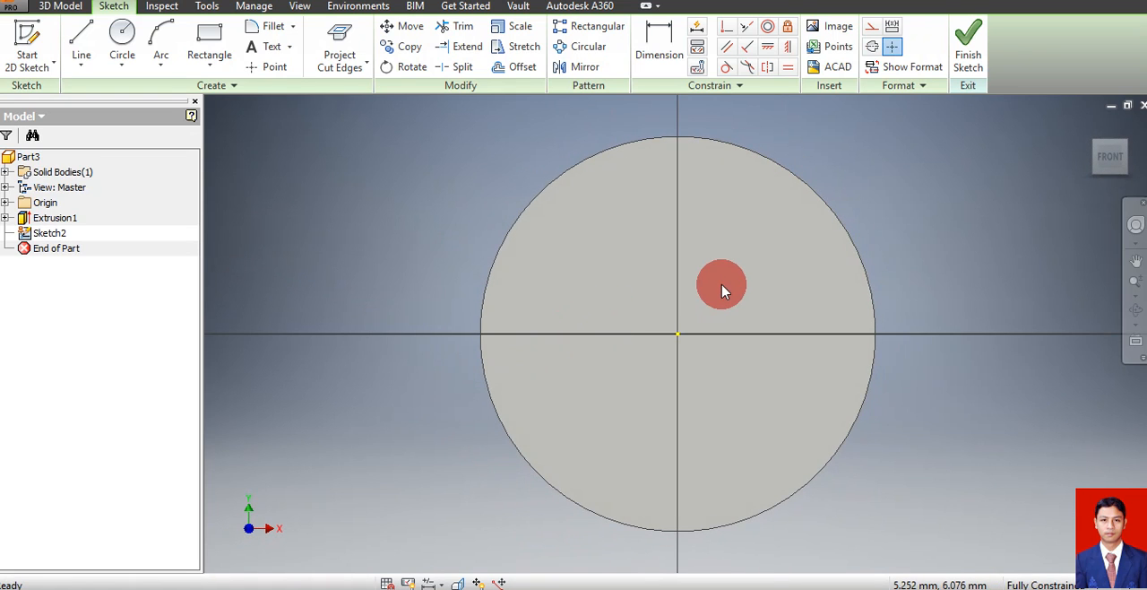
{"action": "key", "text": "ctrl+z"}
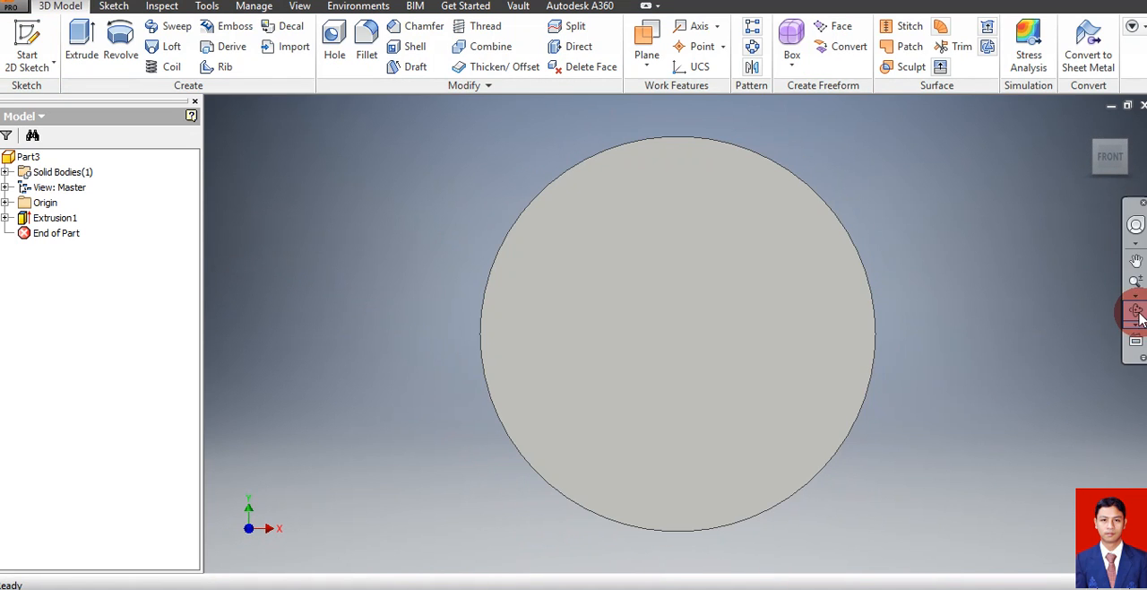
Start a sketch on the cylinder's front face and draw a 43 mm diameter circle centred on the origin
{"action": "left_click", "coordinate": [1136, 309]}
{"action": "left_click_drag", "start_coordinate": [801, 323], "coordinate": [743, 342]}
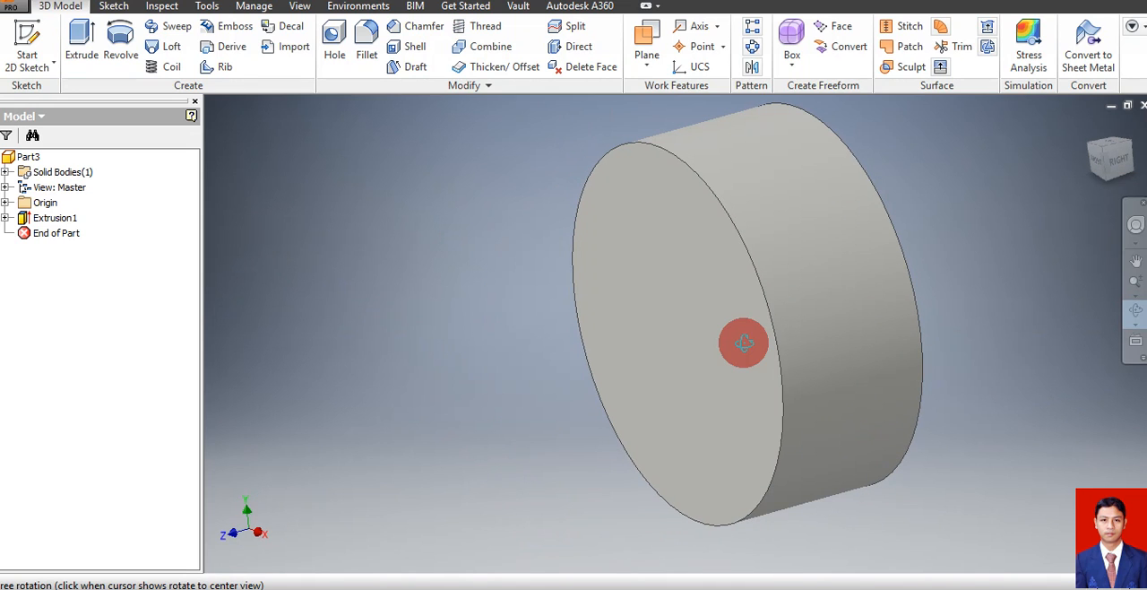
{"action": "key", "text": "Escape"}
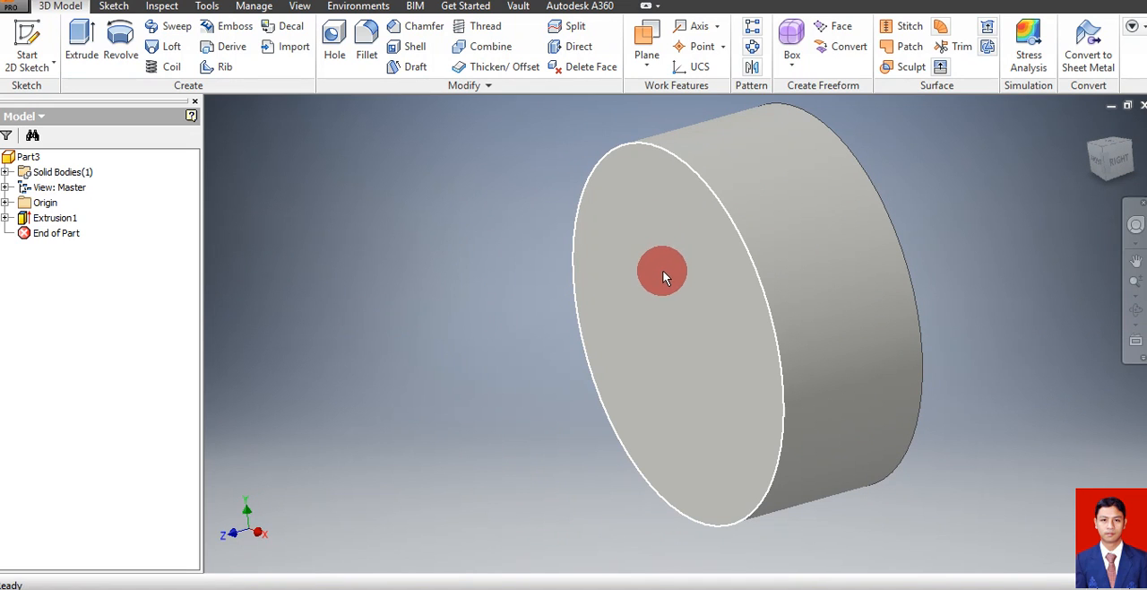
{"action": "left_click", "coordinate": [682, 302]}
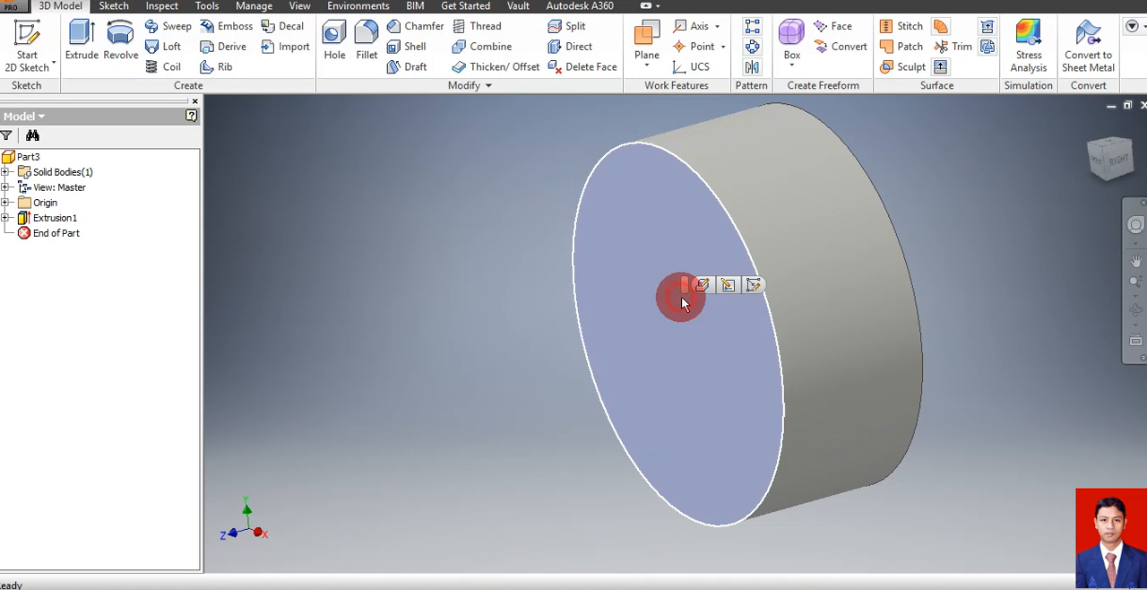
{"action": "left_click", "coordinate": [753, 285]}
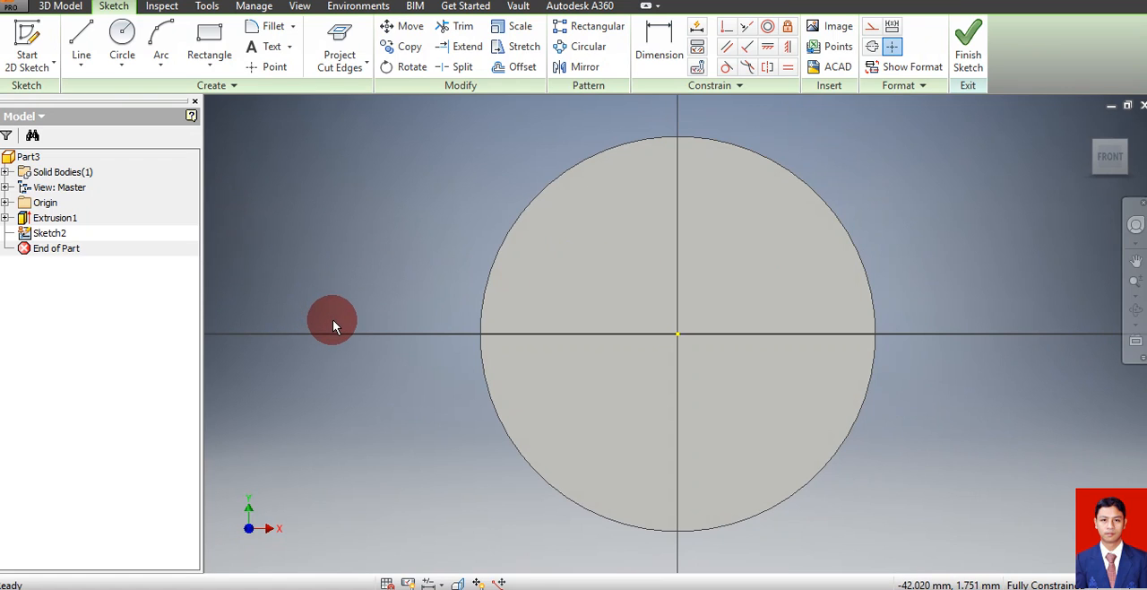
{"action": "key", "text": "c"}
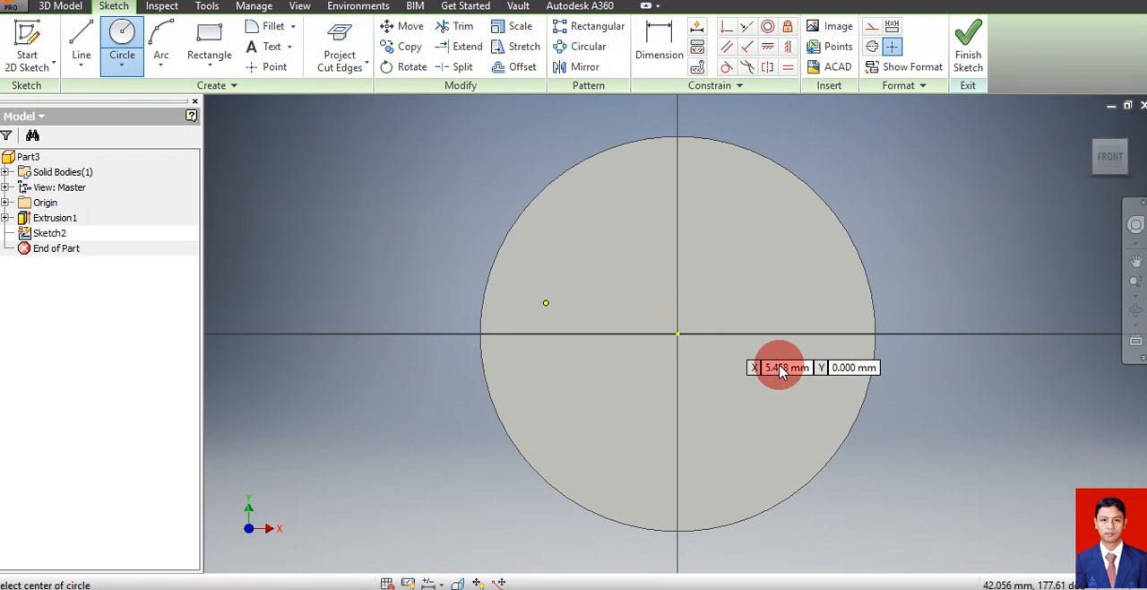
{"action": "left_click", "coordinate": [677, 336]}
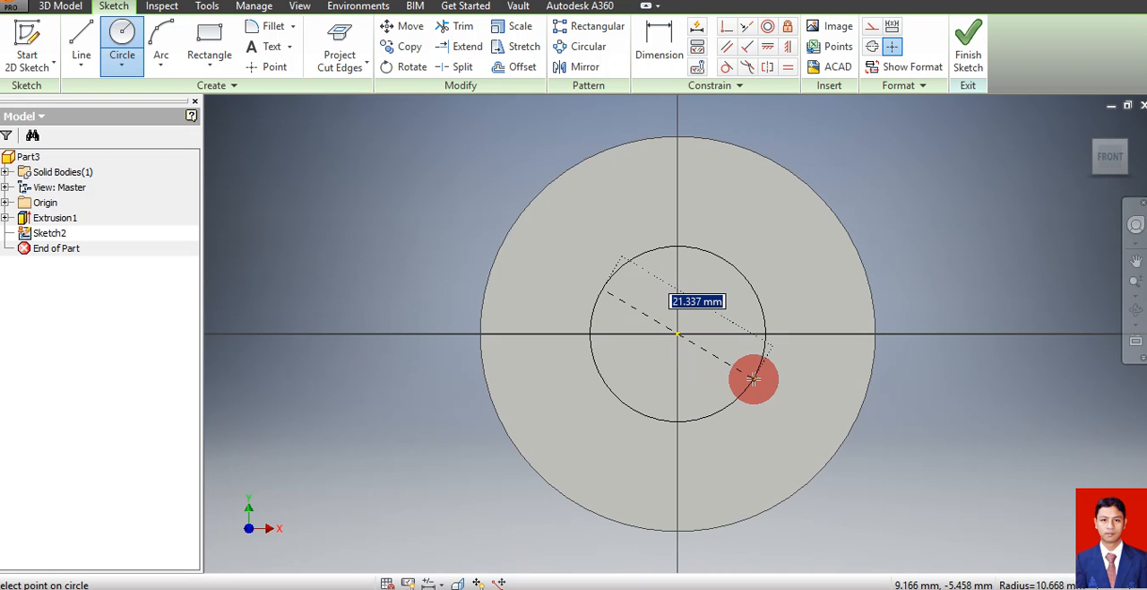
{"action": "type", "text": "43"}
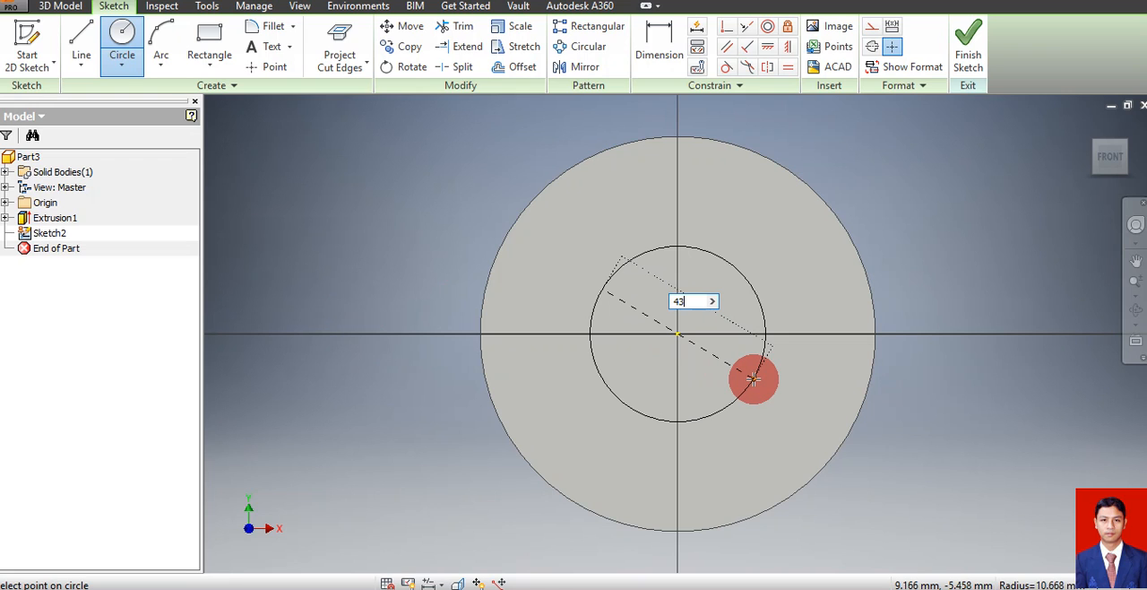
{"action": "key", "text": "Return"}
{"action": "left_click", "coordinate": [969, 36]}
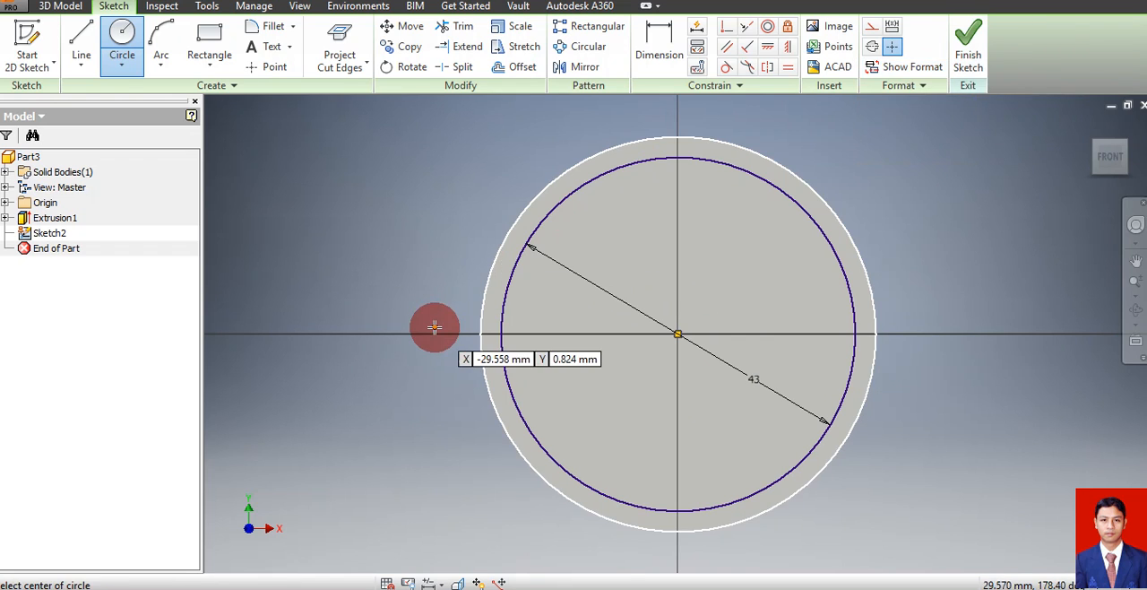
Extrude the 43 mm circle outward by 5 mm, joined to the cylinder
{"action": "left_click", "coordinate": [69, 7]}
{"action": "left_click", "coordinate": [81, 38]}
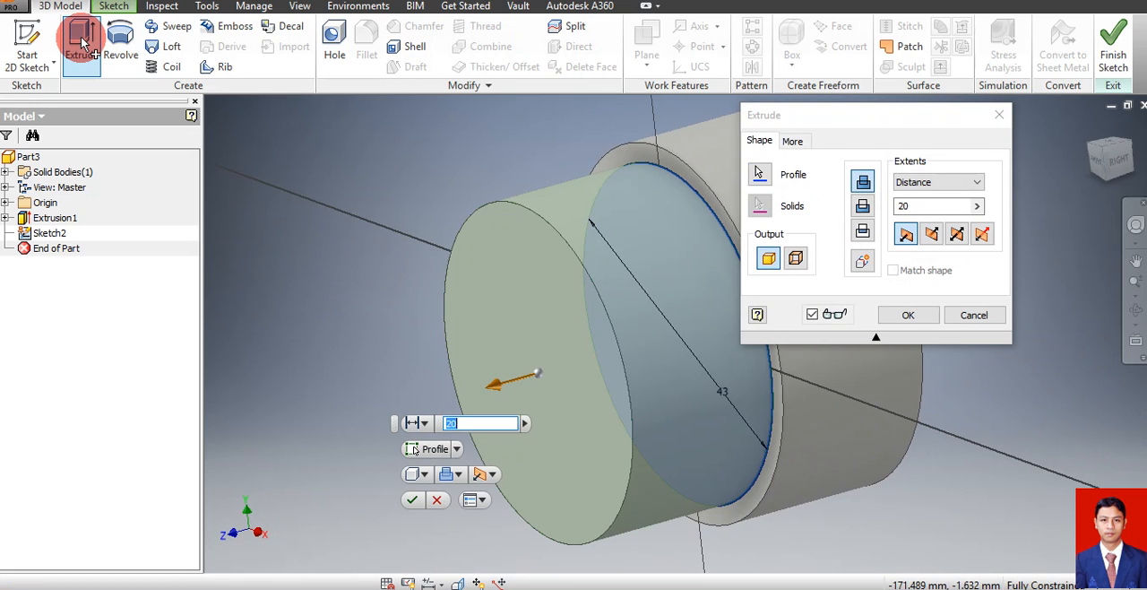
{"action": "type", "text": "5"}
{"action": "key", "text": "Return"}
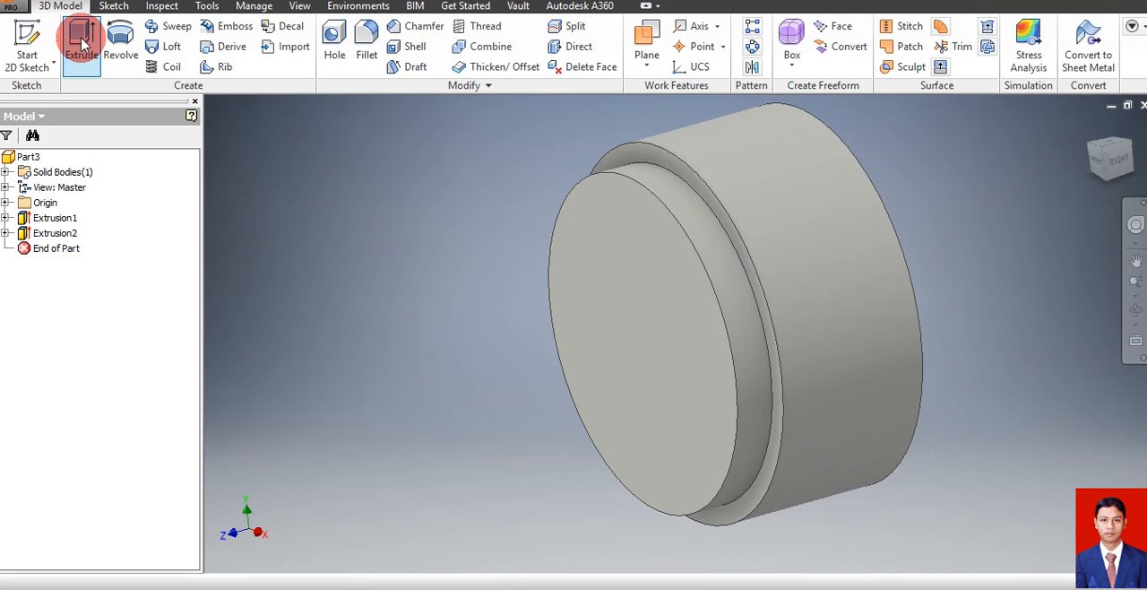
Start a sketch on the front face of the 43 mm step and draw a 63.5 mm diameter circle centred on the origin
{"action": "left_click", "coordinate": [627, 327]}
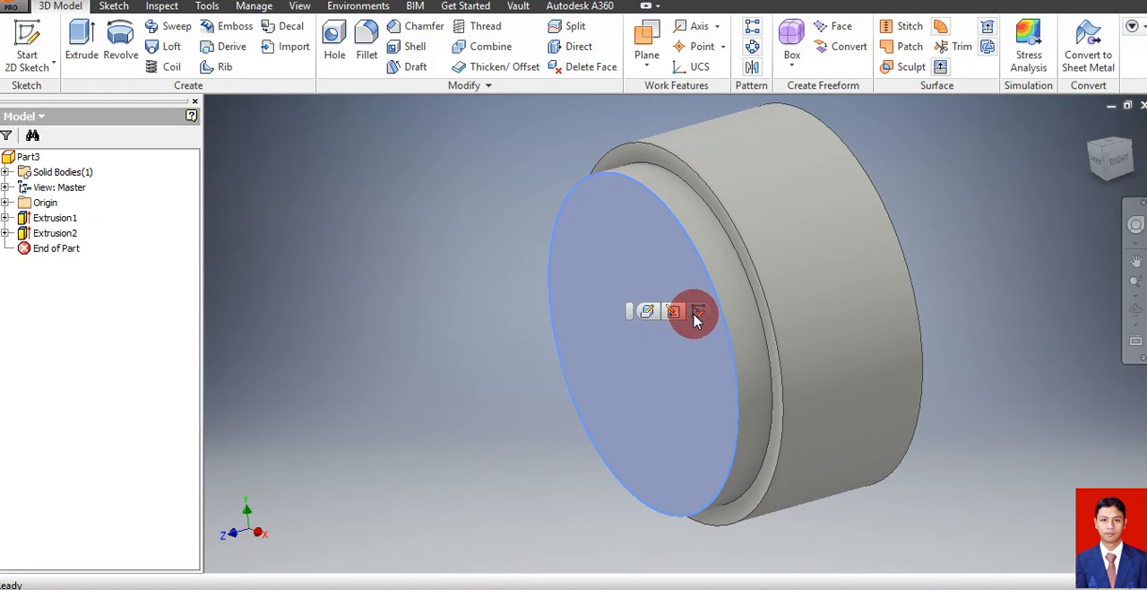
{"action": "key", "text": "s"}
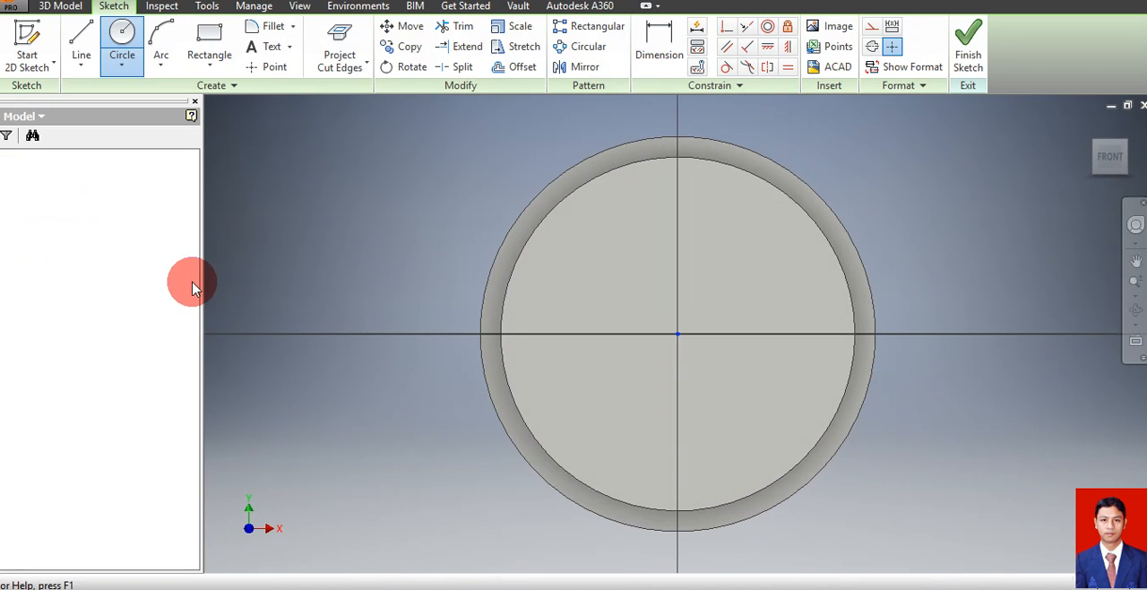
{"action": "key", "text": "c"}
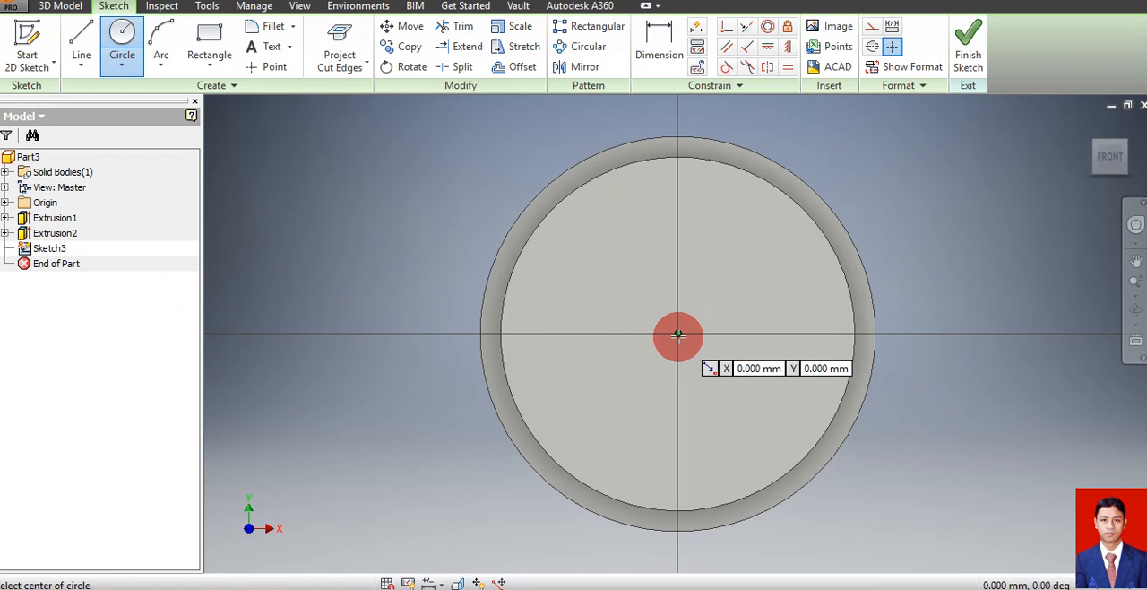
{"action": "left_click", "coordinate": [678, 334]}
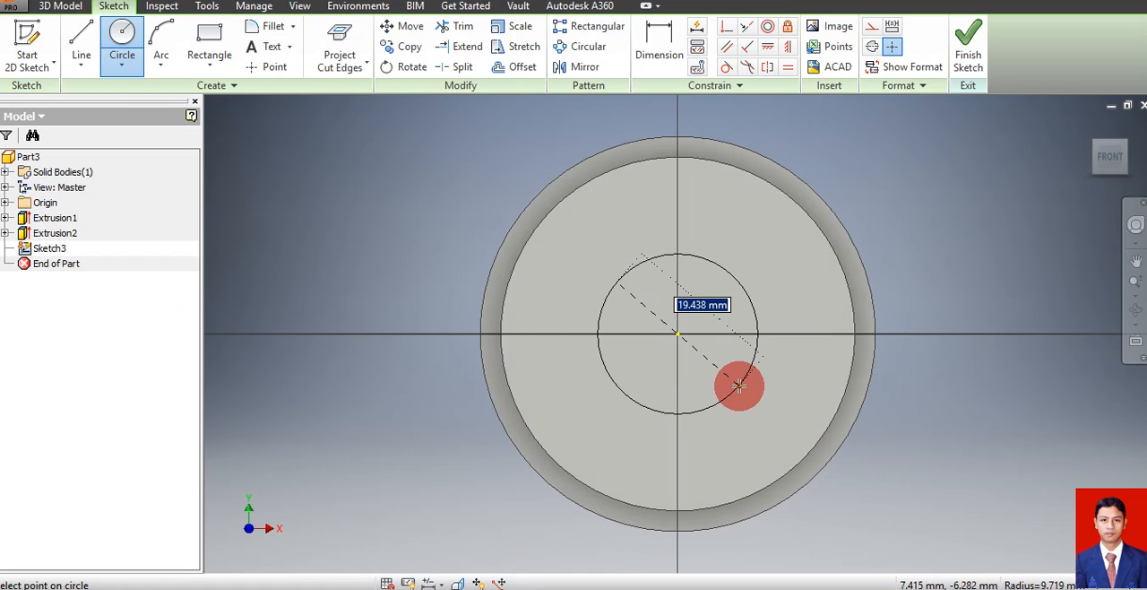
{"action": "type", "text": "63"}
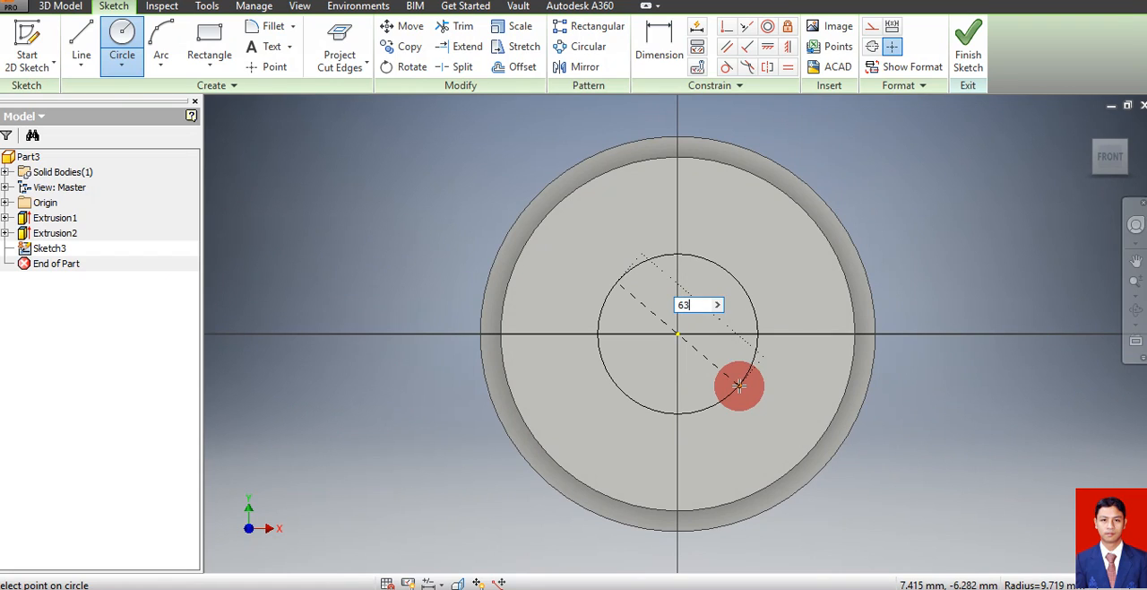
{"action": "type", "text": ",5"}
{"action": "key", "text": "Return"}
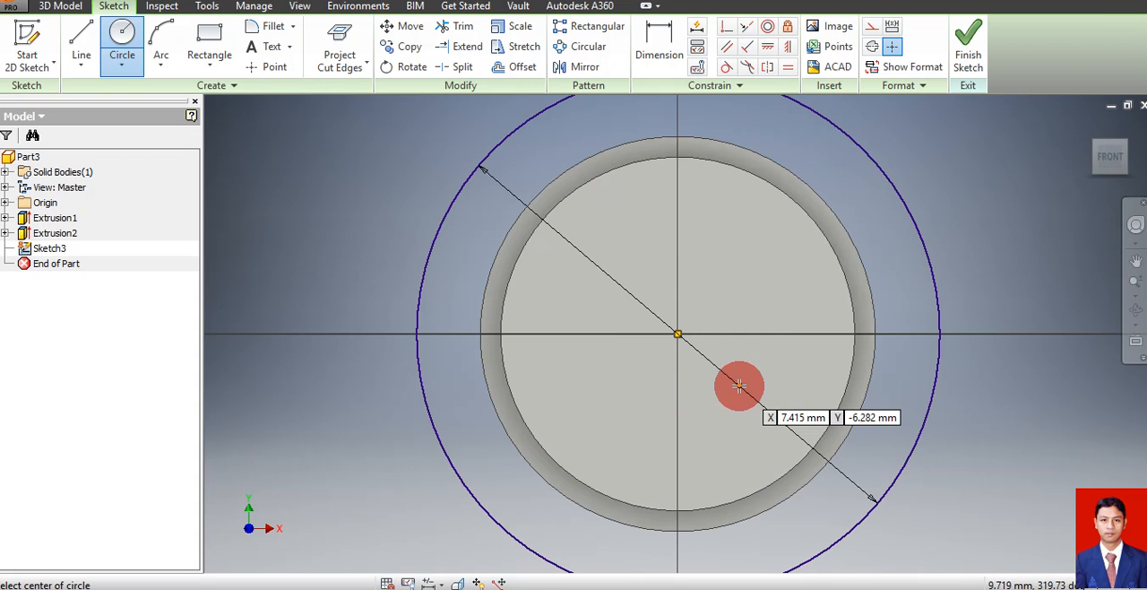
Extrude the 63.5 mm circle outward by 10 mm, joined to the body
{"action": "left_click", "coordinate": [56, 12]}
{"action": "left_click", "coordinate": [82, 35]}
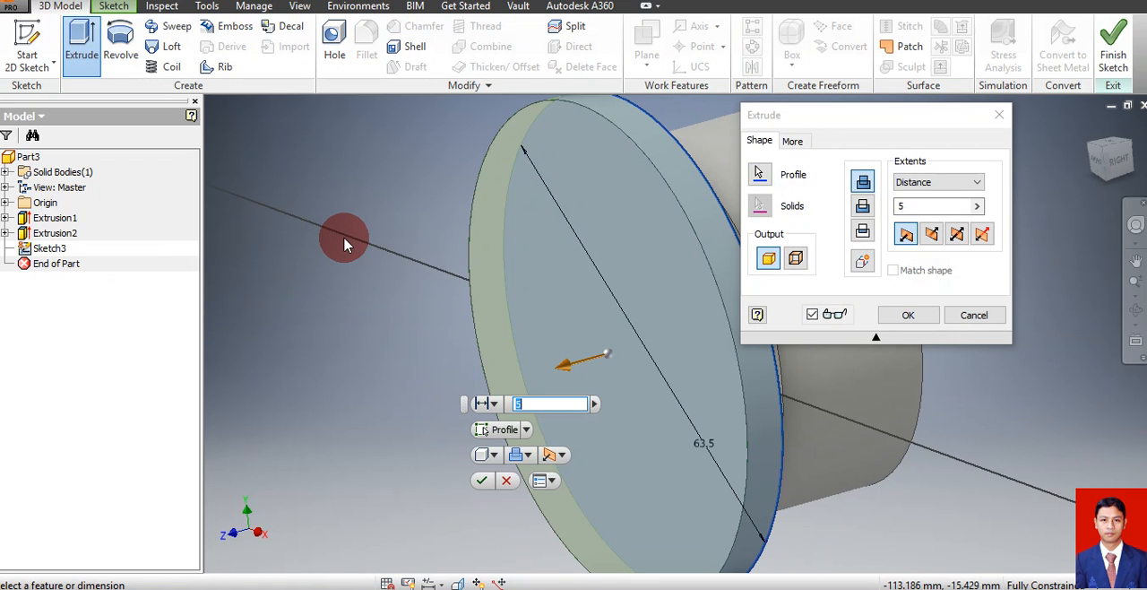
{"action": "type", "text": "10"}
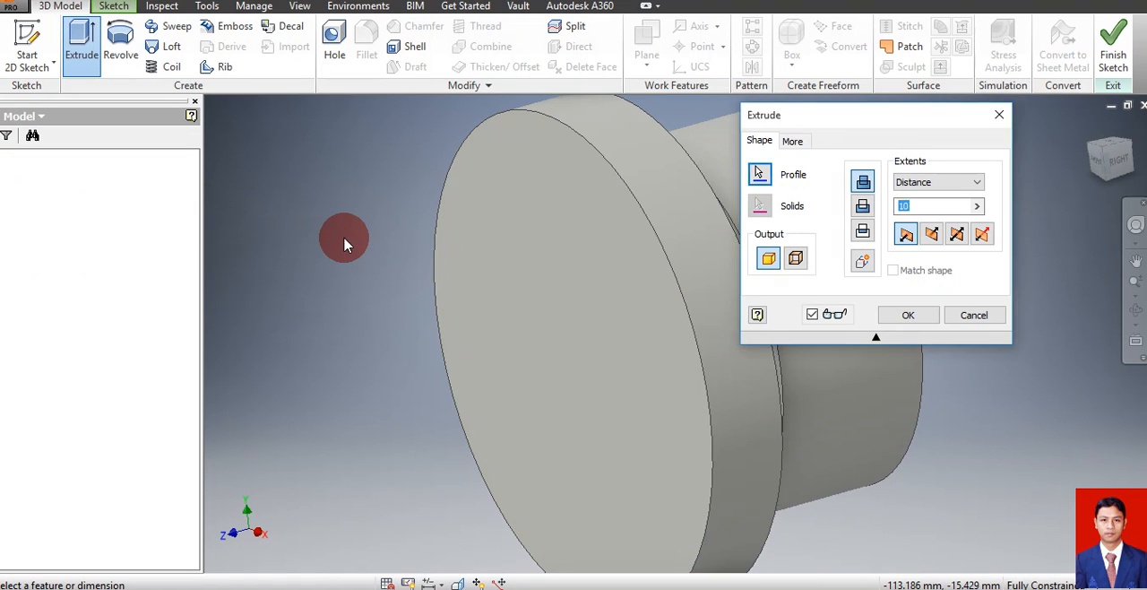
{"action": "key", "text": "Return"}
Start a sketch on the front face of the 63.5 mm step and draw a 40 mm diameter circle centred on the origin
{"action": "left_click", "coordinate": [575, 354]}
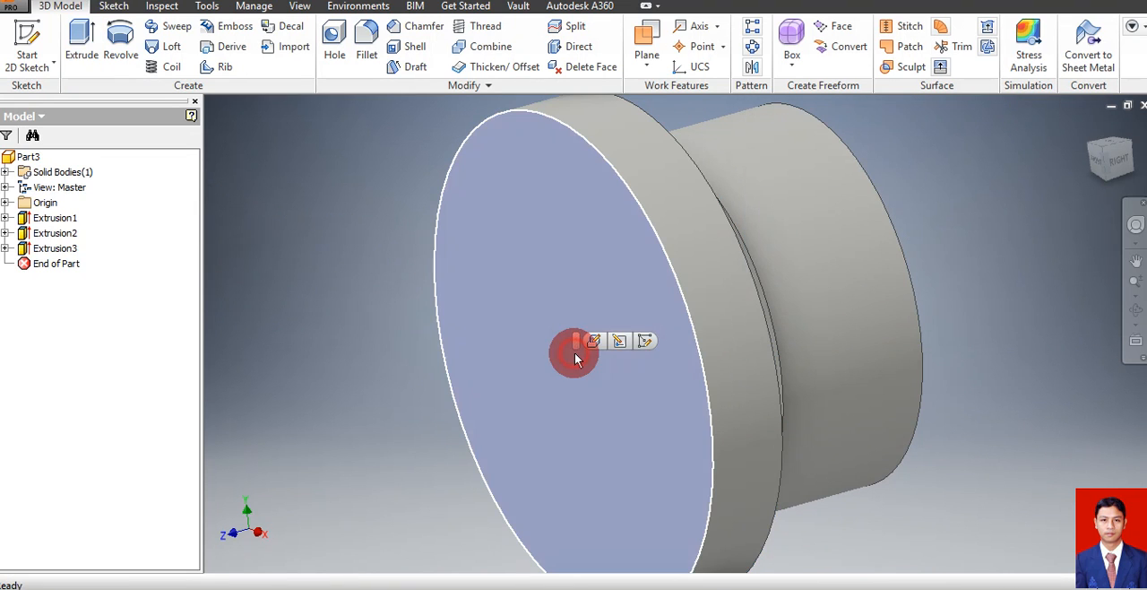
{"action": "left_click", "coordinate": [640, 346]}
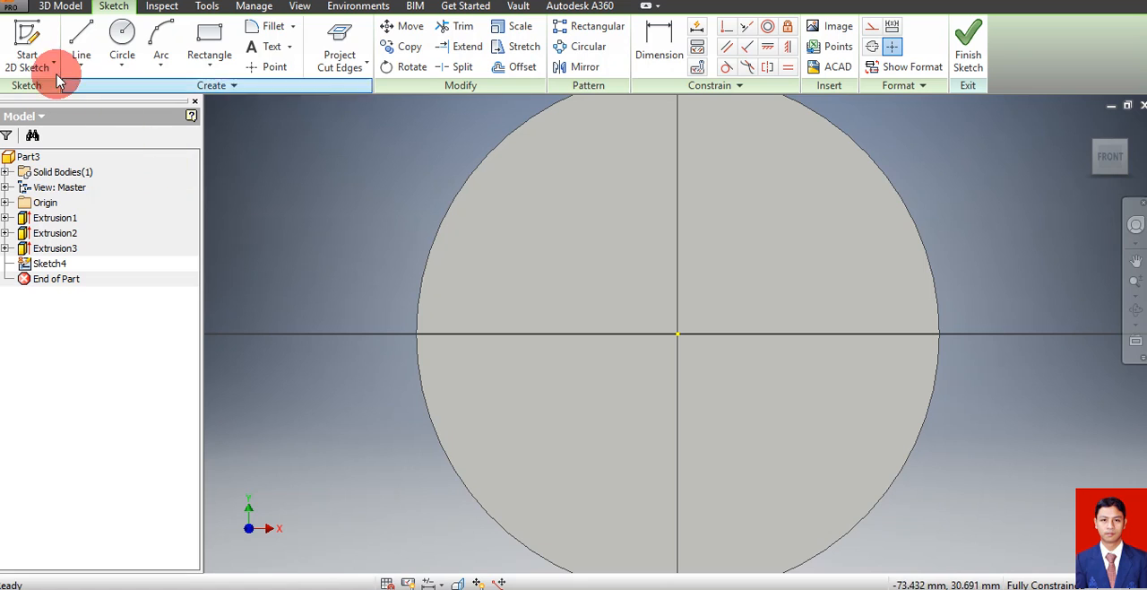
{"action": "left_click", "coordinate": [121, 47]}
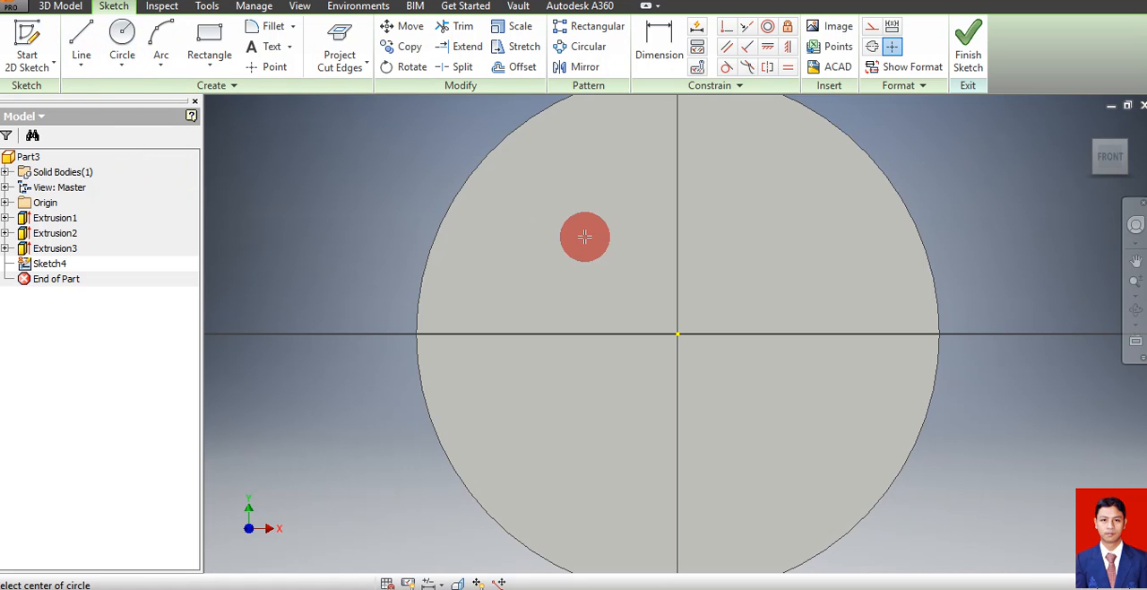
{"action": "left_click", "coordinate": [677, 333]}
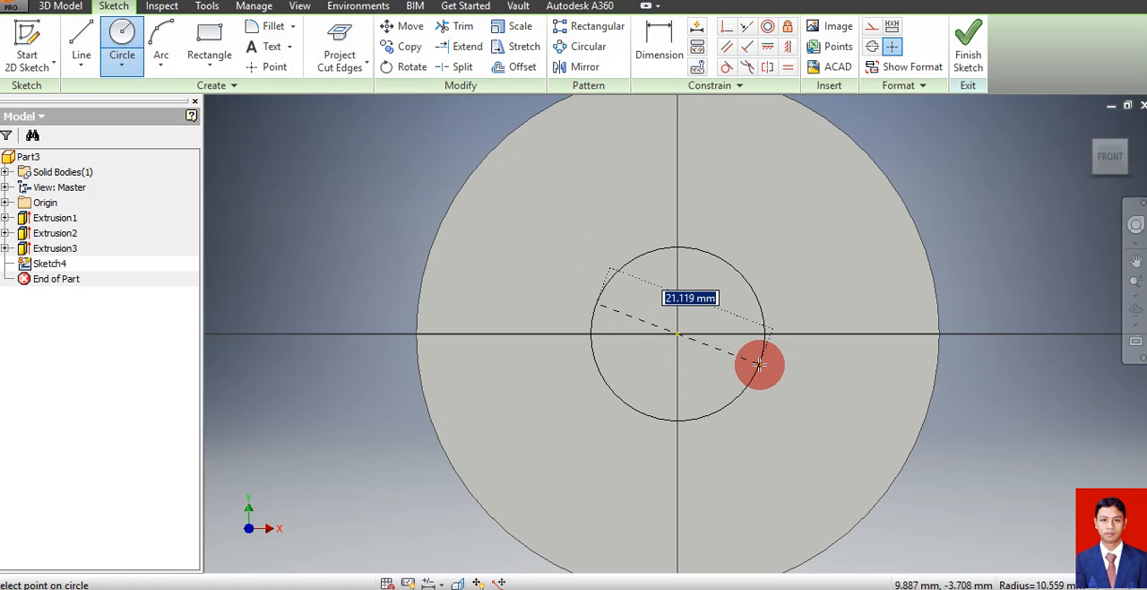
{"action": "type", "text": "40"}
{"action": "key", "text": "Return"}
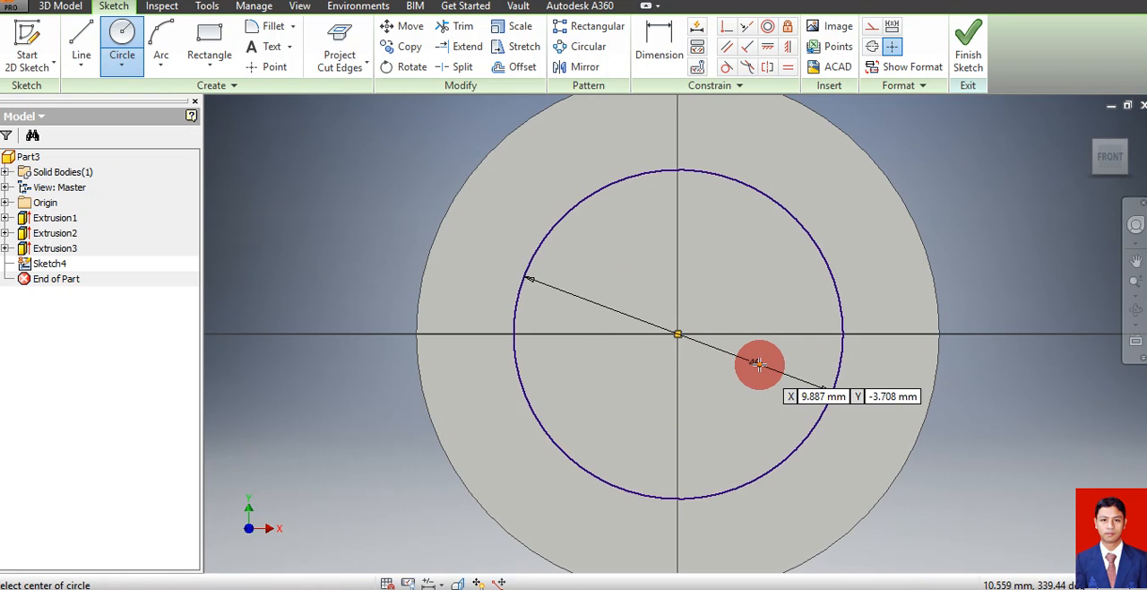
Extrude the 40 mm circle outward as a long shaft section, joined to the body
{"action": "left_click", "coordinate": [63, 8]}
{"action": "left_click", "coordinate": [85, 36]}
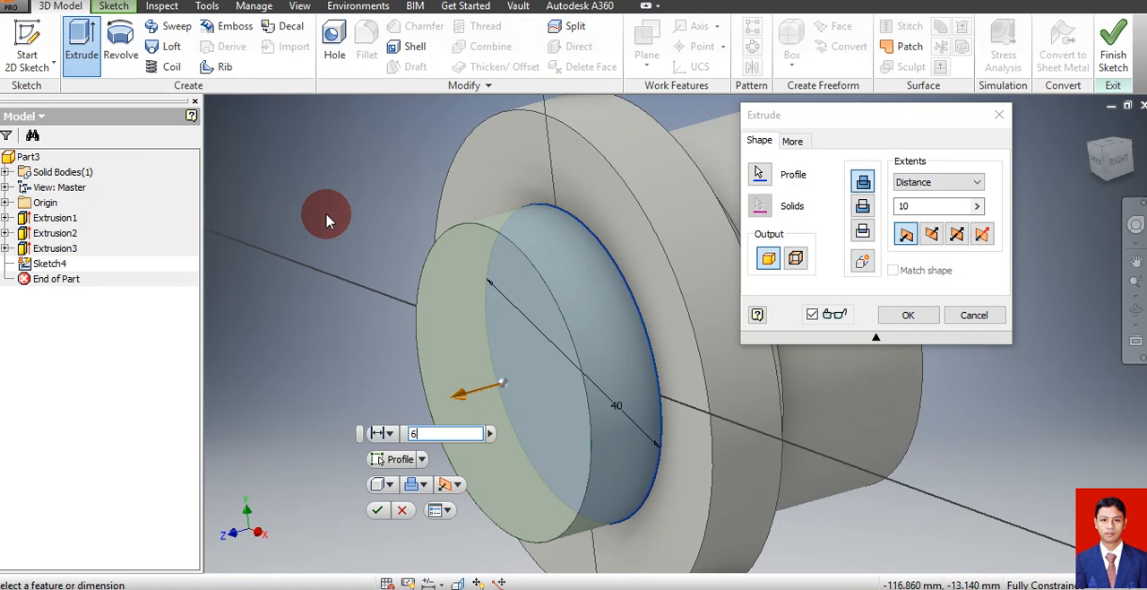
{"action": "key", "text": "Return"}
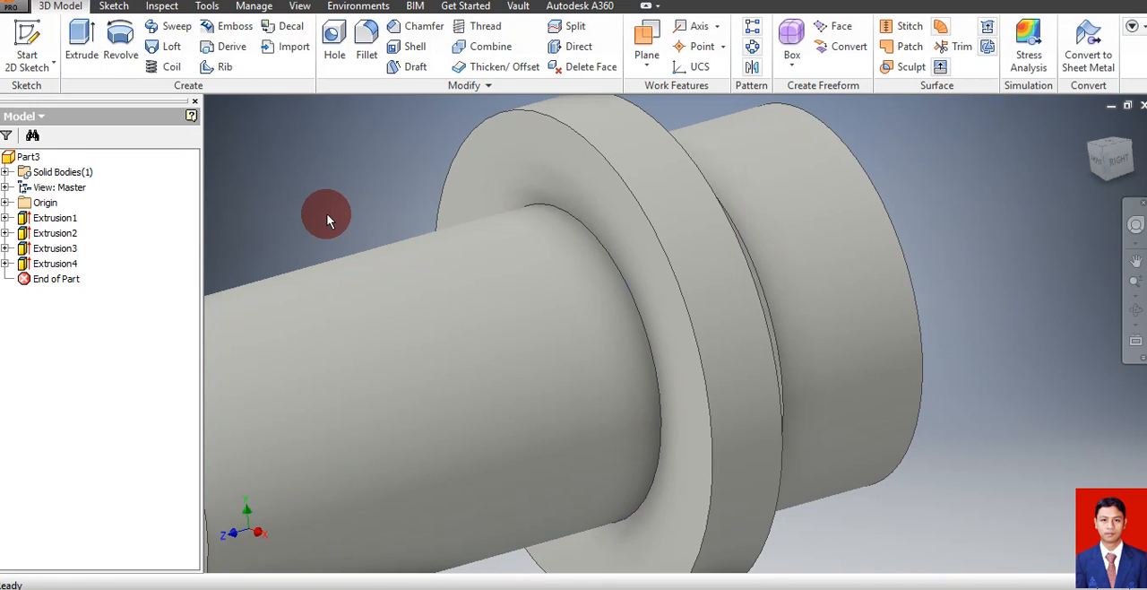
Start a sketch on the end face of the 40 mm shaft section and draw a 24 mm diameter circle centred on the origin
{"action": "left_click", "coordinate": [1136, 283]}
{"action": "left_click_drag", "start_coordinate": [999, 389], "coordinate": [1006, 357]}
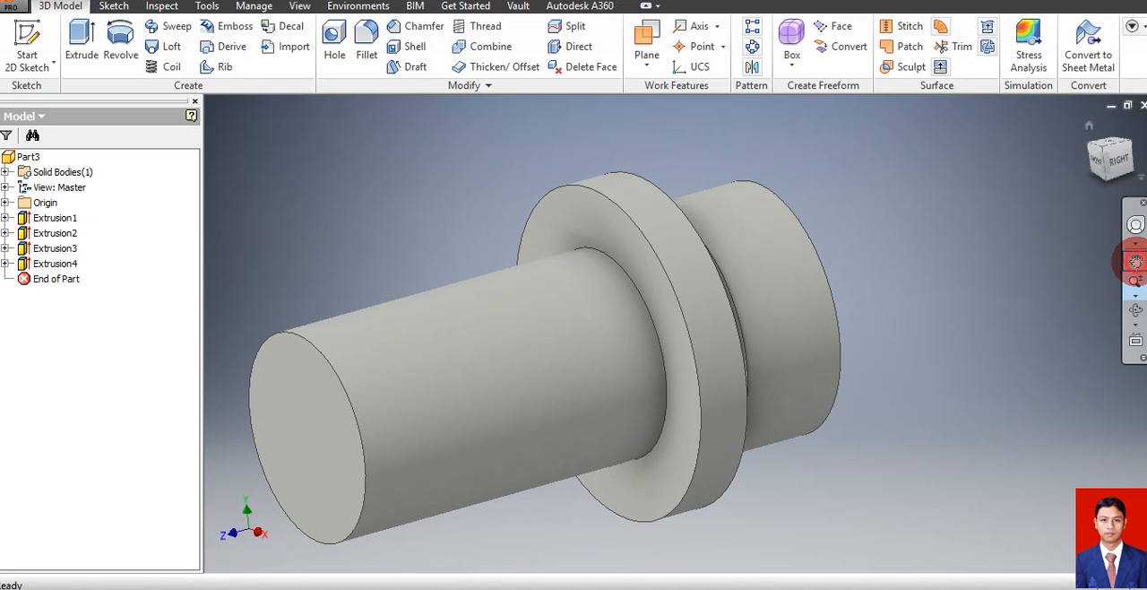
{"action": "left_click", "coordinate": [1136, 260]}
{"action": "left_click_drag", "start_coordinate": [697, 386], "coordinate": [885, 324]}
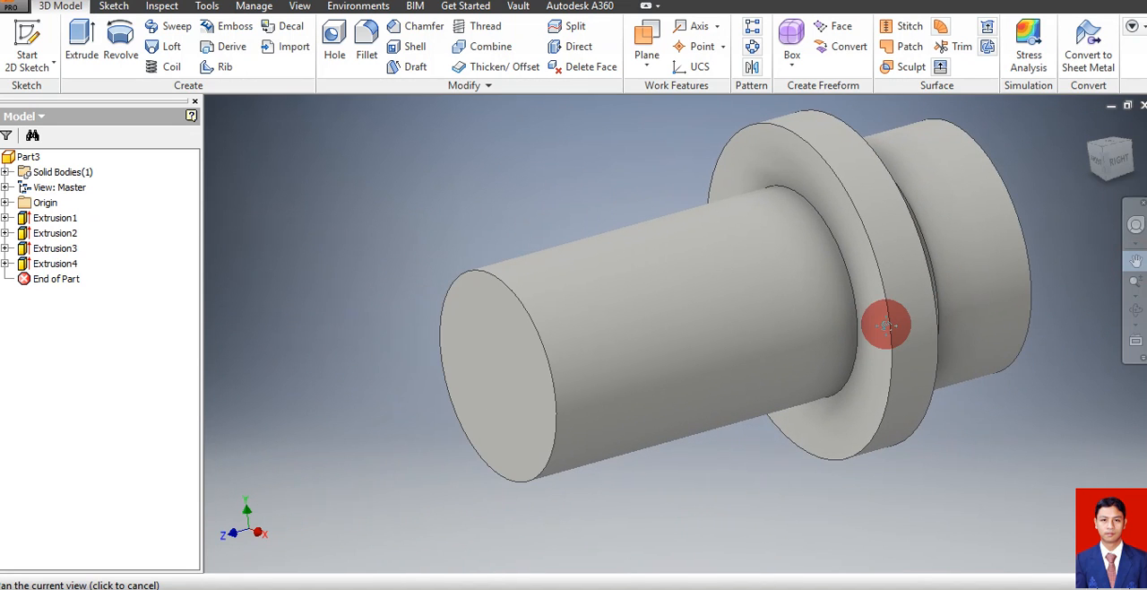
{"action": "left_click", "coordinate": [1135, 260]}
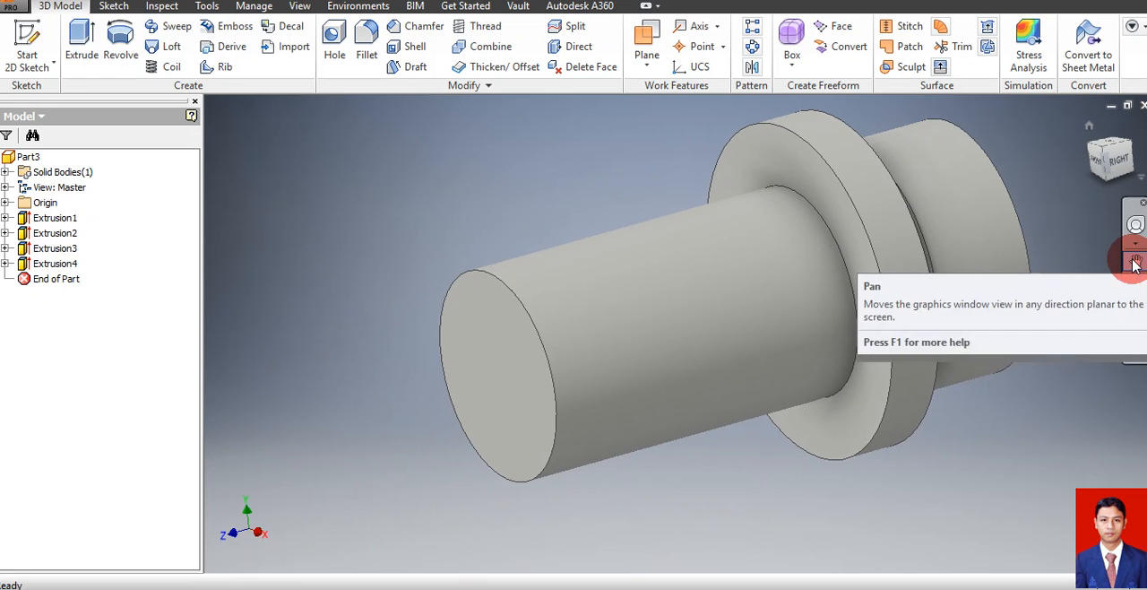
{"action": "left_click", "coordinate": [1136, 260]}
{"action": "left_click_drag", "start_coordinate": [841, 316], "coordinate": [810, 258]}
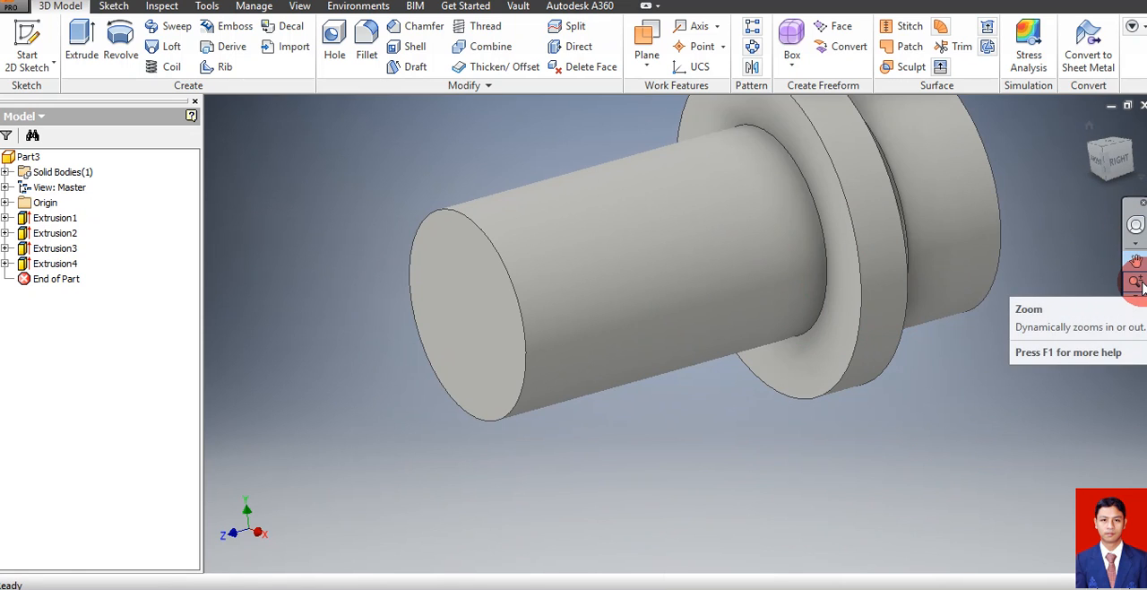
{"action": "left_click", "coordinate": [1135, 260]}
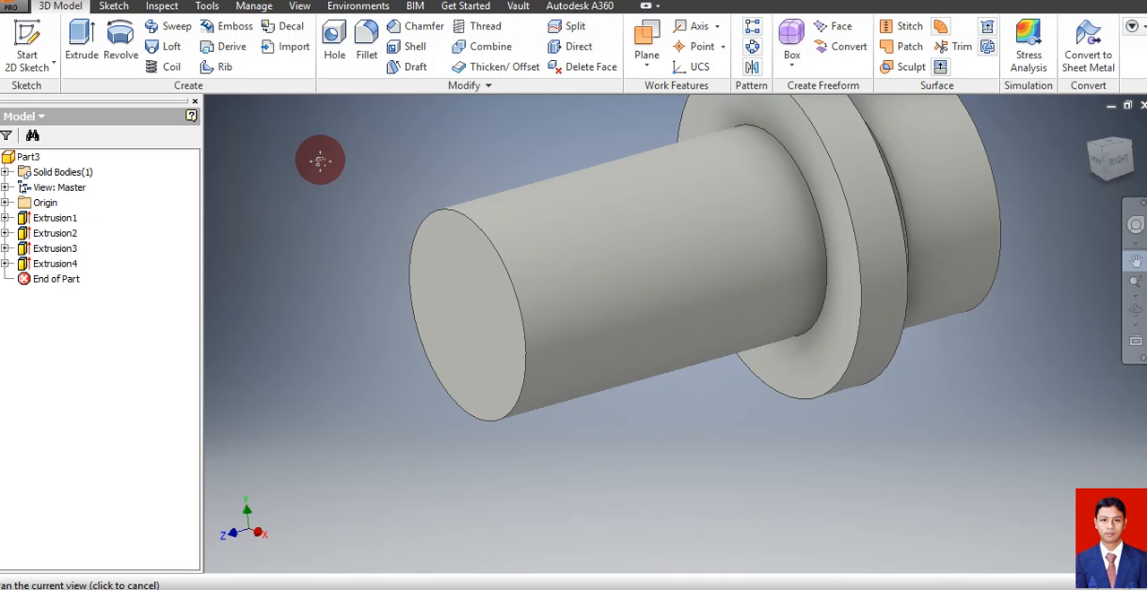
{"action": "key", "text": "Escape"}
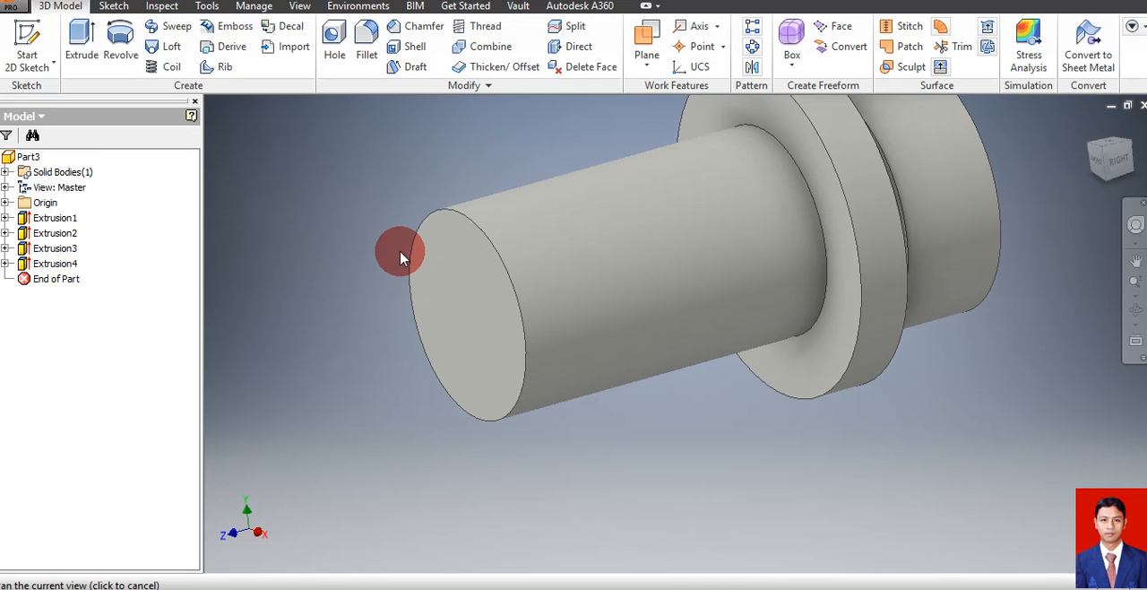
{"action": "left_click", "coordinate": [468, 289]}
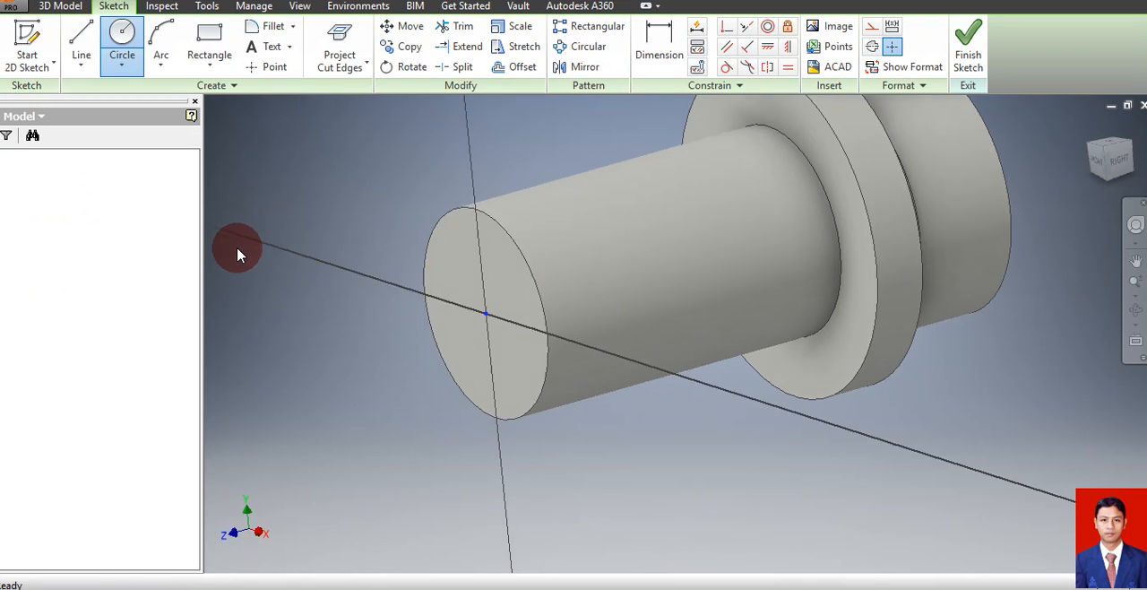
{"action": "left_click", "coordinate": [78, 59]}
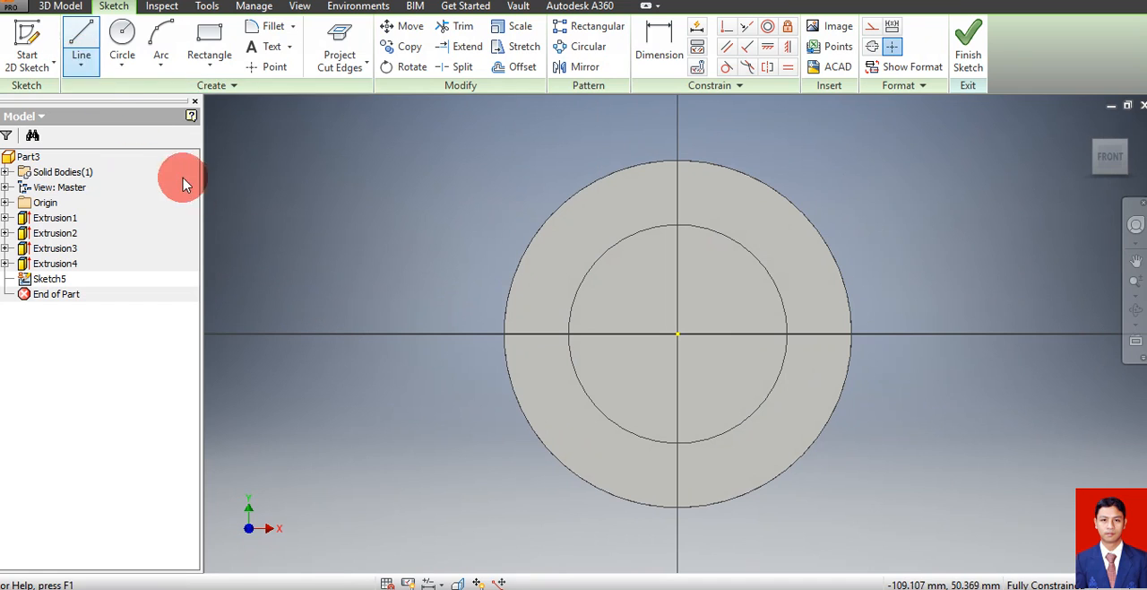
{"action": "left_click", "coordinate": [122, 40]}
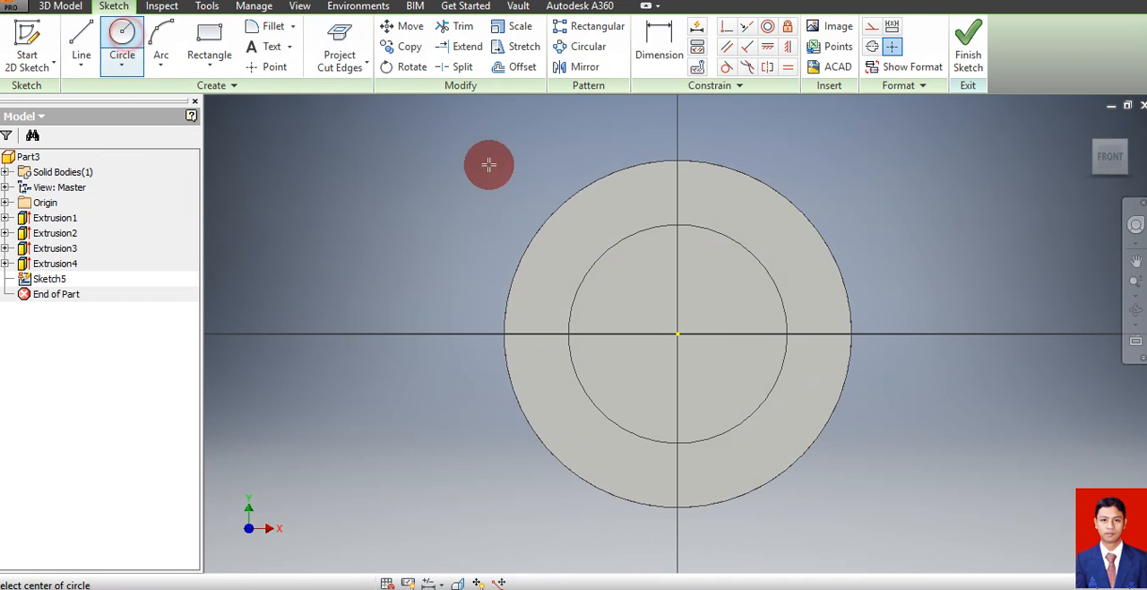
{"action": "left_click", "coordinate": [678, 334]}
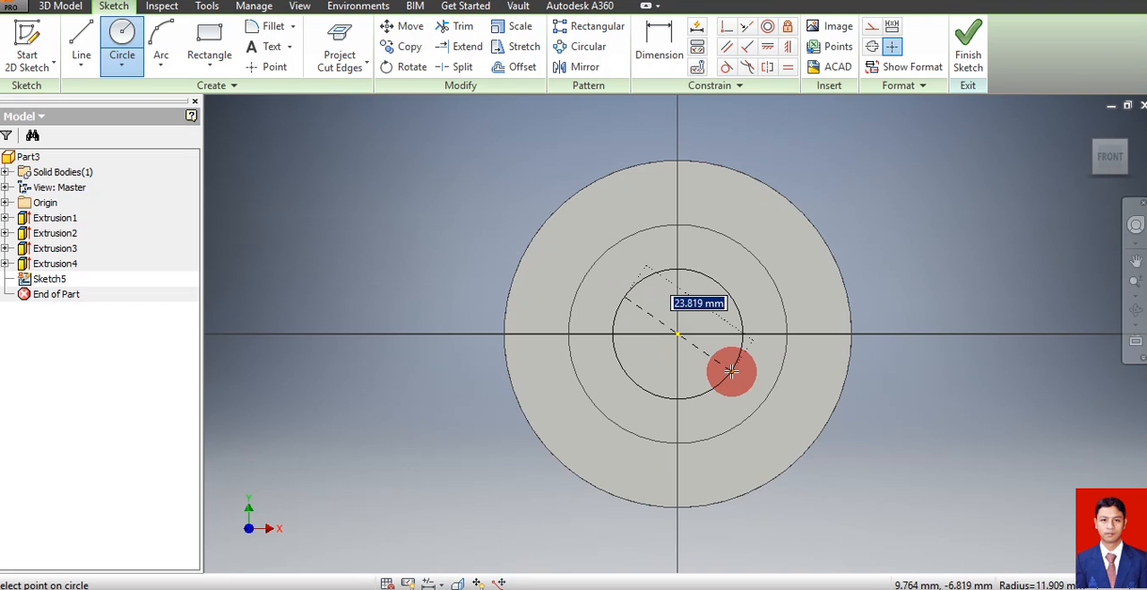
{"action": "type", "text": "24"}
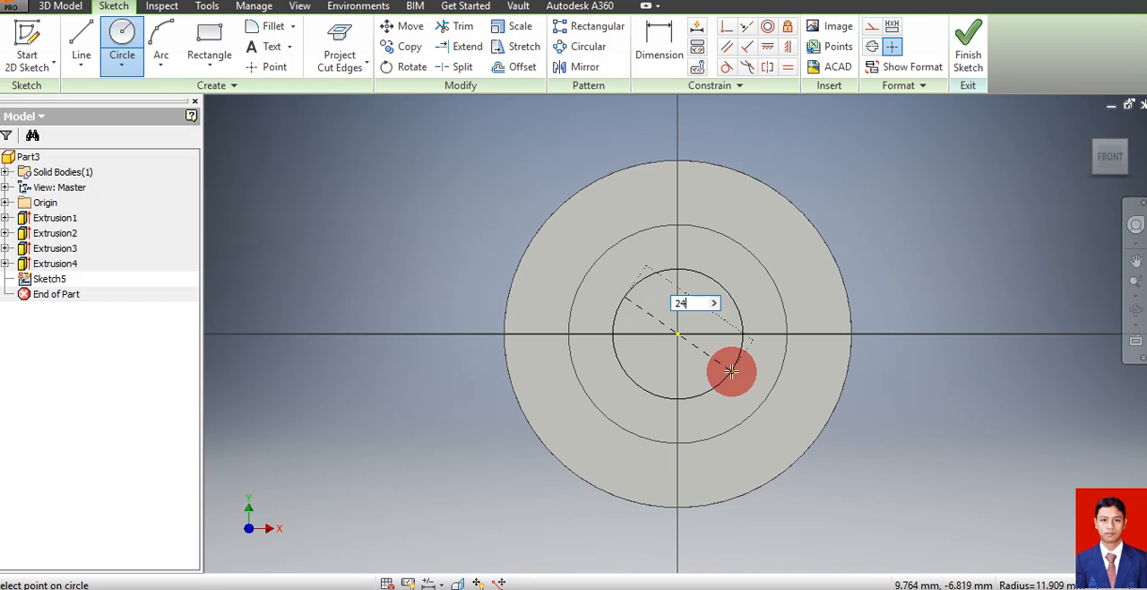
{"action": "key", "text": "Return"}
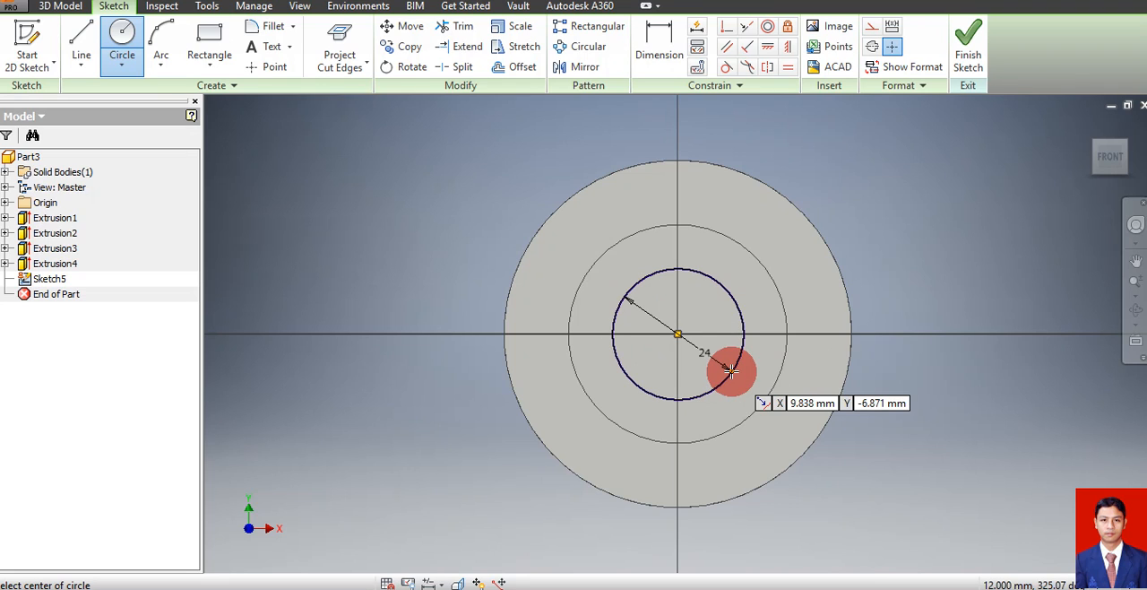
Finish the sketch and extrude the 24 mm circle outward by 5 mm, joined to the body
{"action": "left_click", "coordinate": [964, 37]}
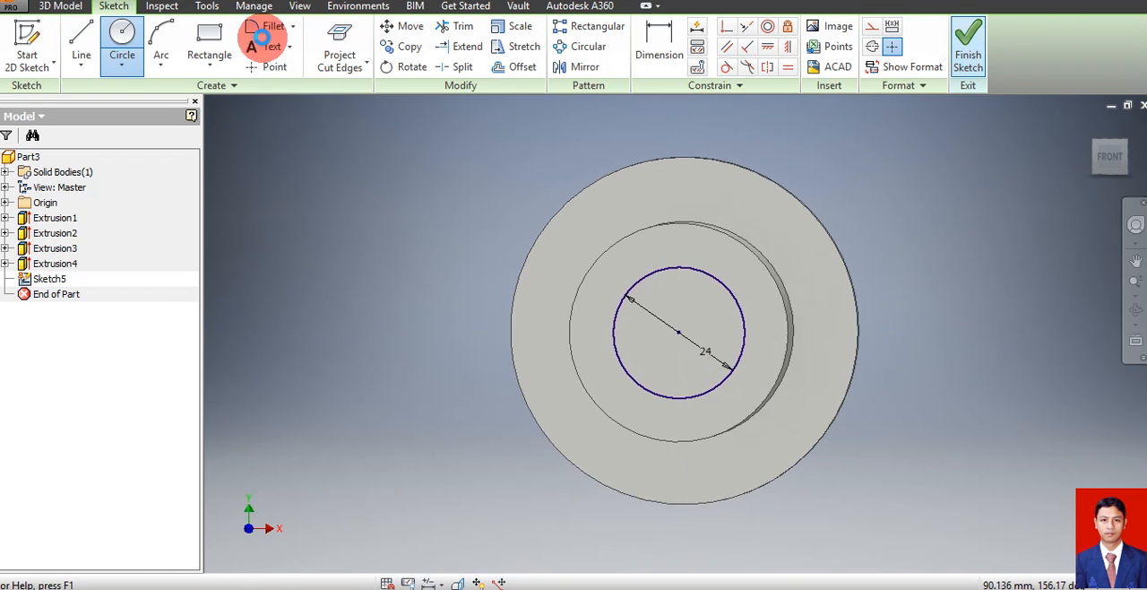
{"action": "left_click", "coordinate": [81, 41]}
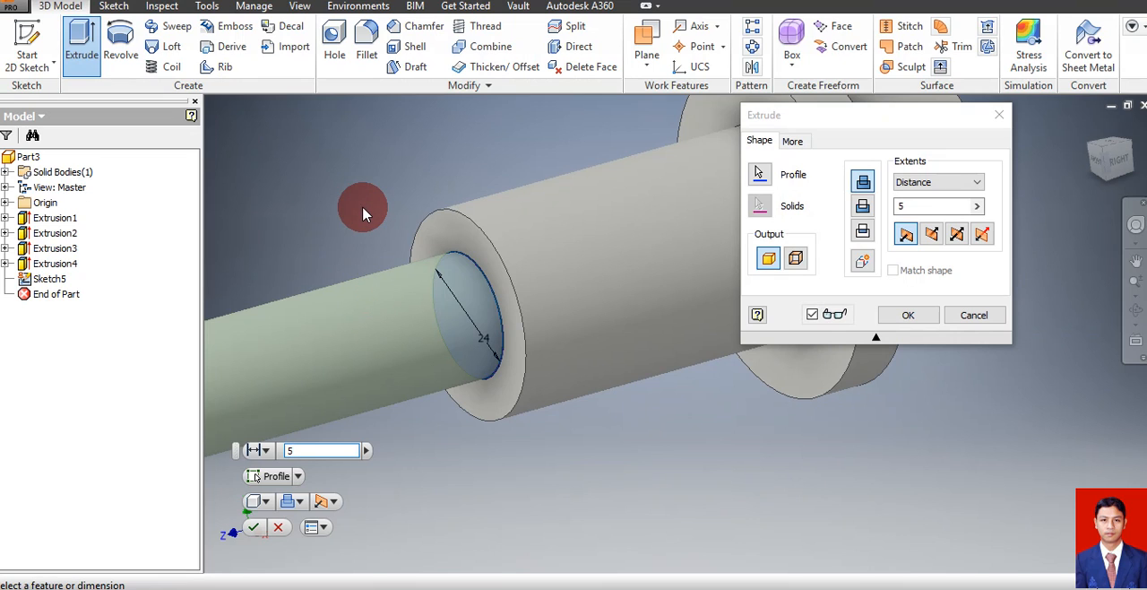
{"action": "key", "text": "Return"}
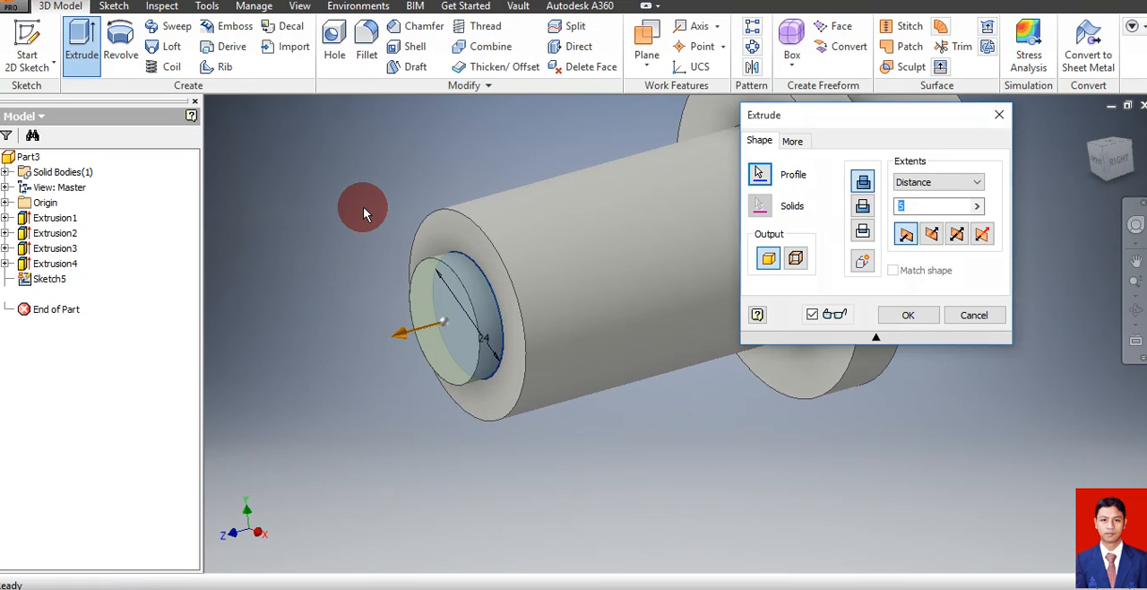
Start a sketch on the end face of the 24 mm step and draw a 25 mm diameter circle centred on the origin
{"action": "left_click", "coordinate": [422, 322]}
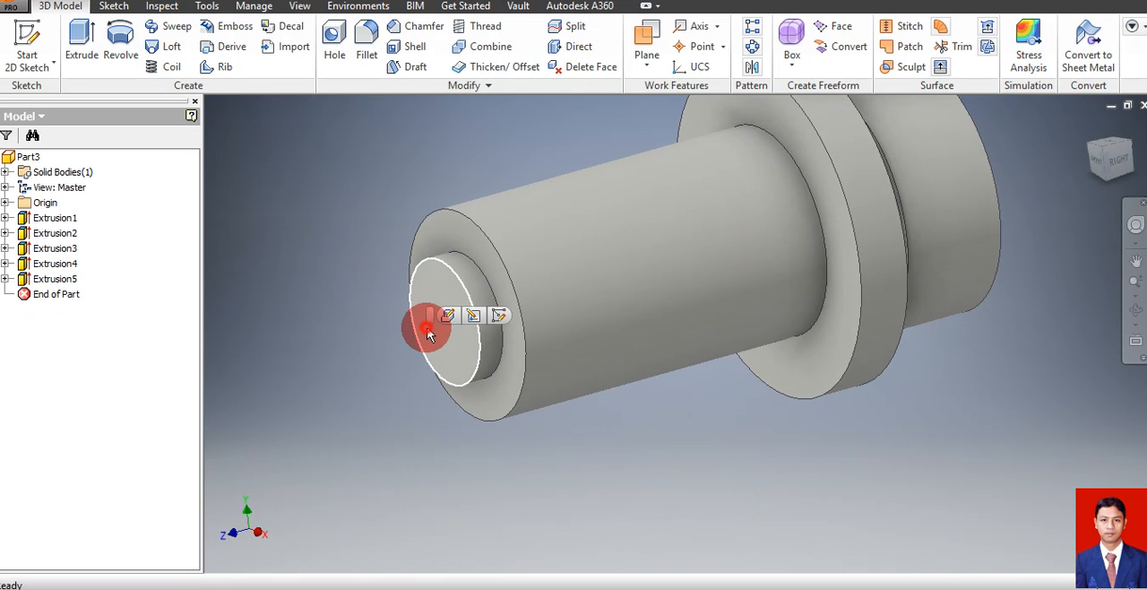
{"action": "left_click", "coordinate": [497, 318]}
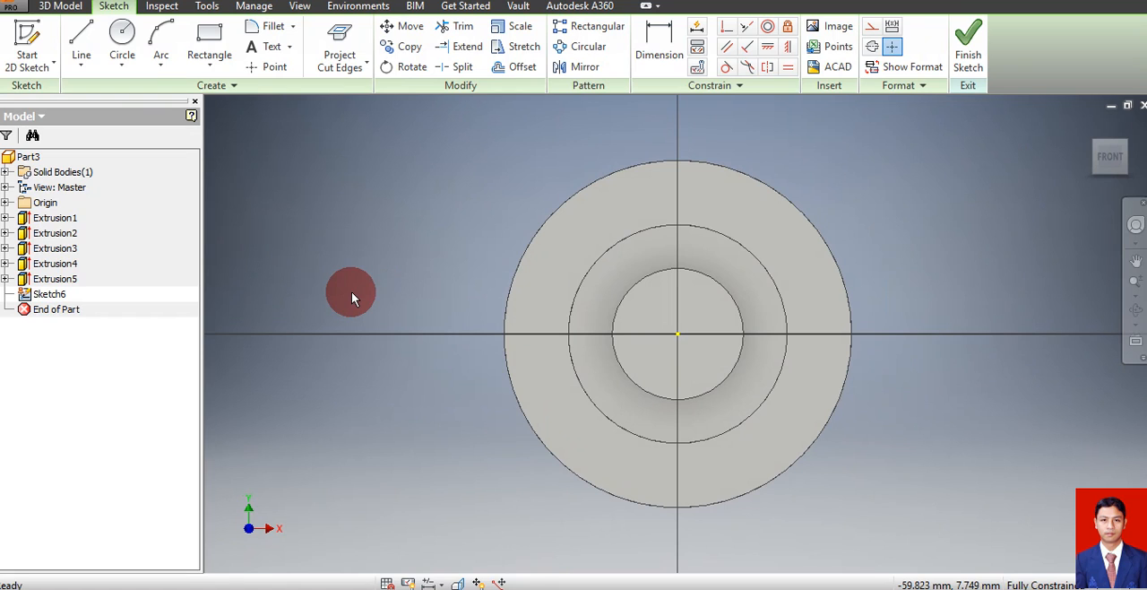
{"action": "key", "text": "c"}
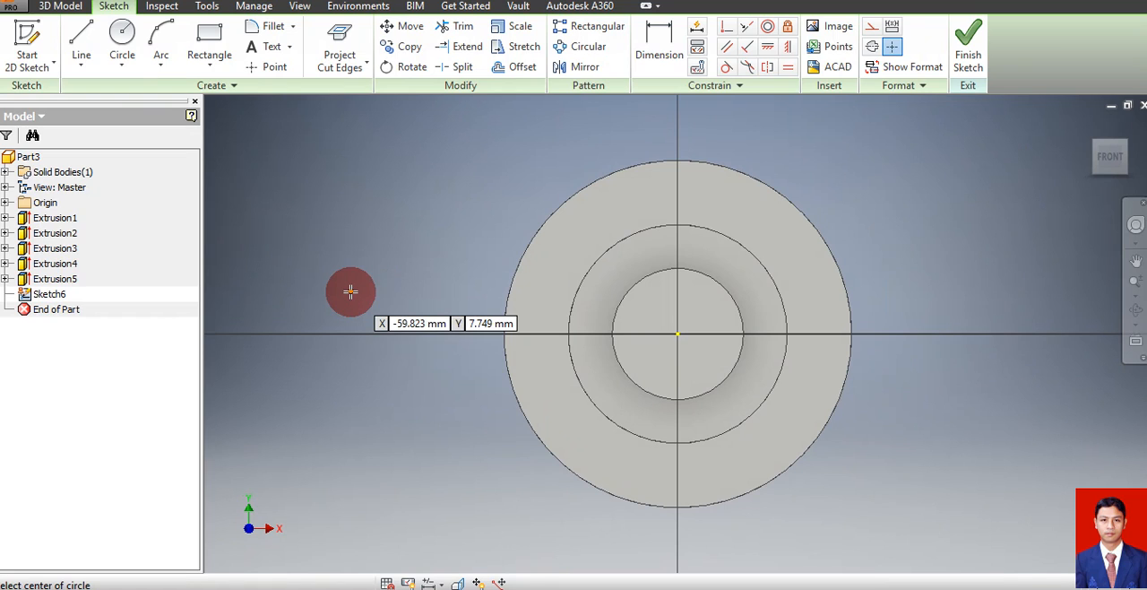
{"action": "left_click", "coordinate": [678, 334]}
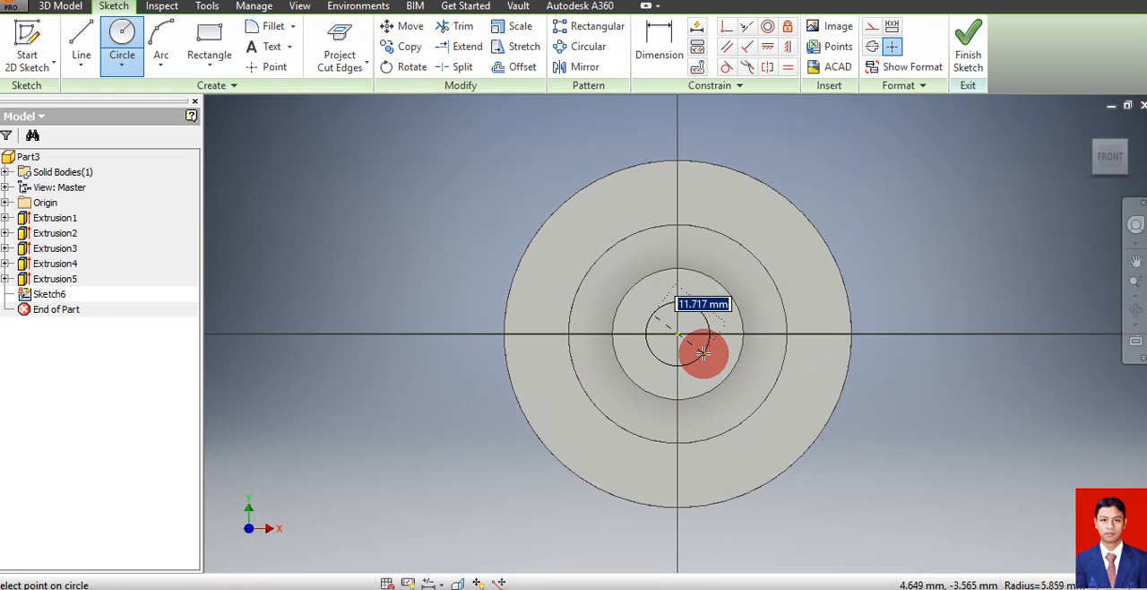
{"action": "type", "text": "25"}
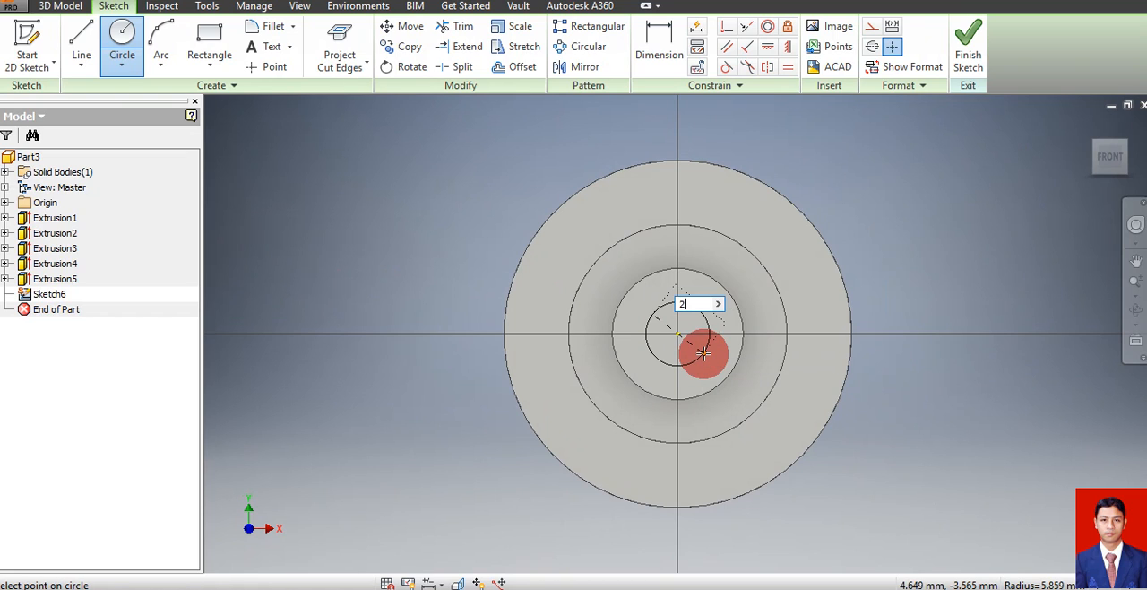
{"action": "key", "text": "Return"}
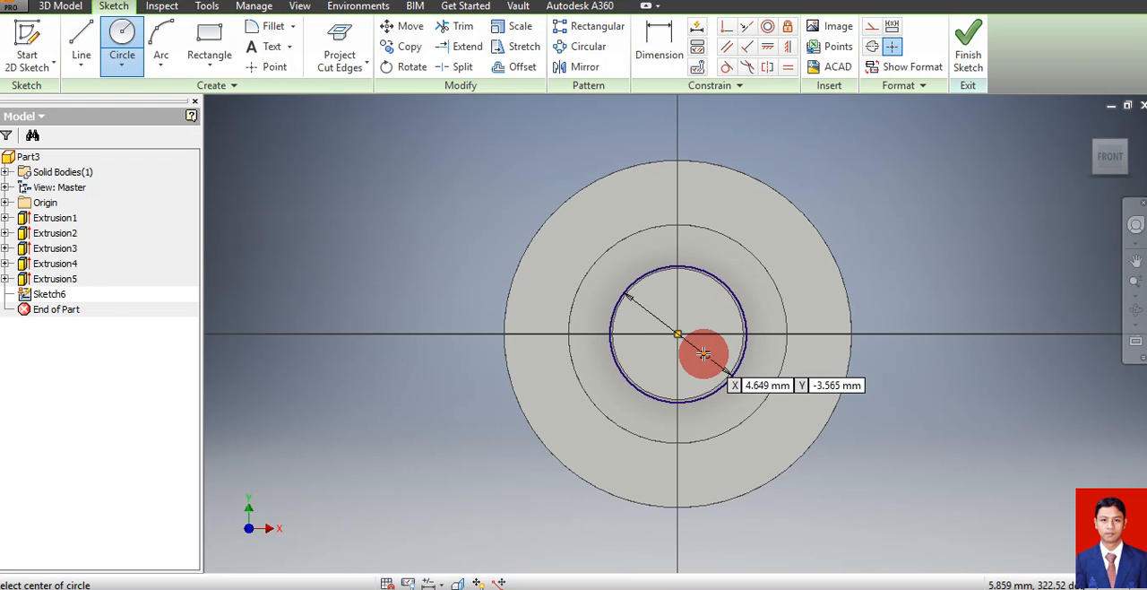
Extrude the 25 mm circle outward by 19 mm, joined to the body
{"action": "left_click", "coordinate": [73, 7]}
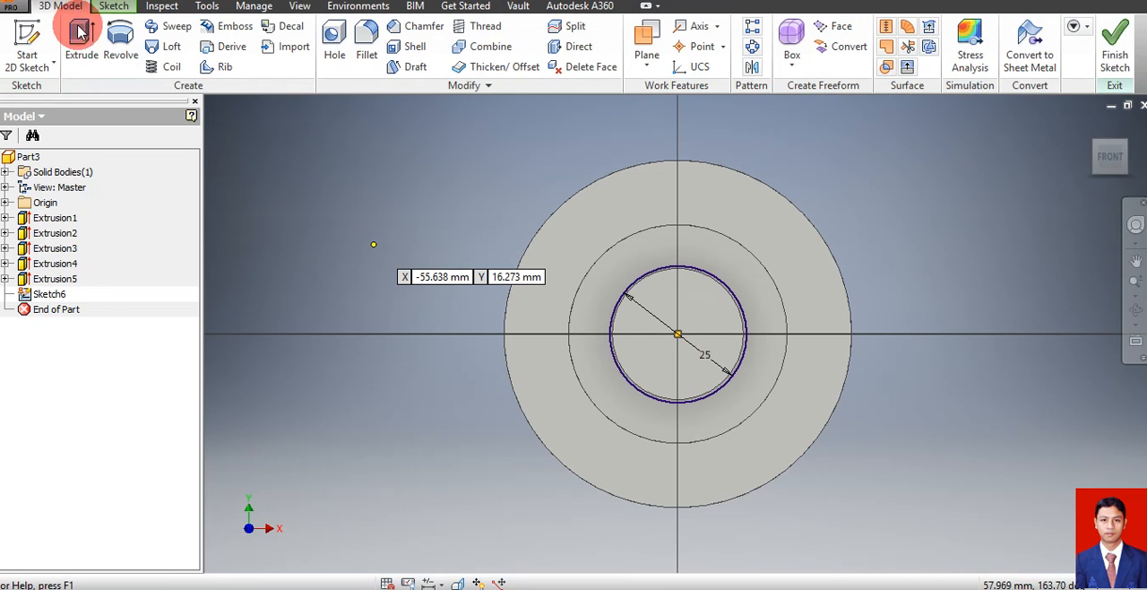
{"action": "left_click", "coordinate": [79, 33]}
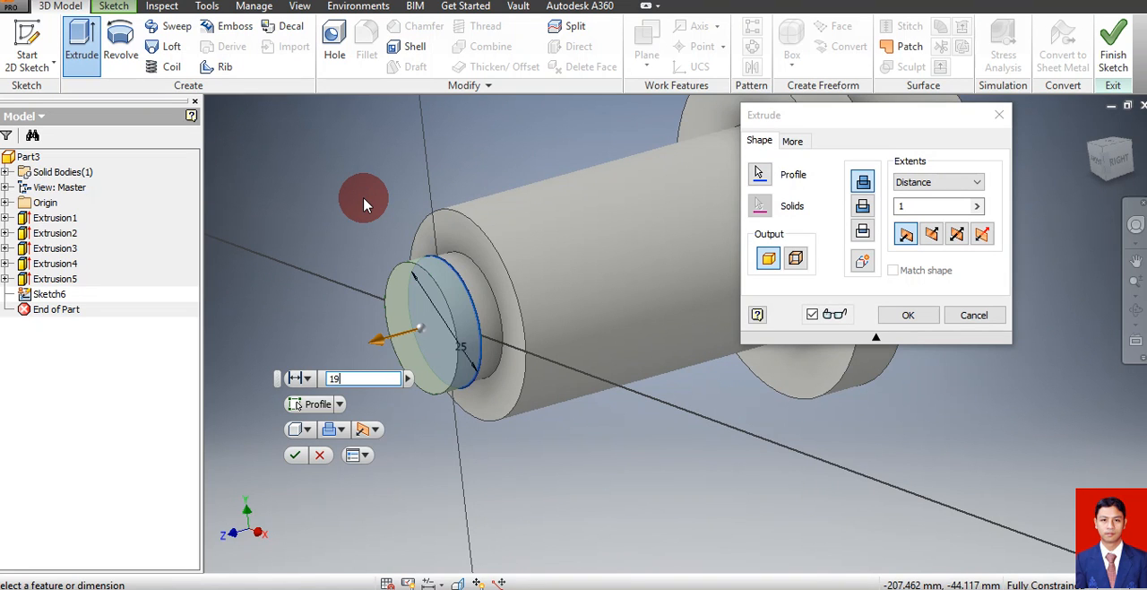
{"action": "type", "text": "19"}
{"action": "key", "text": "Return"}
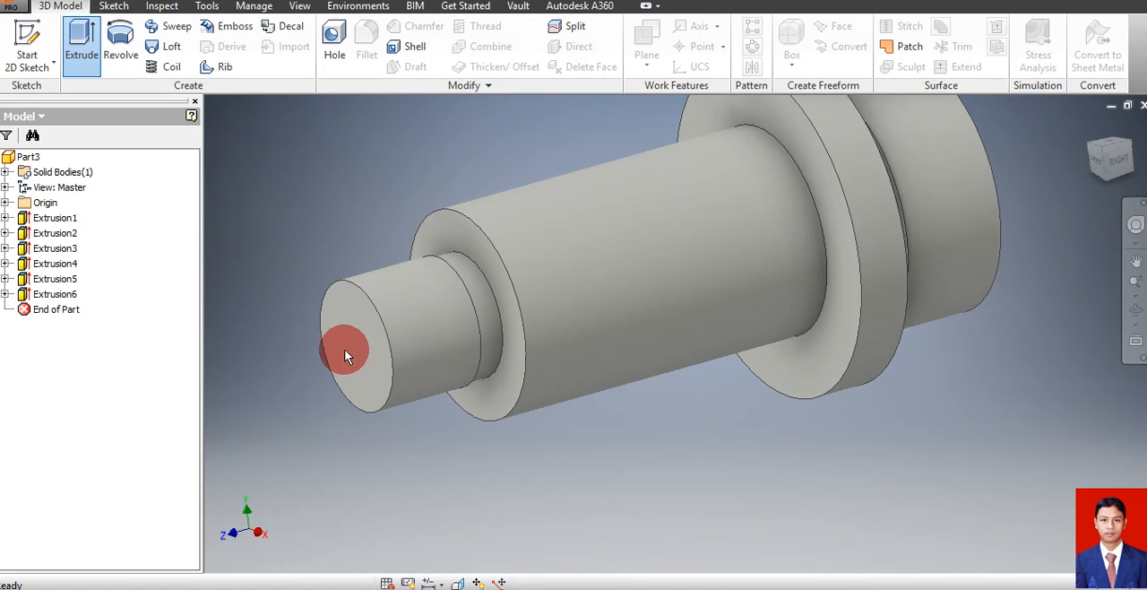
Start a sketch on the end face of the 25 mm section and draw a 22 mm diameter circle centred on the origin
{"action": "left_click", "coordinate": [337, 353]}
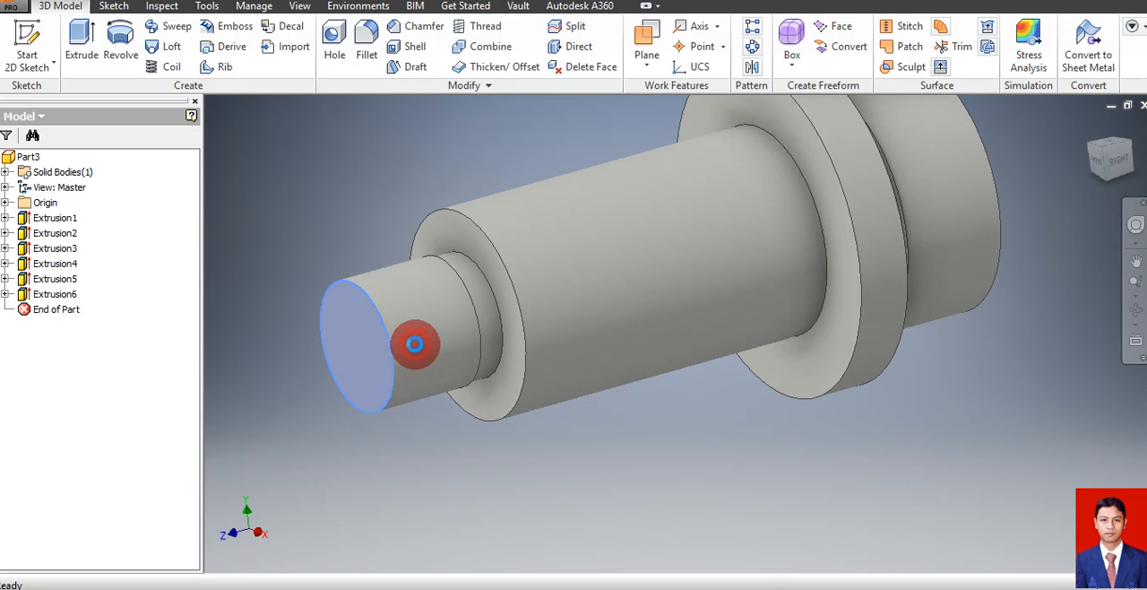
{"action": "key", "text": "s"}
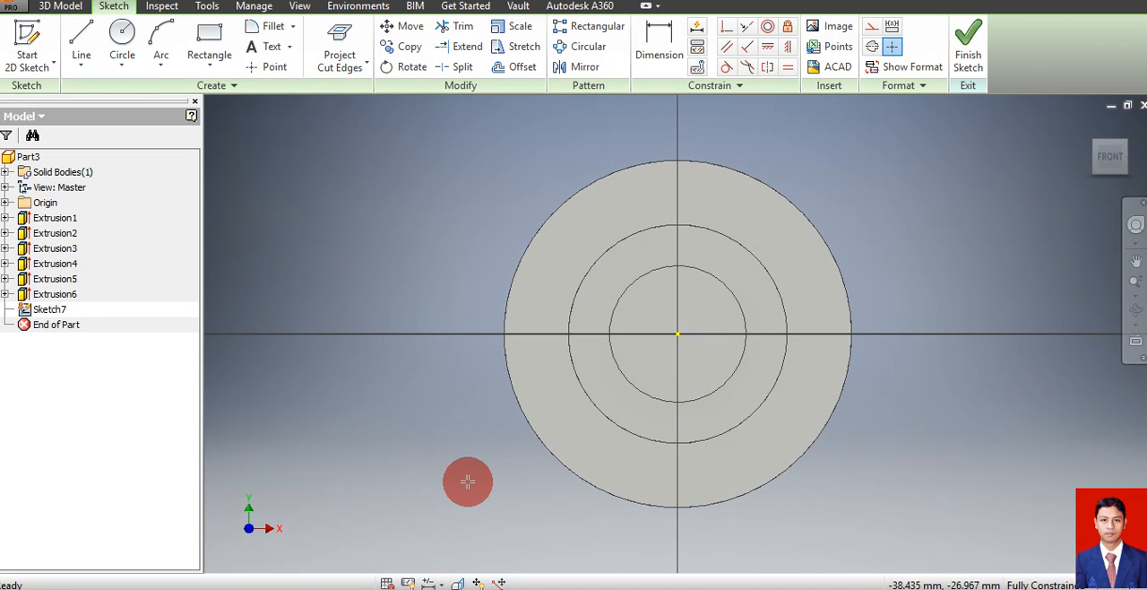
{"action": "key", "text": "c"}
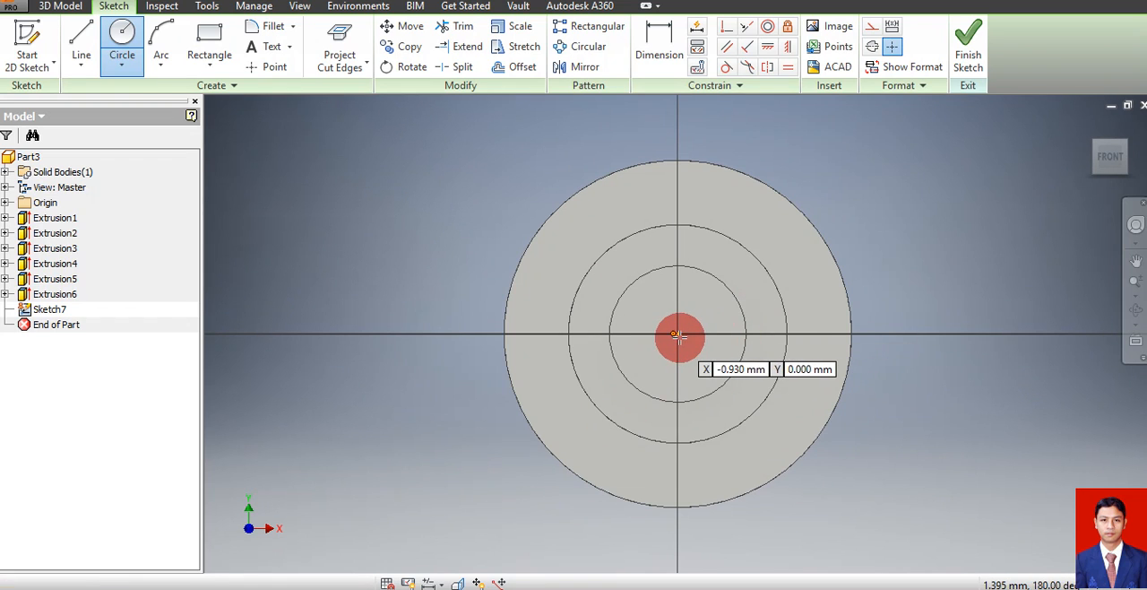
{"action": "left_click", "coordinate": [677, 334]}
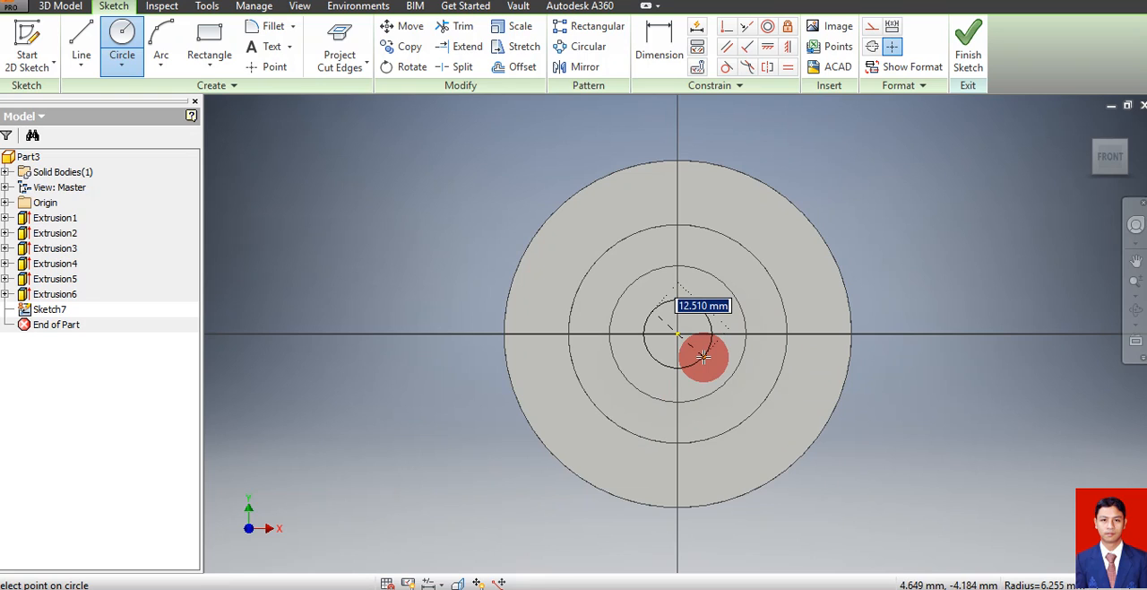
{"action": "type", "text": "22"}
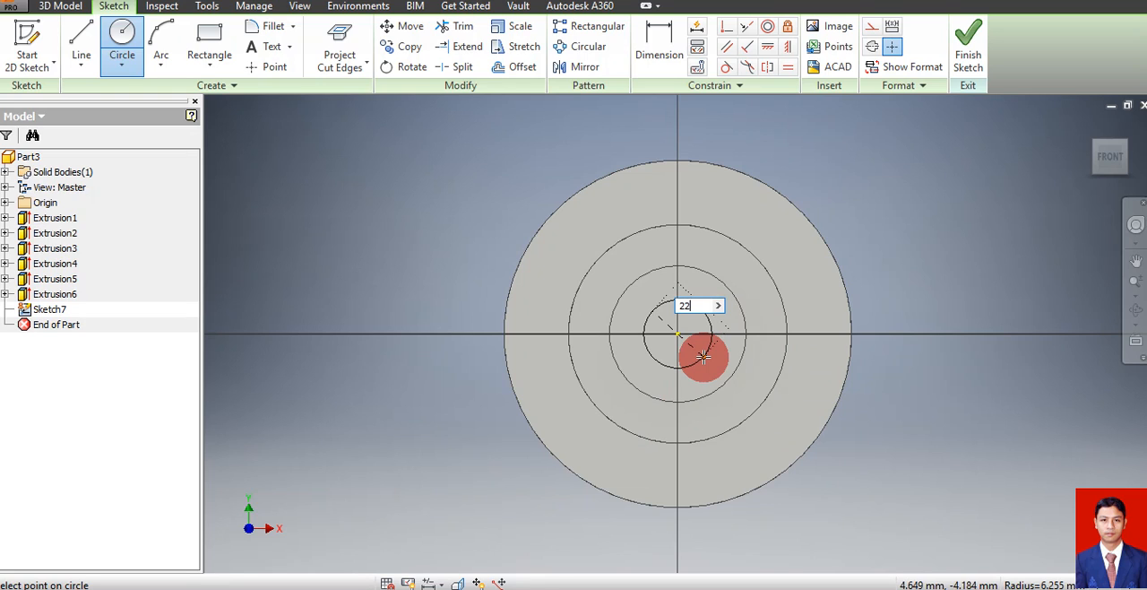
{"action": "key", "text": "Return"}
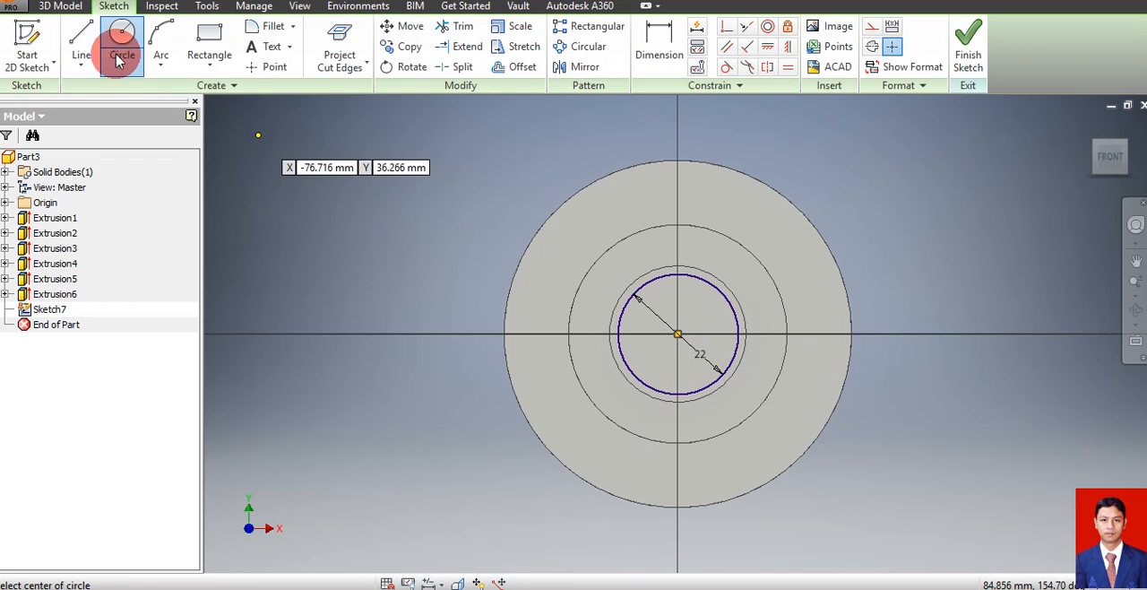
Extrude the 22 mm circle outward by 5 mm, joined to the body
{"action": "left_click", "coordinate": [63, 7]}
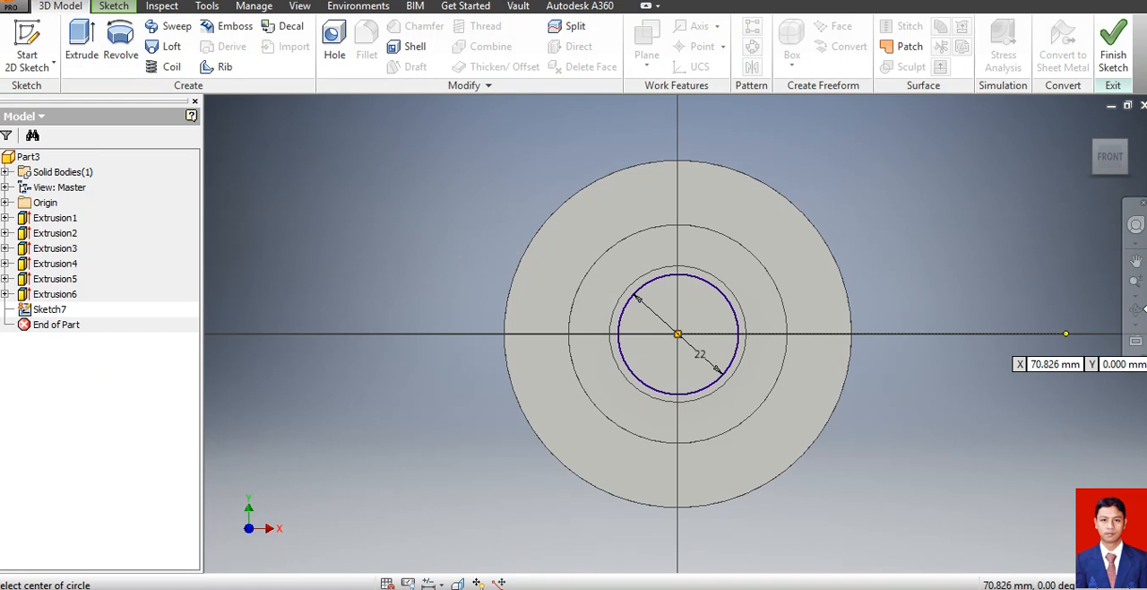
{"action": "key", "text": "e"}
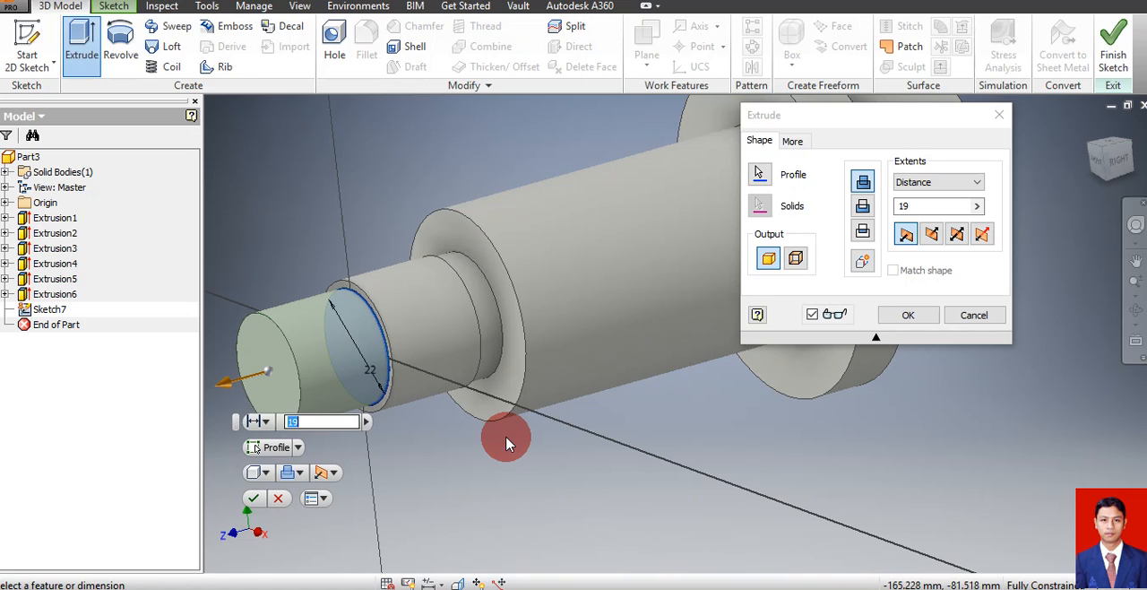
{"action": "type", "text": "5"}
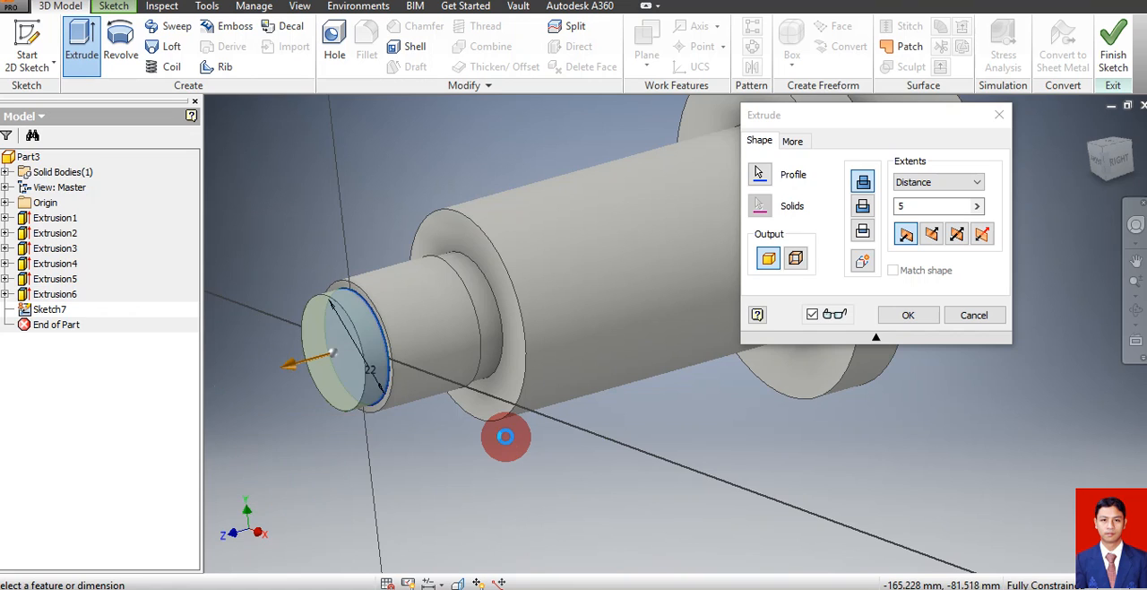
{"action": "key", "text": "Return"}
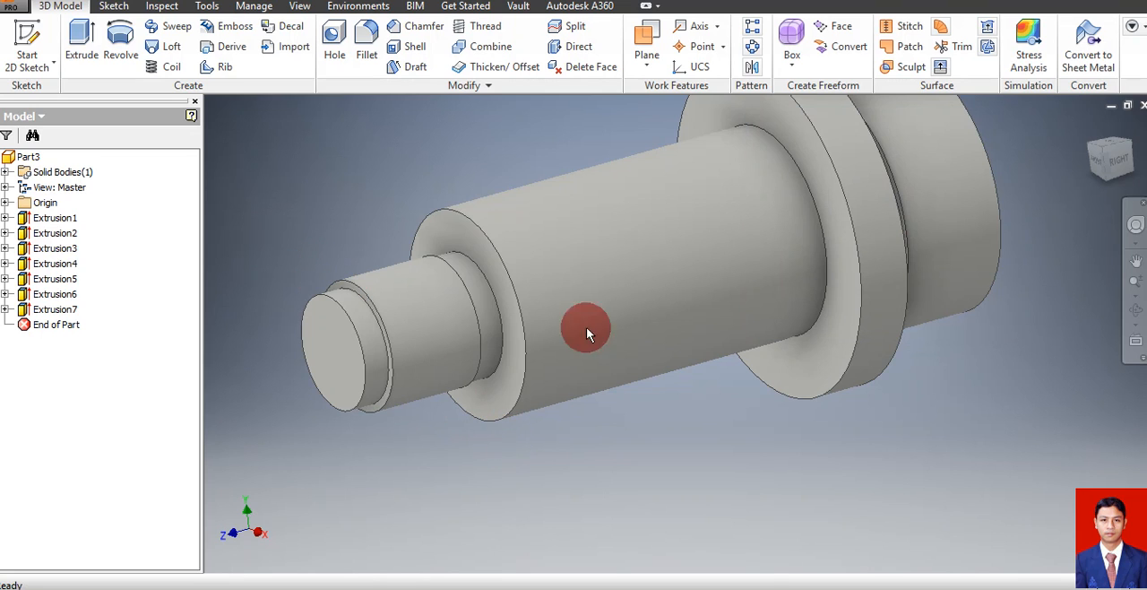
Start a two-distance chamfer on the outer end edge of the 40 mm shaft section
{"action": "left_click", "coordinate": [1134, 311]}
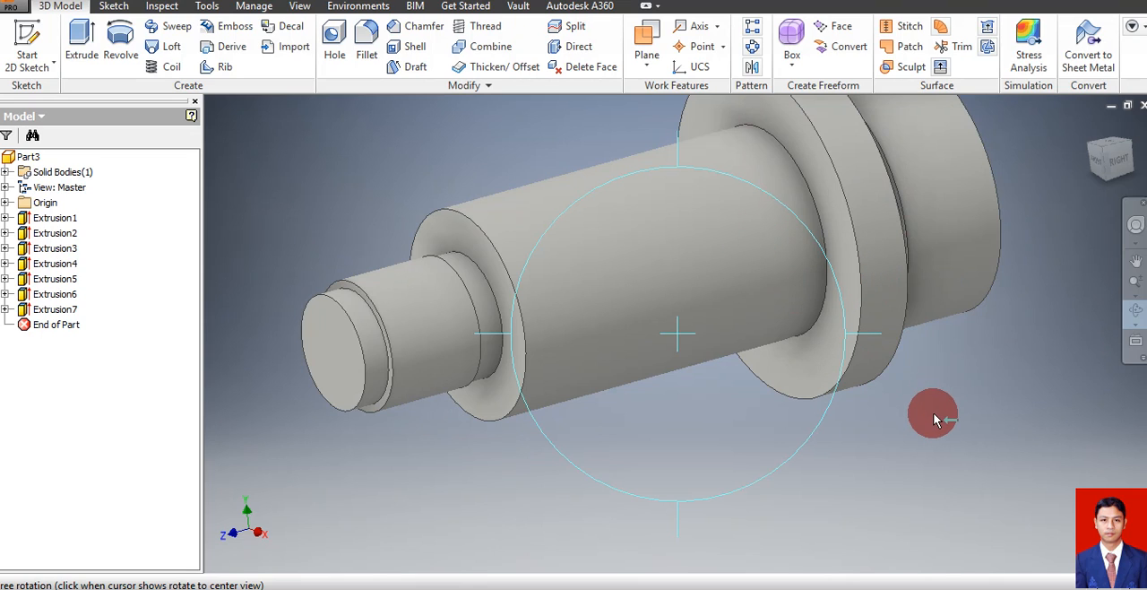
{"action": "key", "text": "Escape"}
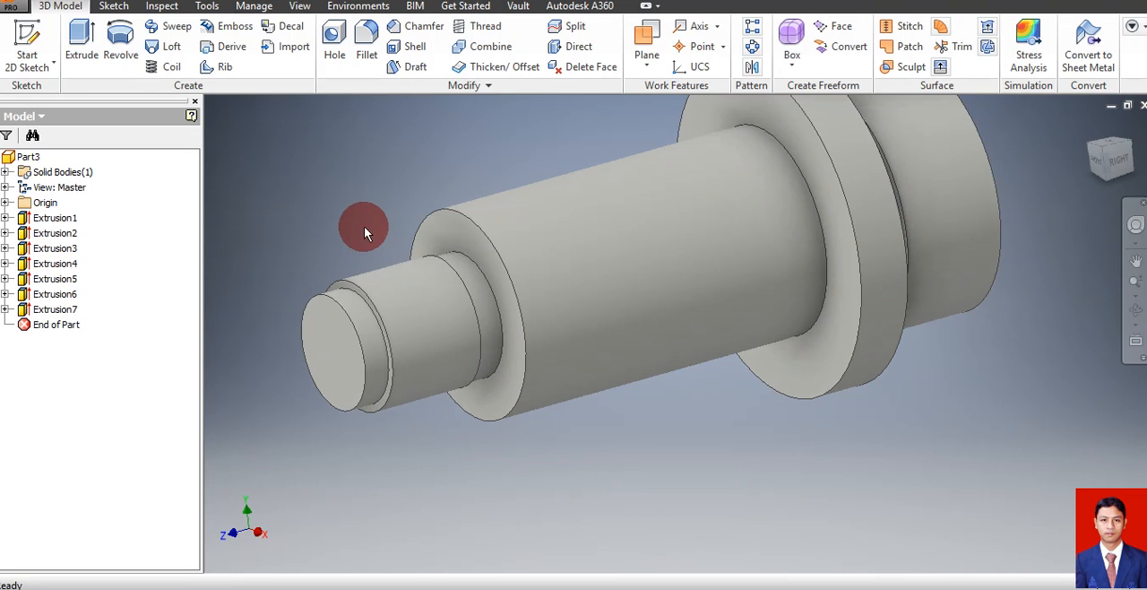
{"action": "left_click", "coordinate": [422, 27]}
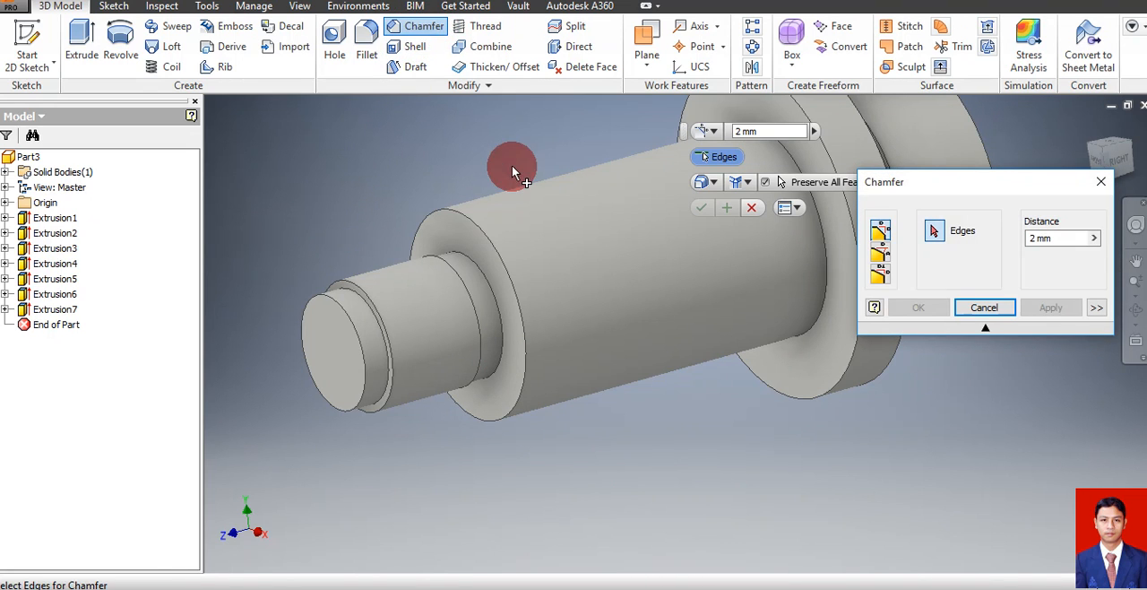
{"action": "left_click", "coordinate": [882, 281]}
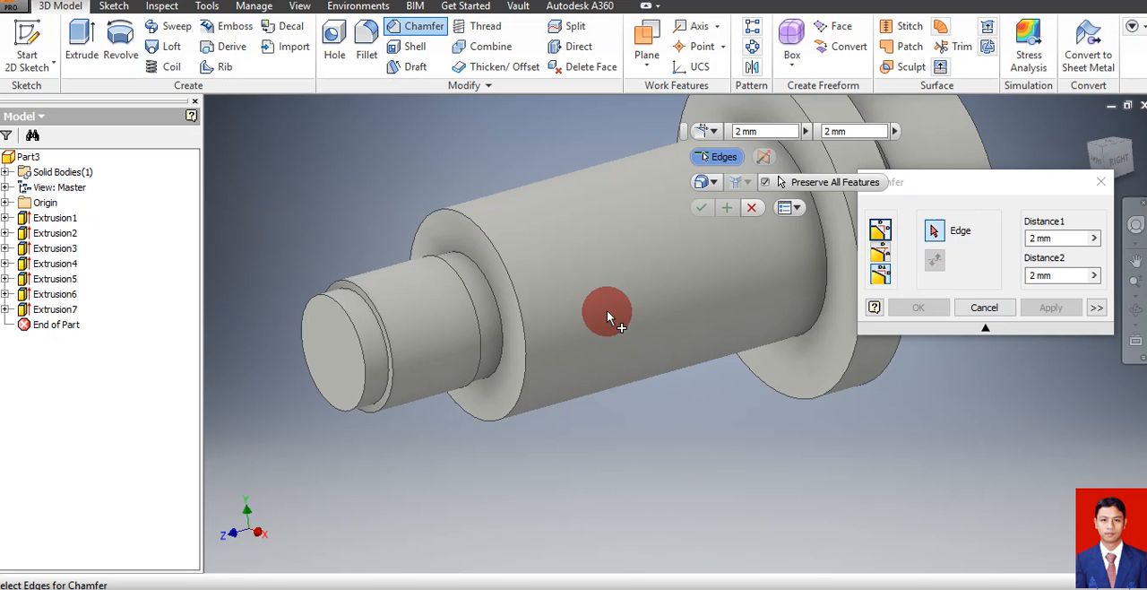
{"action": "left_click", "coordinate": [525, 365]}
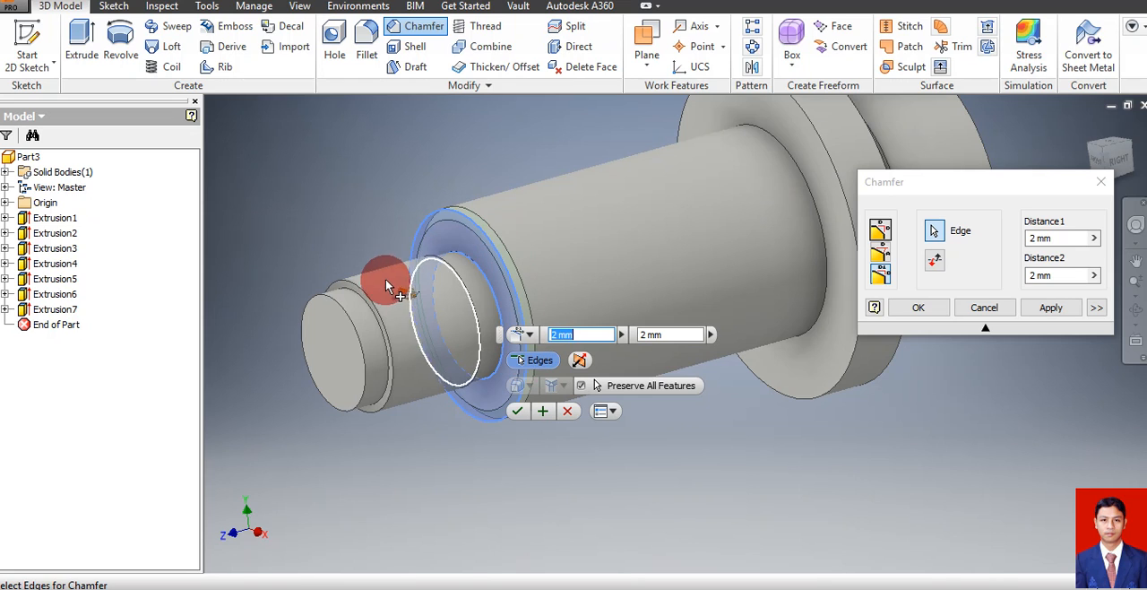
{"action": "left_click", "coordinate": [1136, 310]}
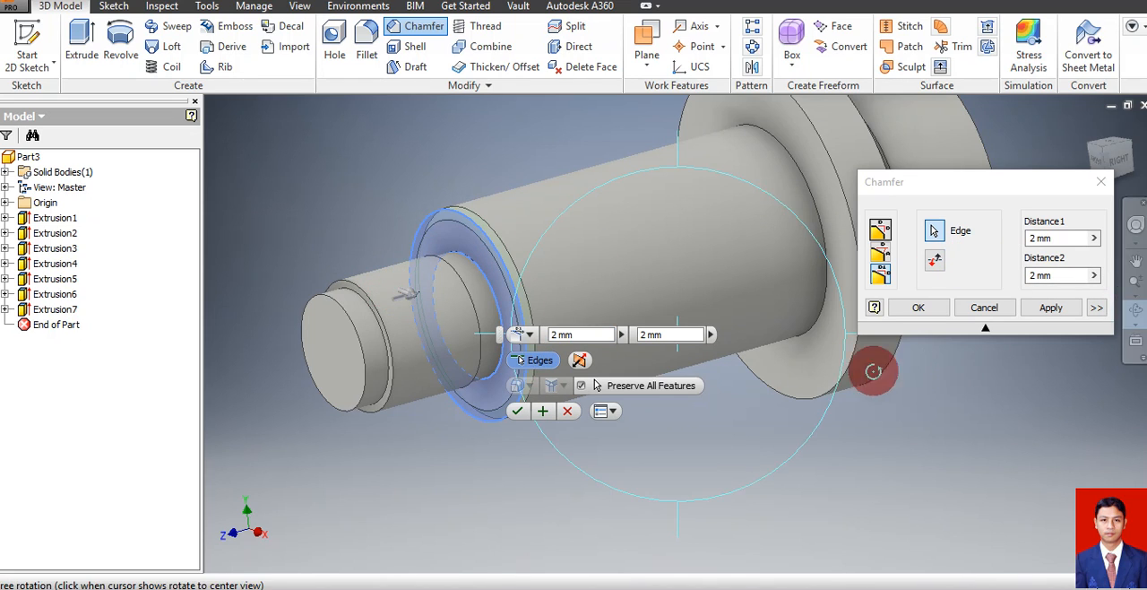
{"action": "left_click_drag", "start_coordinate": [596, 306], "coordinate": [653, 307]}
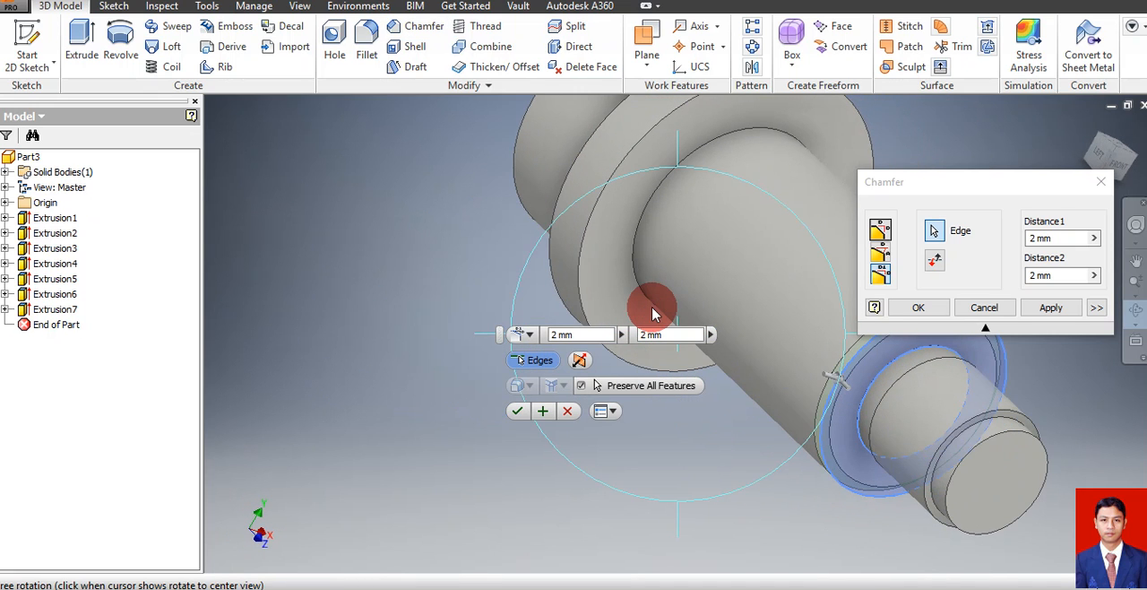
{"action": "key", "text": "Escape"}
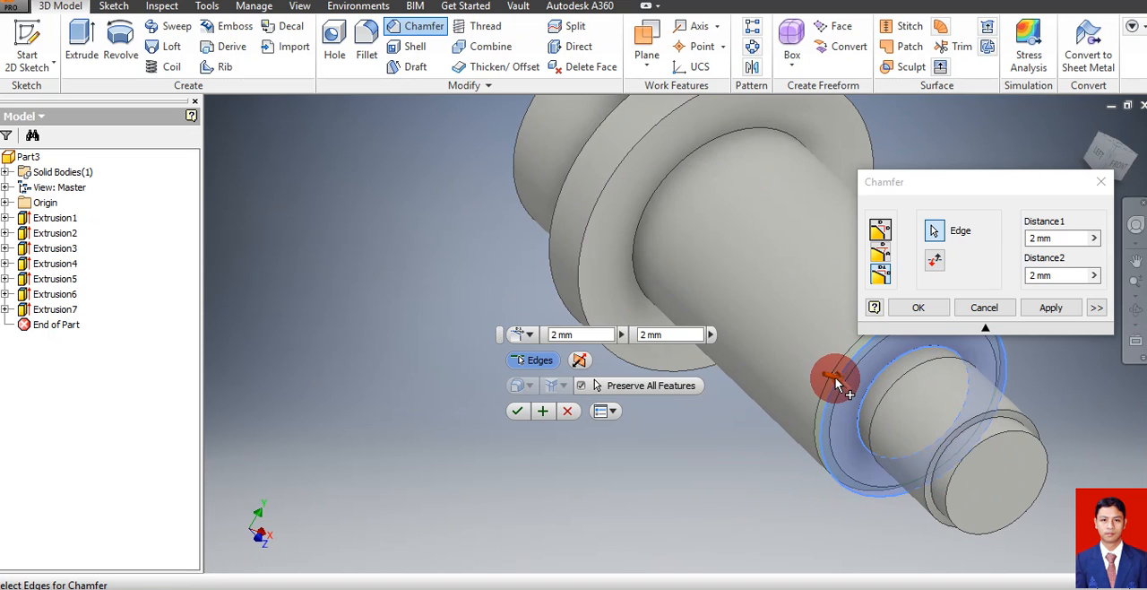
Set the chamfer distance along the length of the 40 mm shaft section to 62 mm
{"action": "left_click_drag", "start_coordinate": [837, 378], "coordinate": [855, 382]}
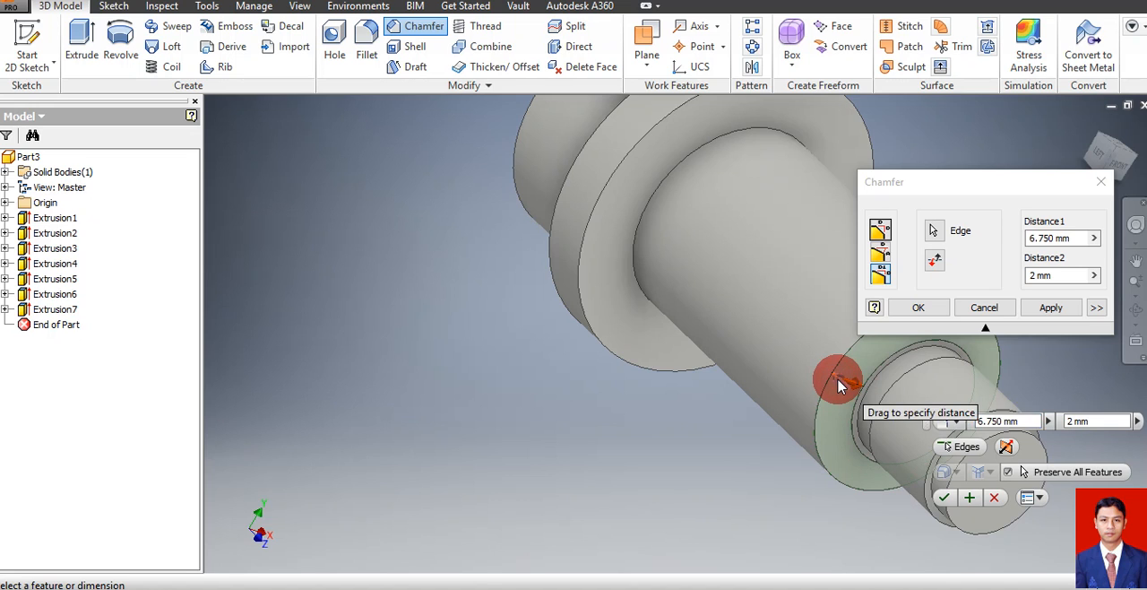
{"action": "key", "text": "Tab"}
{"action": "left_click_drag", "start_coordinate": [796, 357], "coordinate": [735, 281]}
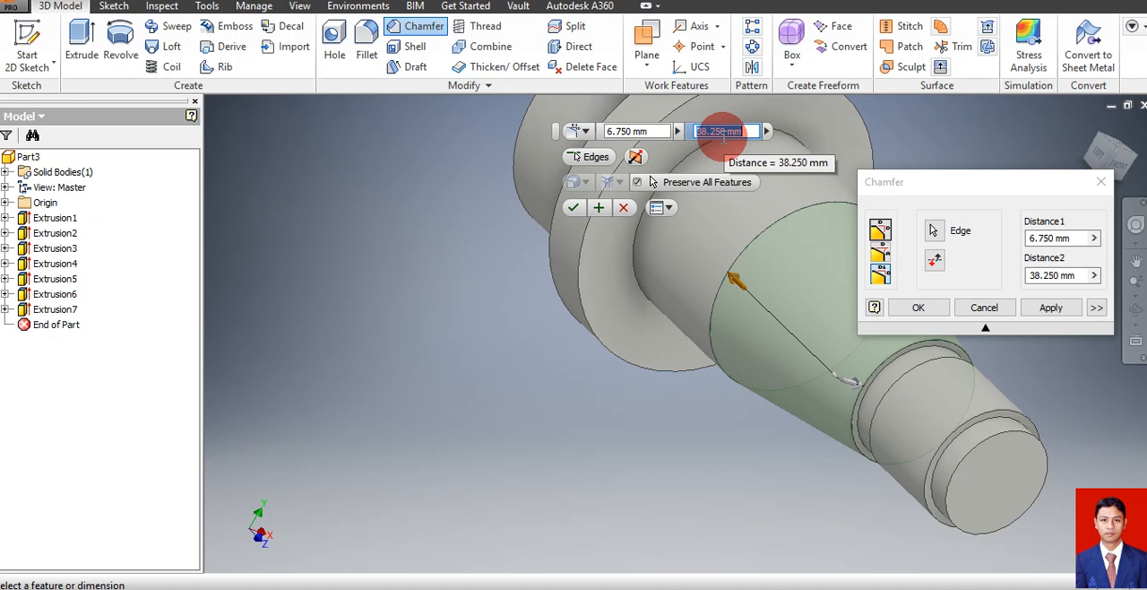
{"action": "type", "text": "2"}
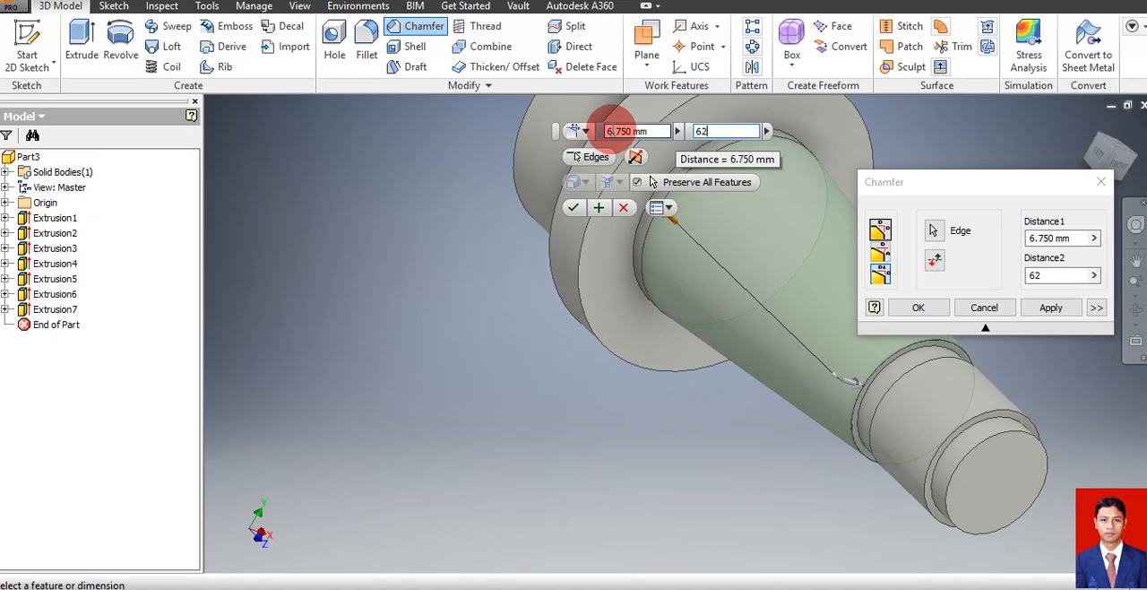
Set the chamfer's first distance, on the end face, to 7.5 mm and create the taper
{"action": "left_click_drag", "start_coordinate": [653, 132], "coordinate": [553, 144]}
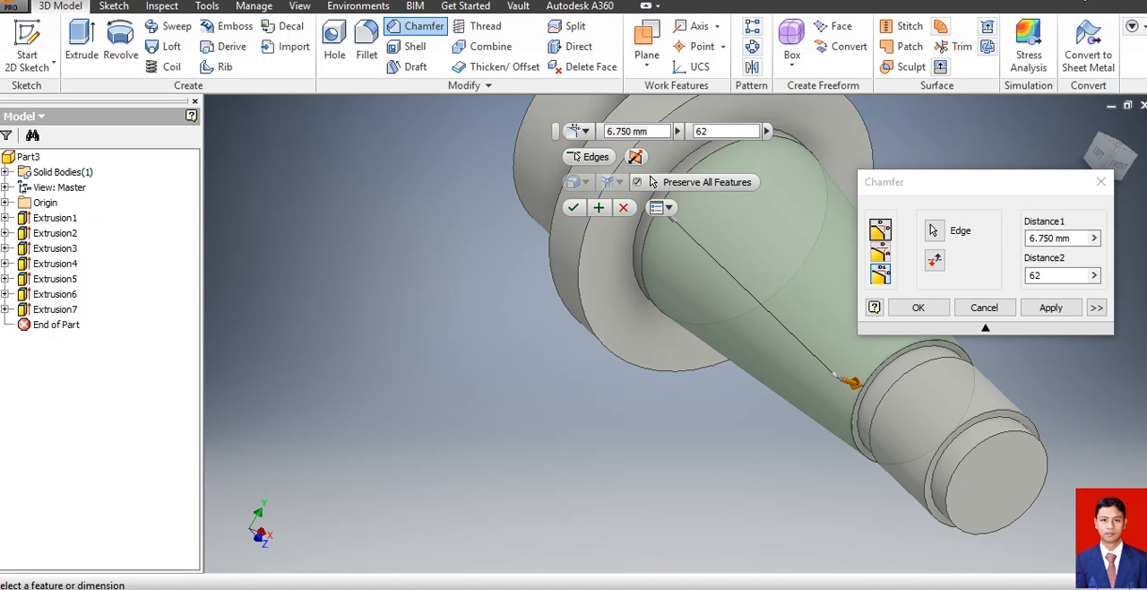
{"action": "left_click", "coordinate": [811, 188]}
{"action": "left_click", "coordinate": [651, 132]}
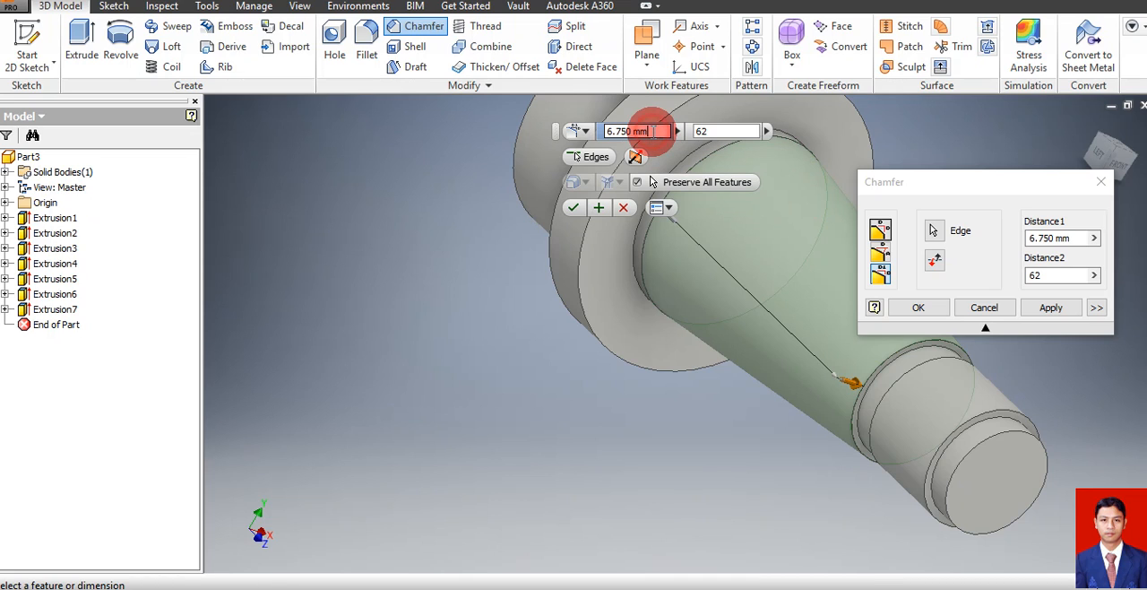
{"action": "key", "text": "BackSpace"}
{"action": "key", "text": "BackSpace"}
{"action": "key", "text": "BackSpace"}
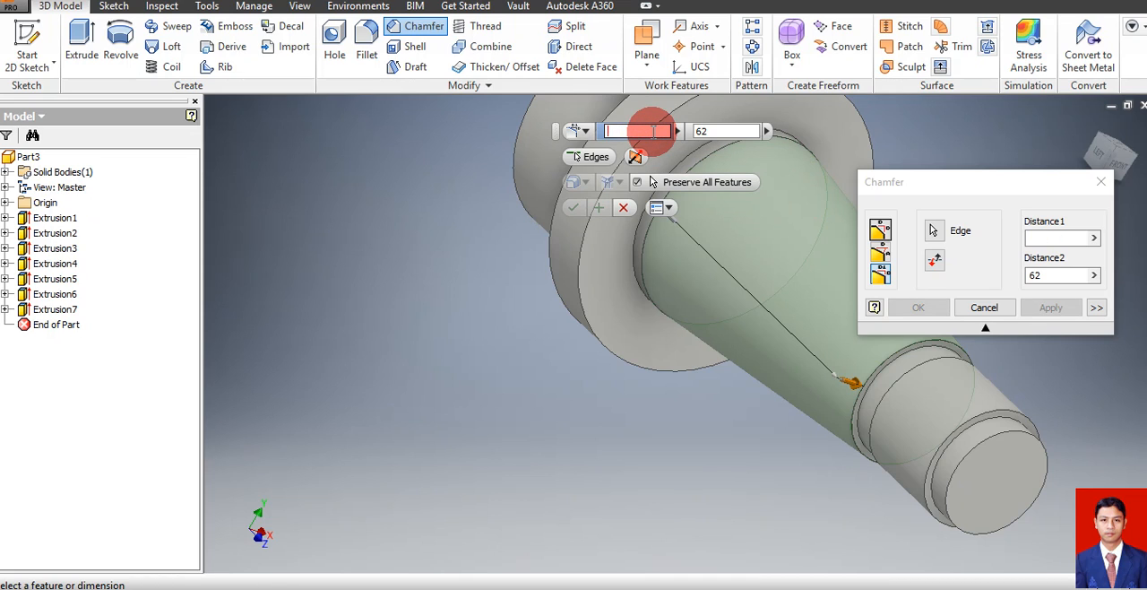
{"action": "type", "text": "7,5"}
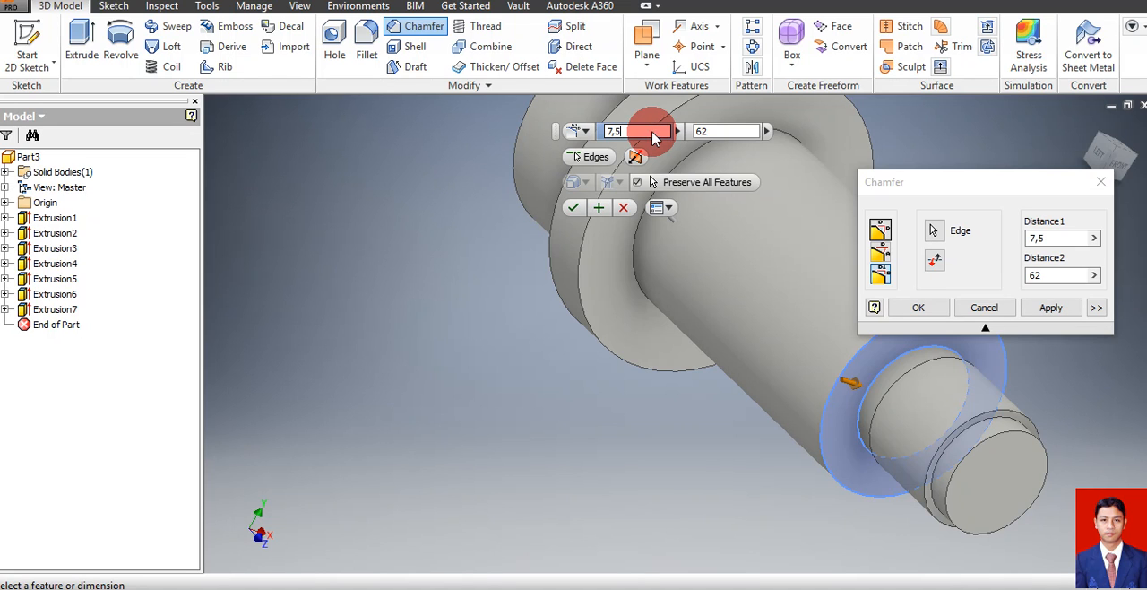
{"action": "left_click", "coordinate": [920, 307]}
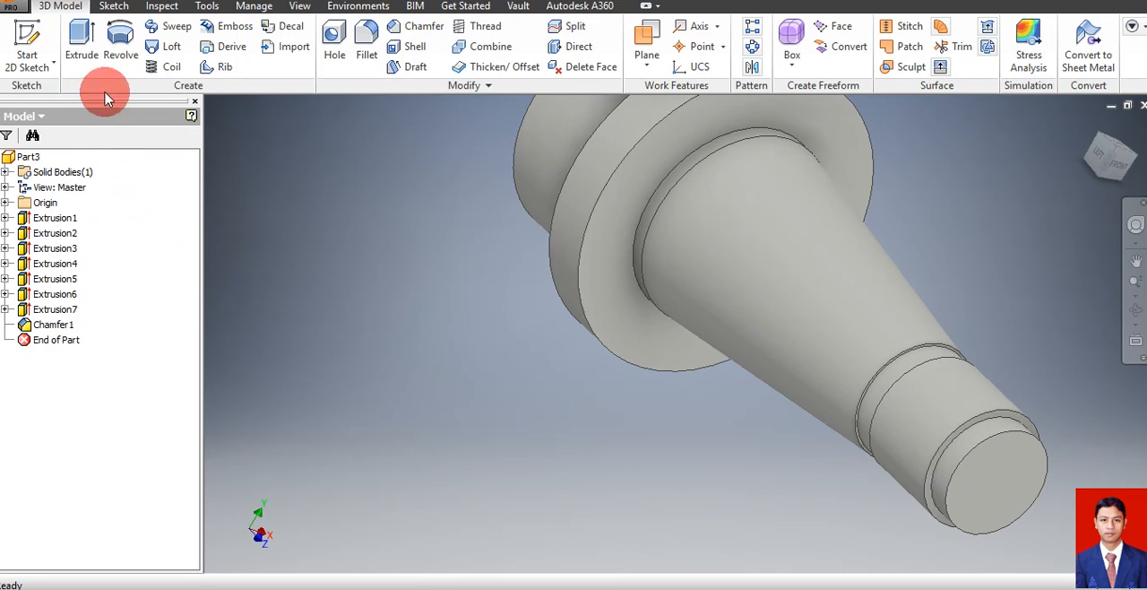
Chamfer both rim edges of the large flange and the outer end edge of the adjoining cylinder with an equal distance of 1 mm
{"action": "left_click", "coordinate": [415, 26]}
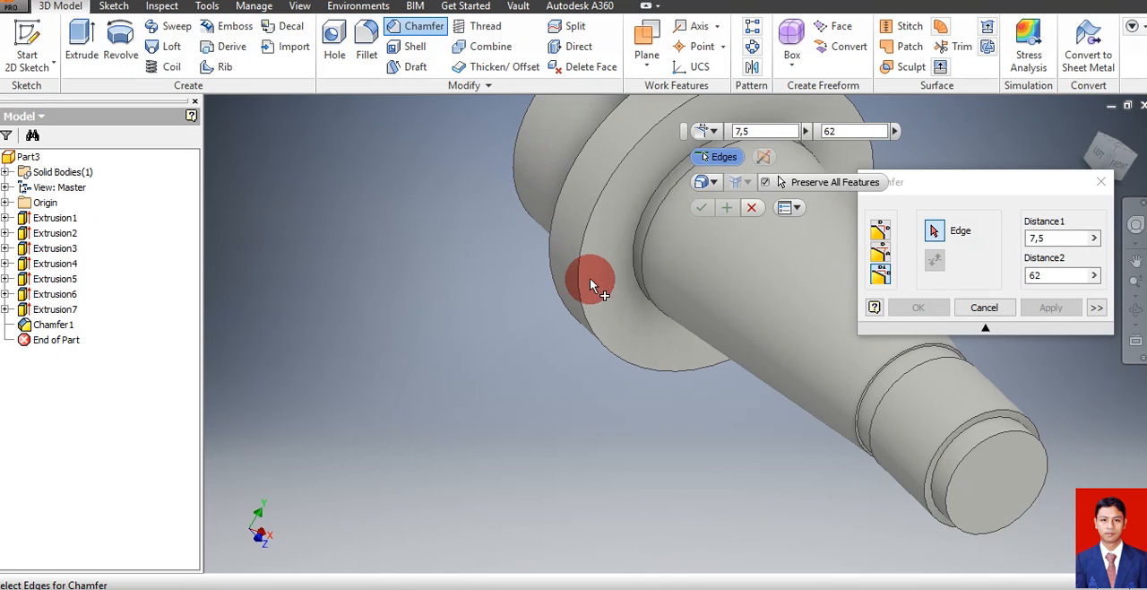
{"action": "left_click", "coordinate": [1135, 260]}
{"action": "left_click_drag", "start_coordinate": [727, 266], "coordinate": [632, 426]}
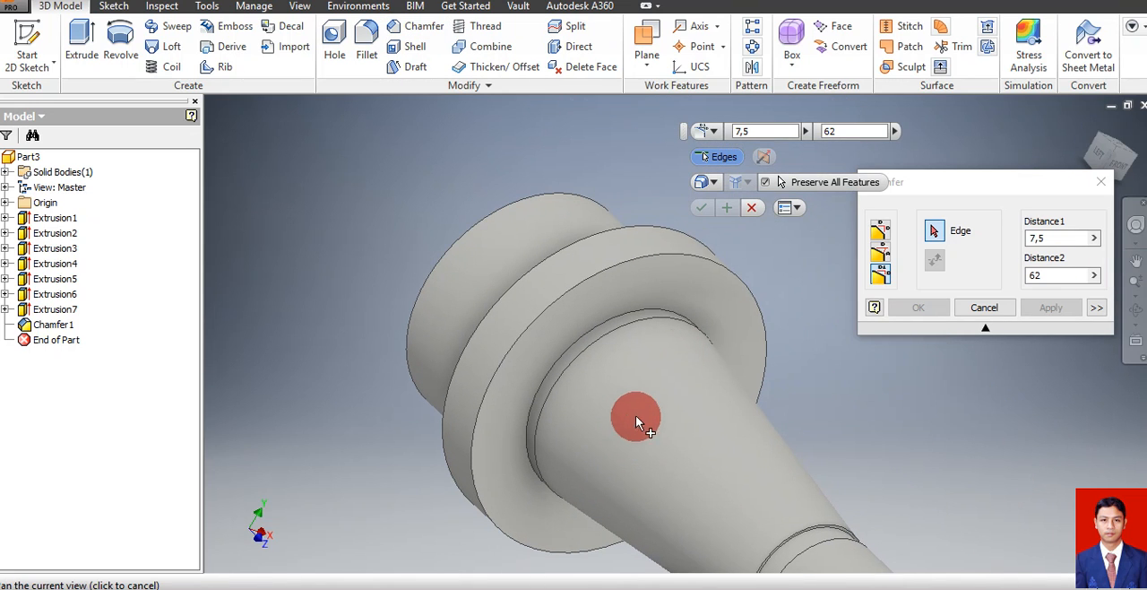
{"action": "key", "text": "Escape"}
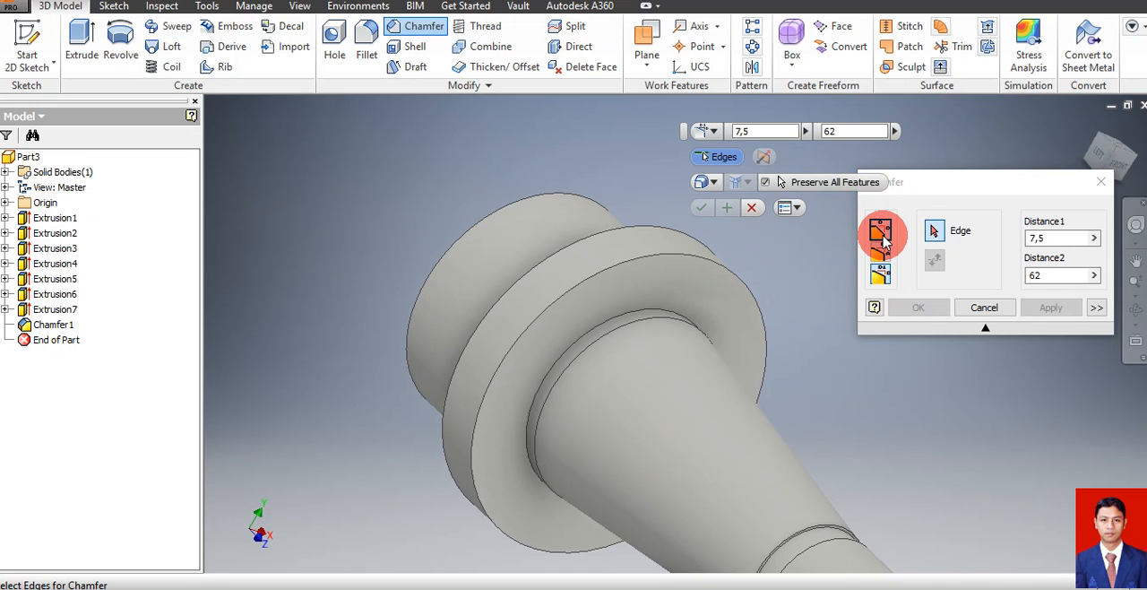
{"action": "left_click", "coordinate": [880, 232]}
{"action": "left_click", "coordinate": [1040, 237]}
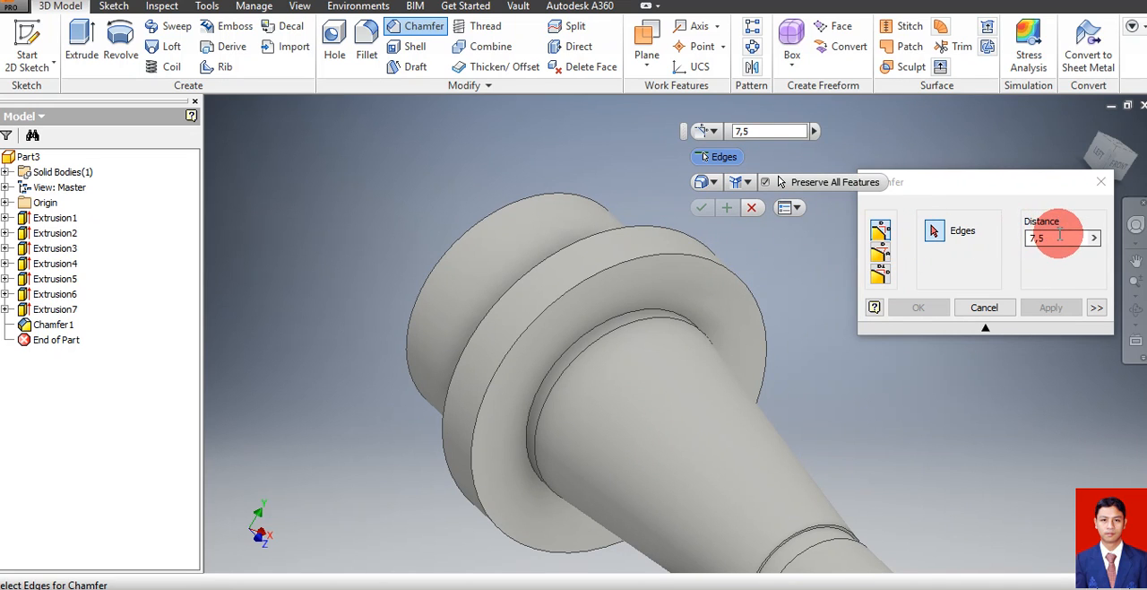
{"action": "left_click_drag", "start_coordinate": [1060, 234], "coordinate": [989, 254]}
{"action": "type", "text": "1"}
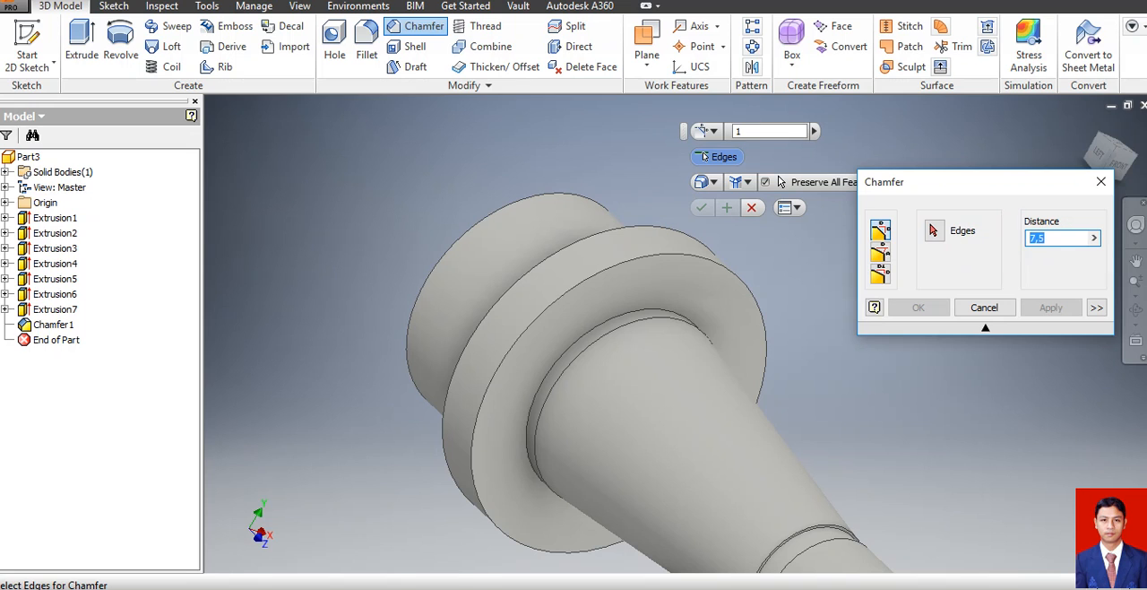
{"action": "left_click", "coordinate": [679, 256]}
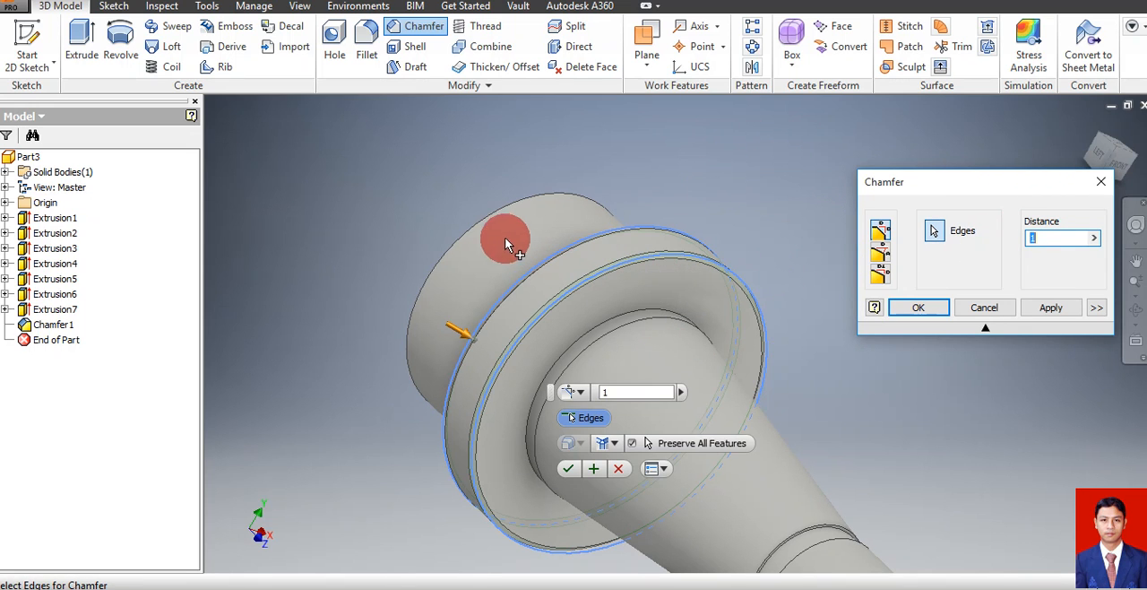
{"action": "left_click", "coordinate": [493, 216]}
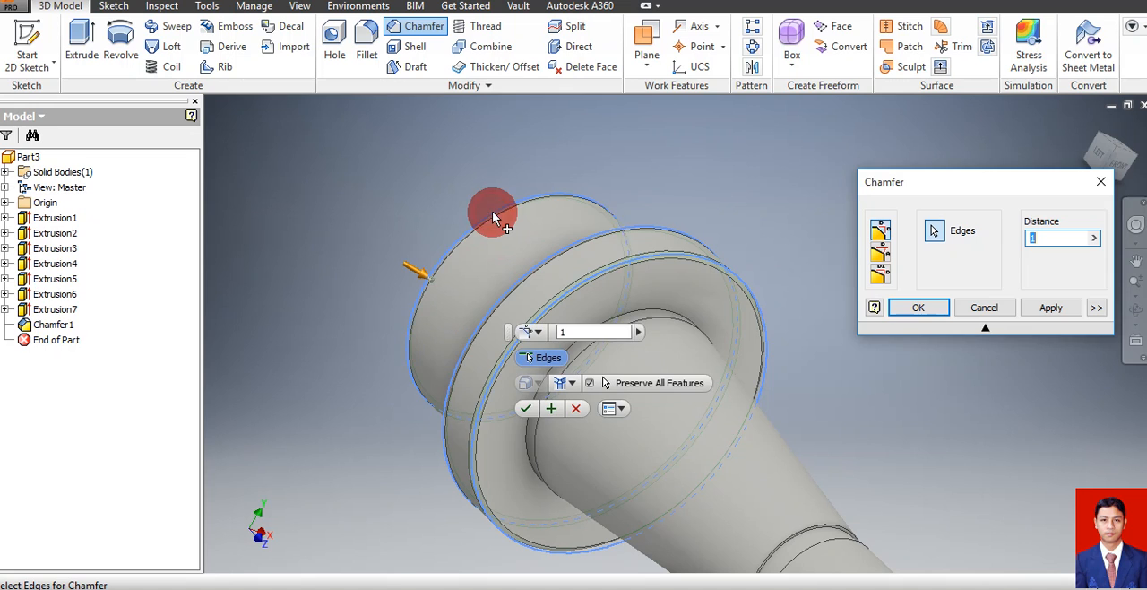
{"action": "left_click", "coordinate": [919, 307]}
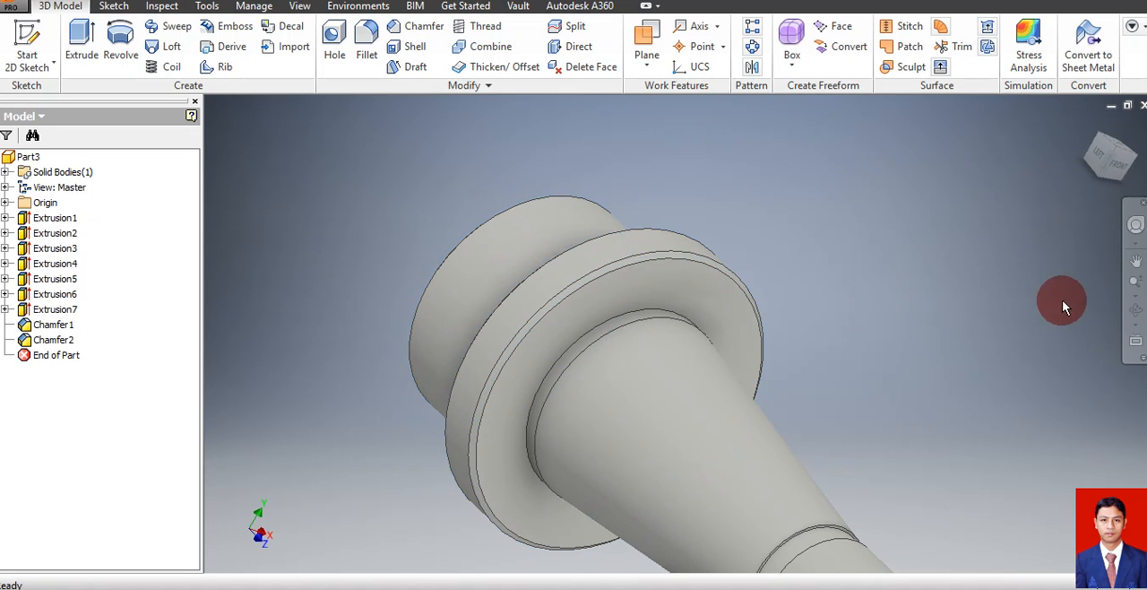
{"action": "left_click", "coordinate": [1136, 309]}
{"action": "left_click_drag", "start_coordinate": [704, 377], "coordinate": [822, 398]}
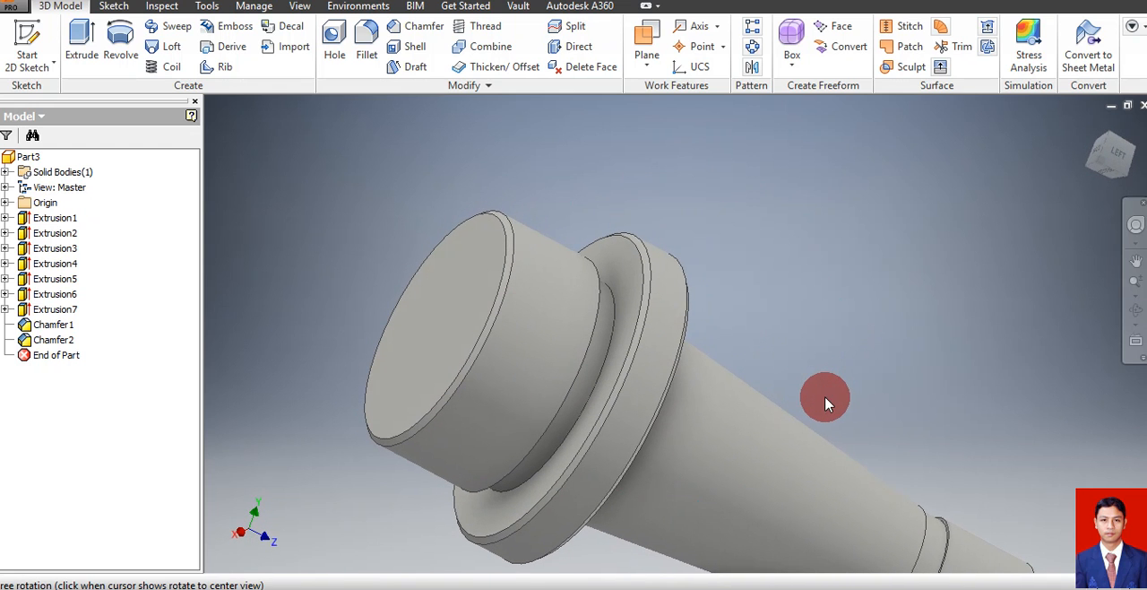
Add a full-length ISO Metric profile thread with designation M48x2 to the short cylinder beside the large flange
{"action": "key", "text": "Escape"}
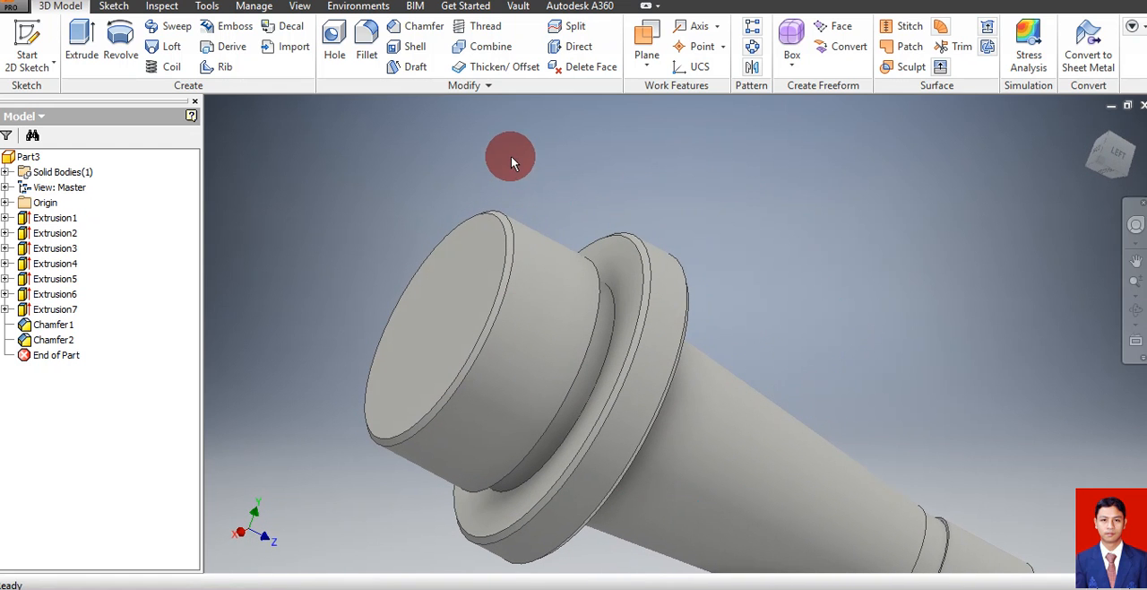
{"action": "left_click", "coordinate": [546, 247]}
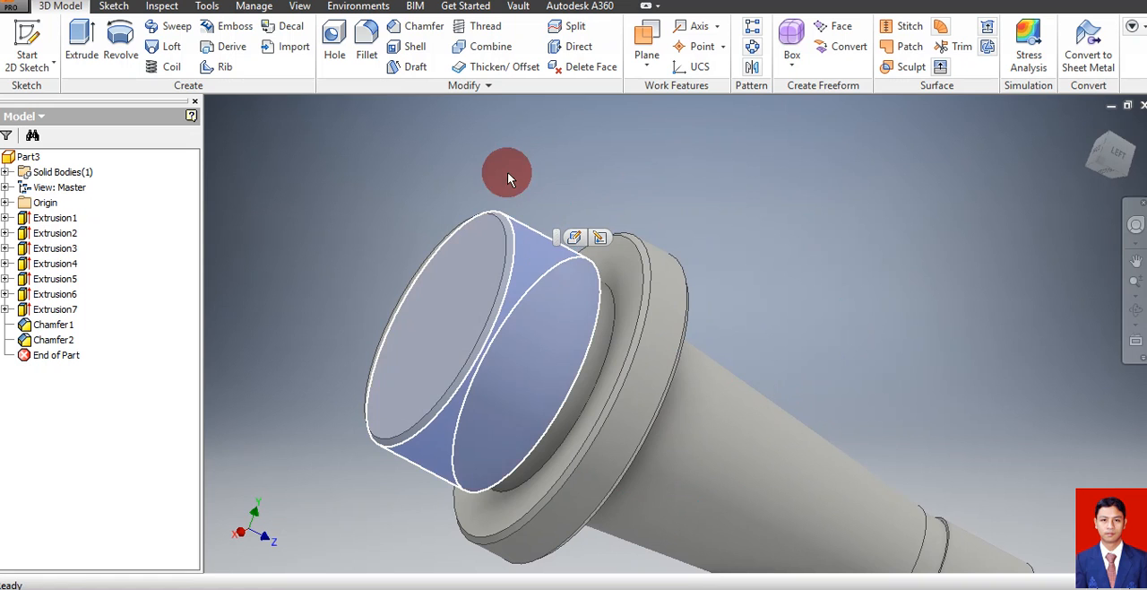
{"action": "left_click", "coordinate": [482, 28]}
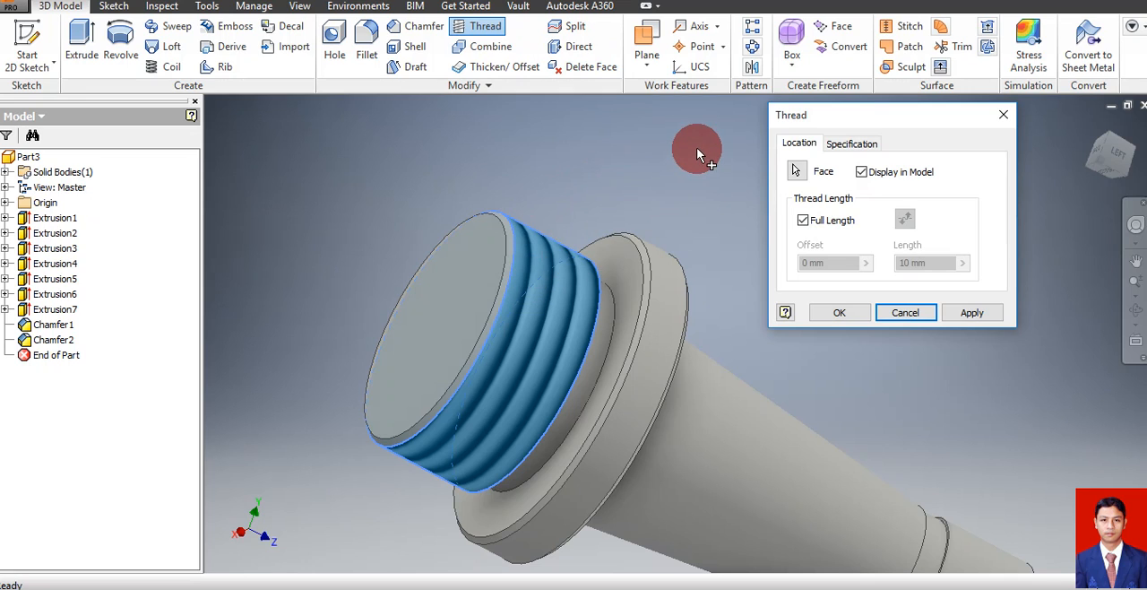
{"action": "left_click", "coordinate": [848, 147]}
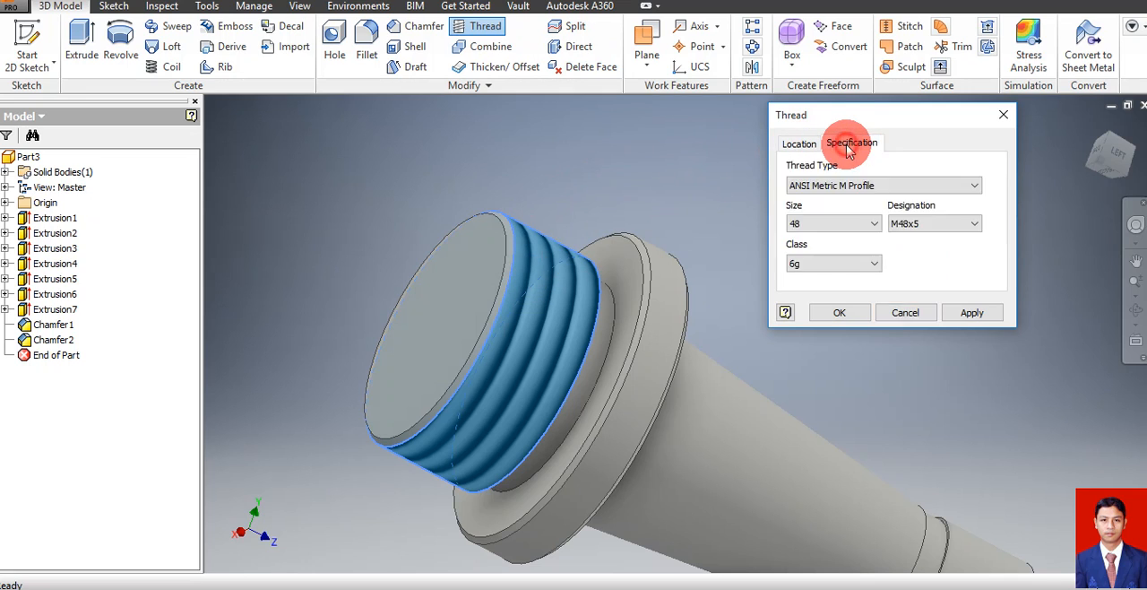
{"action": "left_click", "coordinate": [836, 187]}
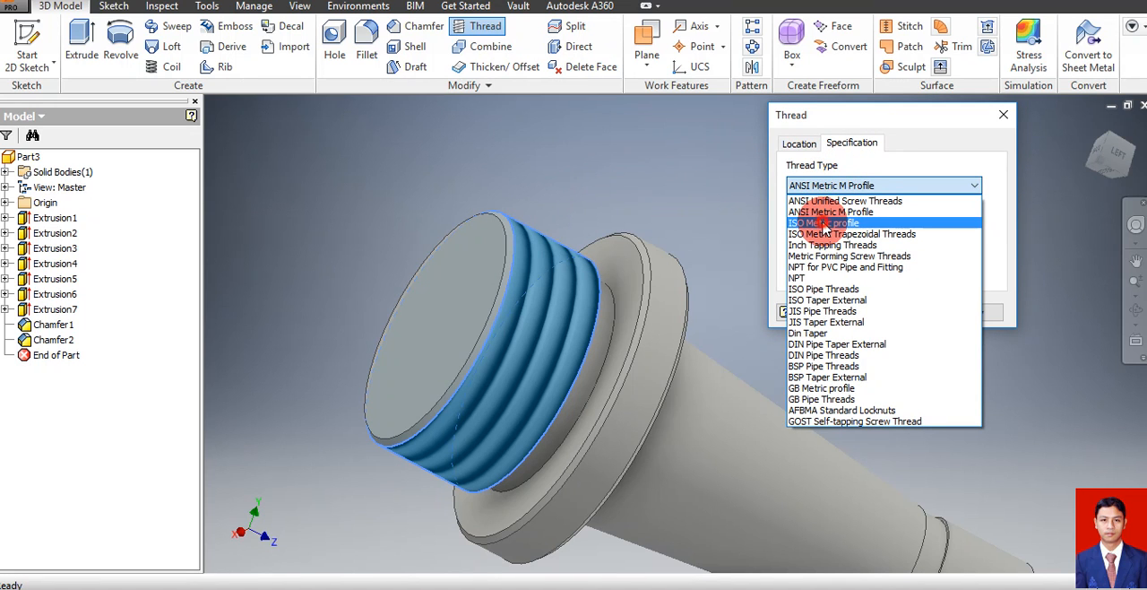
{"action": "left_click", "coordinate": [825, 223]}
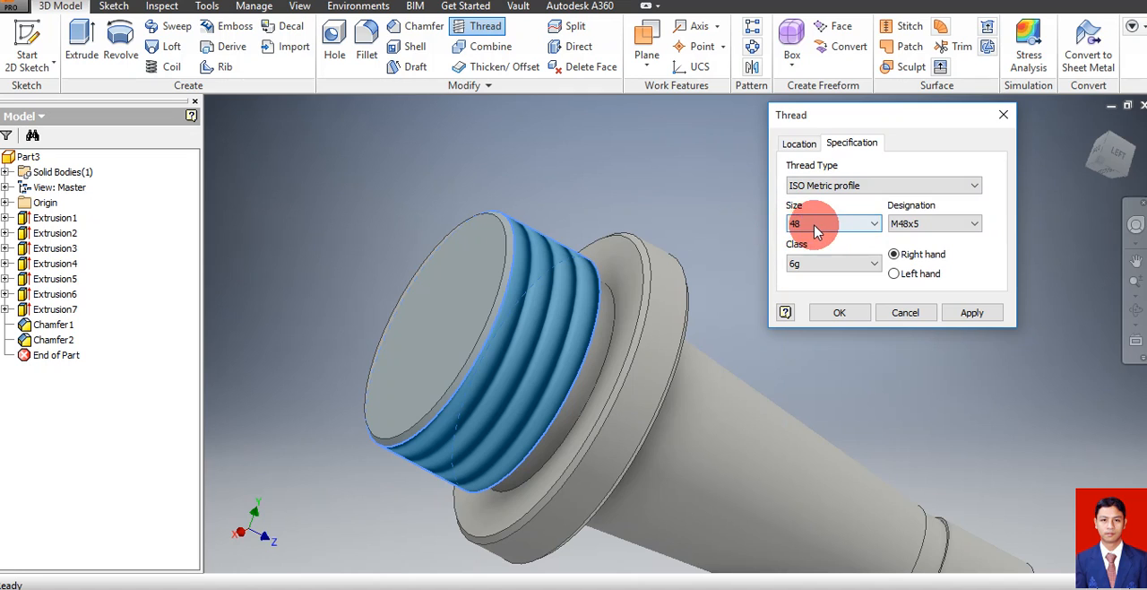
{"action": "left_click", "coordinate": [894, 230]}
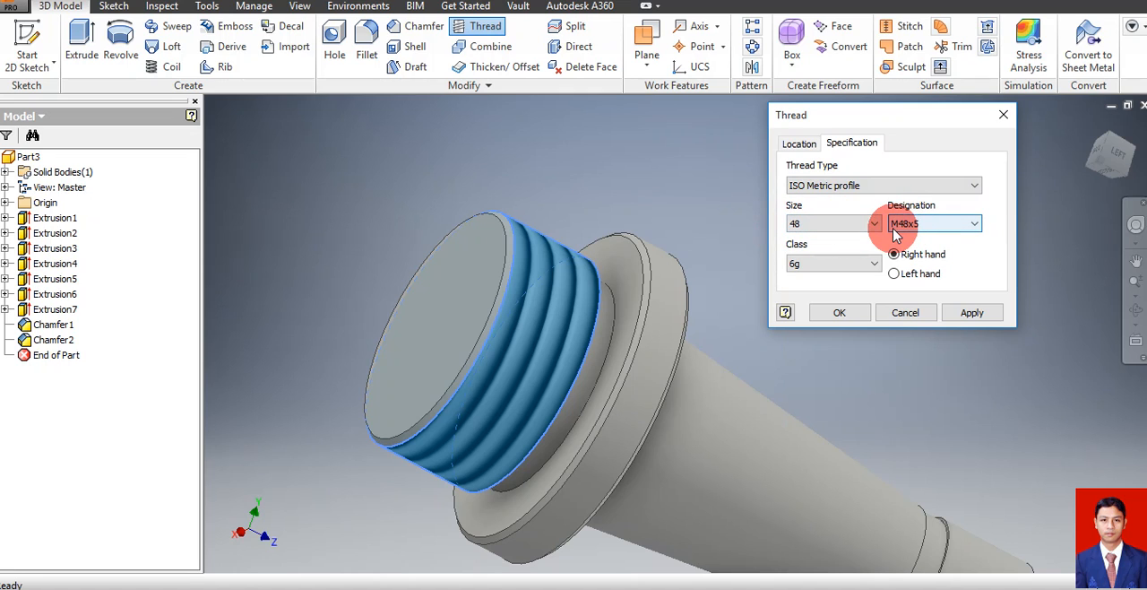
{"action": "left_click", "coordinate": [904, 229]}
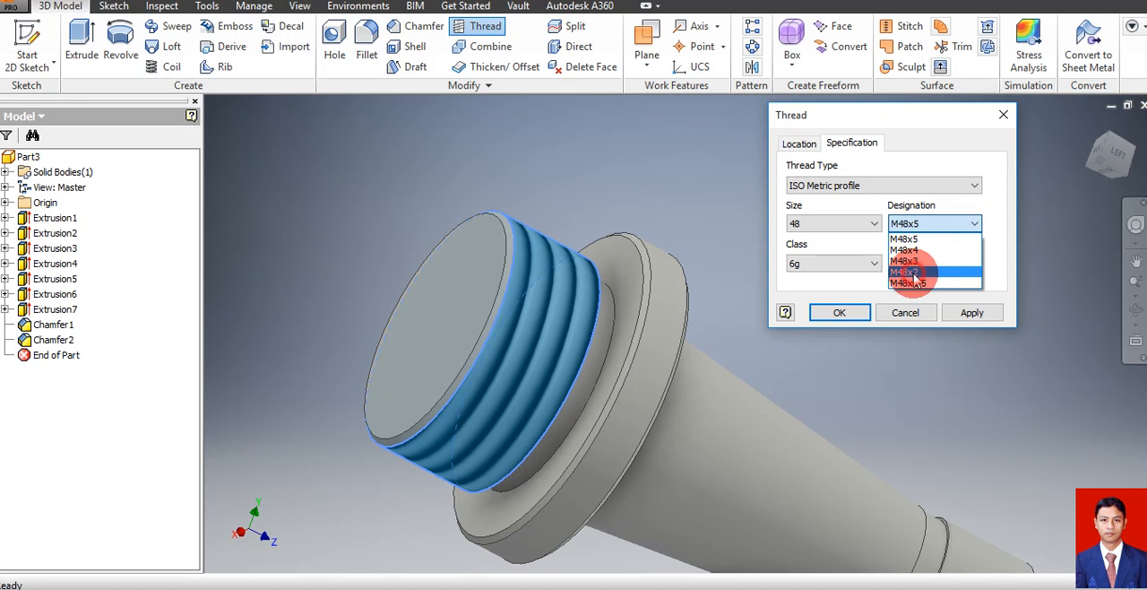
{"action": "left_click", "coordinate": [910, 271]}
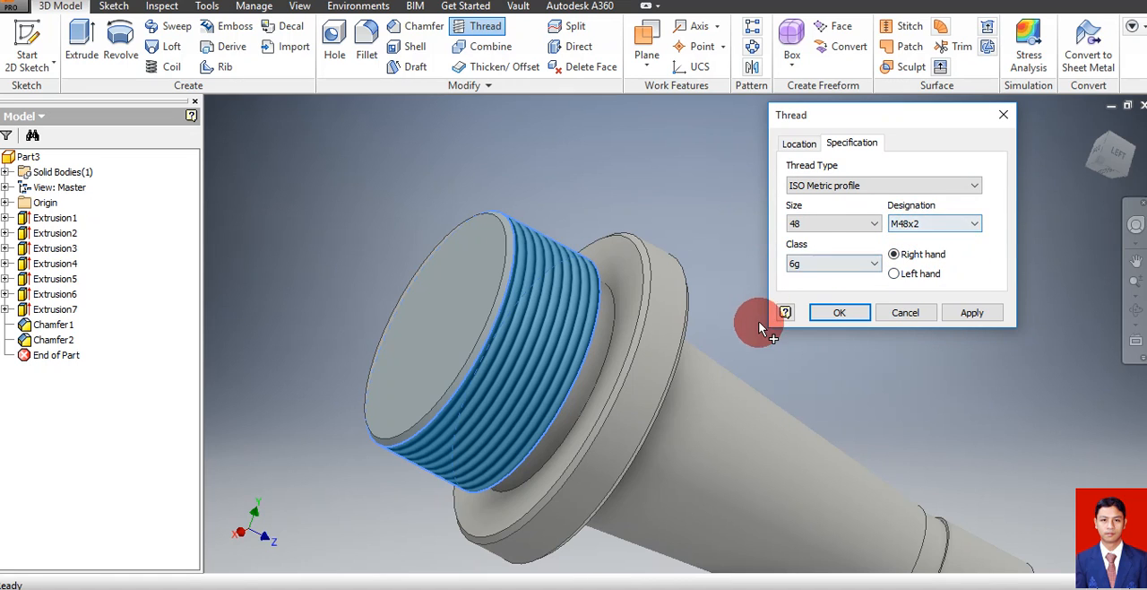
{"action": "left_click", "coordinate": [853, 314]}
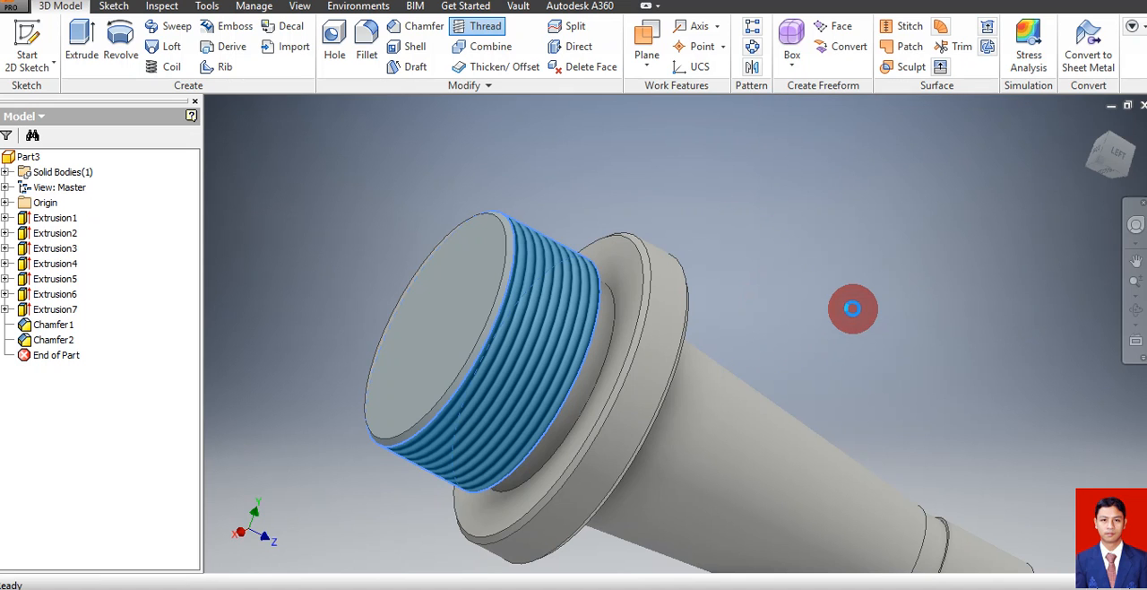
Place a concentric hole on the end face of the threaded cylinder, centred on its outer circular edge
{"action": "left_click", "coordinate": [1137, 311]}
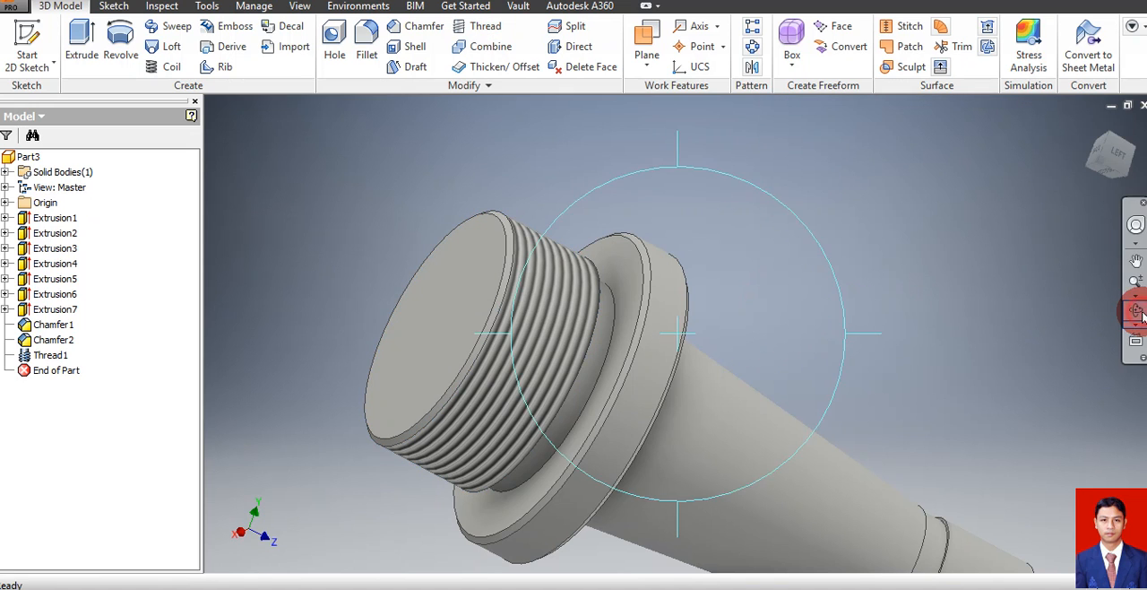
{"action": "left_click_drag", "start_coordinate": [748, 302], "coordinate": [833, 275]}
{"action": "key", "text": "Escape"}
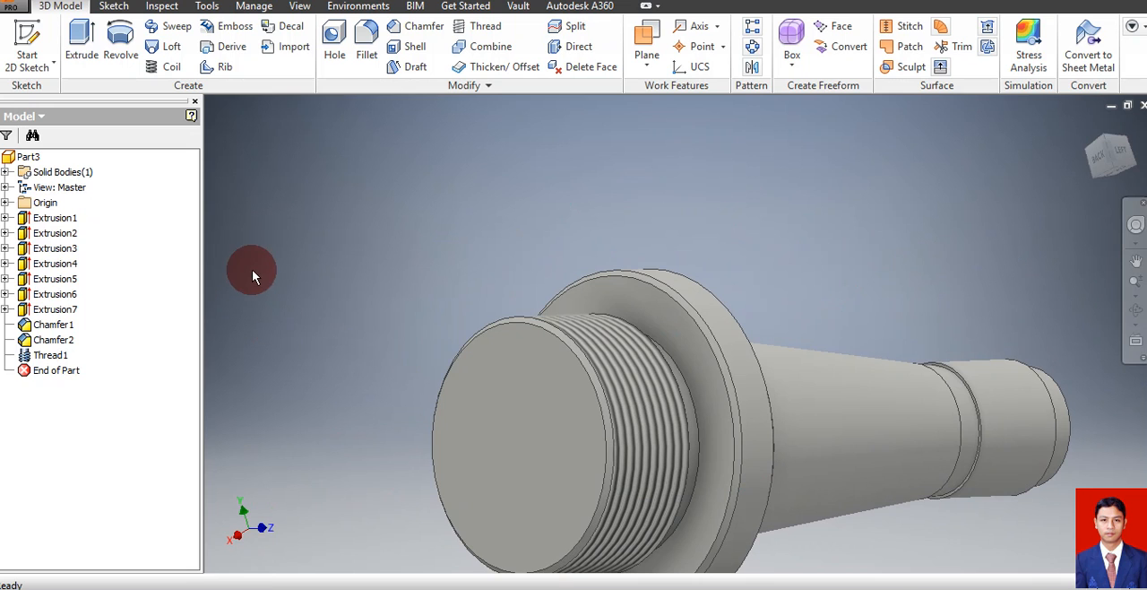
{"action": "left_click", "coordinate": [332, 55]}
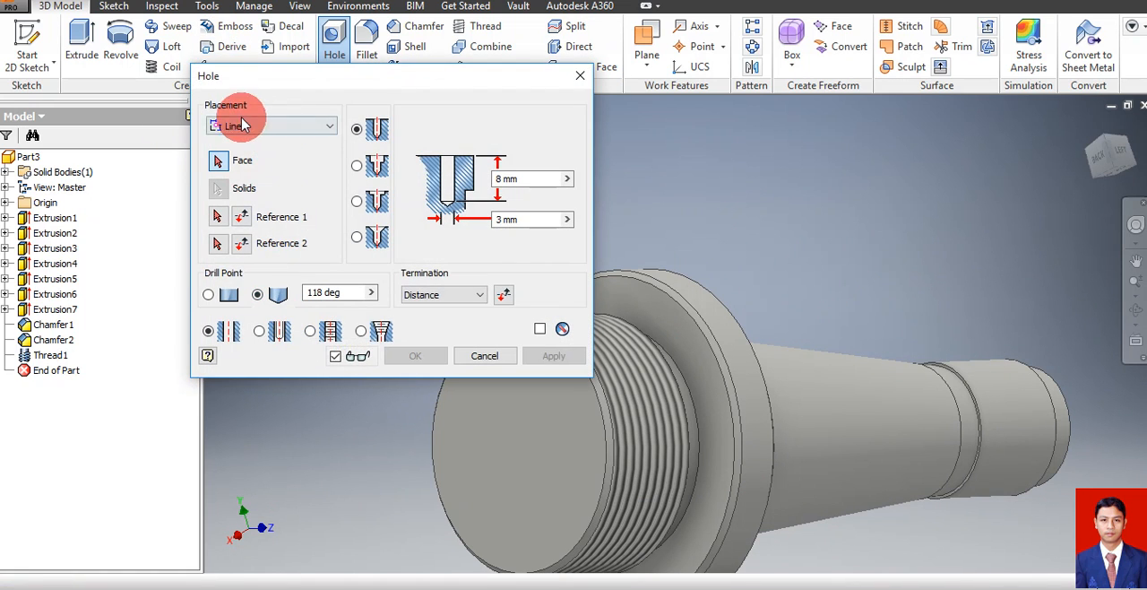
{"action": "left_click", "coordinate": [253, 132]}
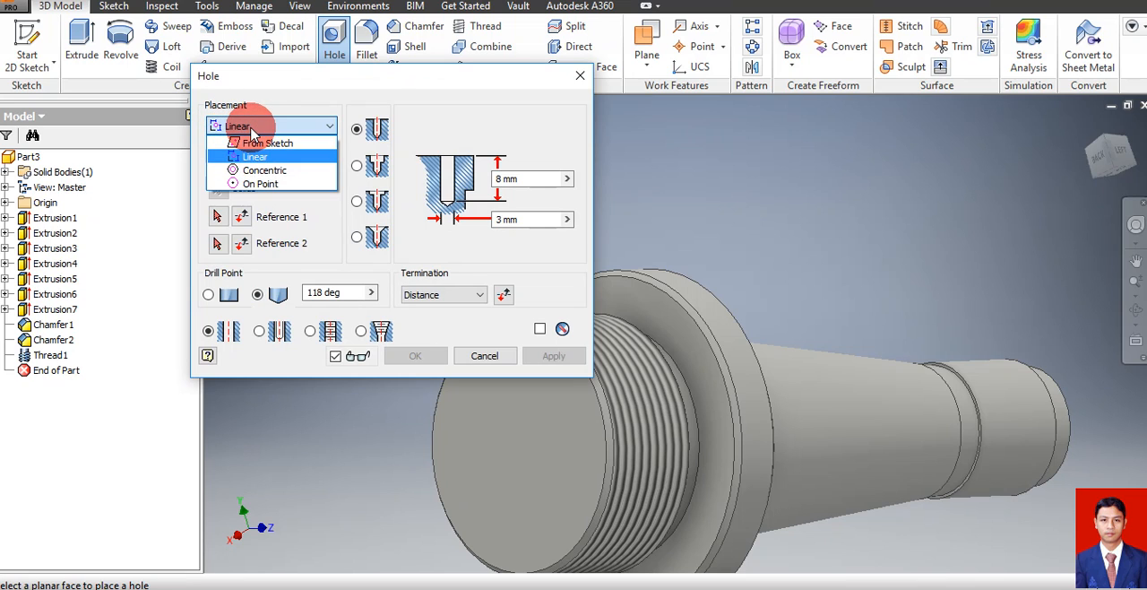
{"action": "left_click", "coordinate": [268, 171]}
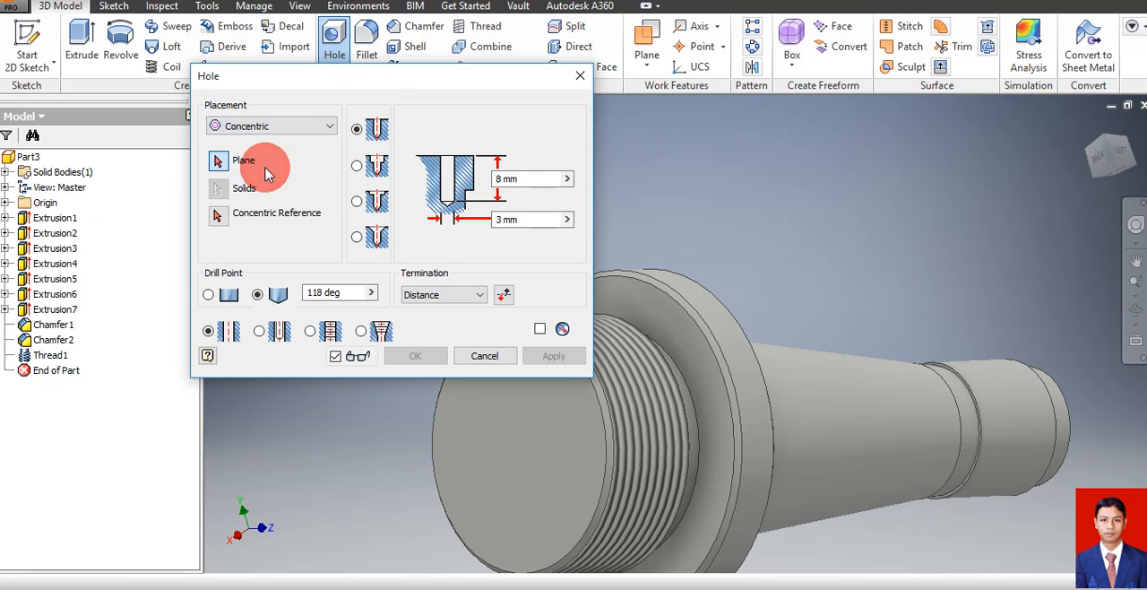
{"action": "left_click", "coordinate": [234, 174]}
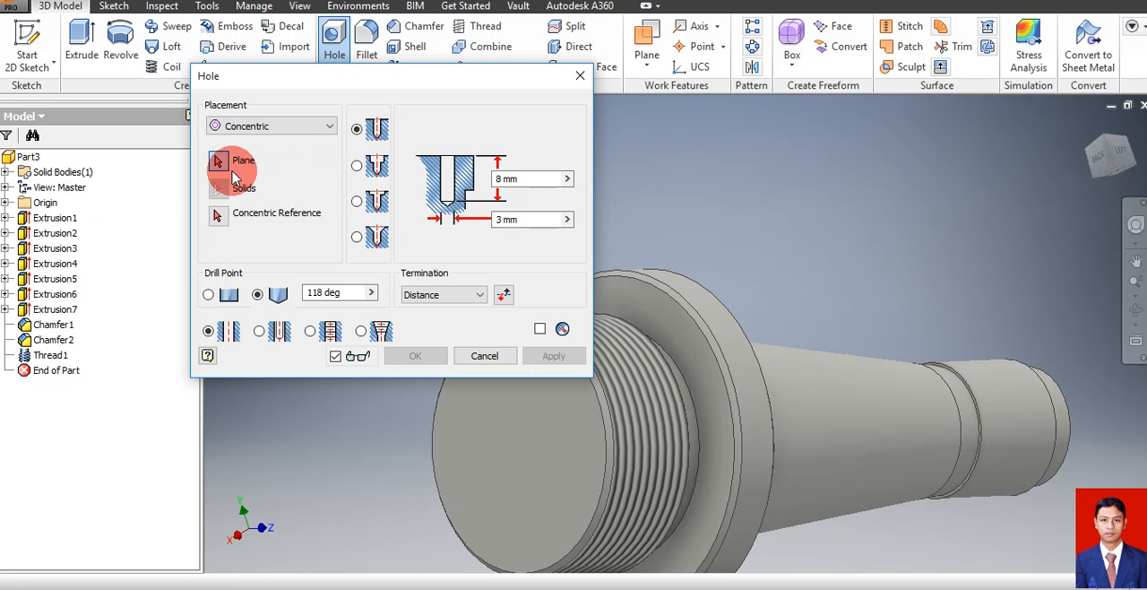
{"action": "left_click", "coordinate": [515, 456]}
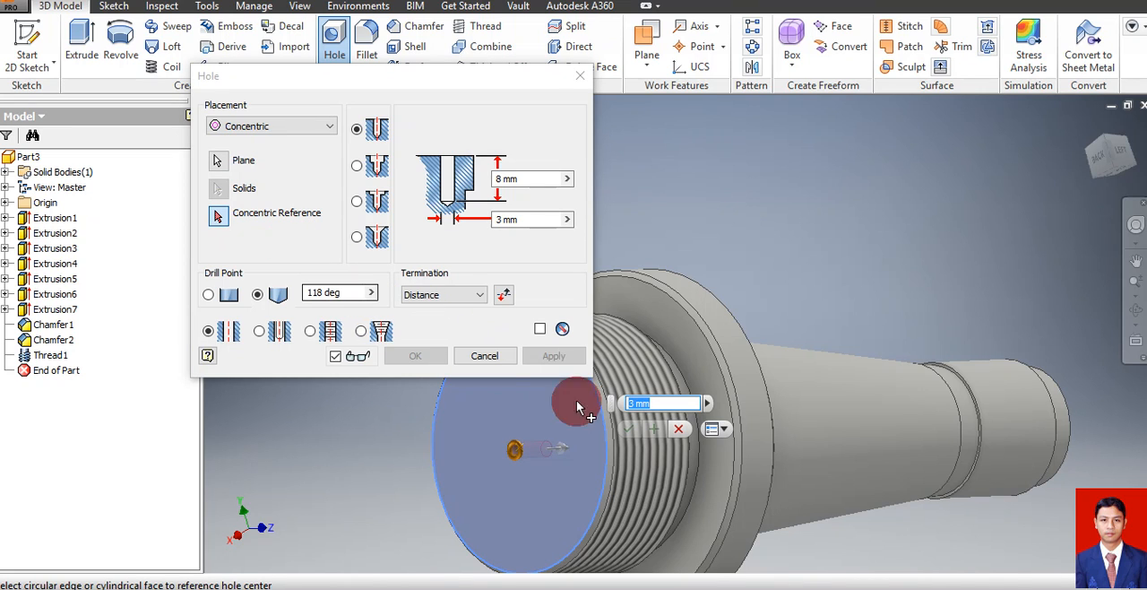
{"action": "left_click", "coordinate": [435, 483]}
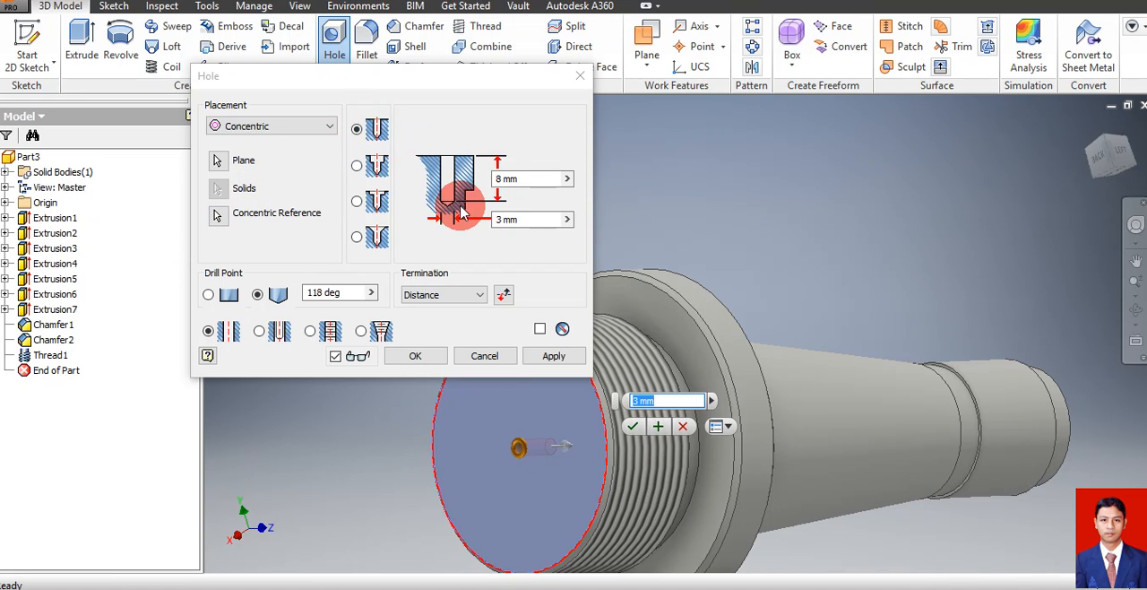
Set the hole's depth to 48 mm and its diameter to 22,5 mm, and create it
{"action": "left_click", "coordinate": [531, 178]}
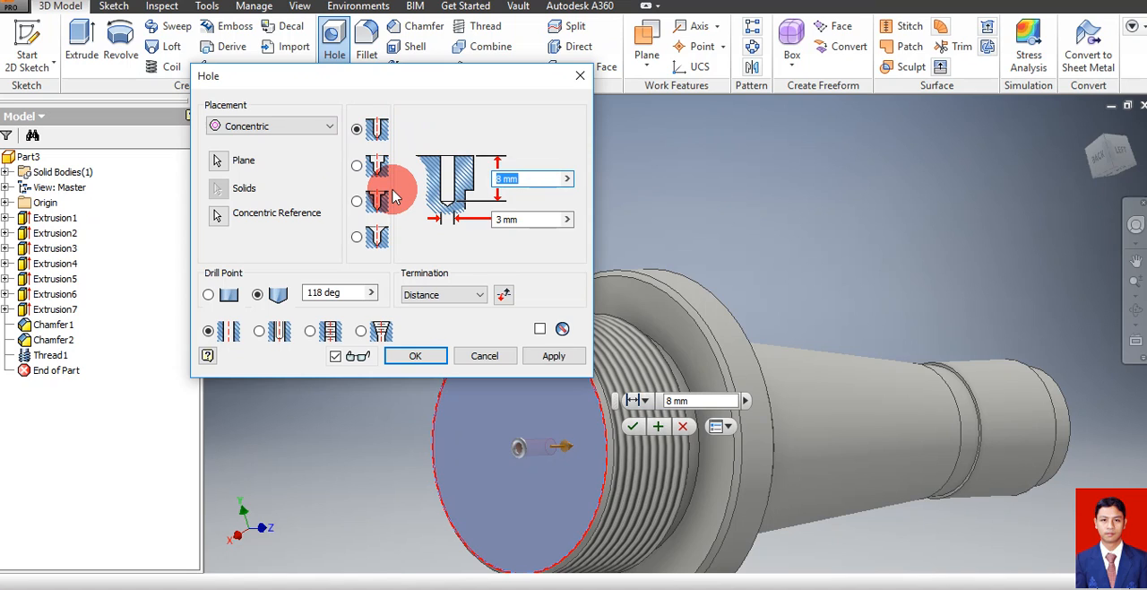
{"action": "type", "text": "4"}
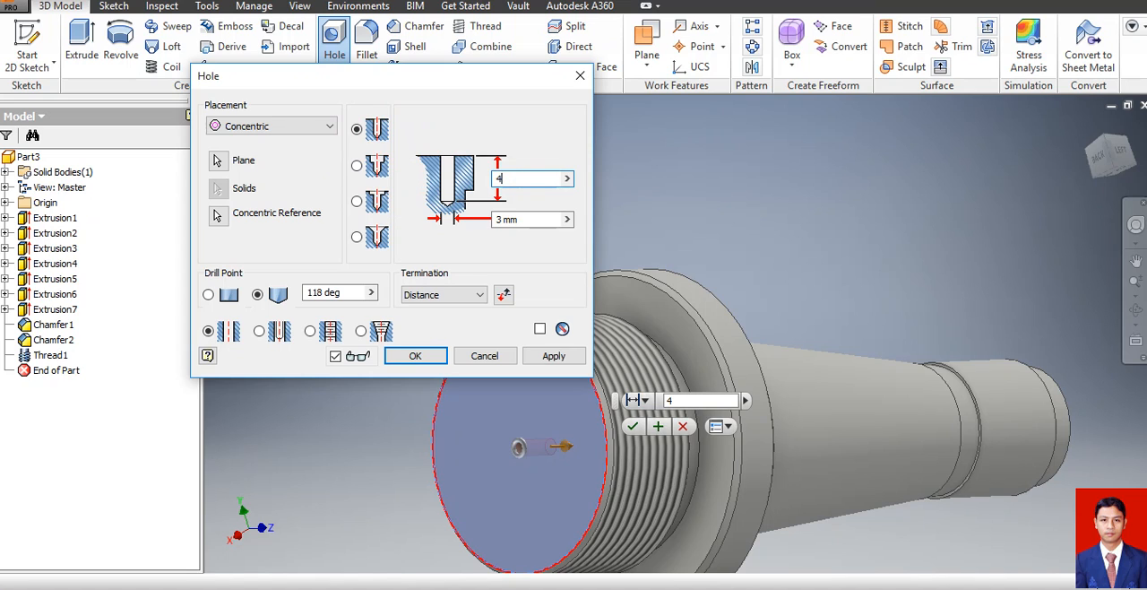
{"action": "type", "text": "8"}
{"action": "left_click", "coordinate": [525, 222]}
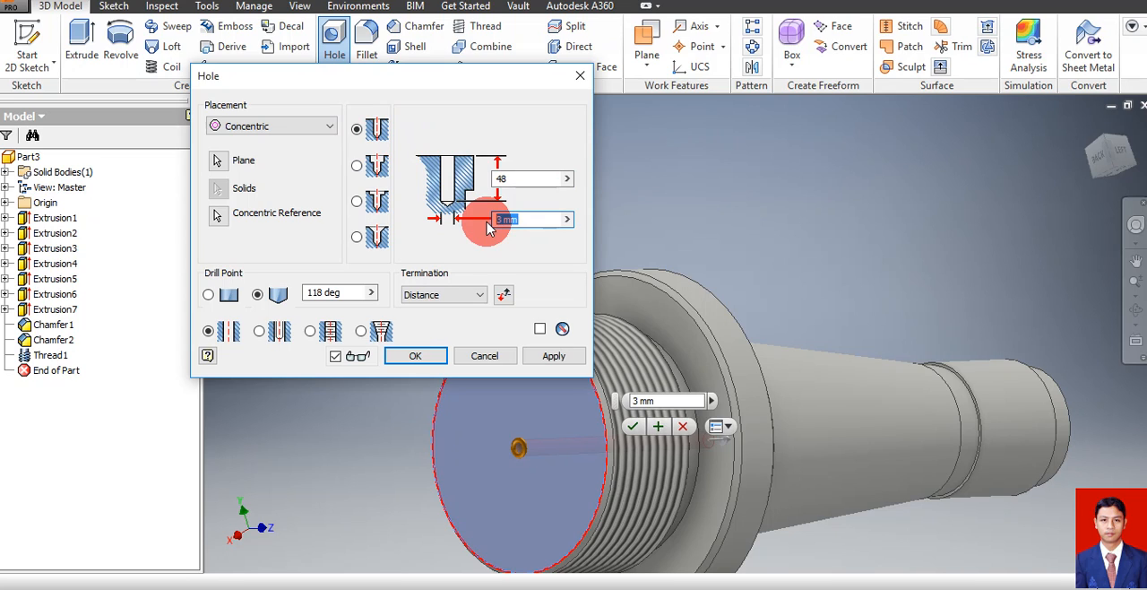
{"action": "type", "text": "22,5"}
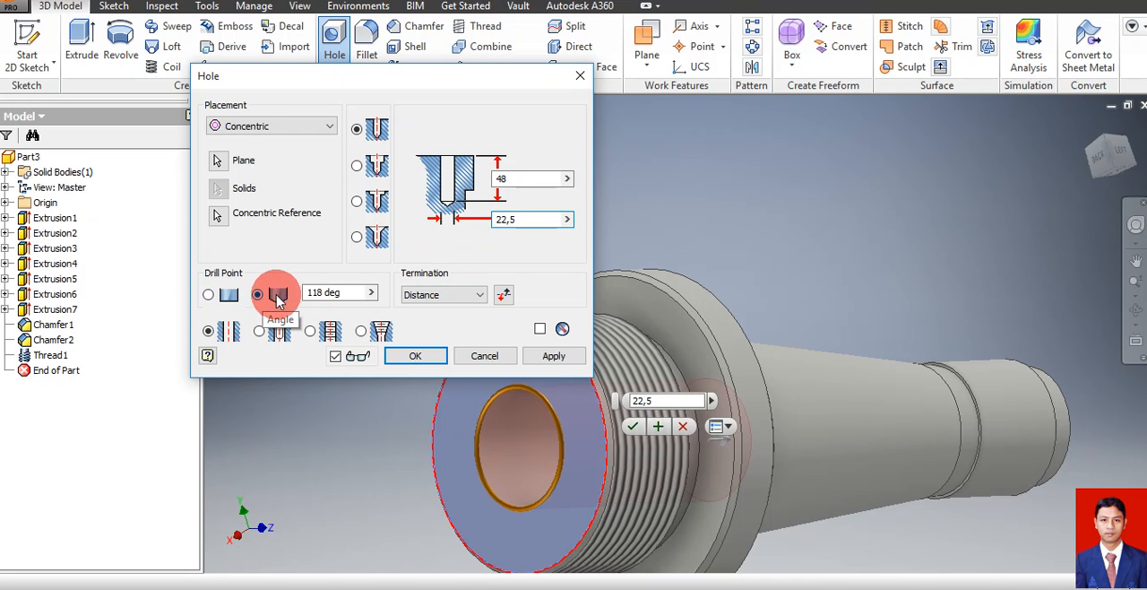
{"action": "left_click", "coordinate": [418, 356]}
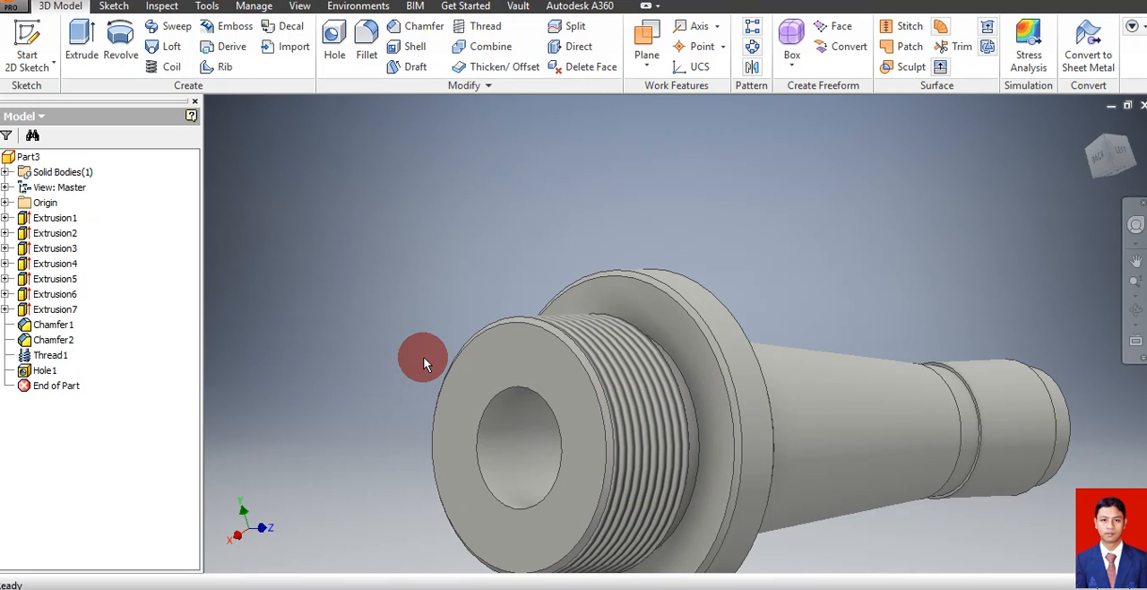
Place a second hole on the threaded cylinder's end face, concentric with the existing bore
{"action": "left_click", "coordinate": [337, 52]}
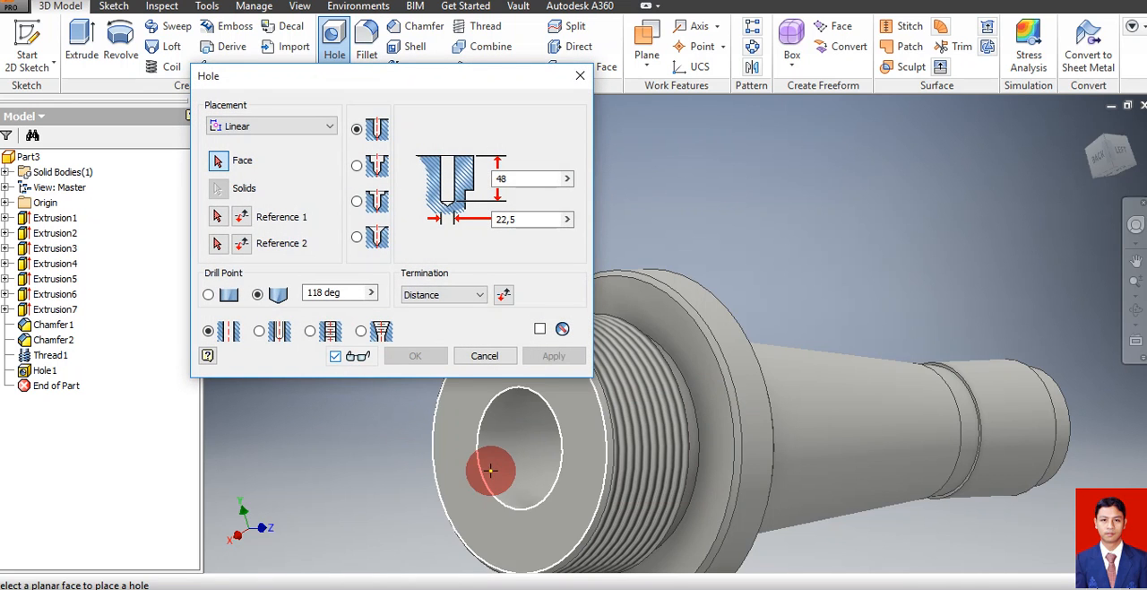
{"action": "left_click", "coordinate": [470, 473]}
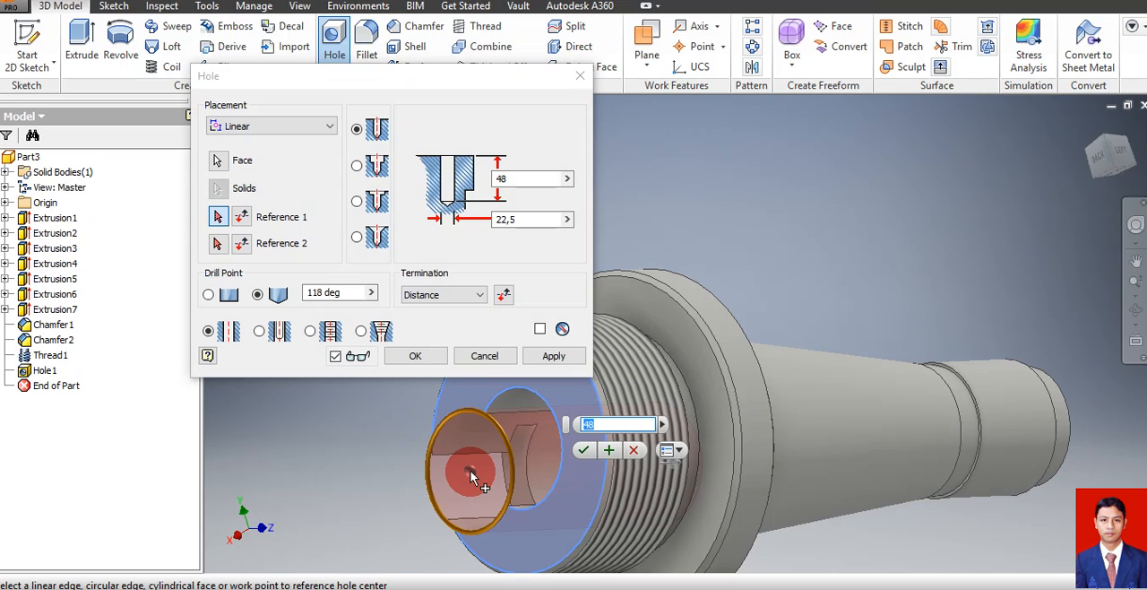
{"action": "left_click", "coordinate": [276, 131]}
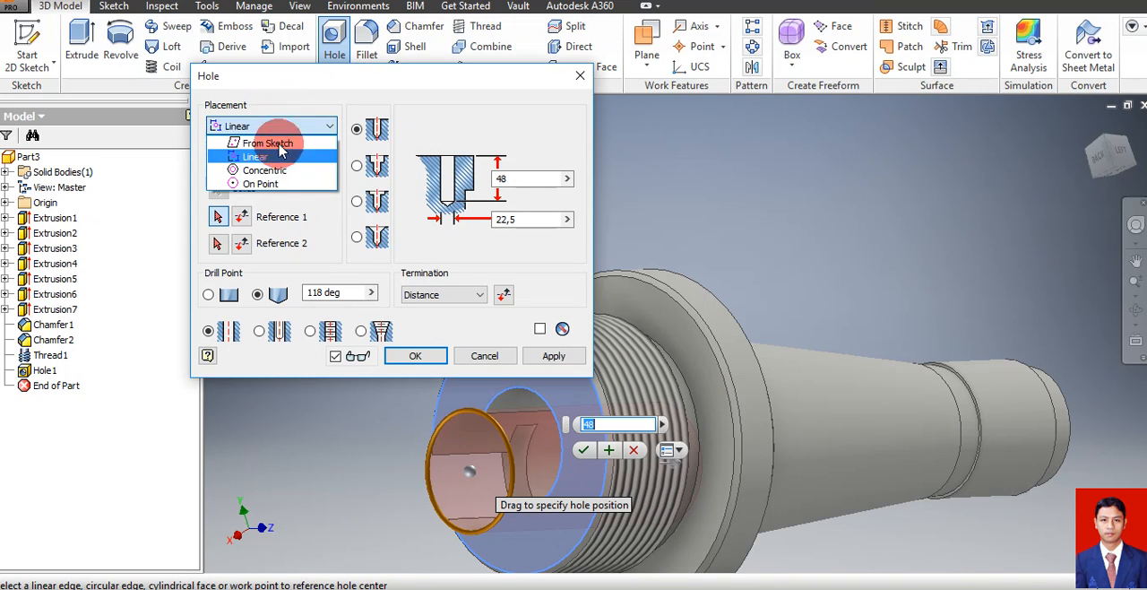
{"action": "left_click", "coordinate": [269, 170]}
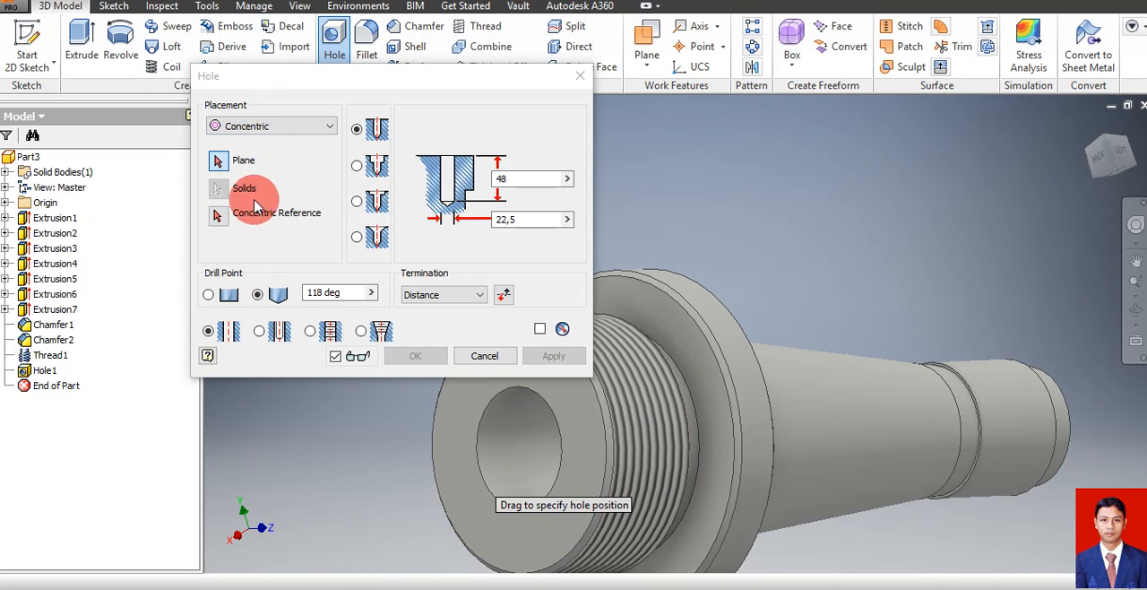
{"action": "left_click", "coordinate": [457, 461]}
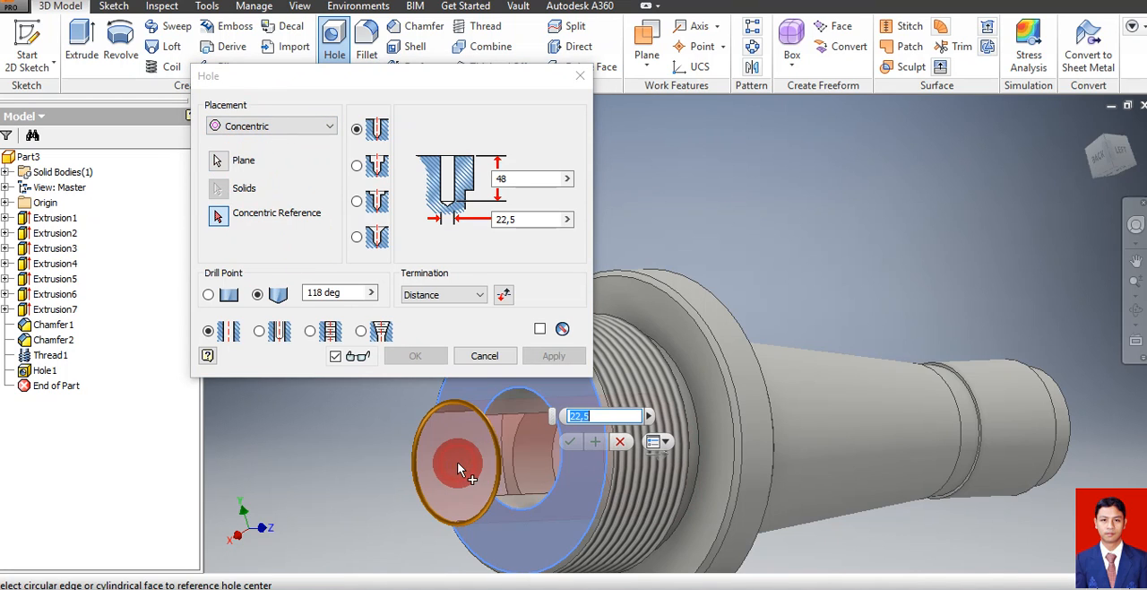
{"action": "left_click", "coordinate": [509, 500]}
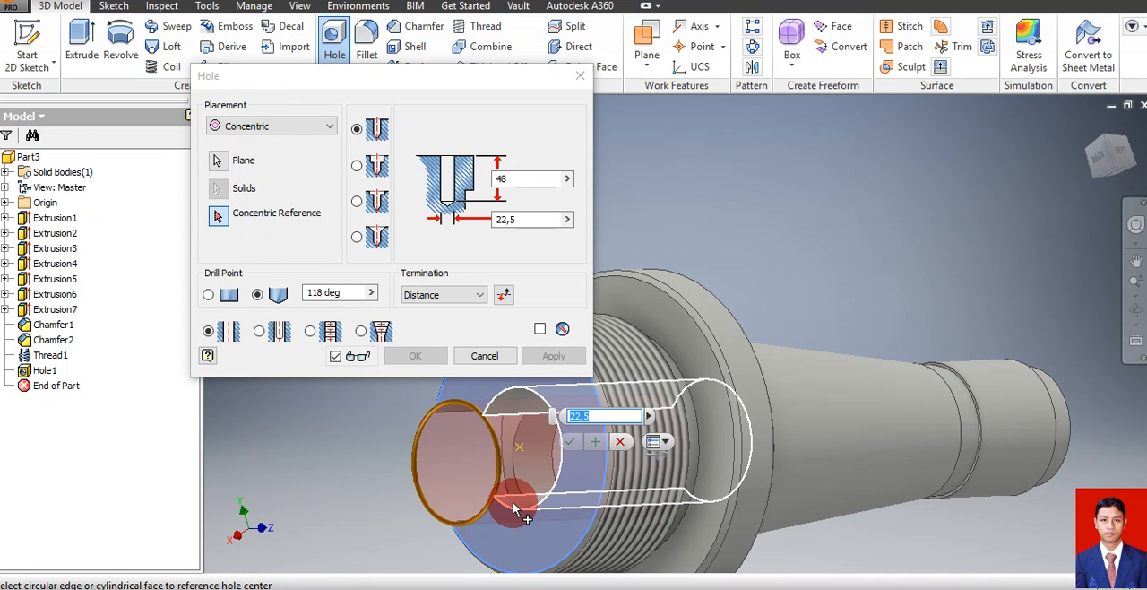
{"action": "left_click", "coordinate": [514, 509]}
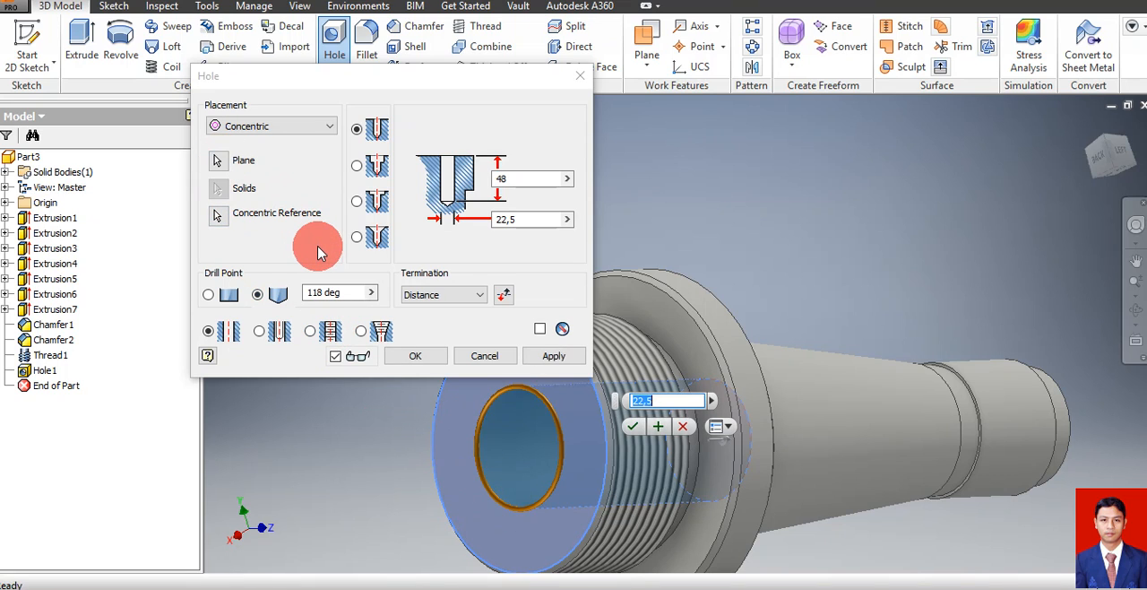
Set the second hole's depth to 35 mm and its diameter to 32 mm, and create it
{"action": "left_click", "coordinate": [521, 182]}
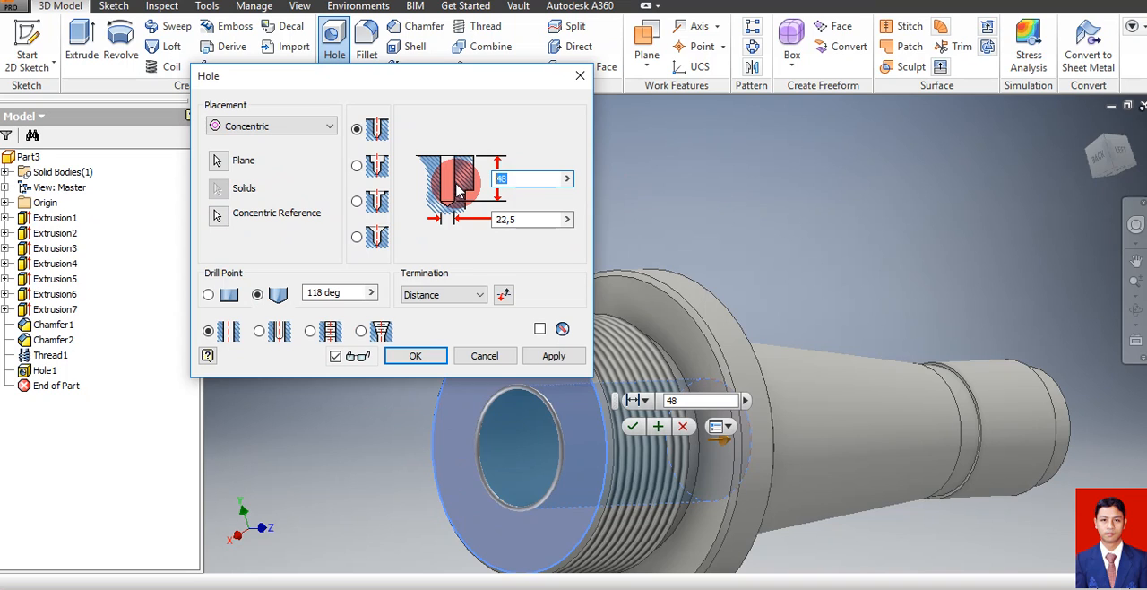
{"action": "type", "text": "35"}
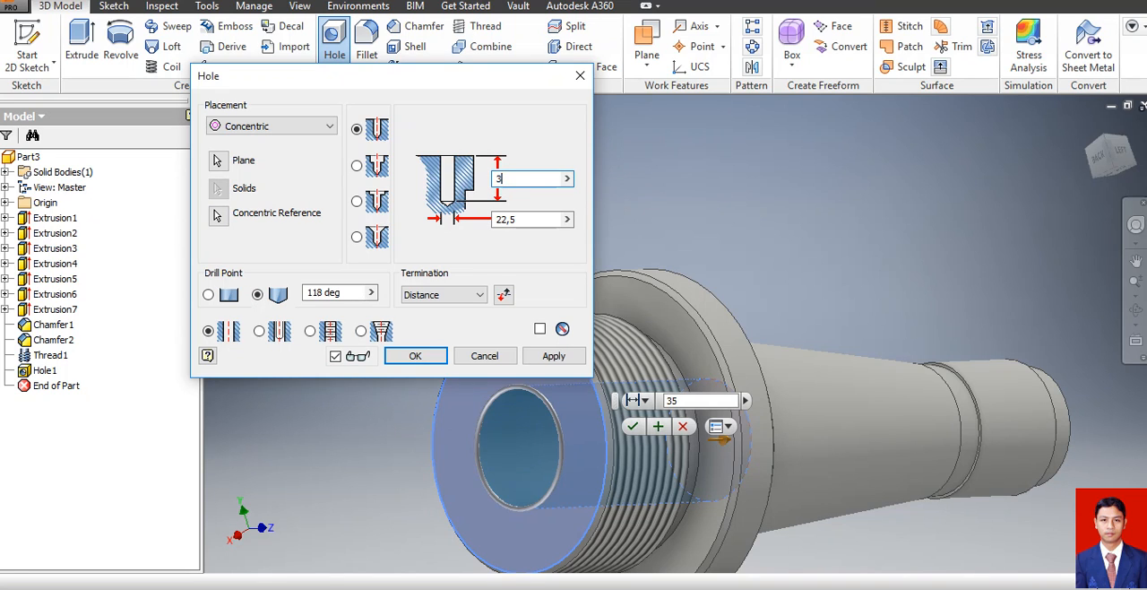
{"action": "left_click", "coordinate": [530, 220]}
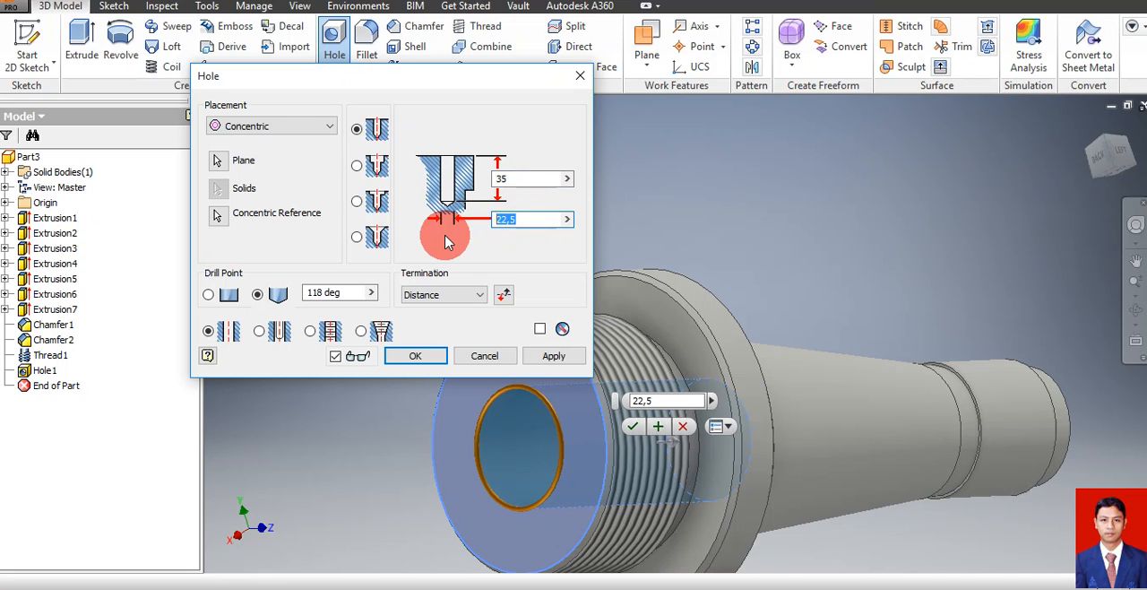
{"action": "type", "text": "32"}
{"action": "left_click", "coordinate": [423, 355]}
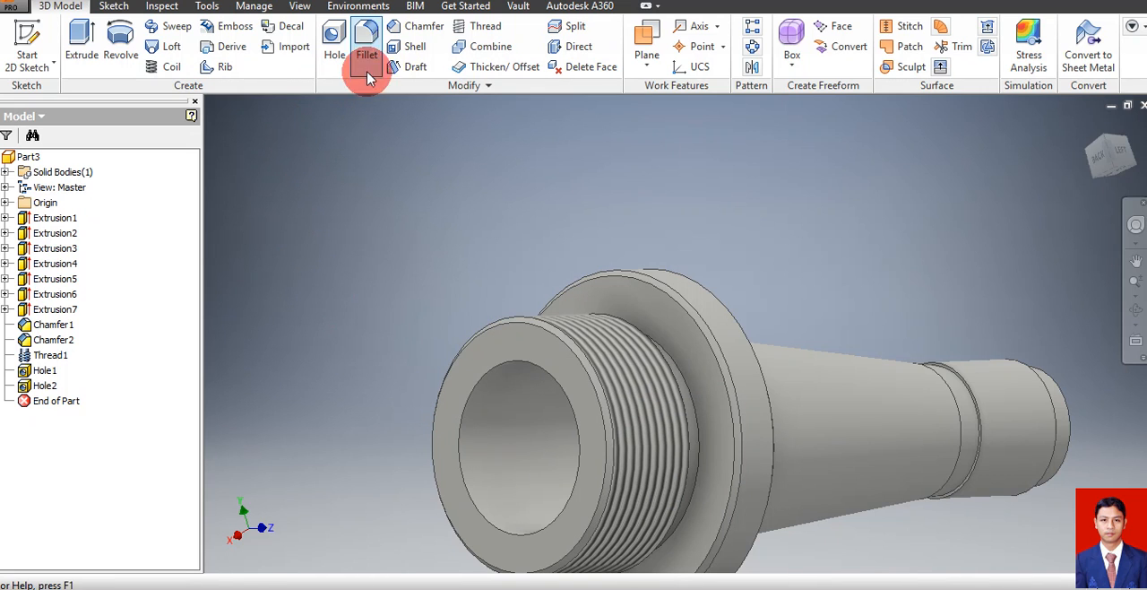
Start a distance-and-angle chamfer on the bore's inner circular edge, taking the threaded cylinder's end face as the reference face
{"action": "left_click", "coordinate": [411, 26]}
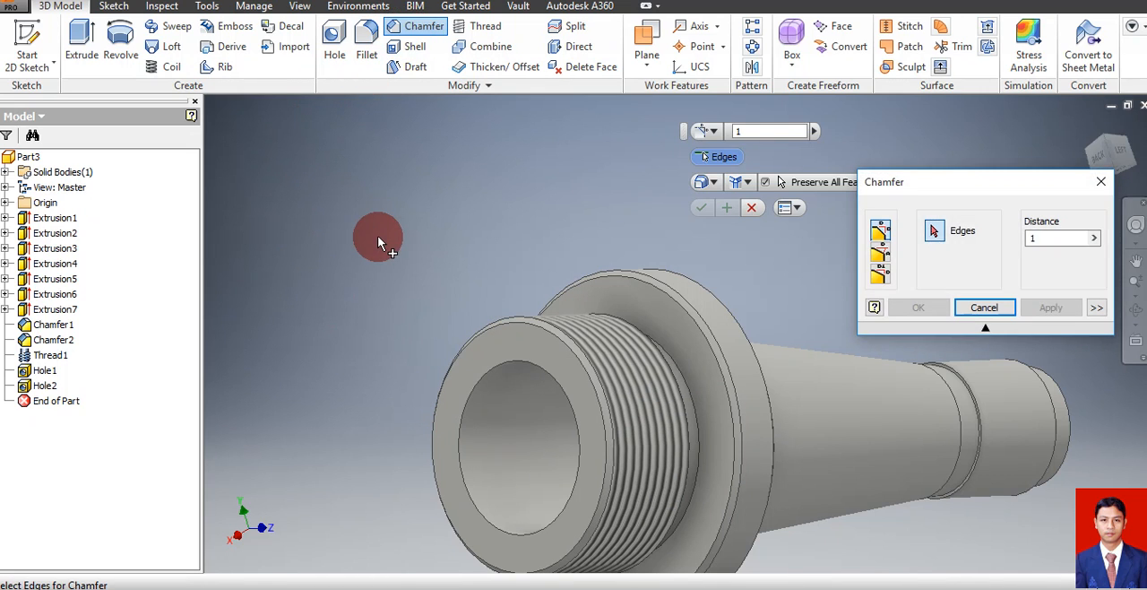
{"action": "left_click_drag", "start_coordinate": [1040, 189], "coordinate": [968, 136]}
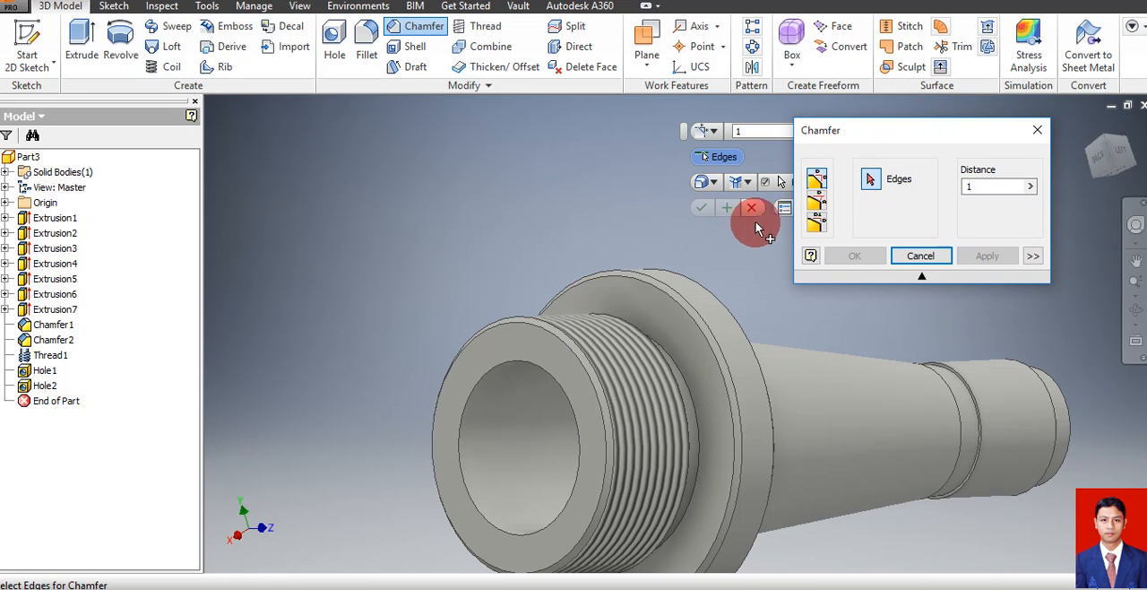
{"action": "left_click", "coordinate": [819, 206]}
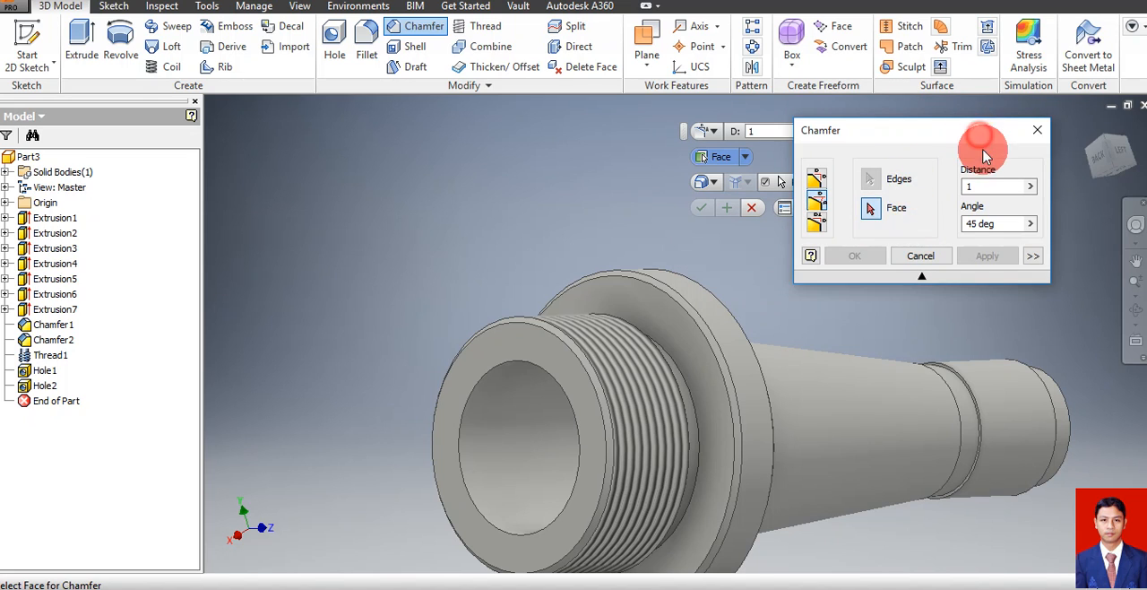
{"action": "left_click_drag", "start_coordinate": [979, 135], "coordinate": [990, 170]}
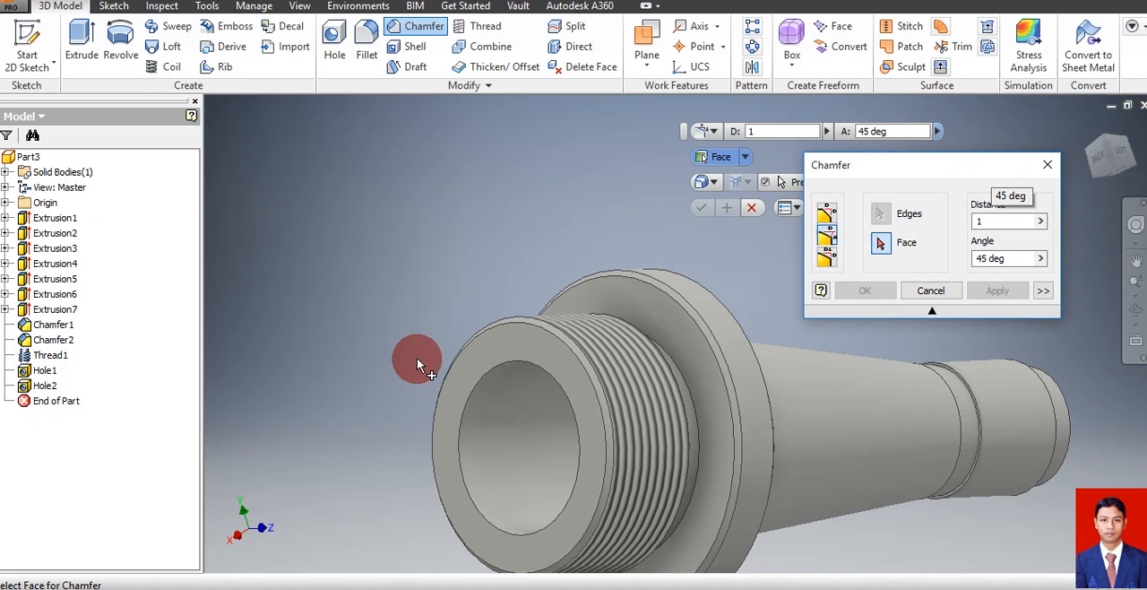
{"action": "left_click", "coordinate": [464, 374]}
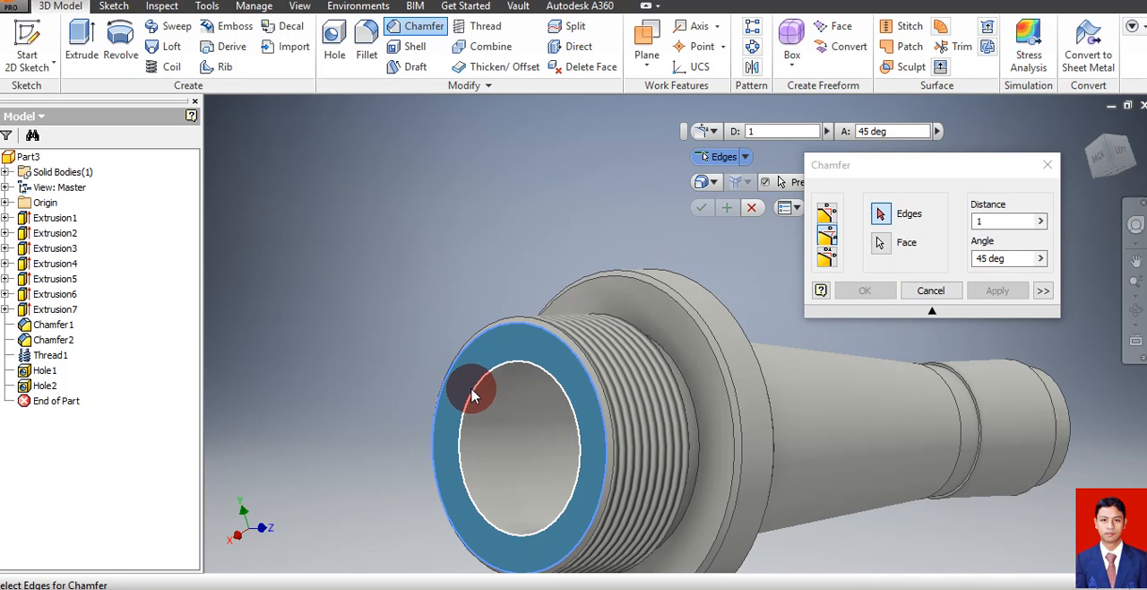
{"action": "left_click", "coordinate": [474, 394]}
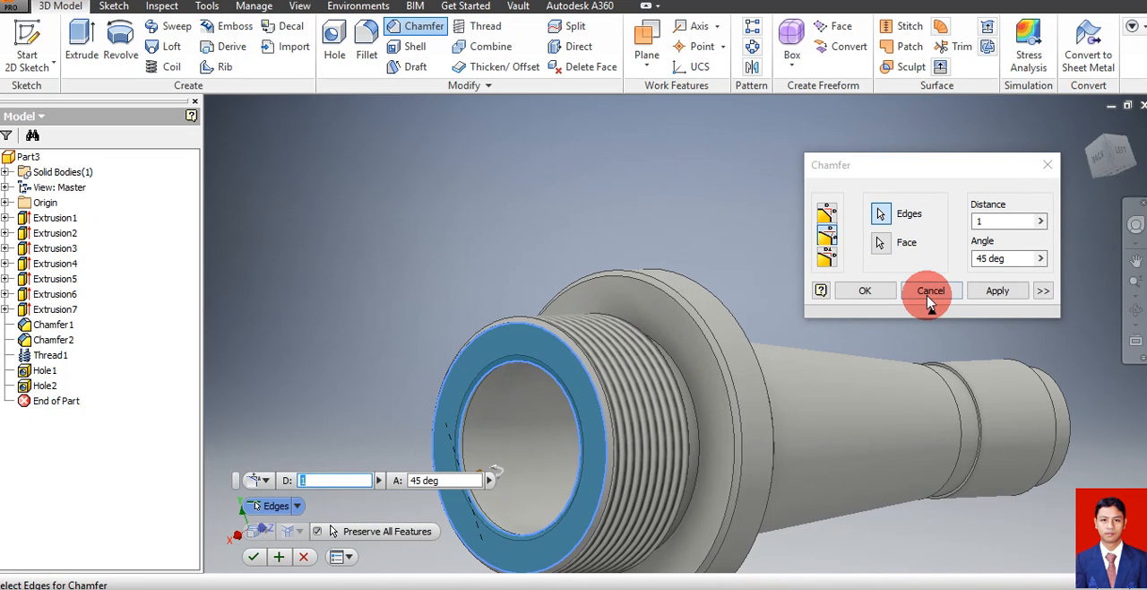
Set the bore chamfer's distance to 3 mm and its angle to 25 degrees, and create it
{"action": "left_click", "coordinate": [994, 222]}
{"action": "left_click", "coordinate": [942, 238]}
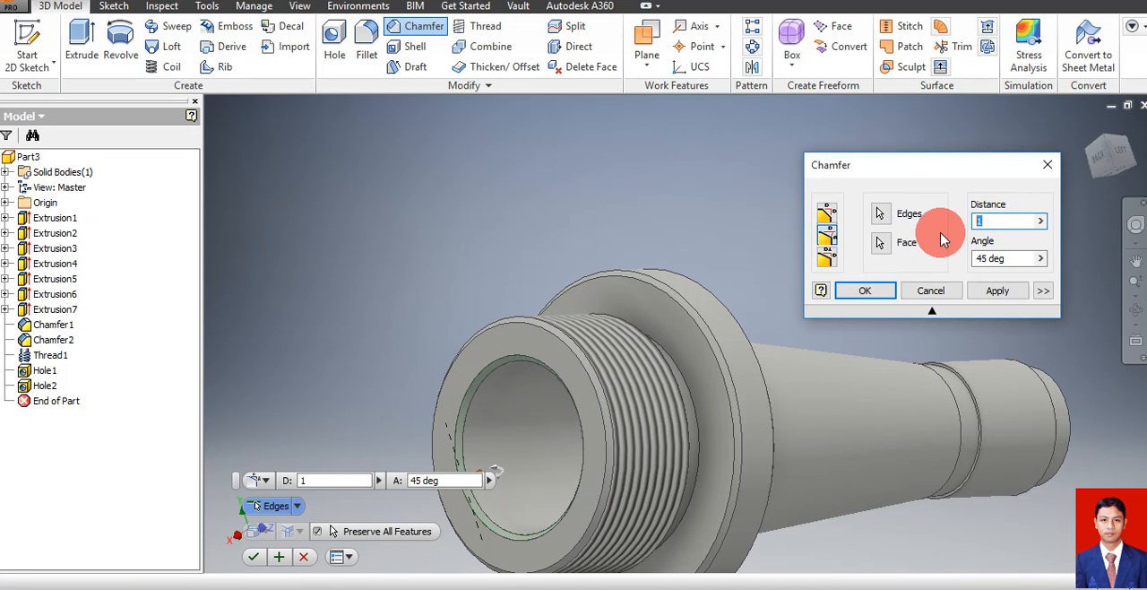
{"action": "type", "text": "3"}
{"action": "left_click", "coordinate": [995, 246]}
{"action": "left_click", "coordinate": [1002, 257]}
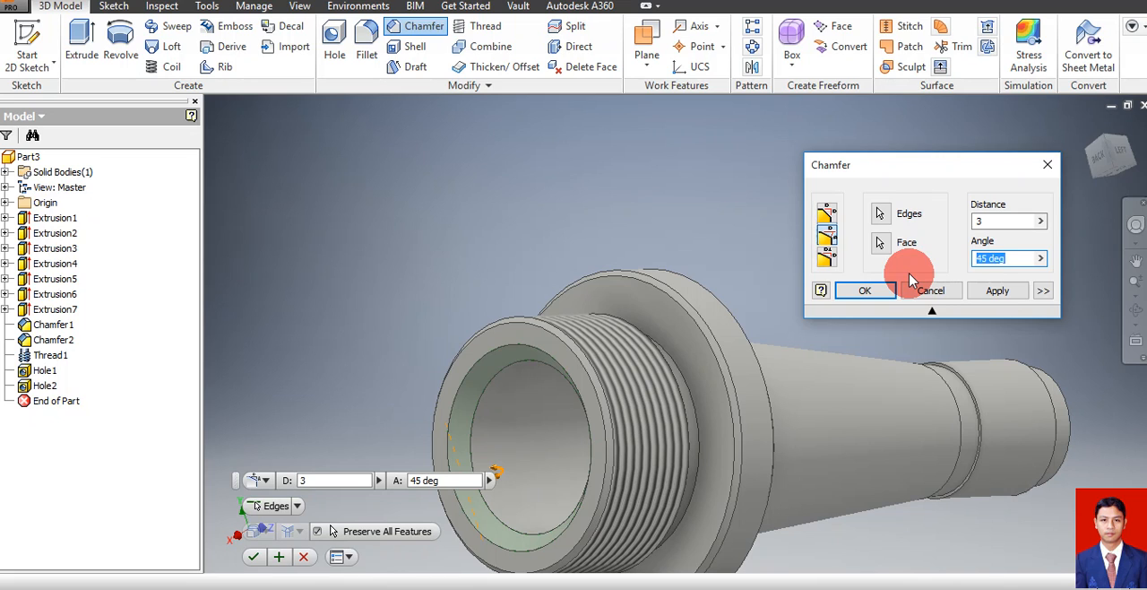
{"action": "type", "text": "25"}
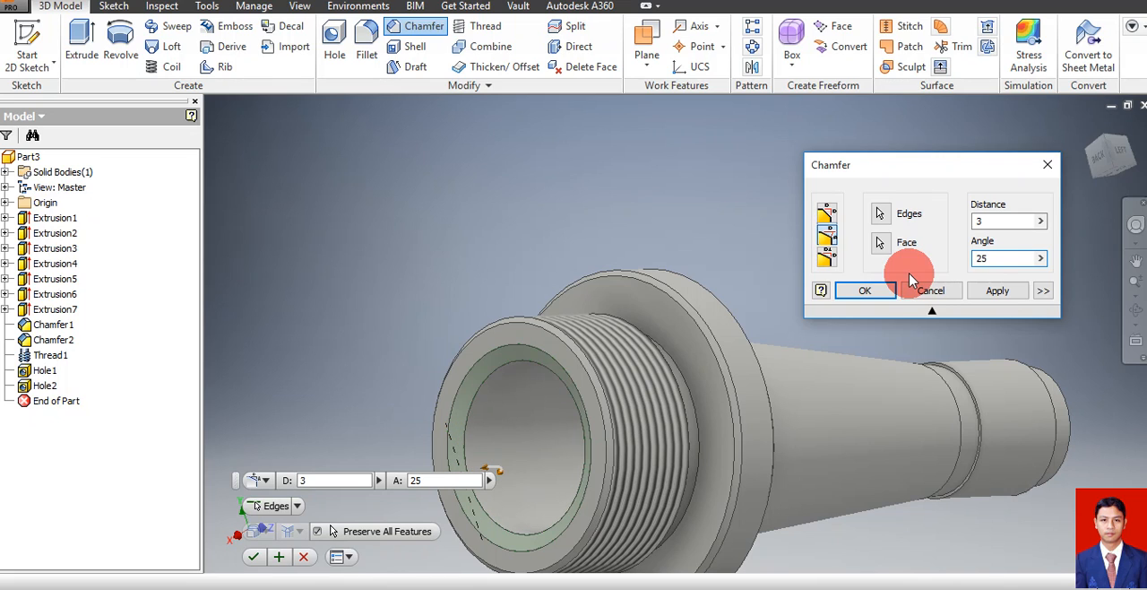
{"action": "left_click", "coordinate": [867, 290]}
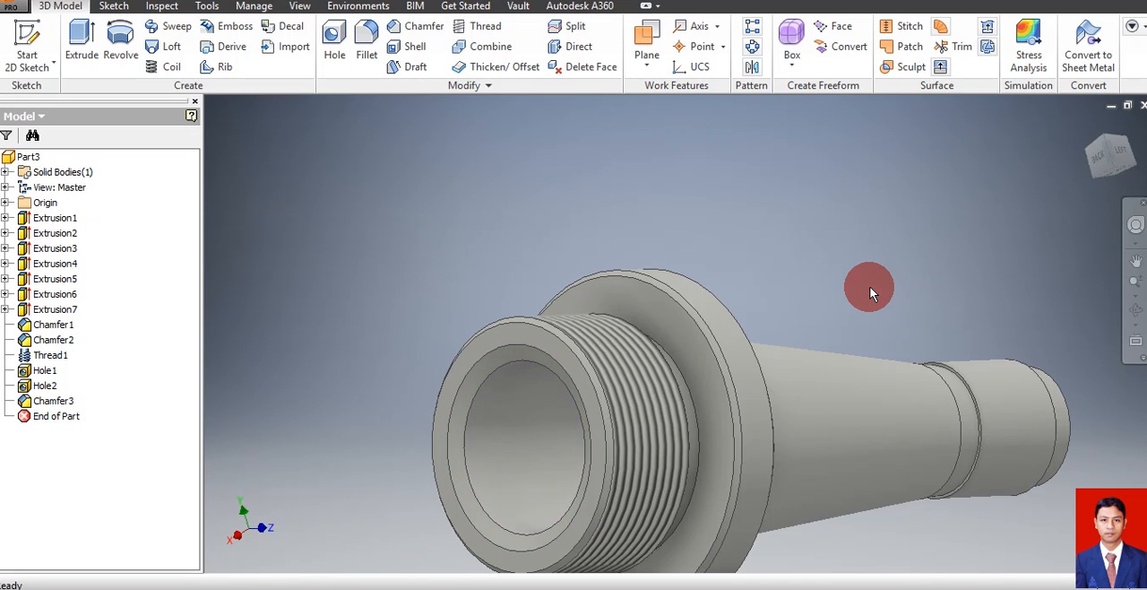
Start a hole on the shaft's small end face with a diameter of 16 mm and switch its placement to concentric
{"action": "left_click", "coordinate": [1132, 311]}
{"action": "left_click_drag", "start_coordinate": [622, 367], "coordinate": [525, 379]}
{"action": "key", "text": "Escape"}
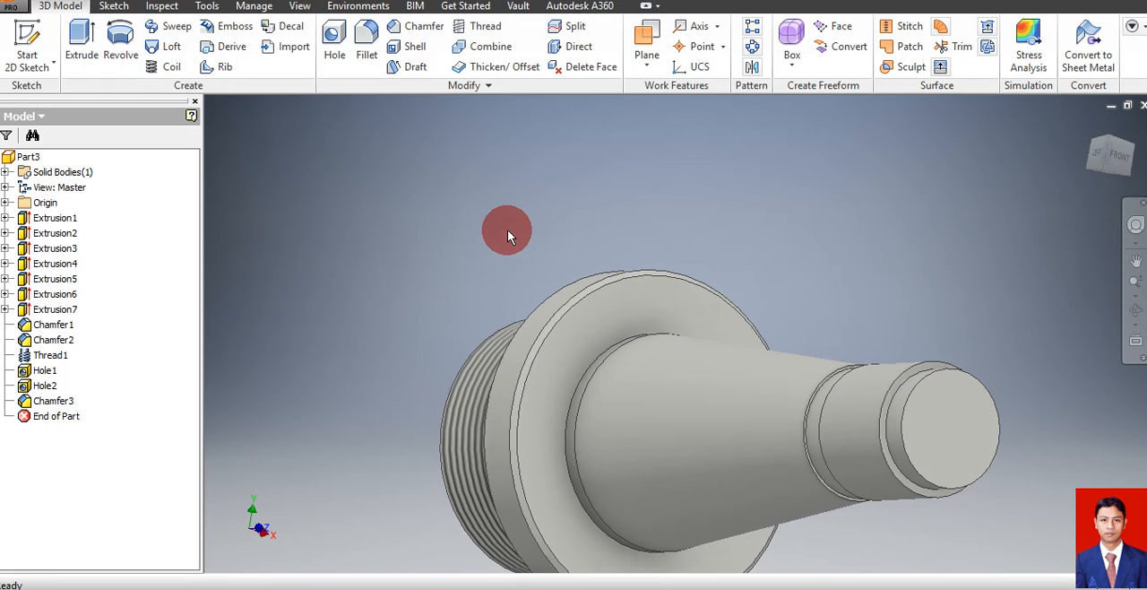
{"action": "left_click", "coordinate": [330, 46]}
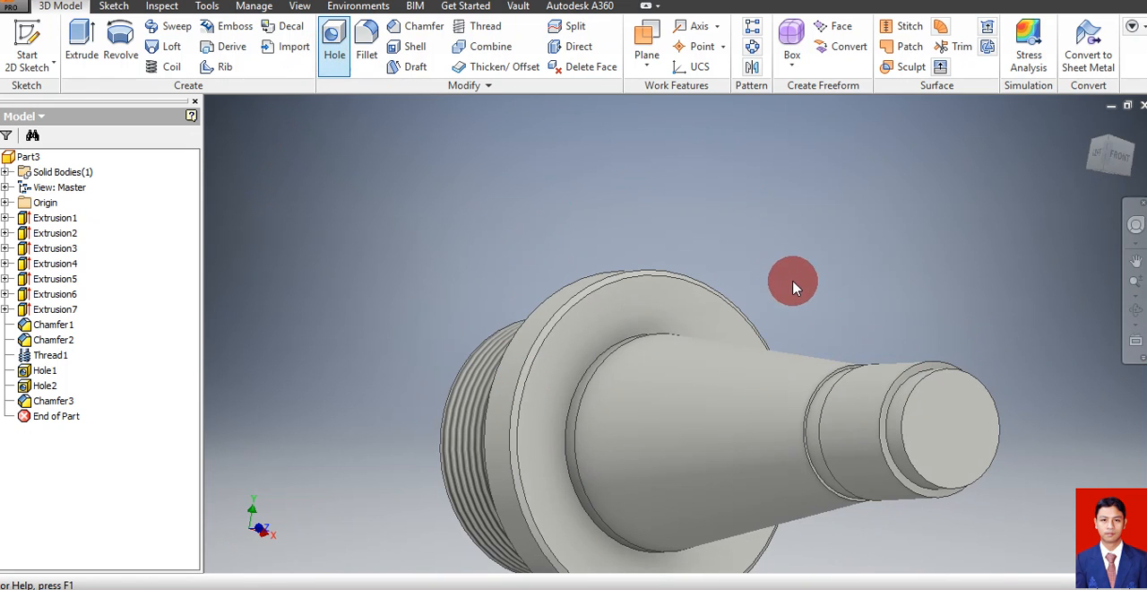
{"action": "left_click", "coordinate": [954, 421]}
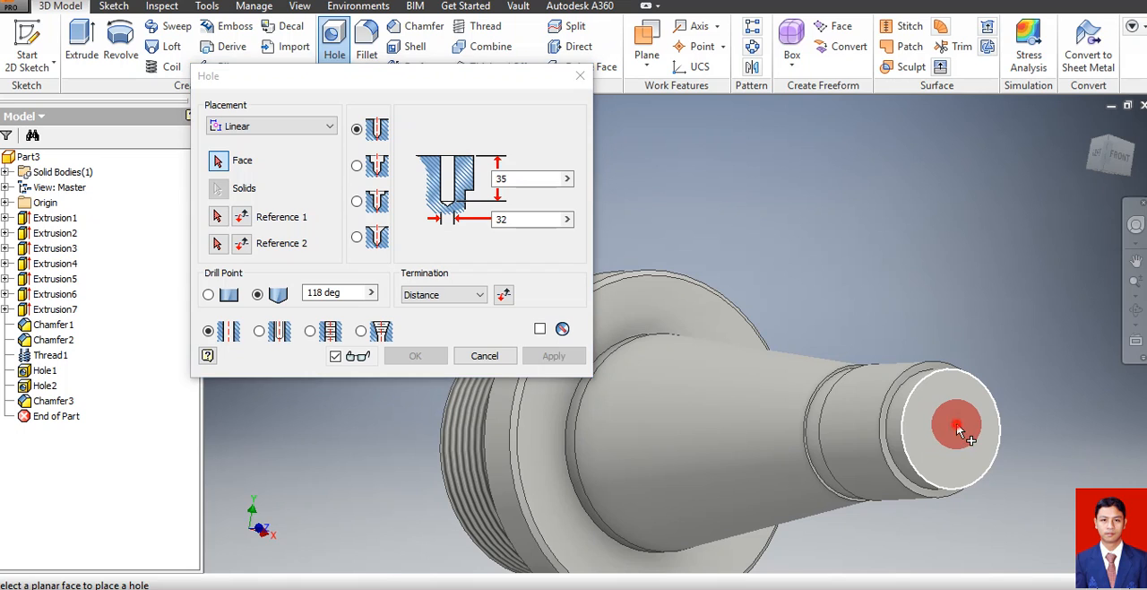
{"action": "left_click", "coordinate": [540, 220]}
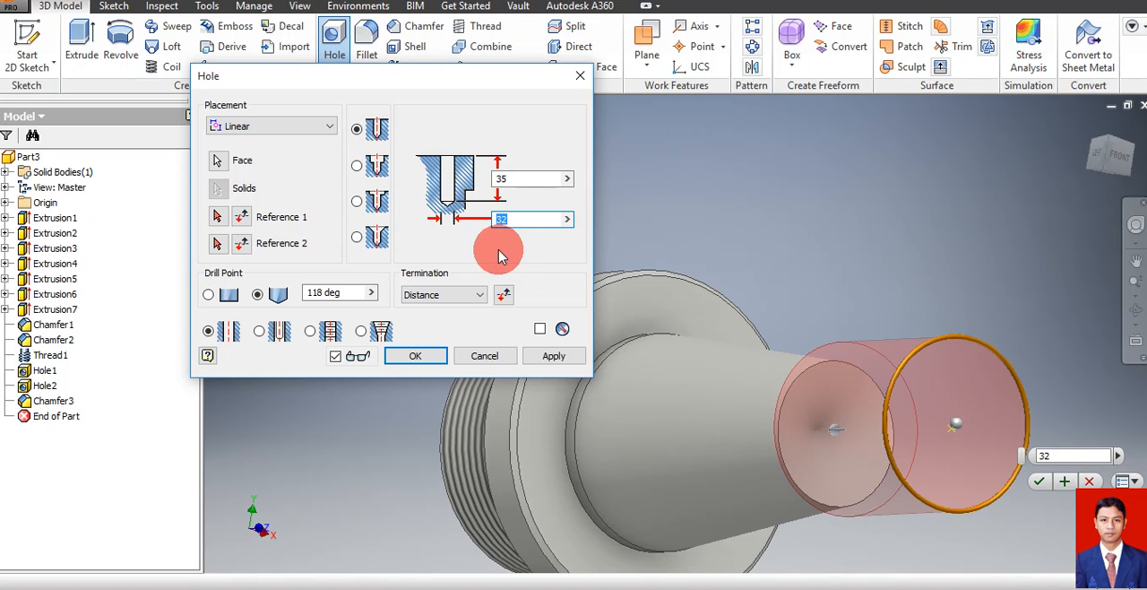
{"action": "type", "text": "16"}
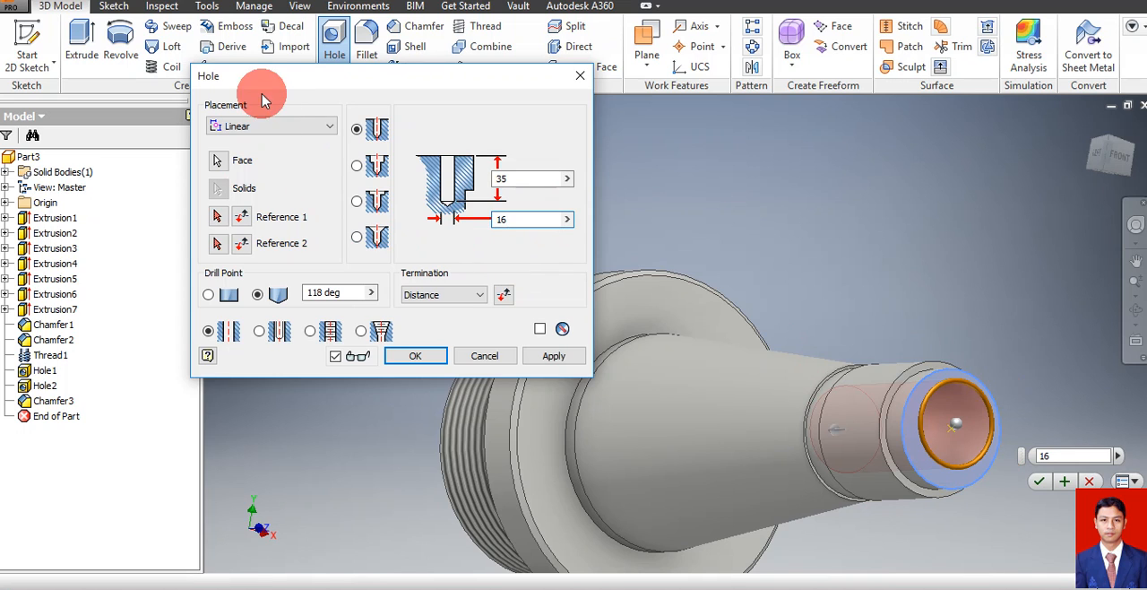
{"action": "left_click", "coordinate": [276, 126]}
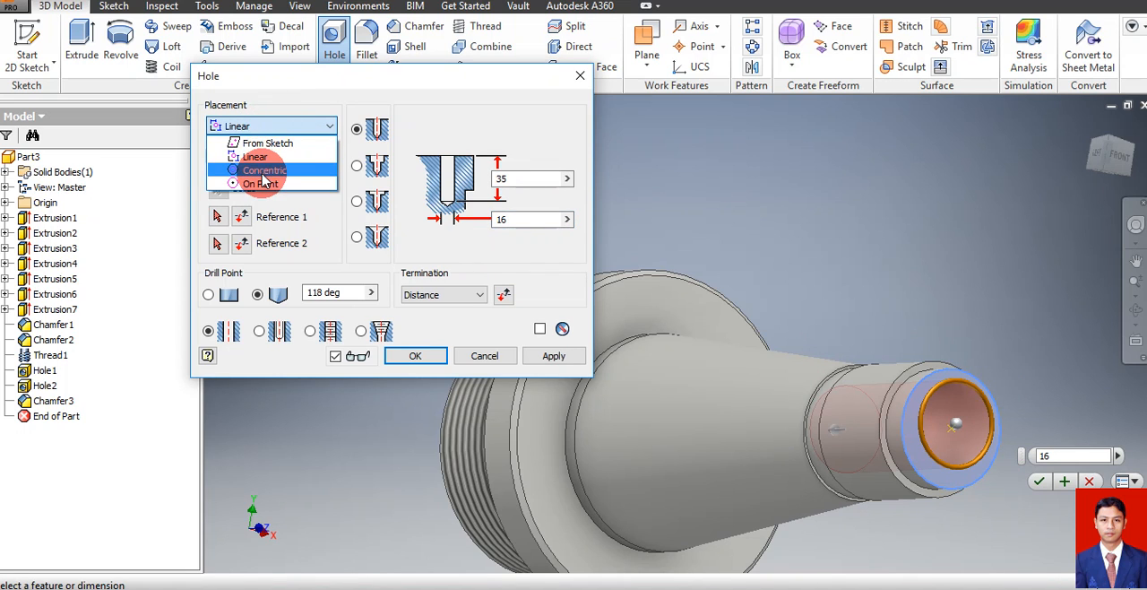
{"action": "left_click", "coordinate": [263, 170]}
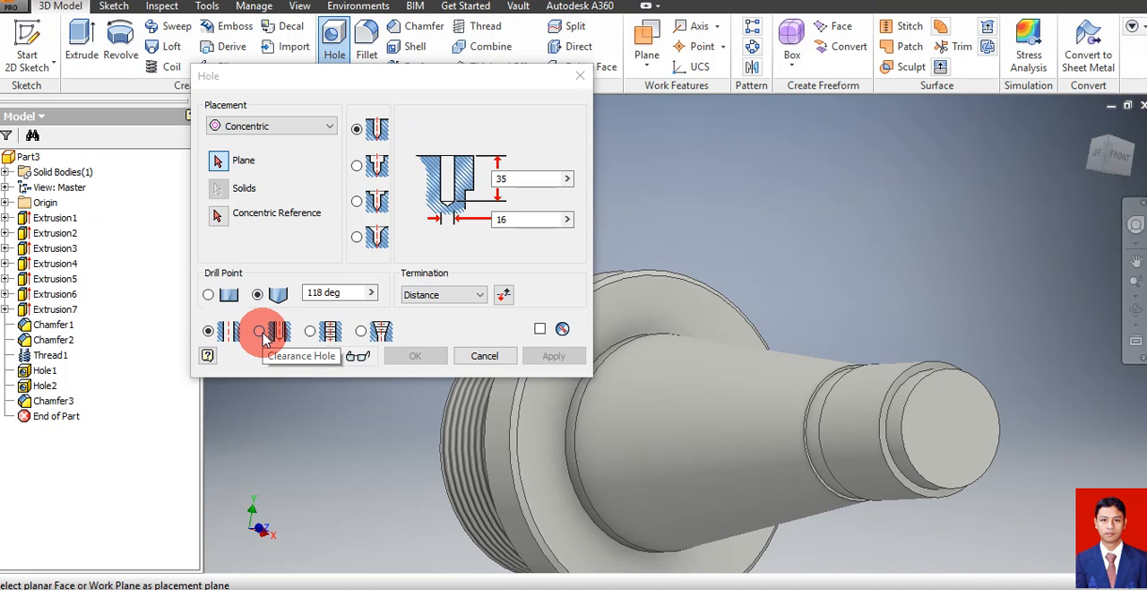
Make the hole a tapped hole with an ISO Metric profile thread, size 16, designation M16x2
{"action": "left_click", "coordinate": [311, 332]}
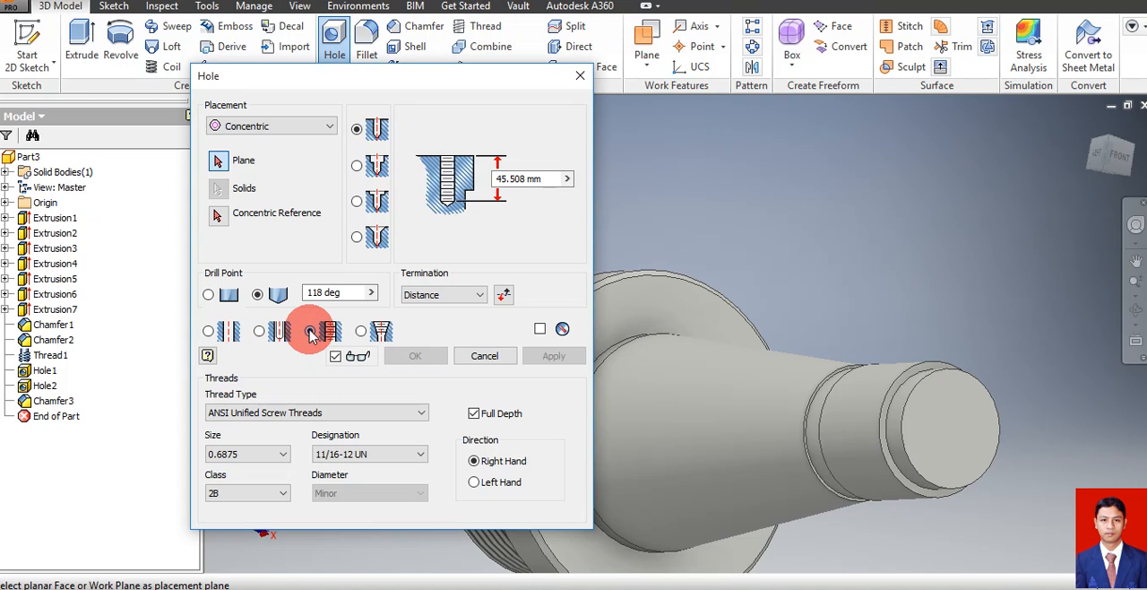
{"action": "left_click", "coordinate": [297, 413]}
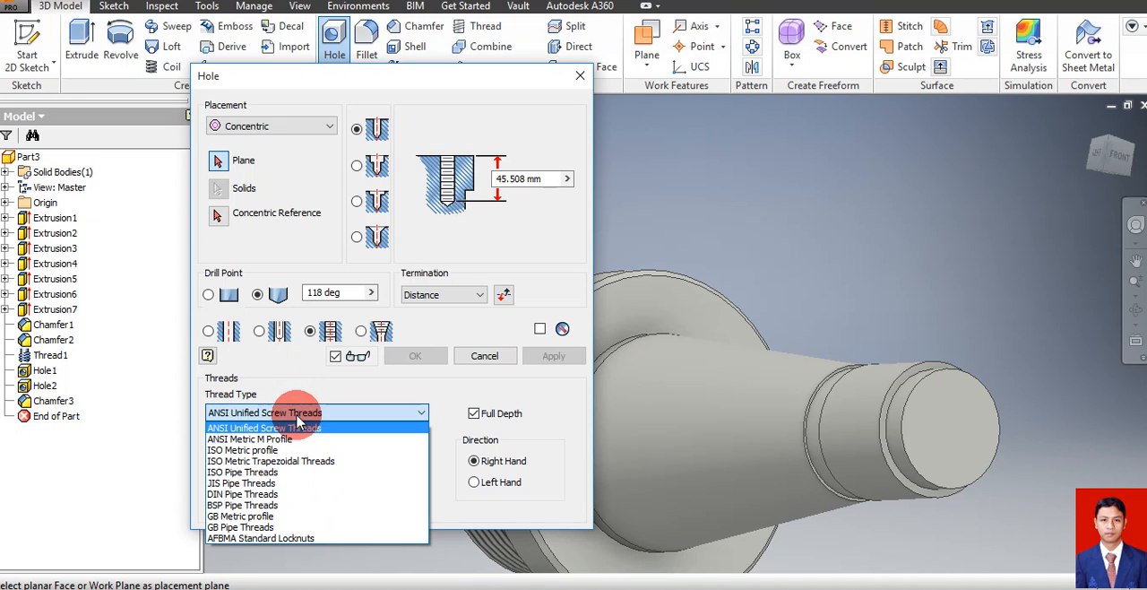
{"action": "left_click", "coordinate": [260, 450]}
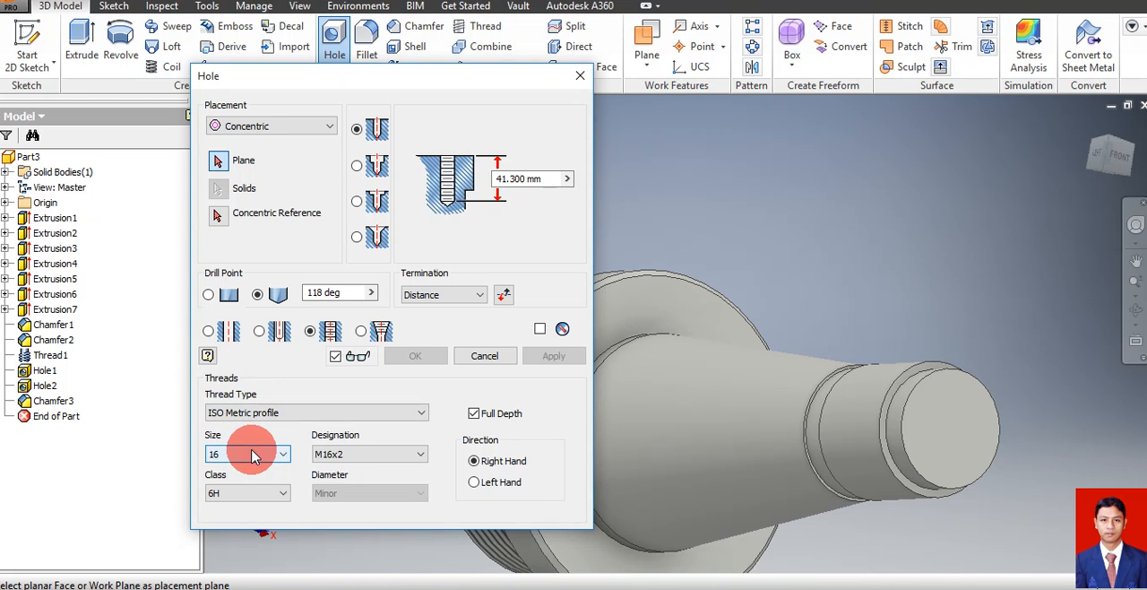
{"action": "left_click", "coordinate": [344, 455]}
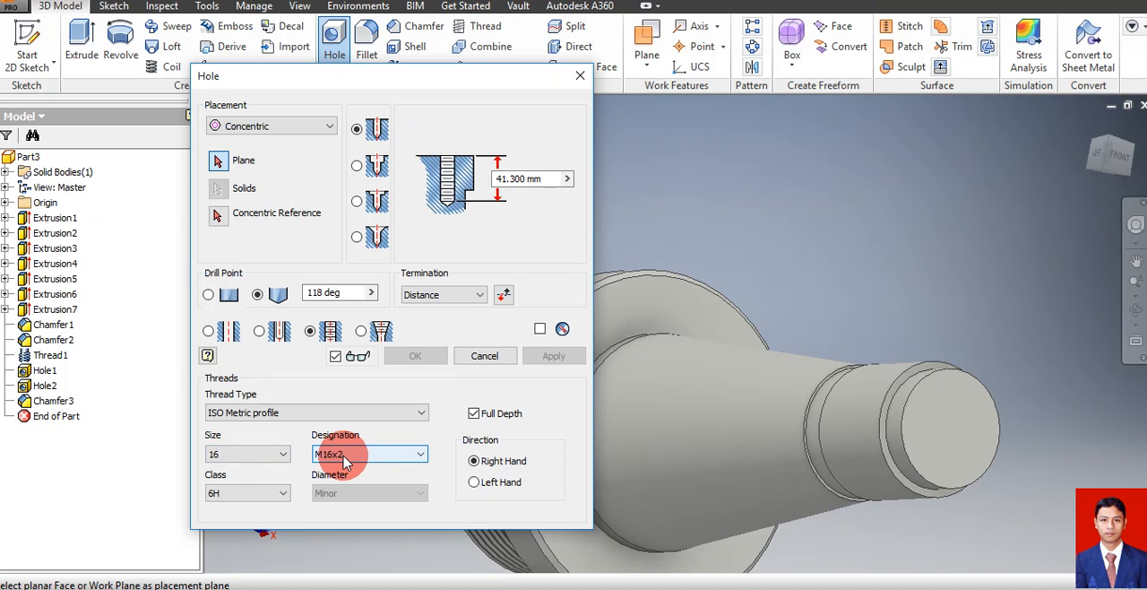
Place the tapped hole on the small end face, concentric with its outer circular edge, and create it 50 mm deep
{"action": "left_click", "coordinate": [219, 161]}
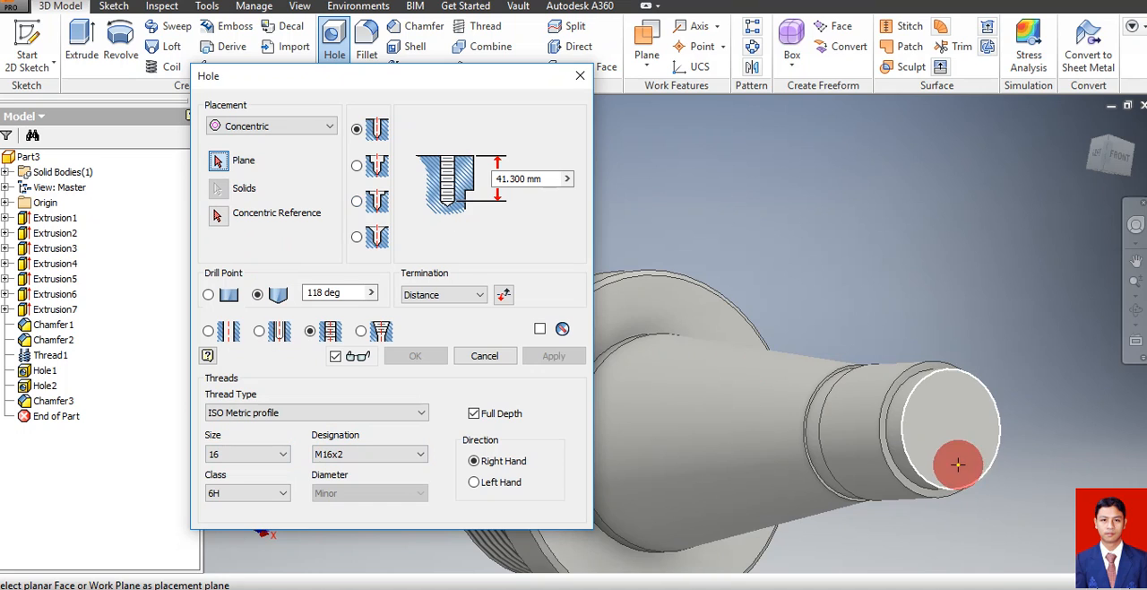
{"action": "left_click", "coordinate": [949, 432]}
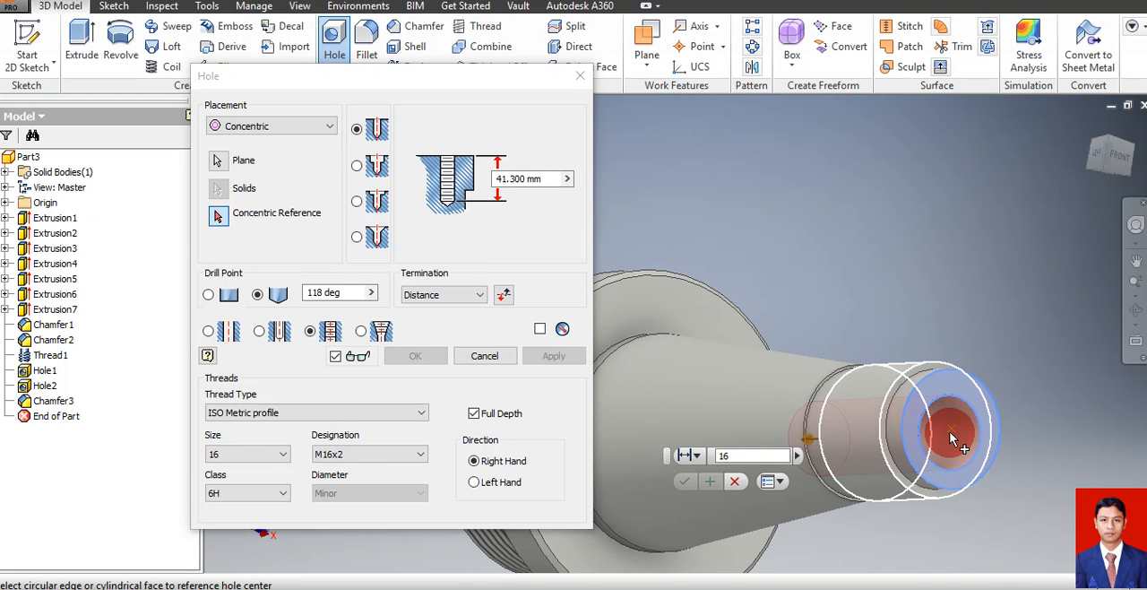
{"action": "left_click", "coordinate": [992, 472]}
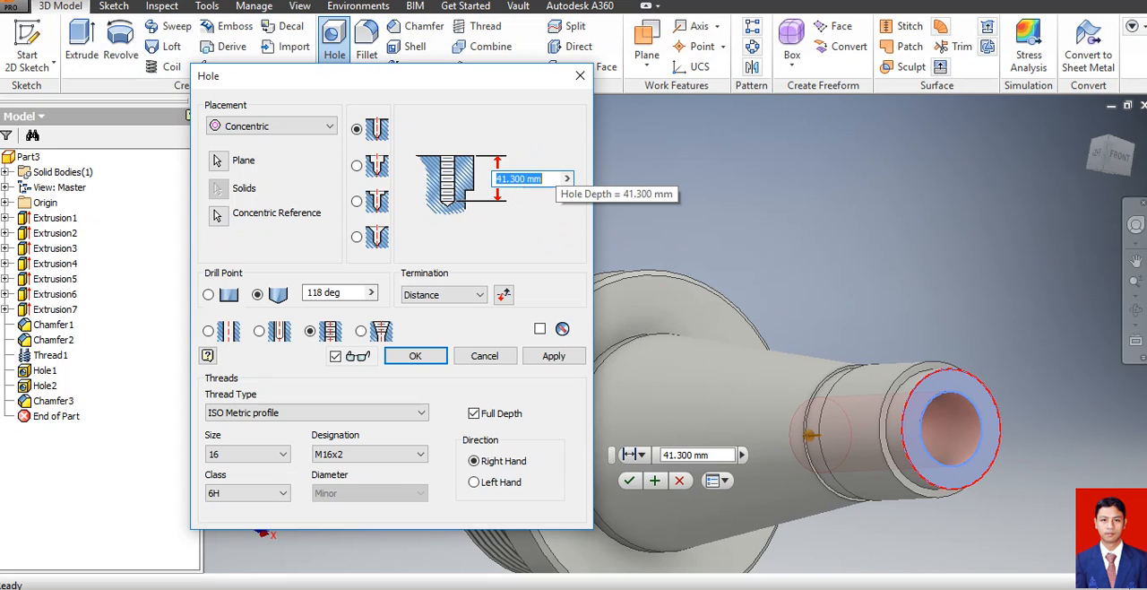
{"action": "type", "text": "50"}
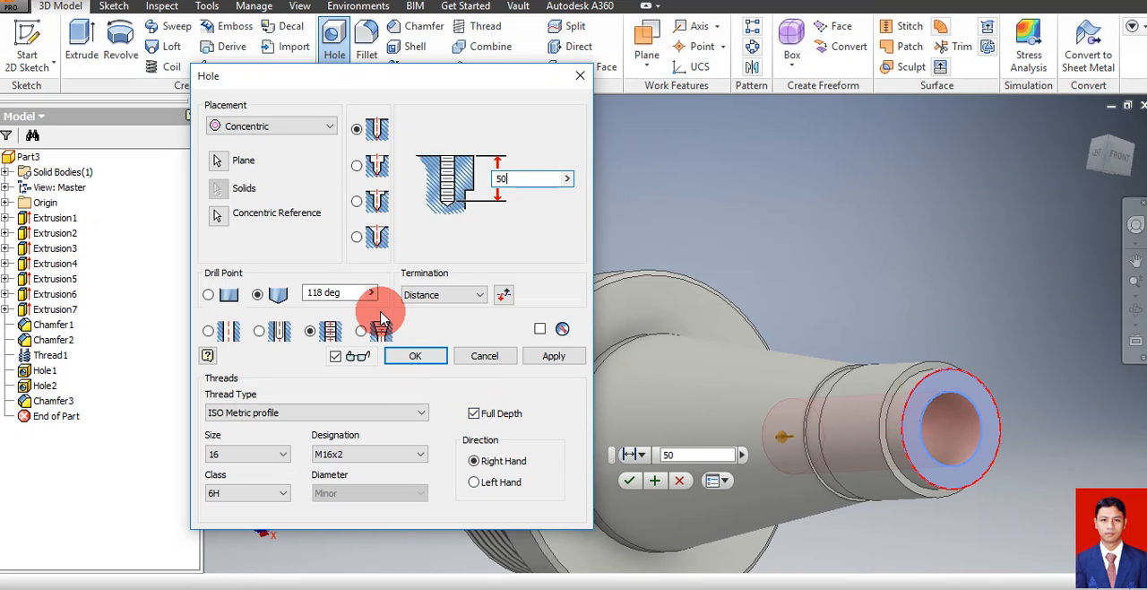
{"action": "left_click", "coordinate": [415, 358]}
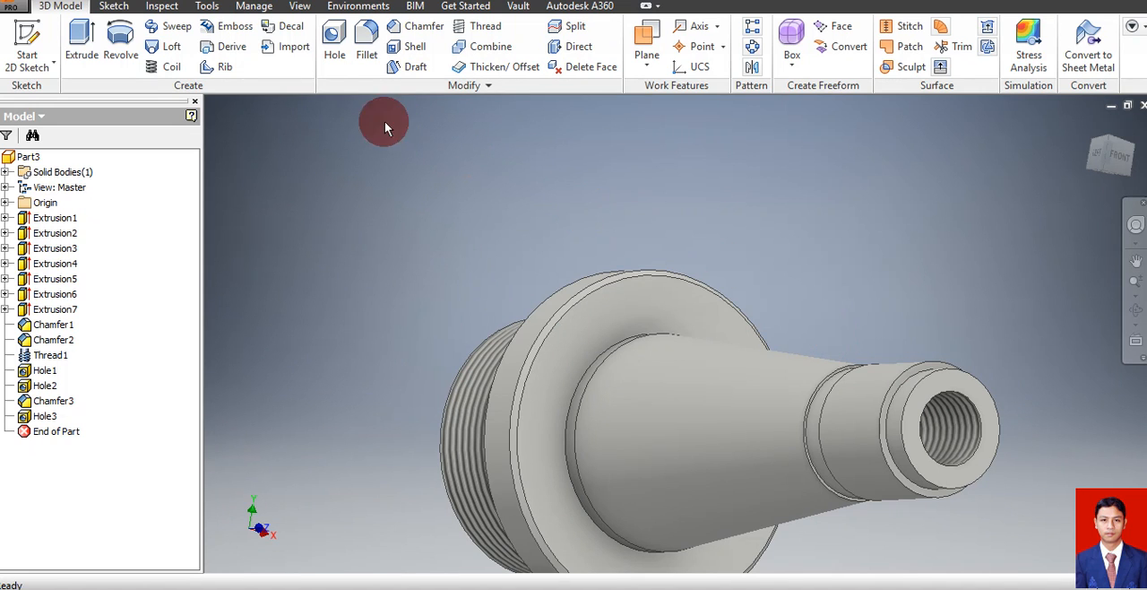
Place another hole on the small end face, concentric with the face's outer circular edge
{"action": "left_click", "coordinate": [337, 43]}
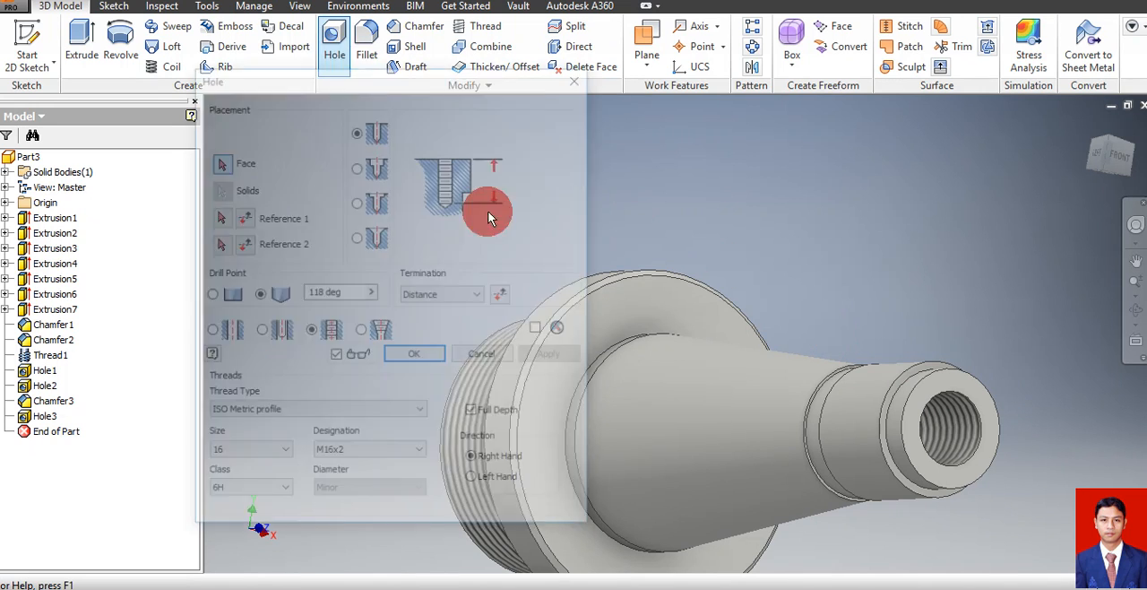
{"action": "left_click", "coordinate": [273, 127]}
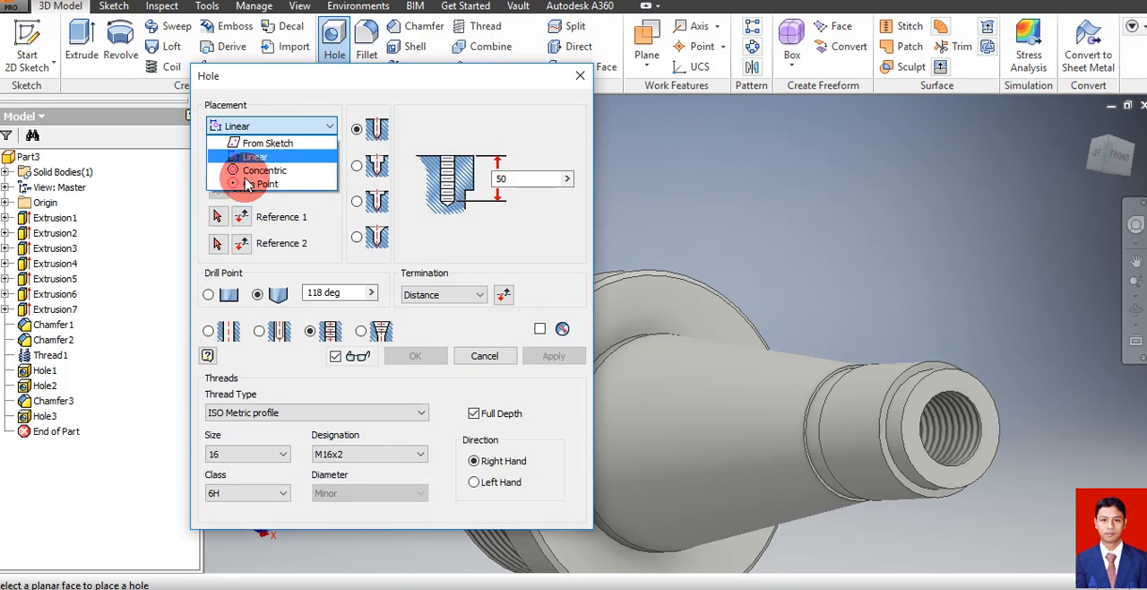
{"action": "left_click", "coordinate": [260, 169]}
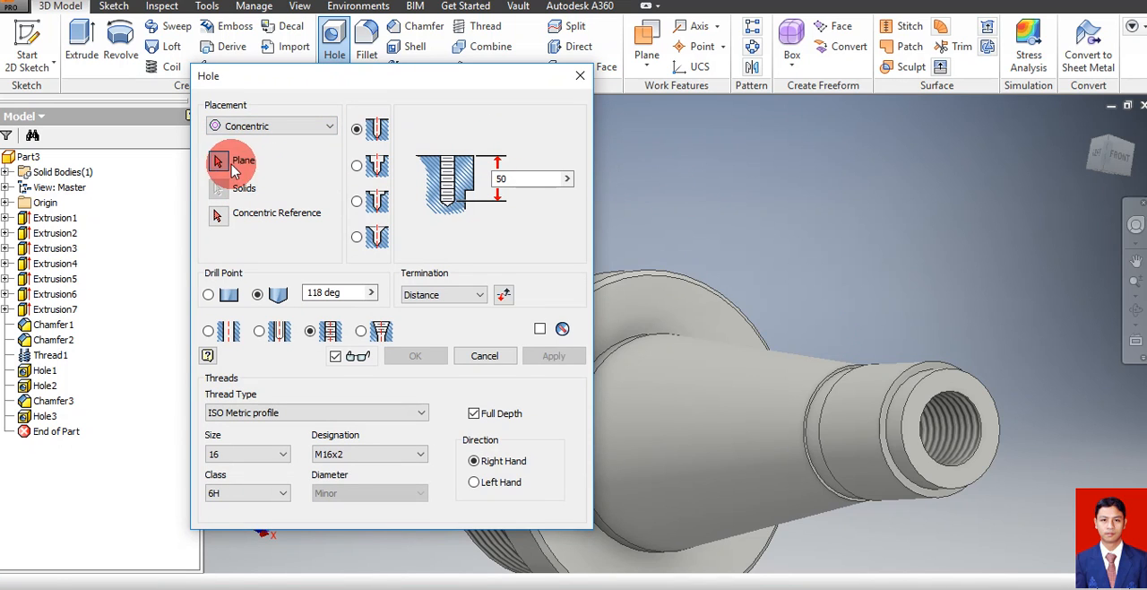
{"action": "left_click", "coordinate": [973, 399]}
{"action": "left_click", "coordinate": [983, 482]}
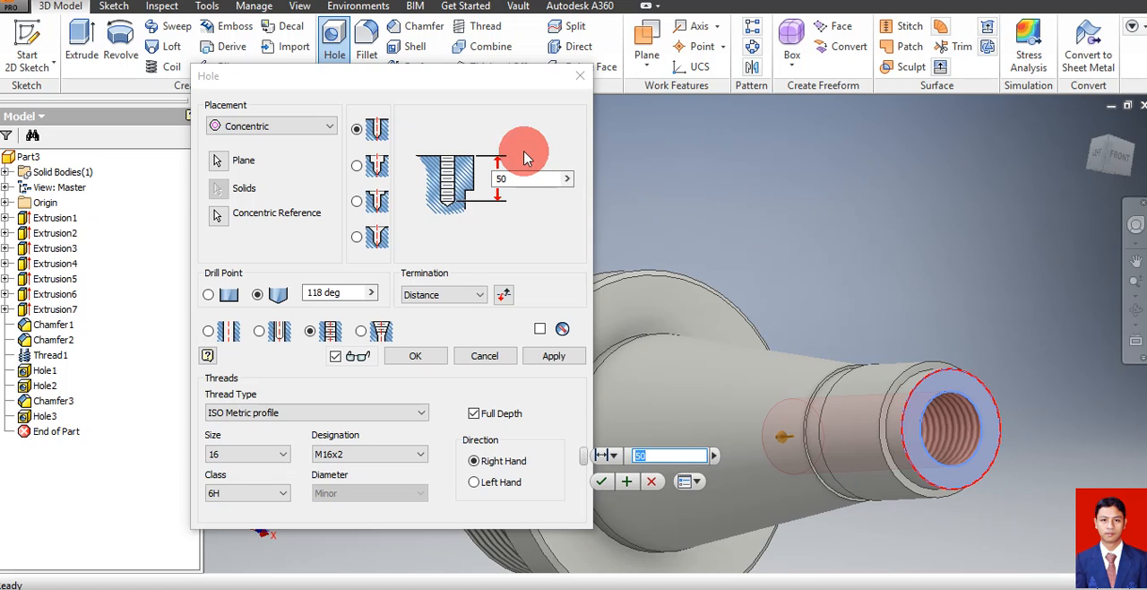
Set the new hole's depth to 8 mm and make it a simple, unthreaded hole with a flat drill point
{"action": "left_click", "coordinate": [525, 180]}
{"action": "left_click", "coordinate": [441, 190]}
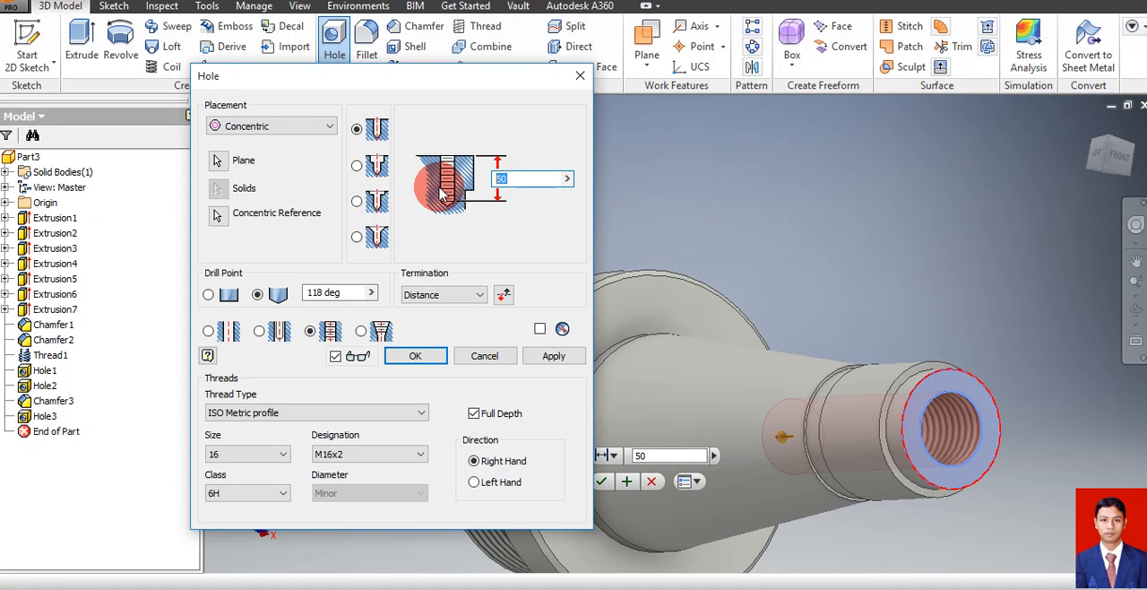
{"action": "type", "text": "8"}
{"action": "left_click", "coordinate": [441, 191]}
{"action": "left_click", "coordinate": [313, 355]}
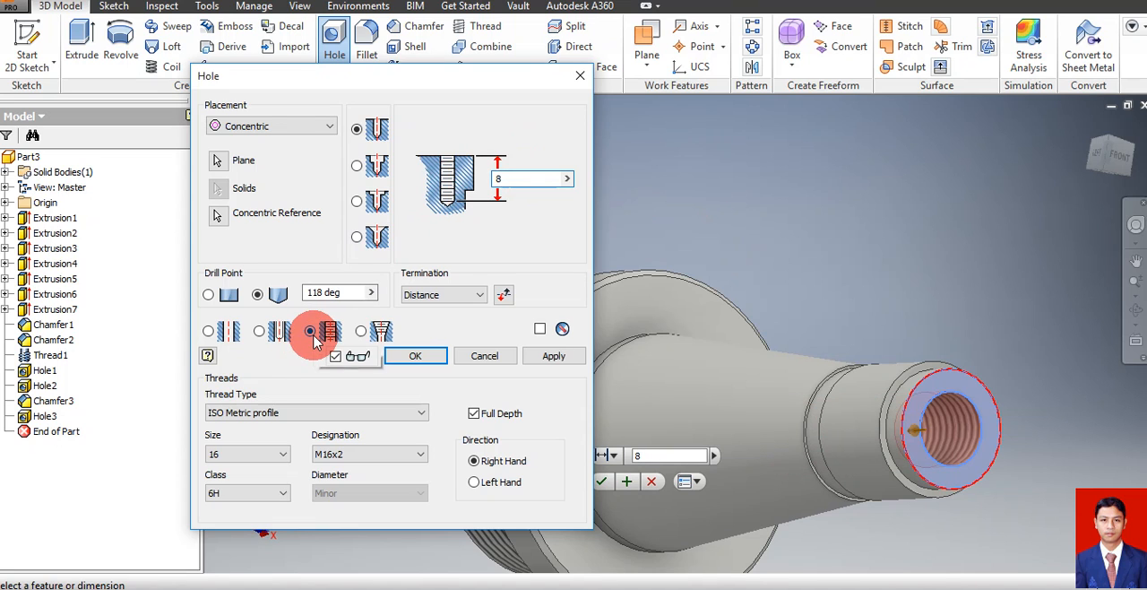
{"action": "left_click", "coordinate": [209, 332]}
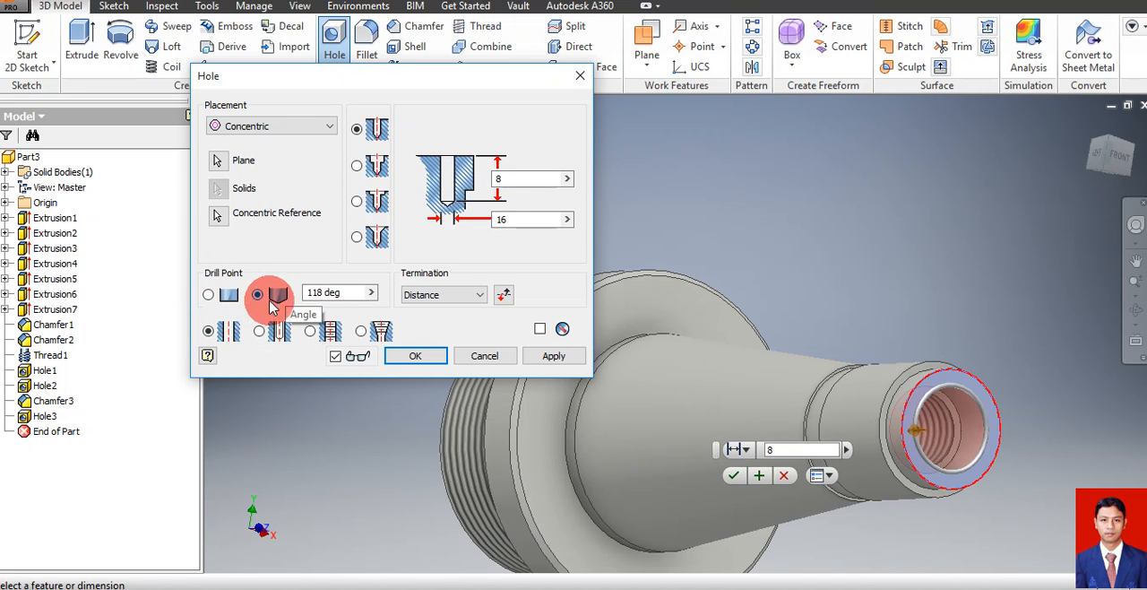
{"action": "left_click", "coordinate": [208, 296]}
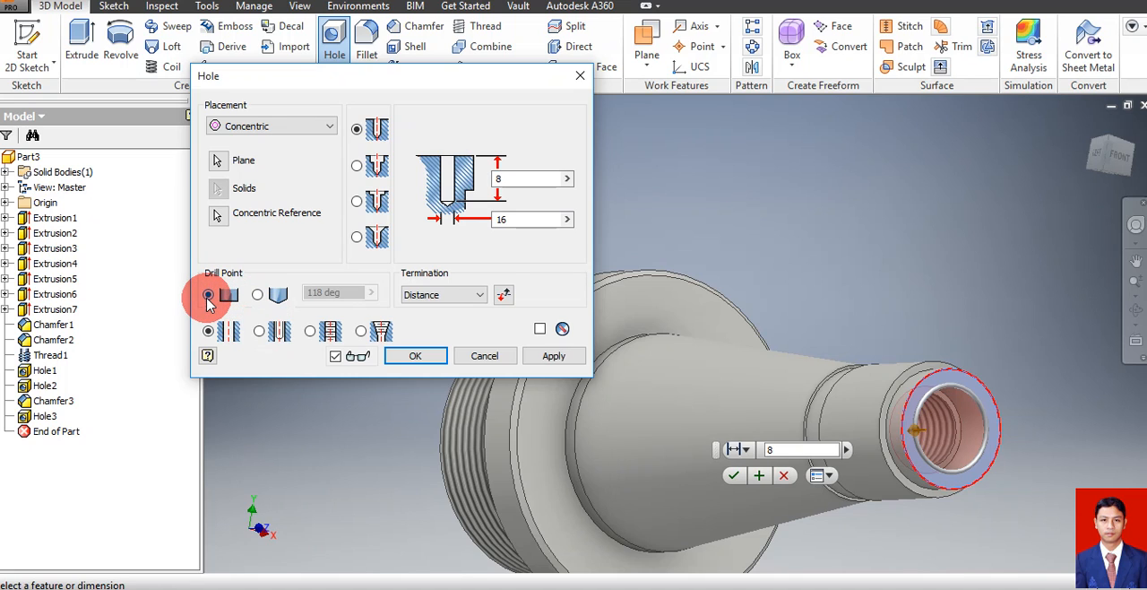
Set the simple hole's diameter to 17 mm and create it in the small end
{"action": "left_click", "coordinate": [513, 219]}
{"action": "left_click_drag", "start_coordinate": [458, 226], "coordinate": [440, 230]}
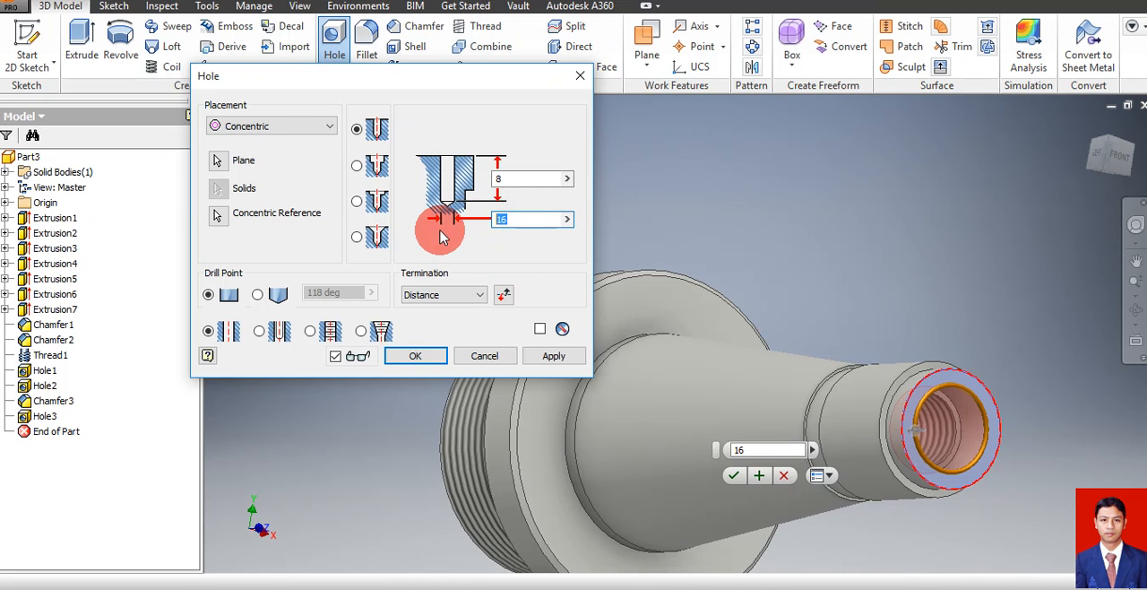
{"action": "type", "text": "17"}
{"action": "left_click", "coordinate": [425, 366]}
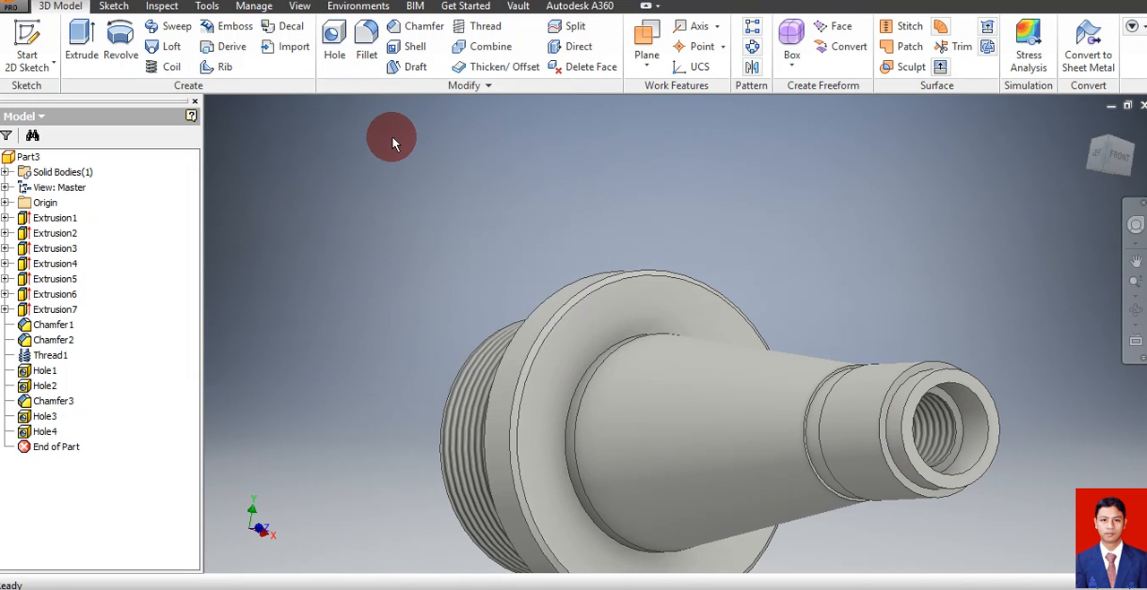
Chamfer the inner circular edge of the small end face with distance 2.5 mm and angle 30 degrees, measured from that face
{"action": "left_click", "coordinate": [413, 30]}
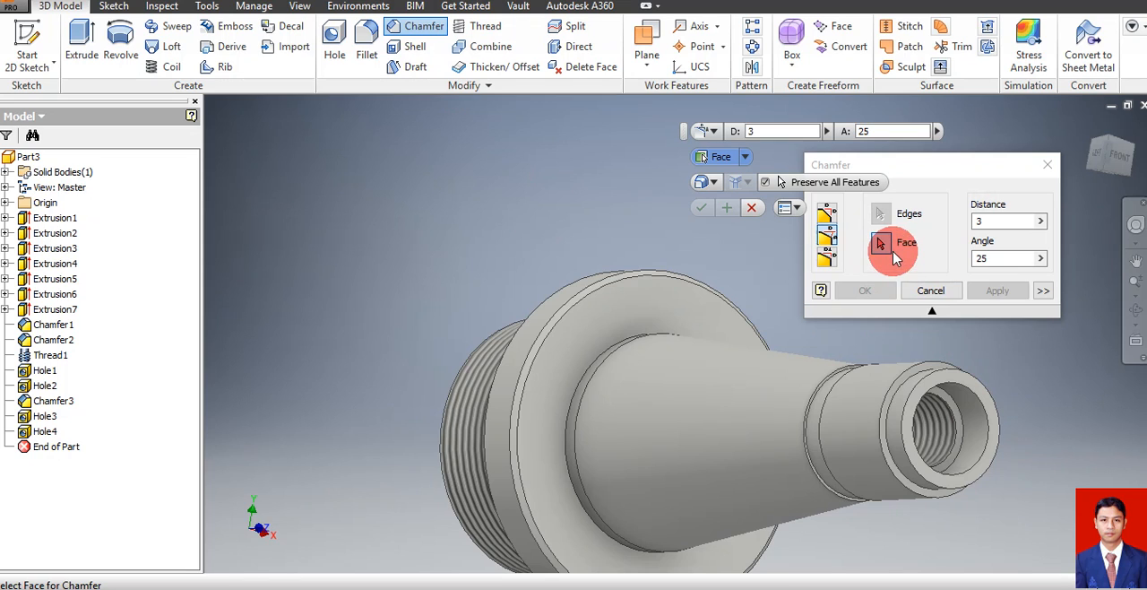
{"action": "left_click", "coordinate": [992, 457]}
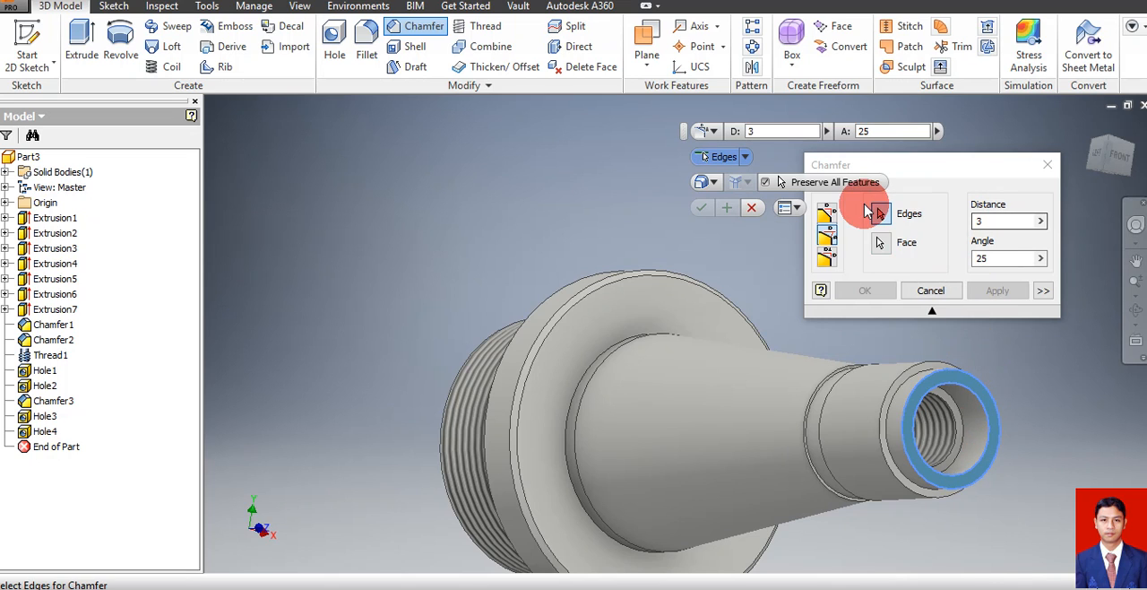
{"action": "left_click", "coordinate": [986, 446]}
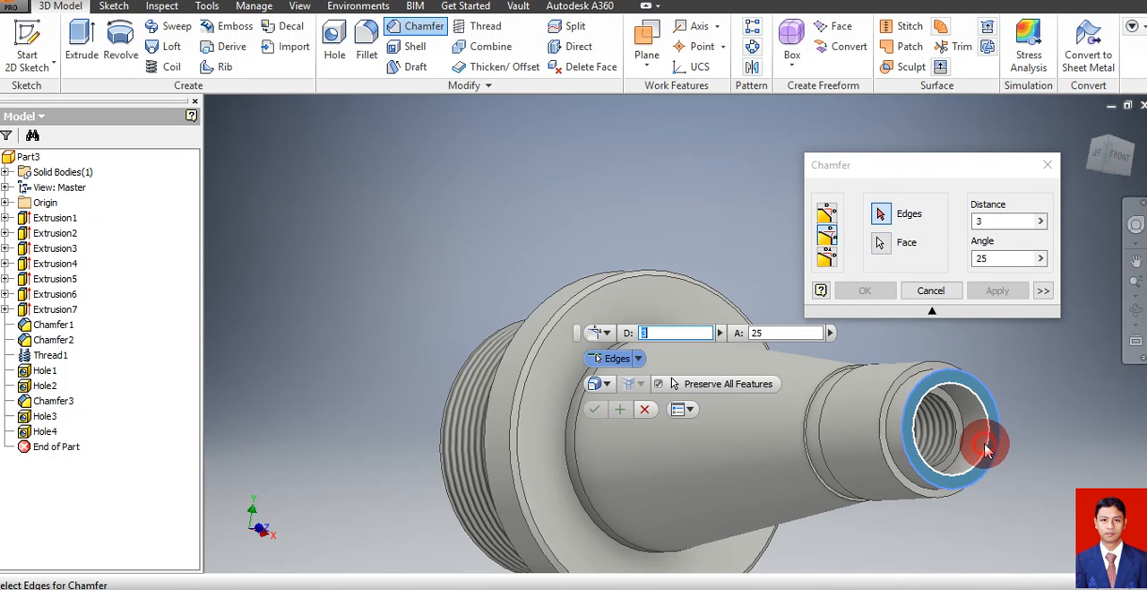
{"action": "left_click", "coordinate": [995, 222]}
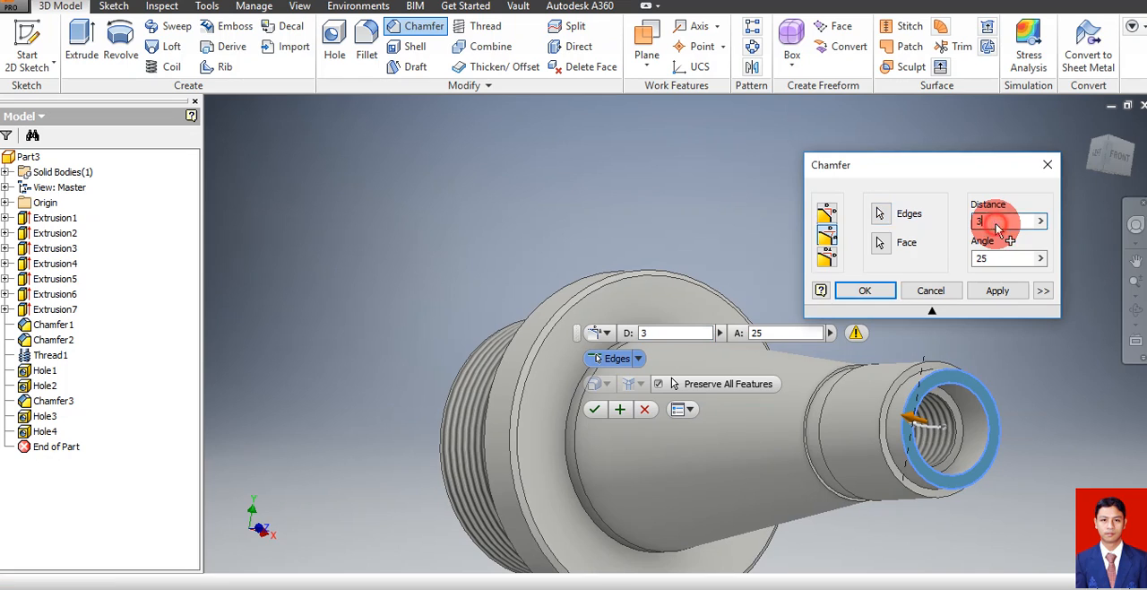
{"action": "left_click", "coordinate": [903, 233]}
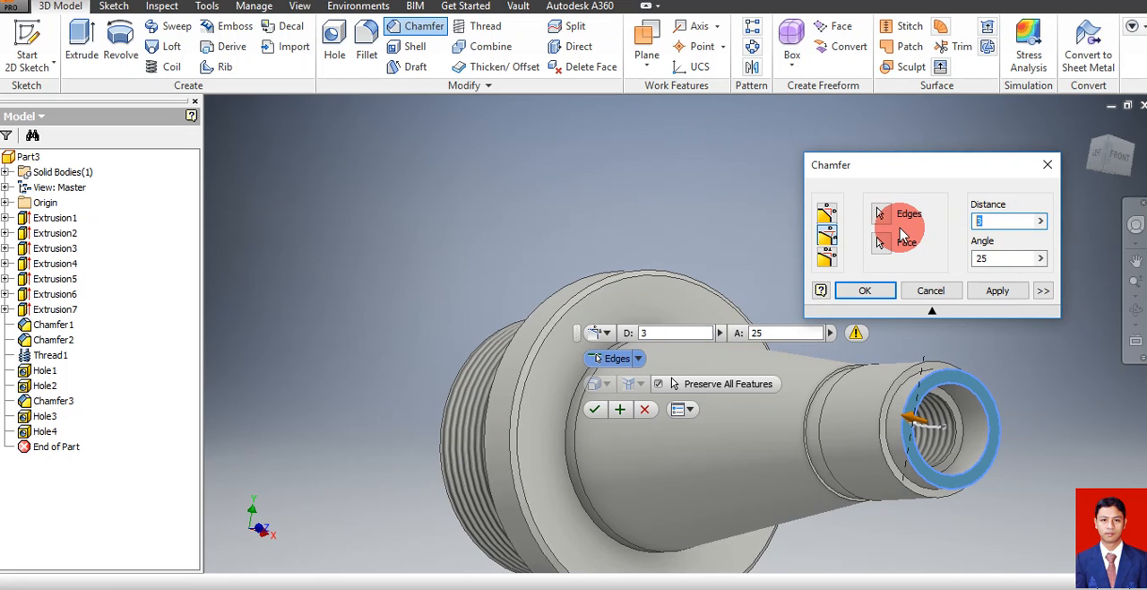
{"action": "type", "text": "2,5"}
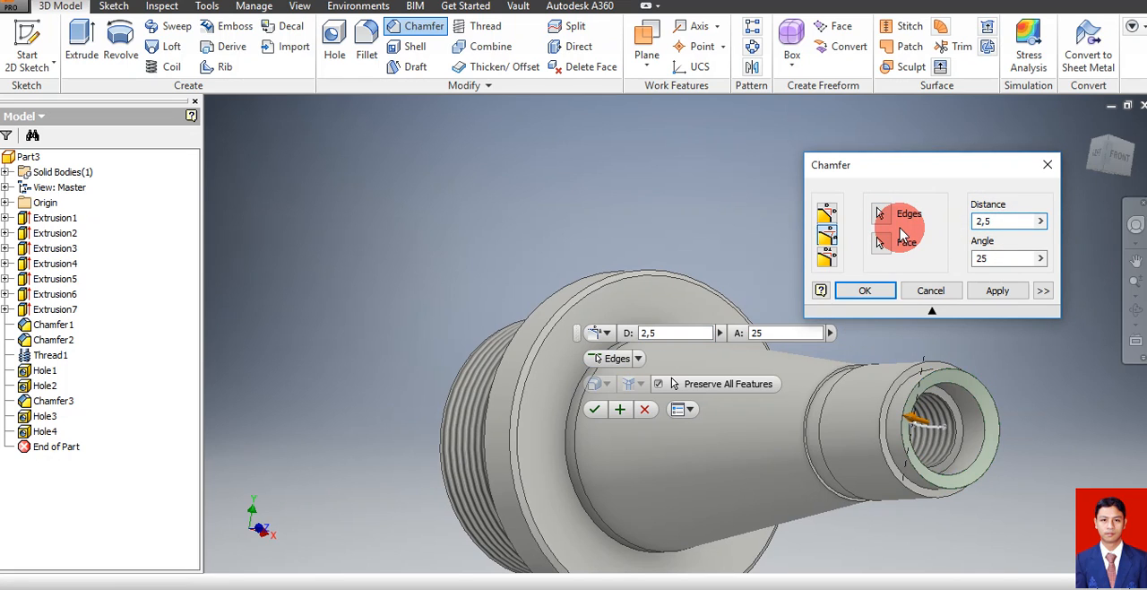
{"action": "double_click", "coordinate": [1018, 258]}
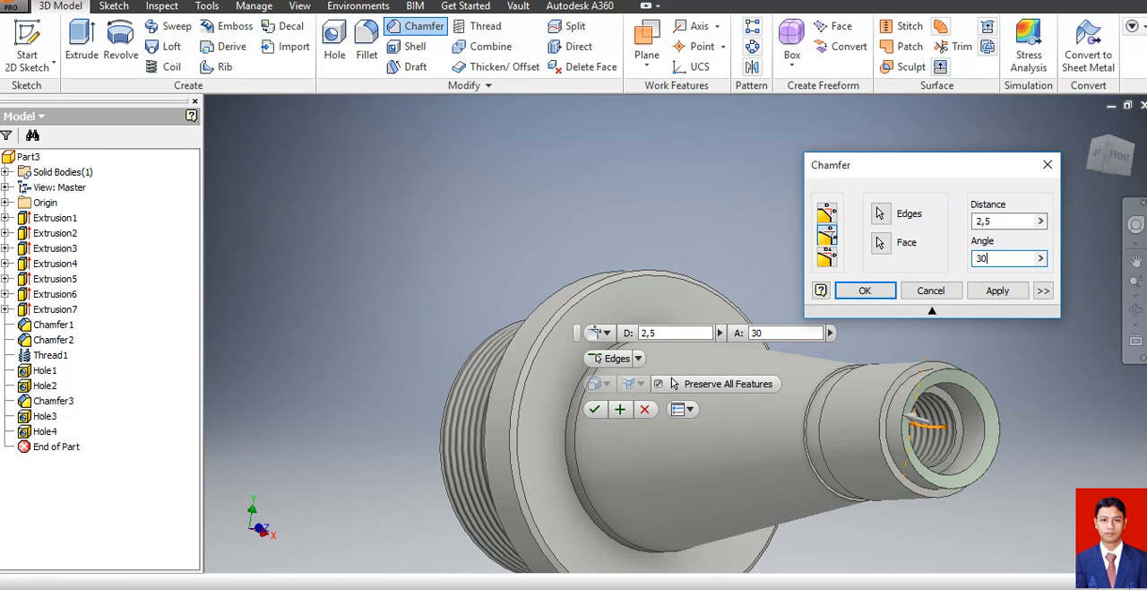
{"action": "left_click", "coordinate": [914, 275]}
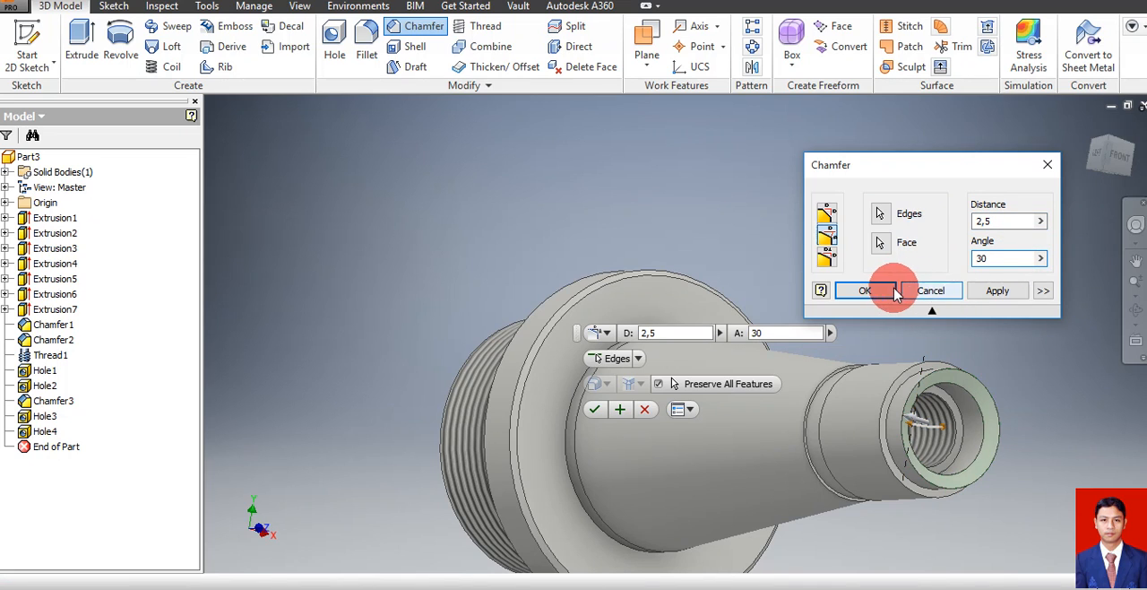
{"action": "left_click", "coordinate": [881, 291]}
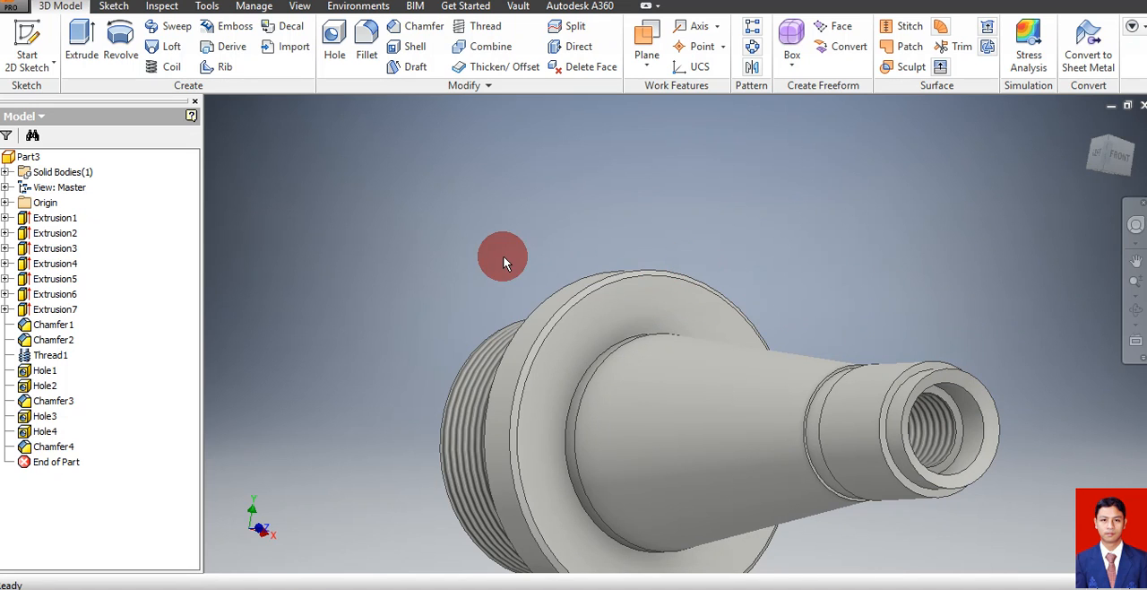
Start a sketch on the flange's shaft-side face, slice the view at the sketch plane, and project the cut edges
{"action": "left_click", "coordinate": [629, 323]}
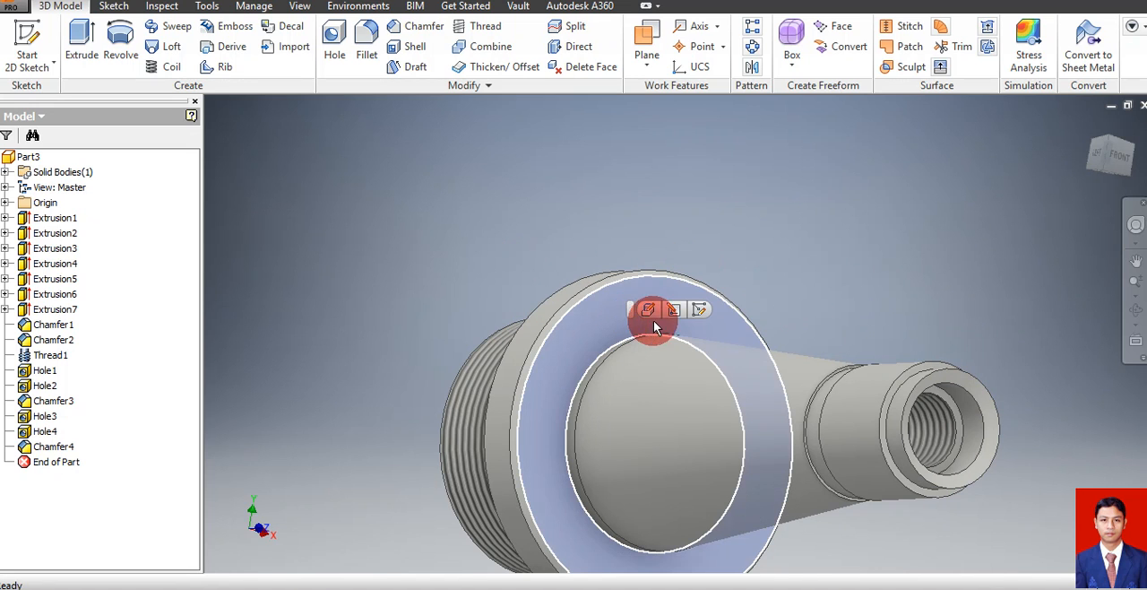
{"action": "left_click", "coordinate": [699, 310]}
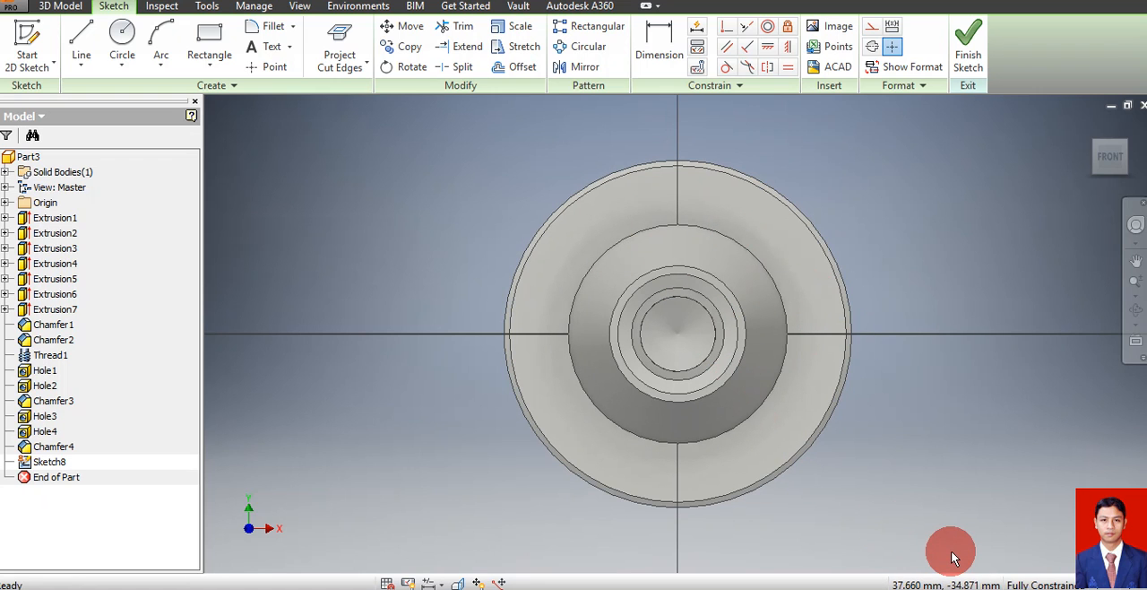
{"action": "key", "text": "F7"}
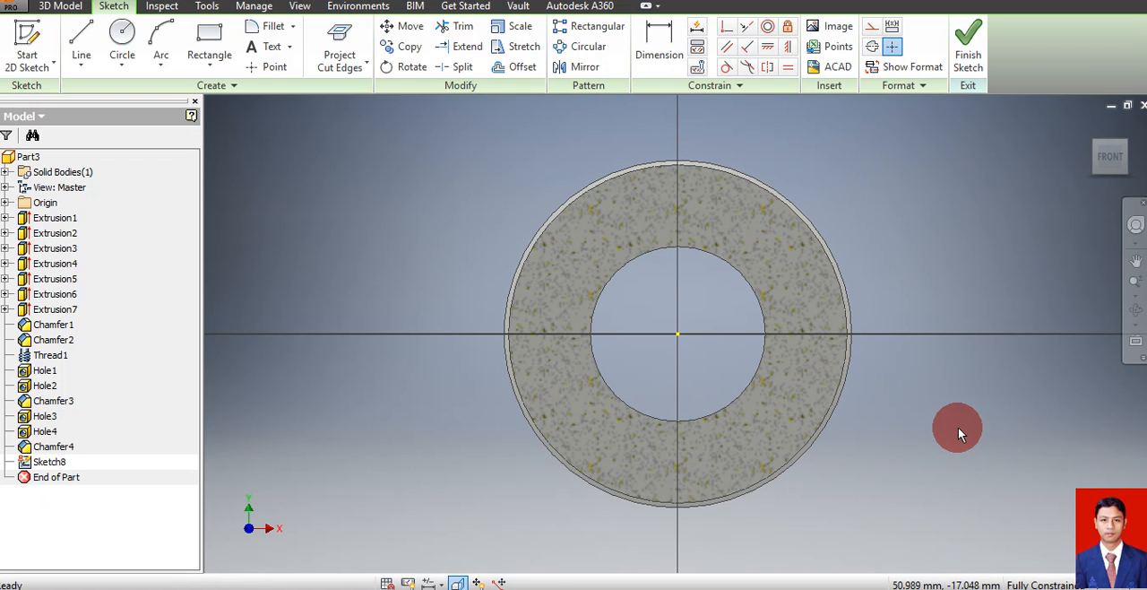
{"action": "left_click", "coordinate": [342, 63]}
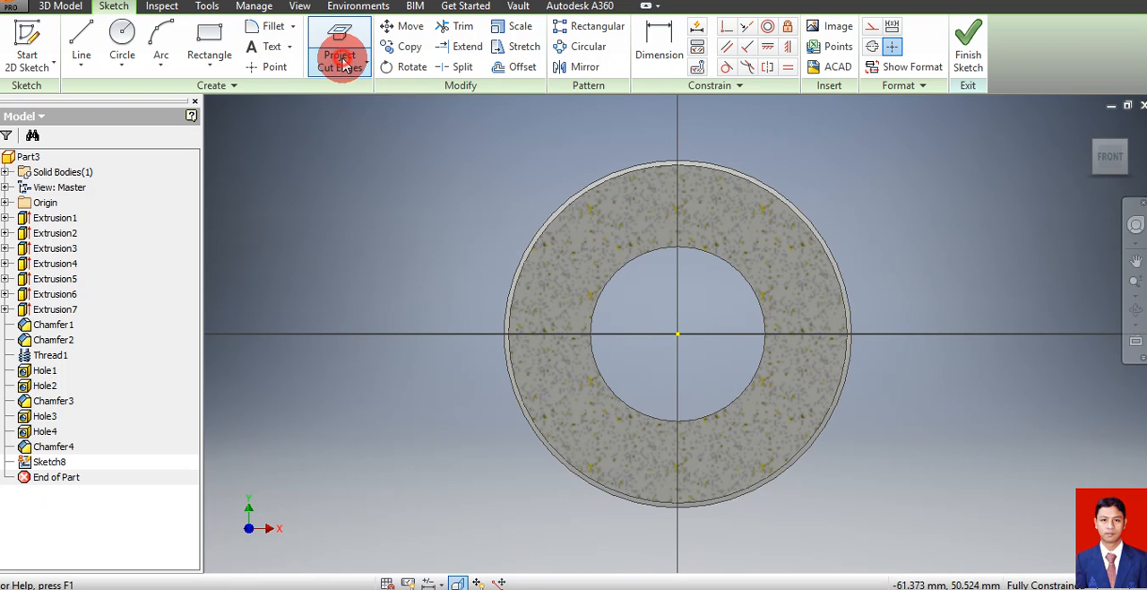
{"action": "left_click", "coordinate": [346, 66]}
{"action": "left_click", "coordinate": [342, 121]}
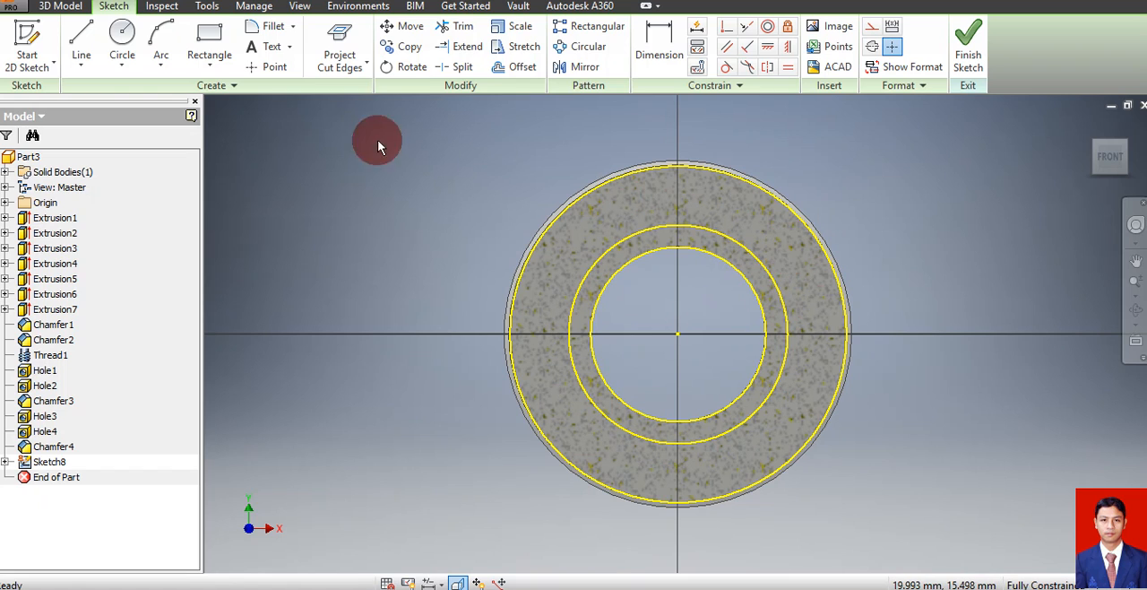
Sketch a rectangle 16 mm wide and about 12.5 mm high across the upper rim of the flange
{"action": "left_click", "coordinate": [205, 54]}
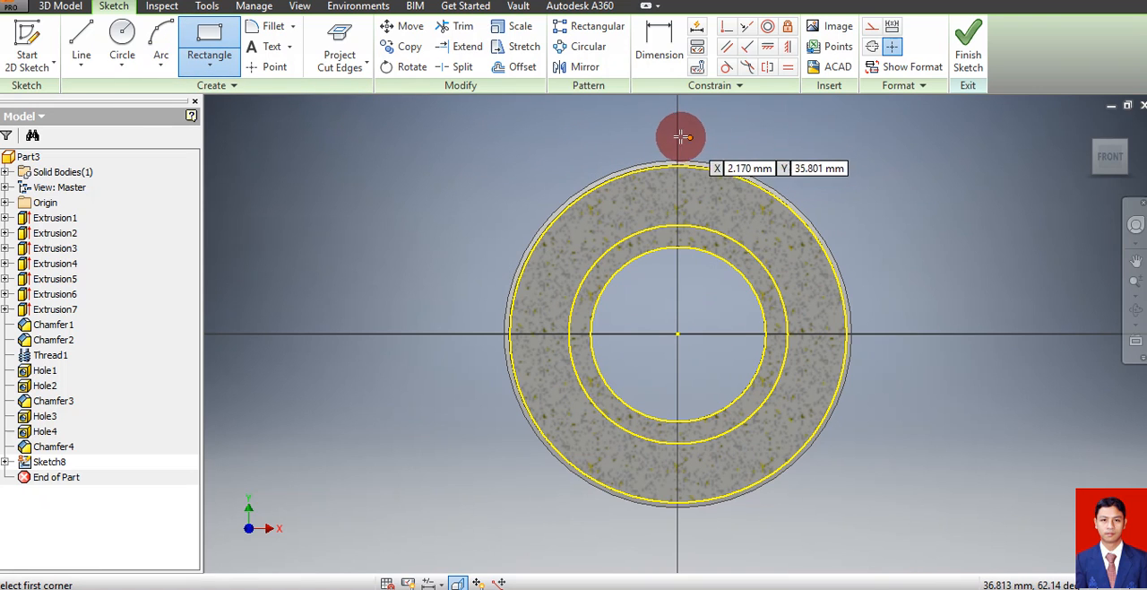
{"action": "left_click", "coordinate": [644, 145]}
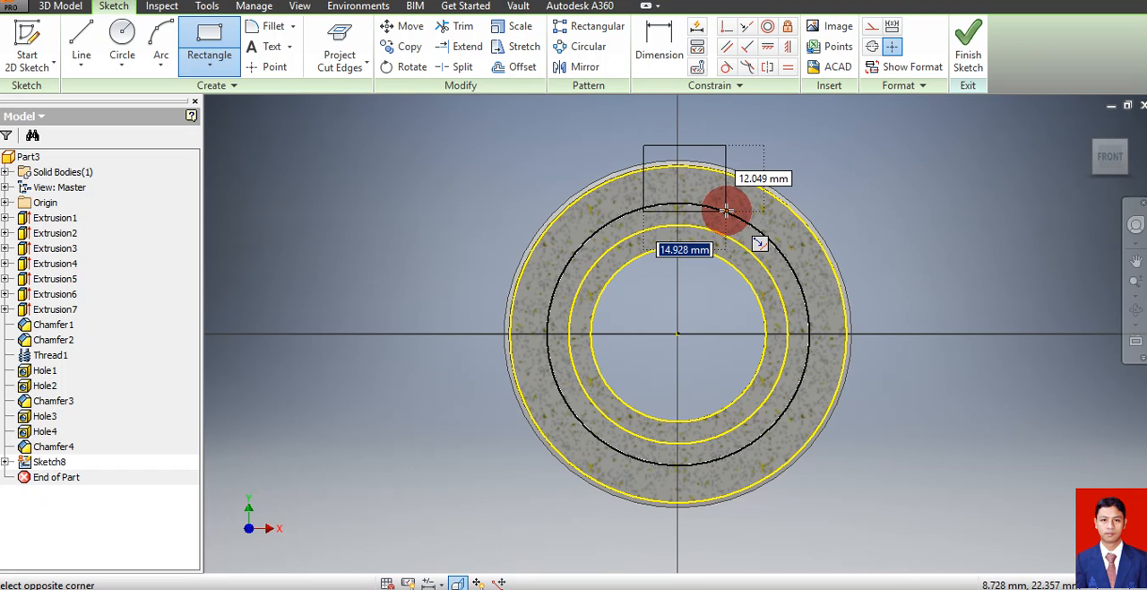
{"action": "type", "text": "1"}
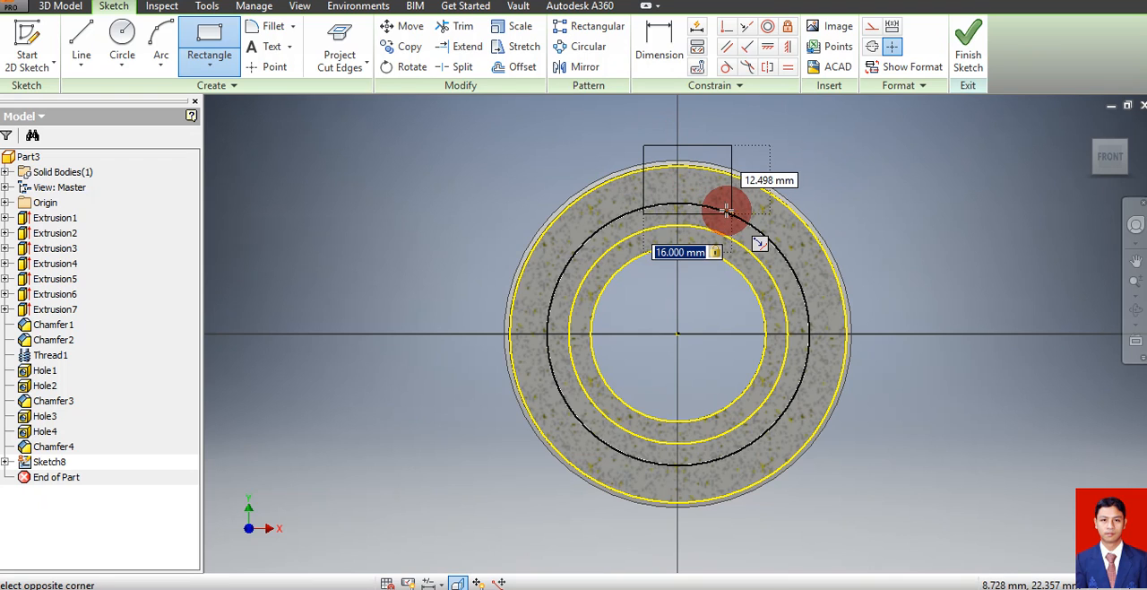
{"action": "left_click", "coordinate": [726, 210]}
{"action": "left_click", "coordinate": [971, 79]}
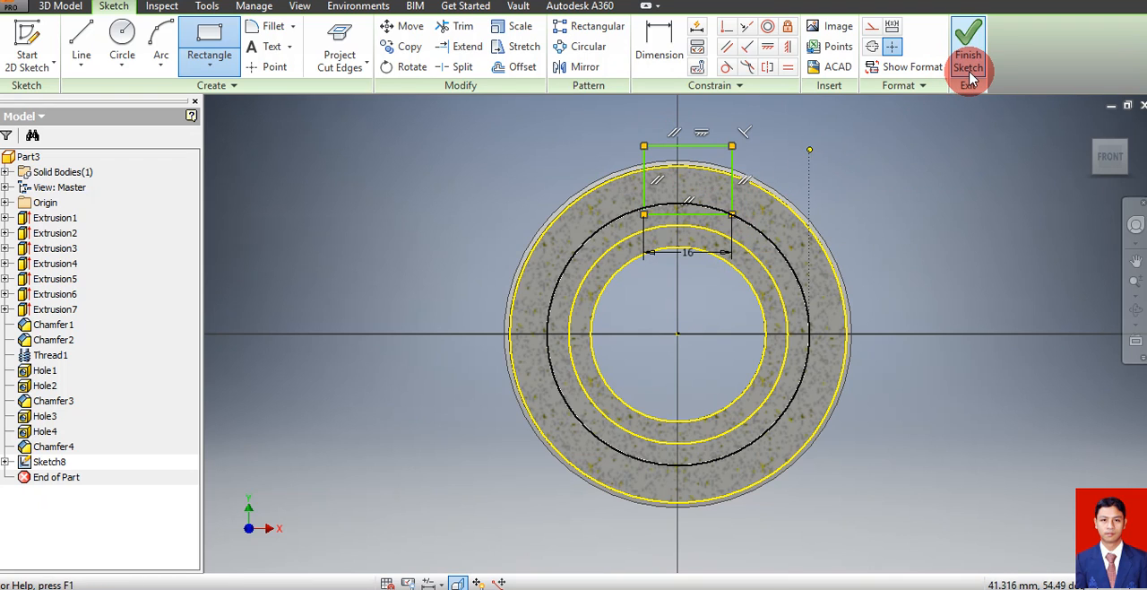
Dimension the rectangle's lower edge from the sketch centre point and set the distance to 45/2 mm
{"action": "left_click", "coordinate": [662, 43]}
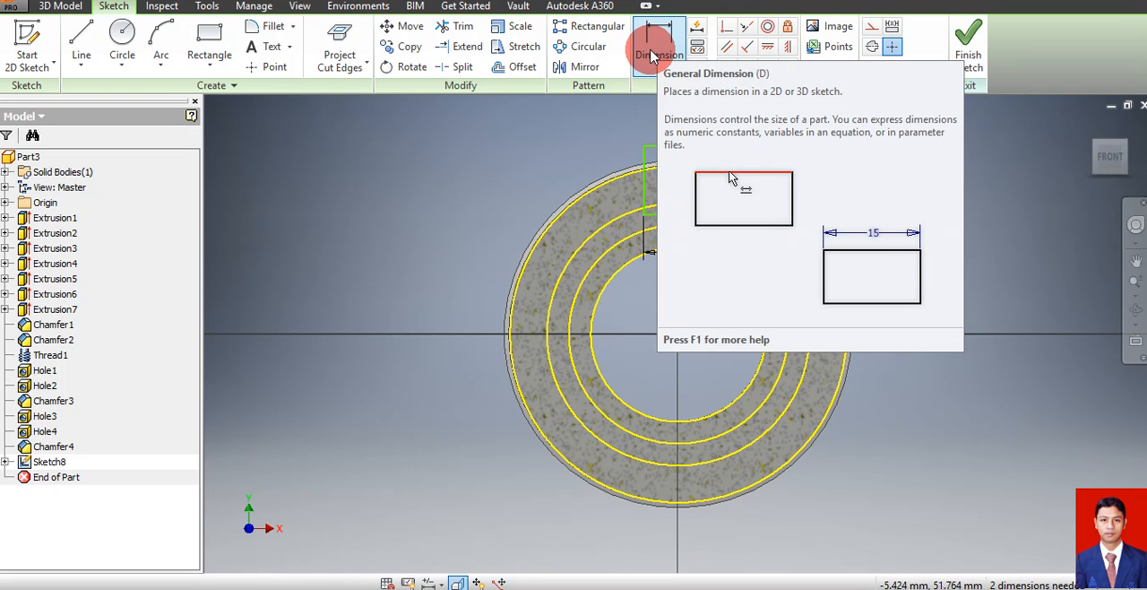
{"action": "key", "text": "d"}
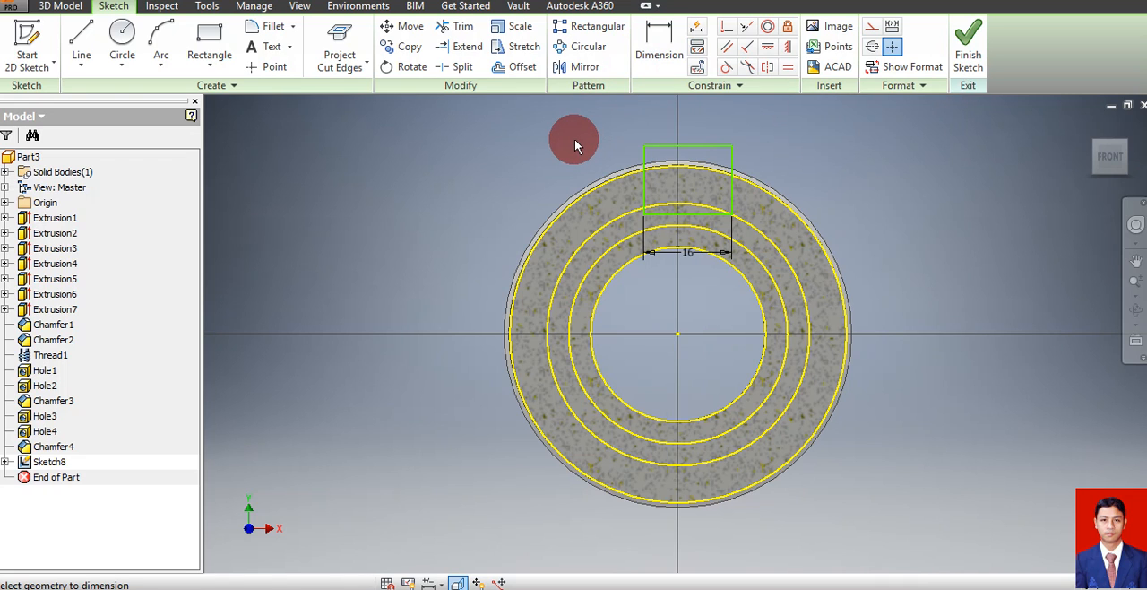
{"action": "left_click", "coordinate": [691, 214]}
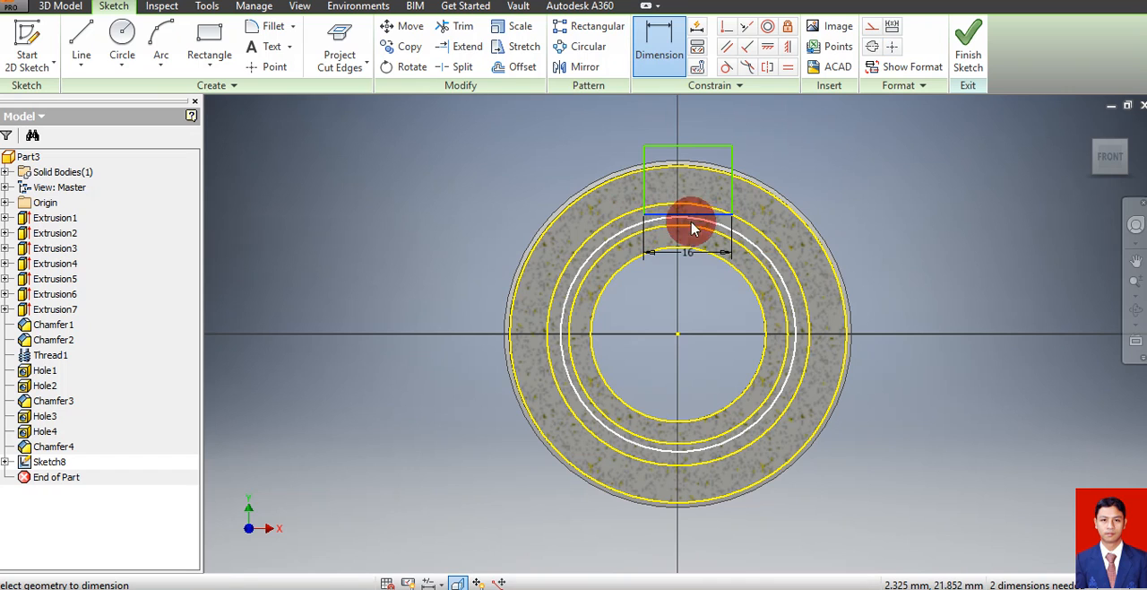
{"action": "left_click", "coordinate": [680, 336]}
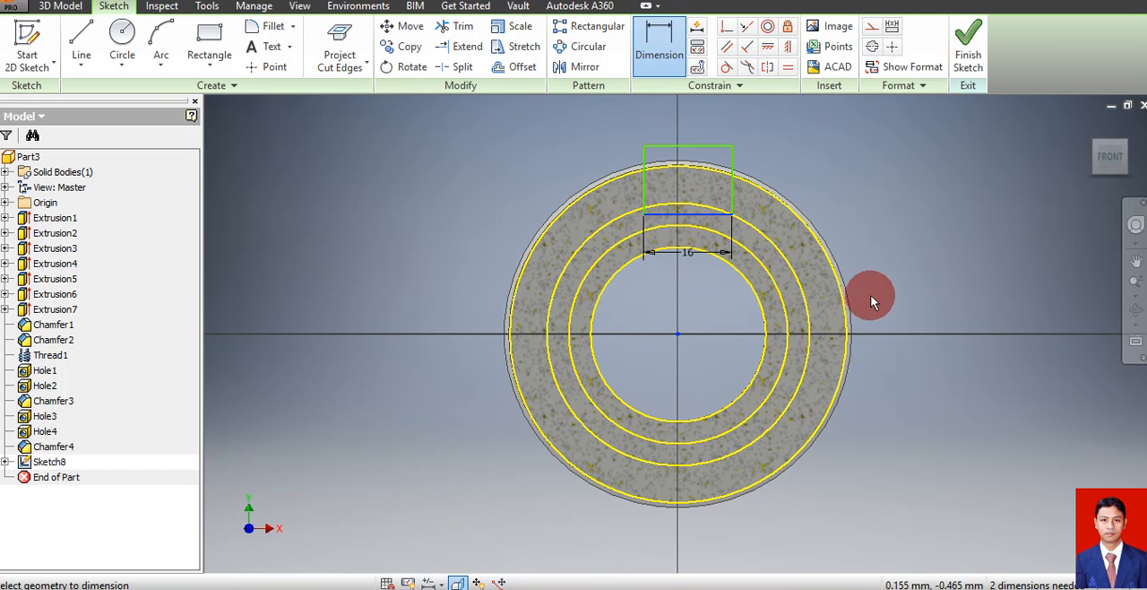
{"action": "left_click", "coordinate": [913, 288]}
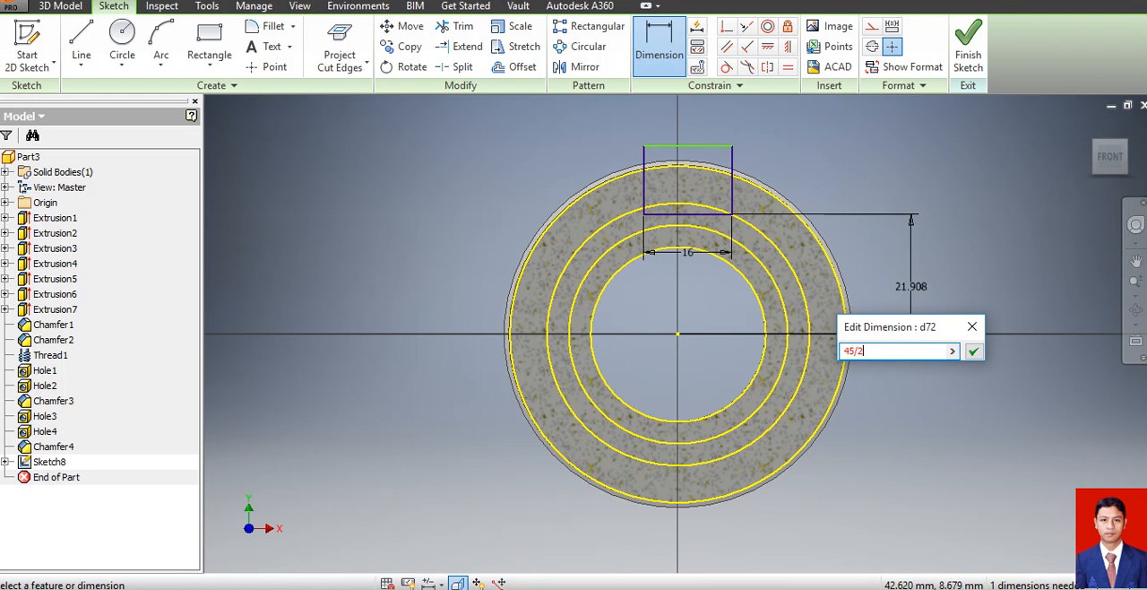
{"action": "left_click", "coordinate": [912, 291]}
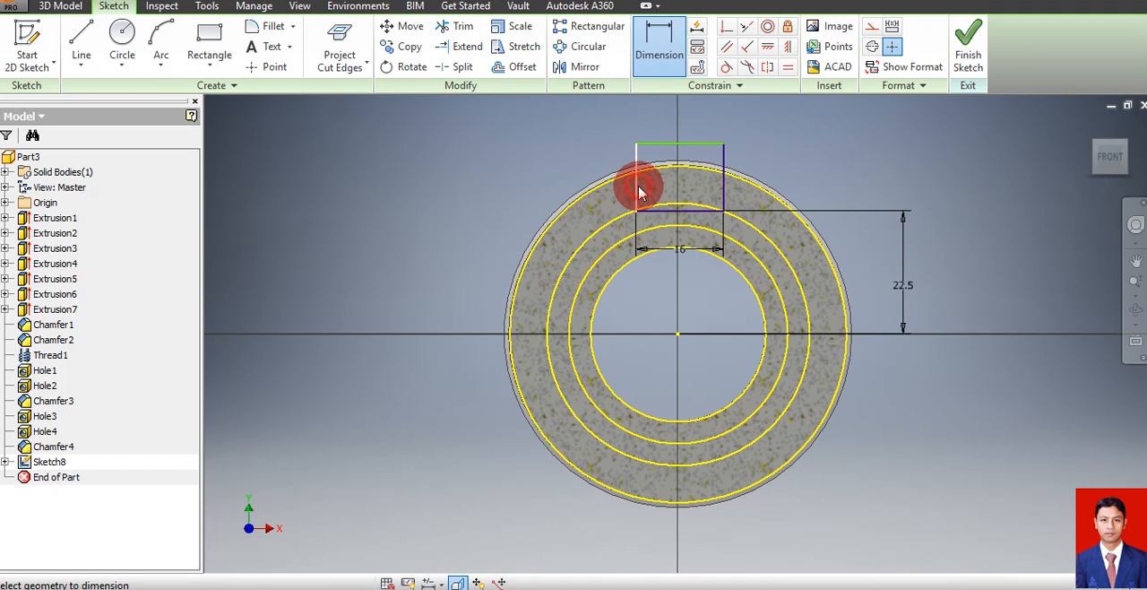
{"action": "left_click", "coordinate": [676, 335]}
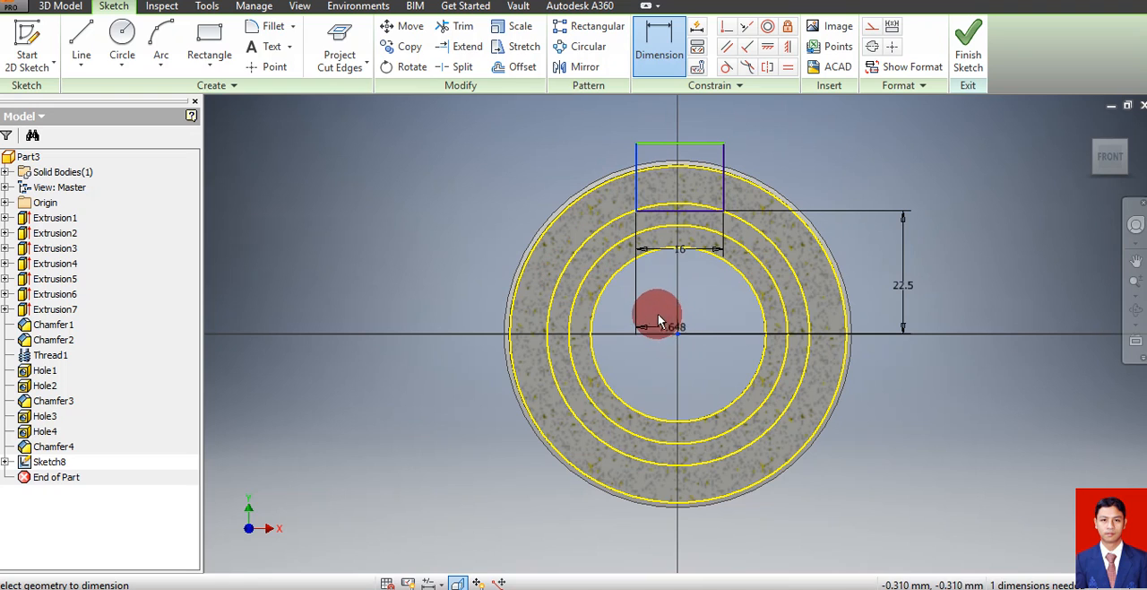
{"action": "left_click", "coordinate": [659, 308]}
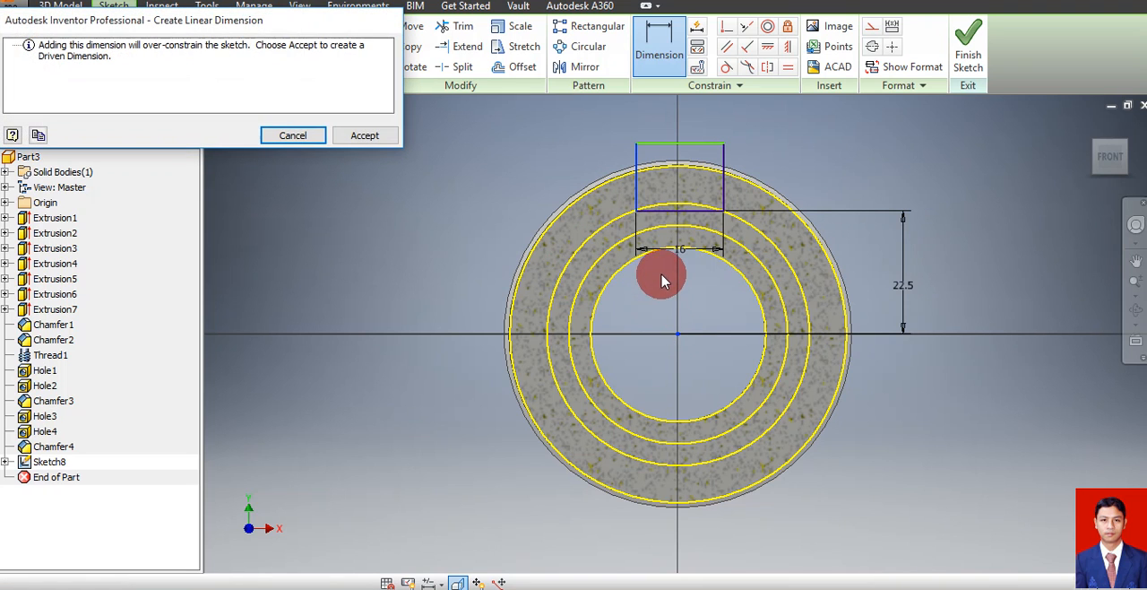
{"action": "left_click", "coordinate": [292, 135]}
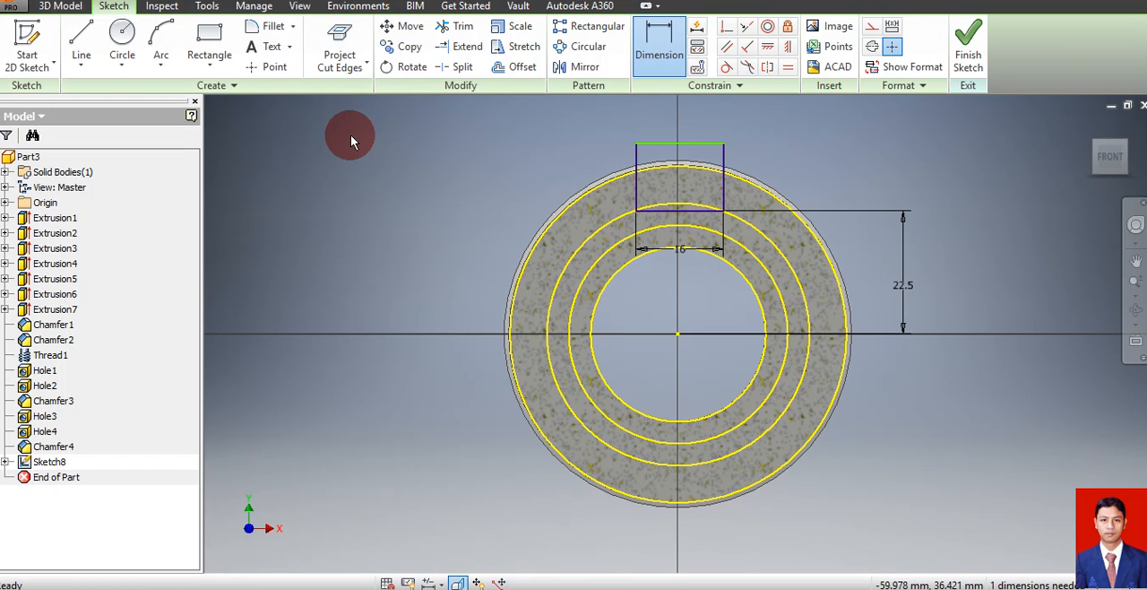
{"action": "left_click", "coordinate": [677, 333]}
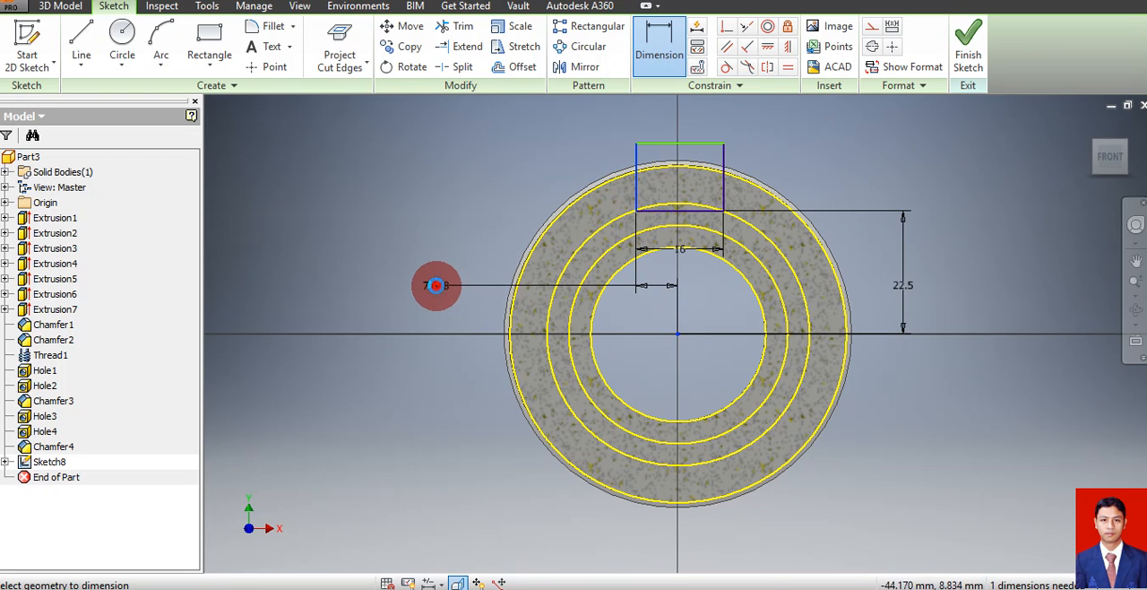
{"action": "left_click", "coordinate": [439, 290]}
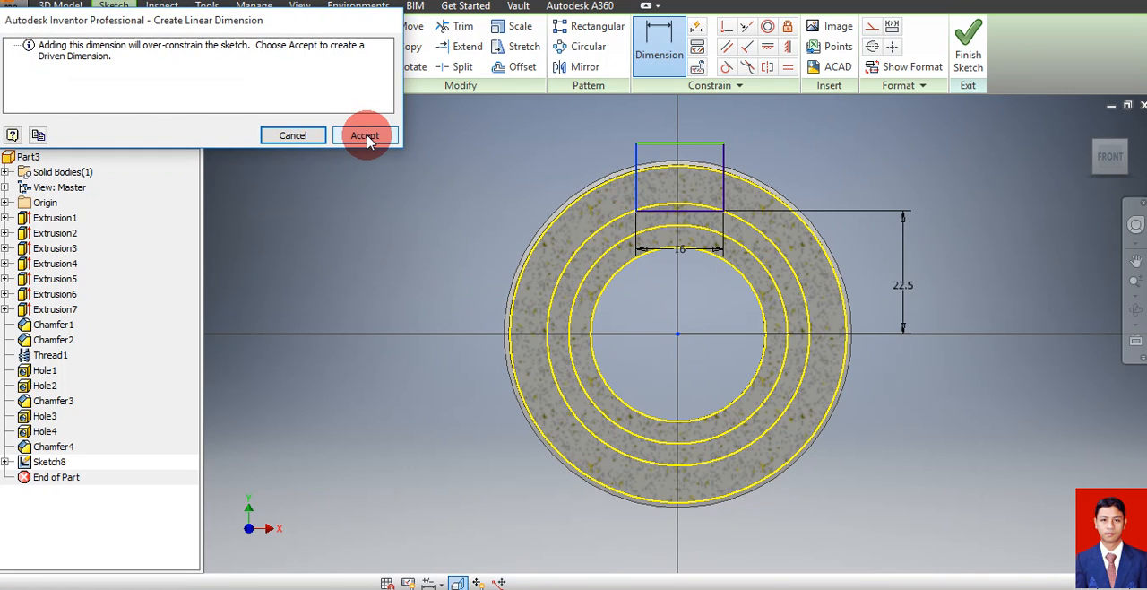
{"action": "left_click", "coordinate": [299, 136]}
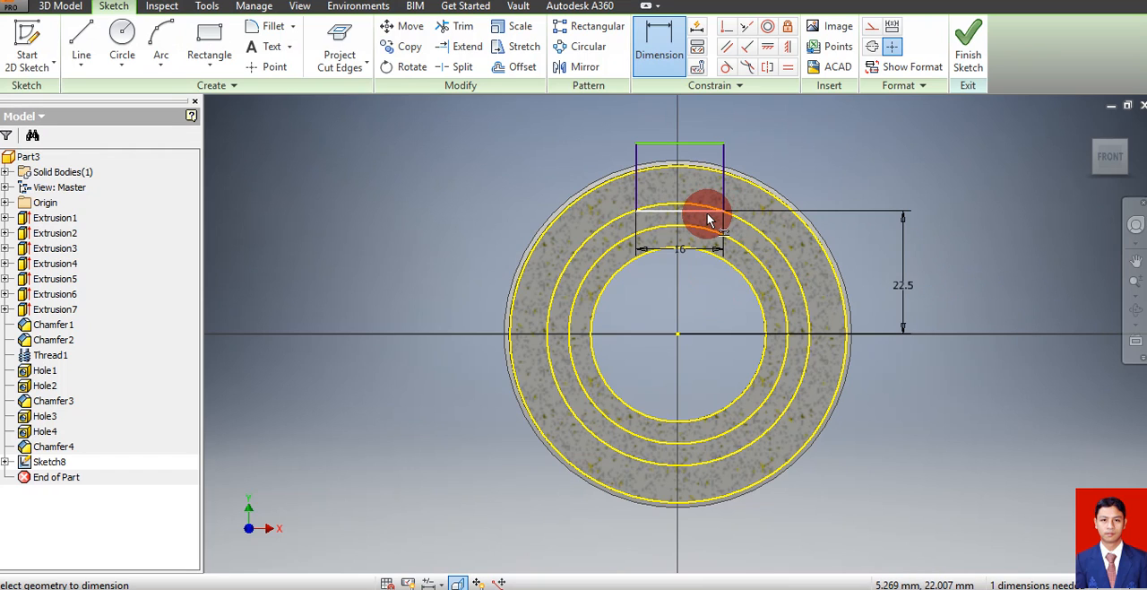
{"action": "left_click", "coordinate": [639, 202]}
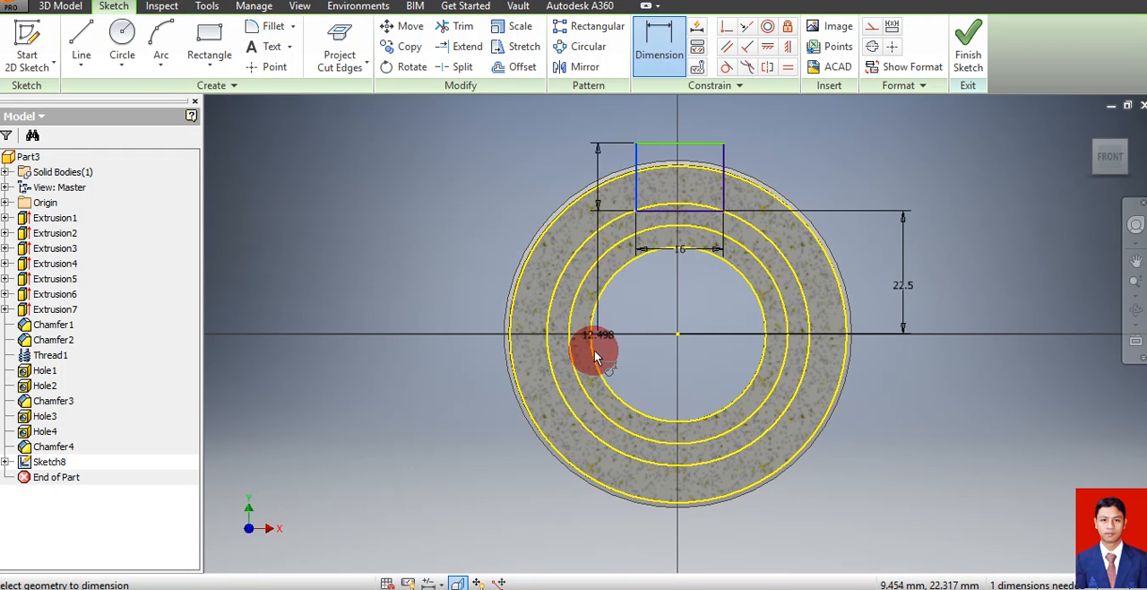
{"action": "left_click", "coordinate": [677, 337]}
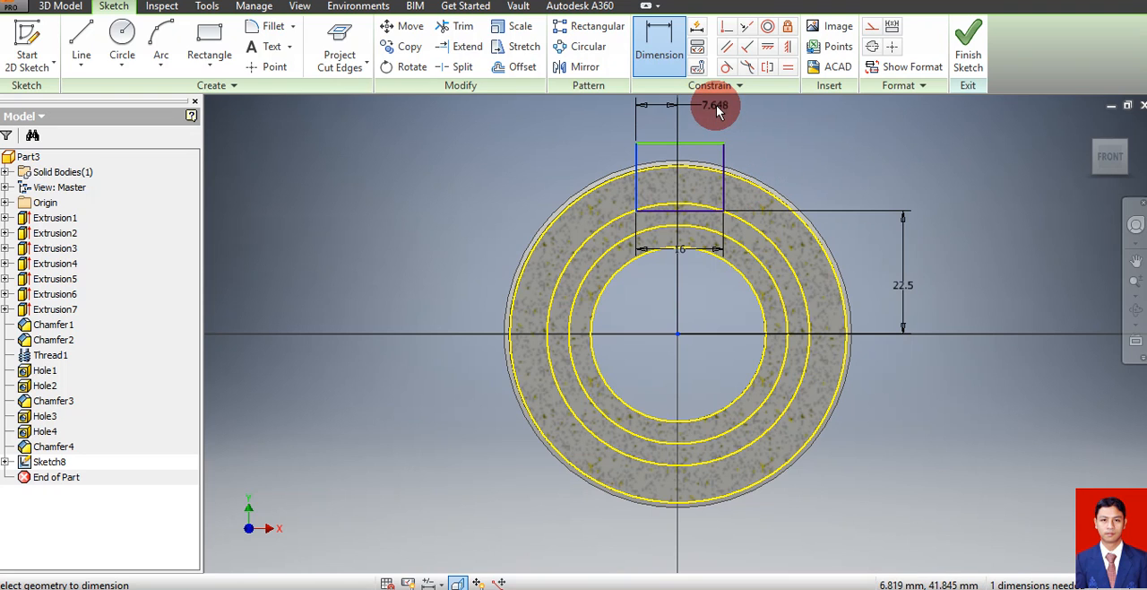
{"action": "left_click", "coordinate": [702, 119]}
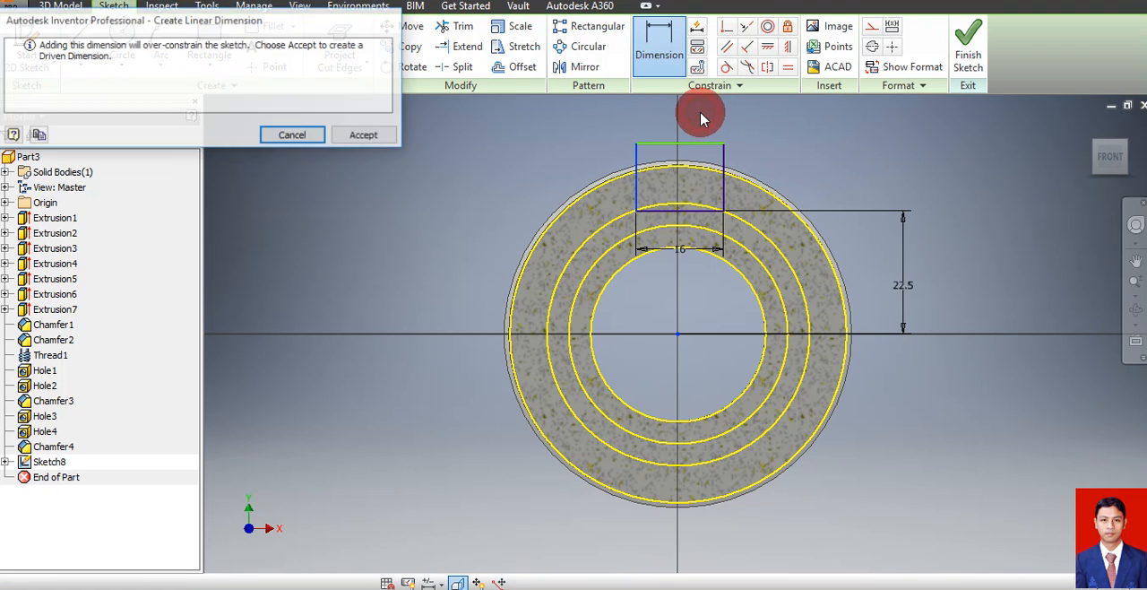
{"action": "left_click", "coordinate": [300, 135]}
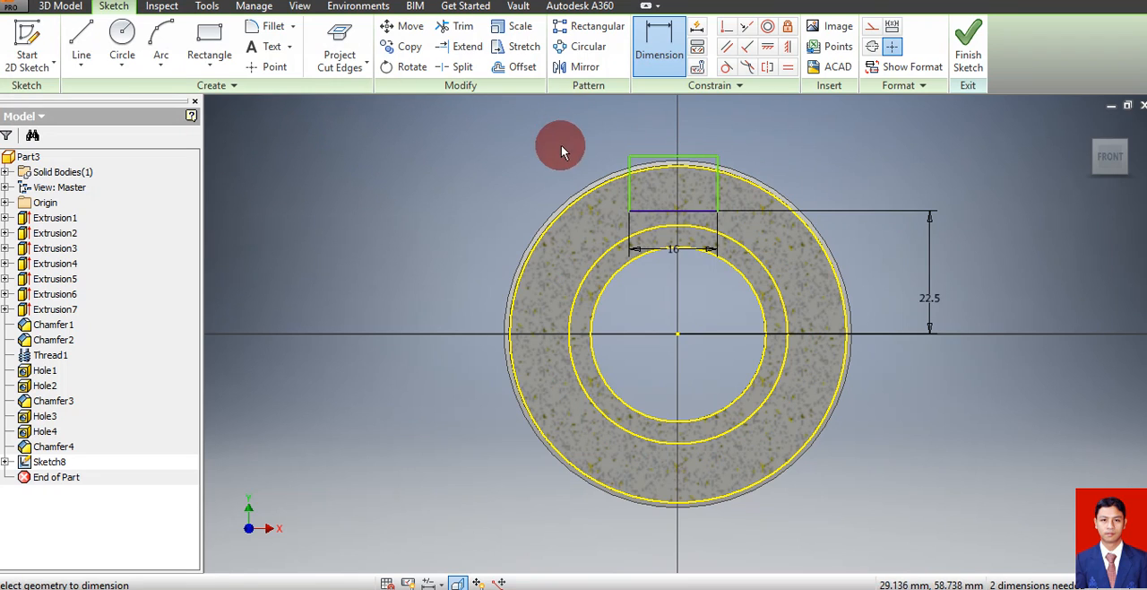
Dimension the rectangle's left edge from the sketch centre point as half the 16 mm width dimension (d71/2), and finish the sketch
{"action": "left_click", "coordinate": [630, 185]}
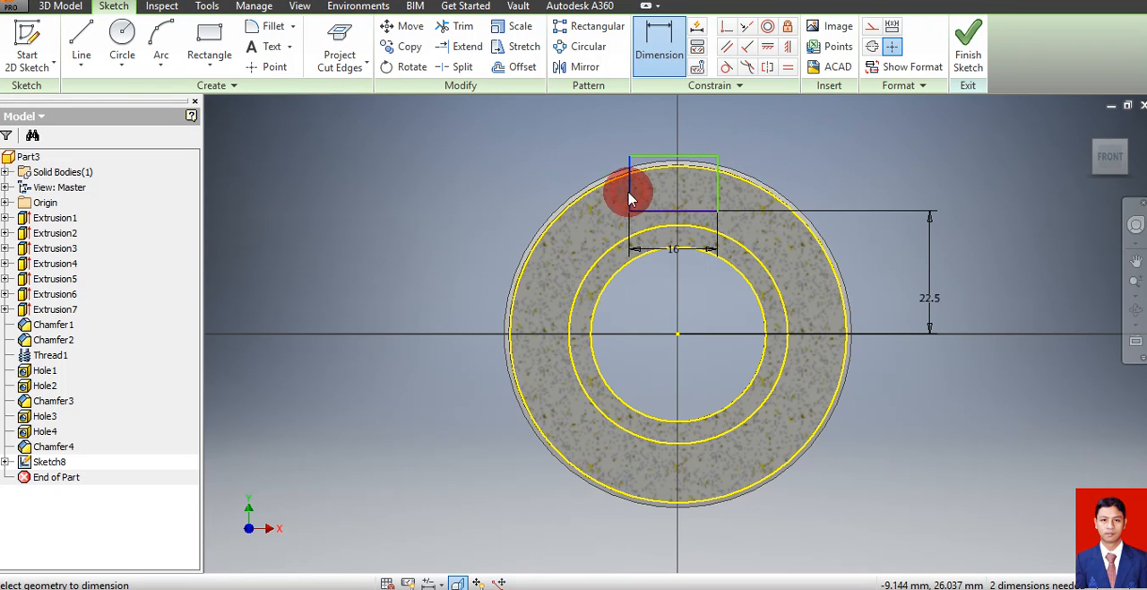
{"action": "left_click", "coordinate": [677, 336]}
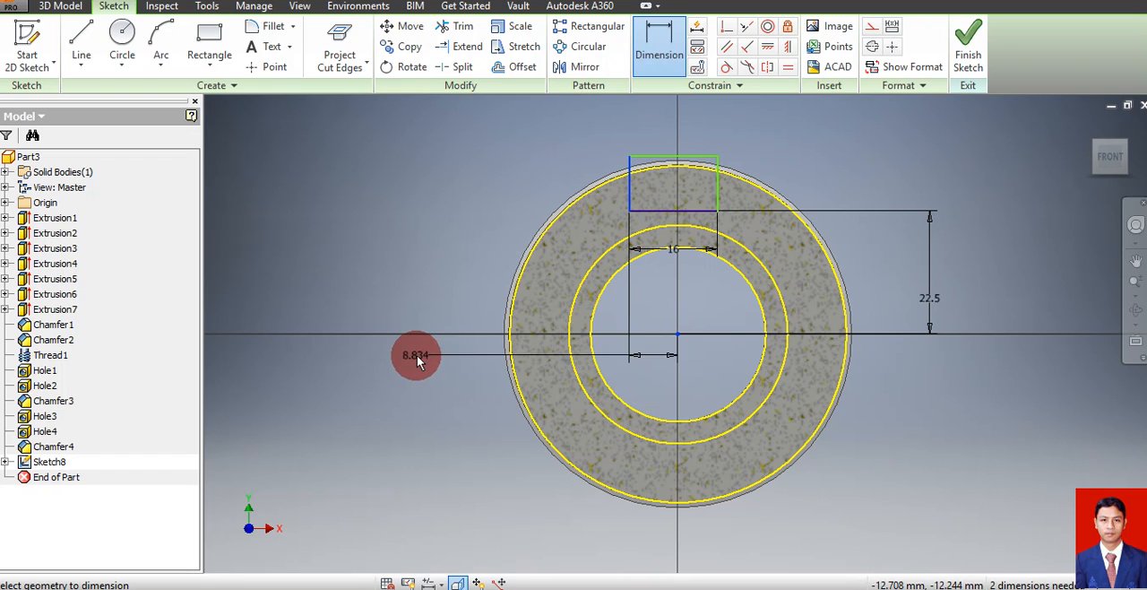
{"action": "left_click", "coordinate": [415, 363]}
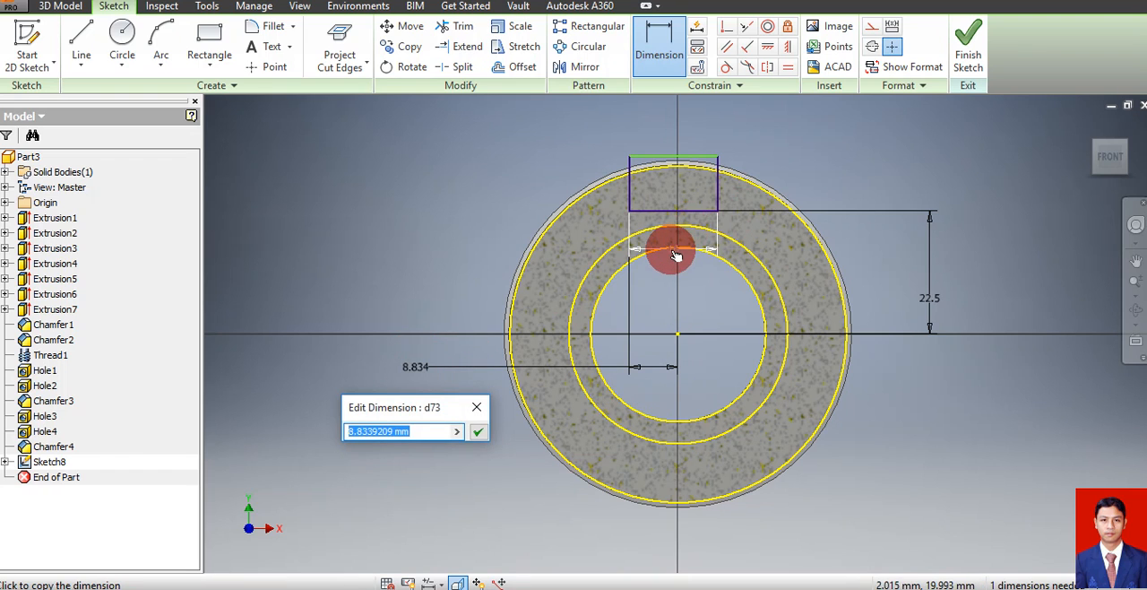
{"action": "left_click", "coordinate": [674, 250]}
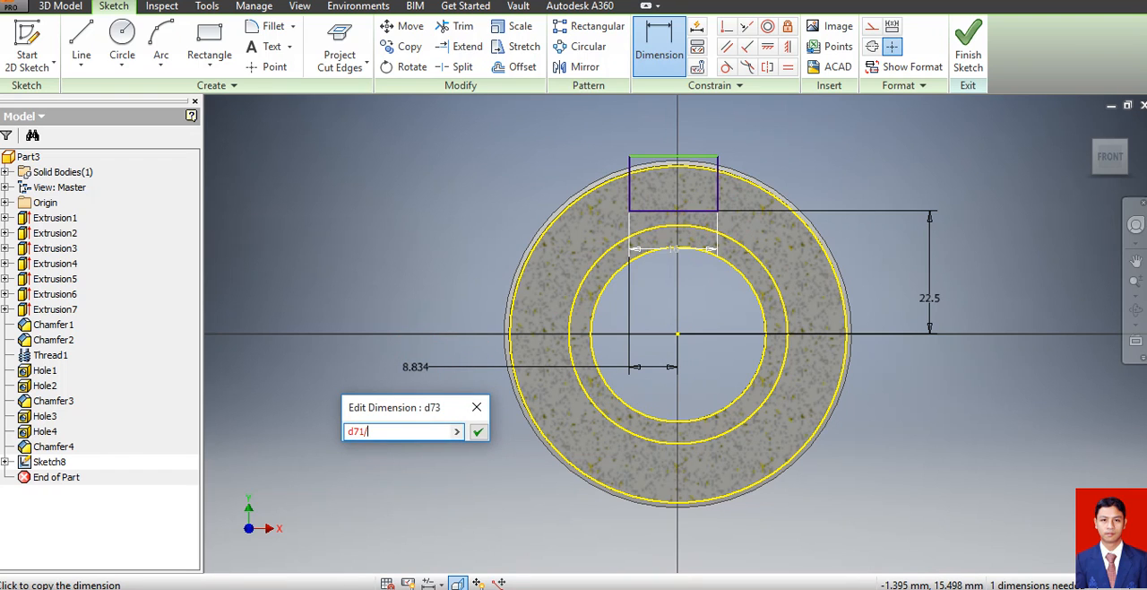
{"action": "type", "text": "/2"}
{"action": "key", "text": "Return"}
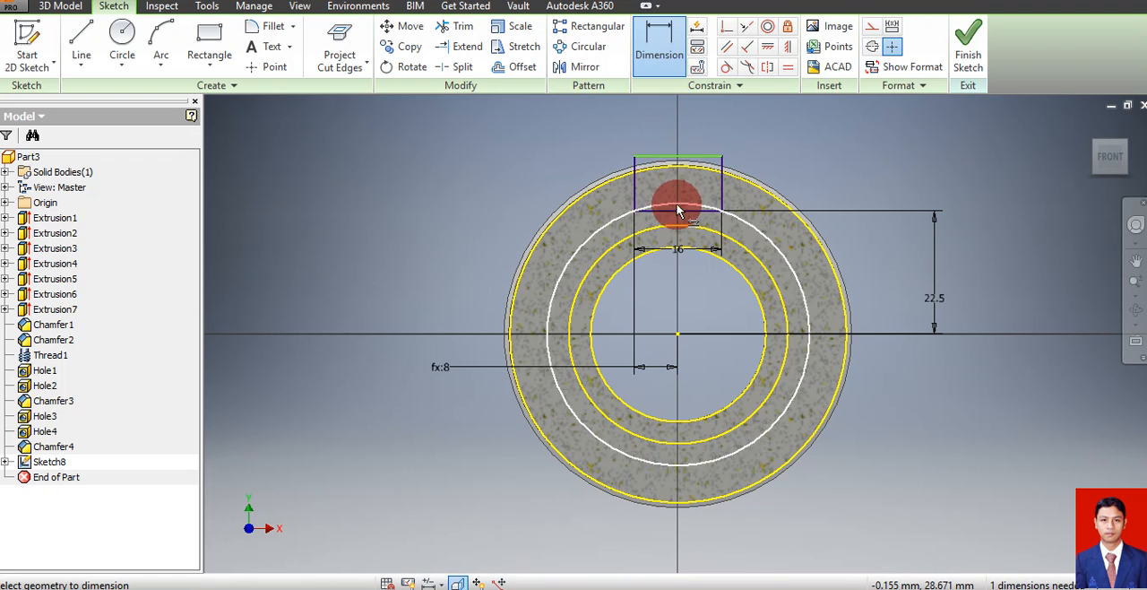
{"action": "left_click", "coordinate": [968, 56]}
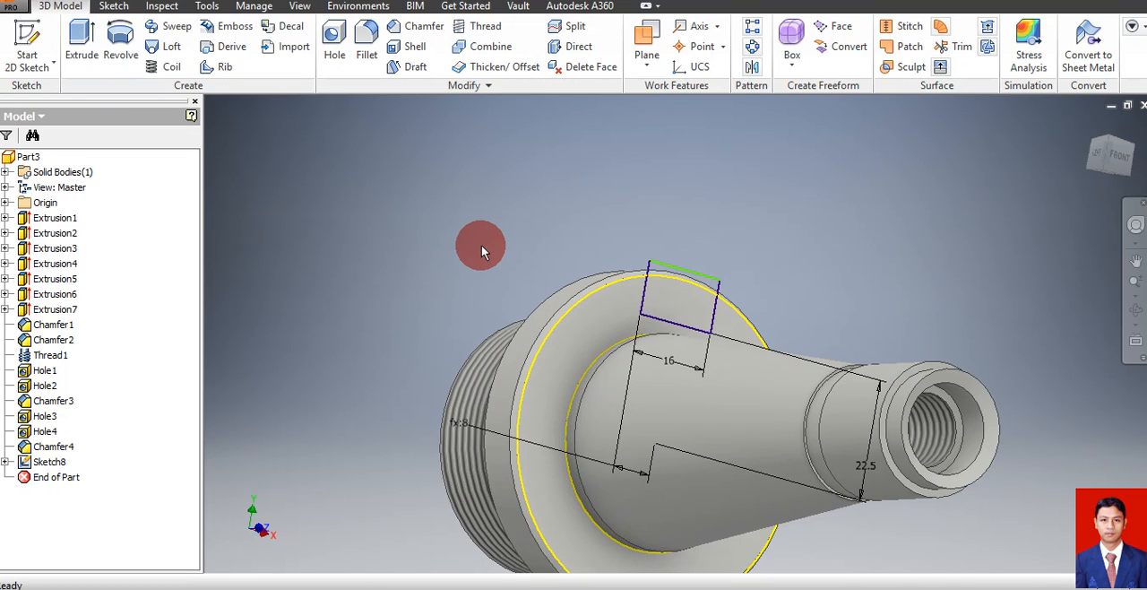
Extrude the rectangle as a 10 mm deep cut through the flange rim to form the notch
{"action": "key", "text": "e"}
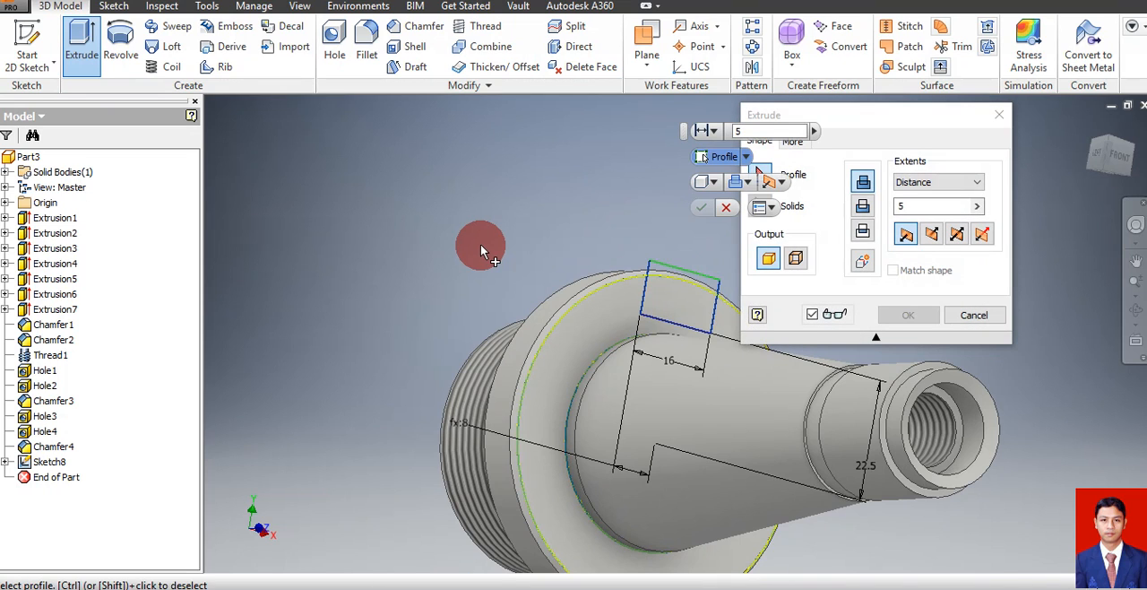
{"action": "left_click", "coordinate": [656, 271]}
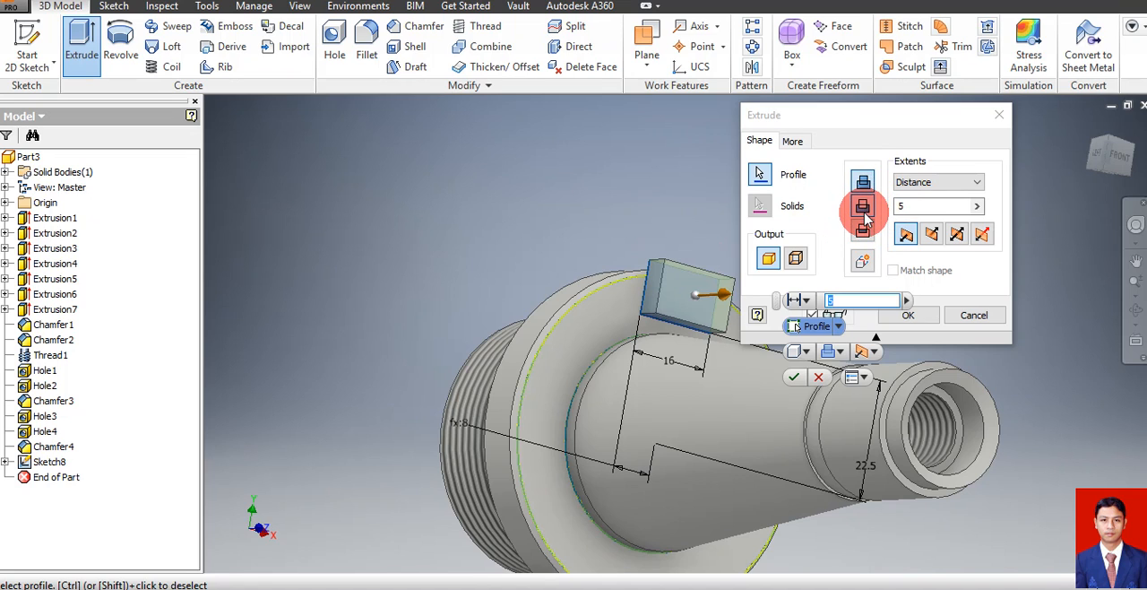
{"action": "left_click", "coordinate": [863, 207]}
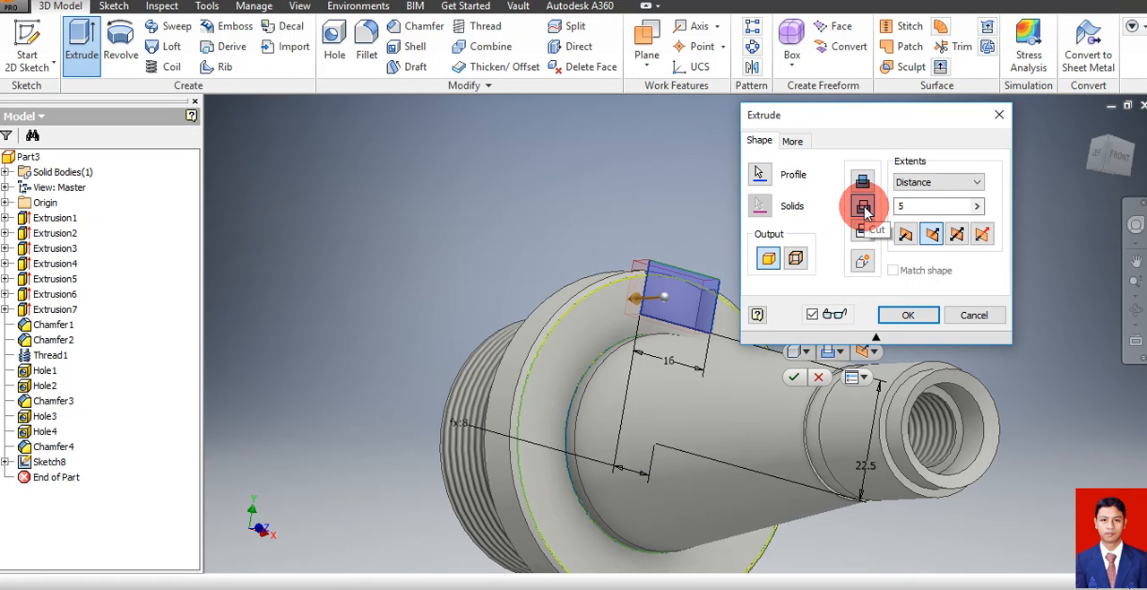
{"action": "left_click_drag", "start_coordinate": [922, 206], "coordinate": [875, 218]}
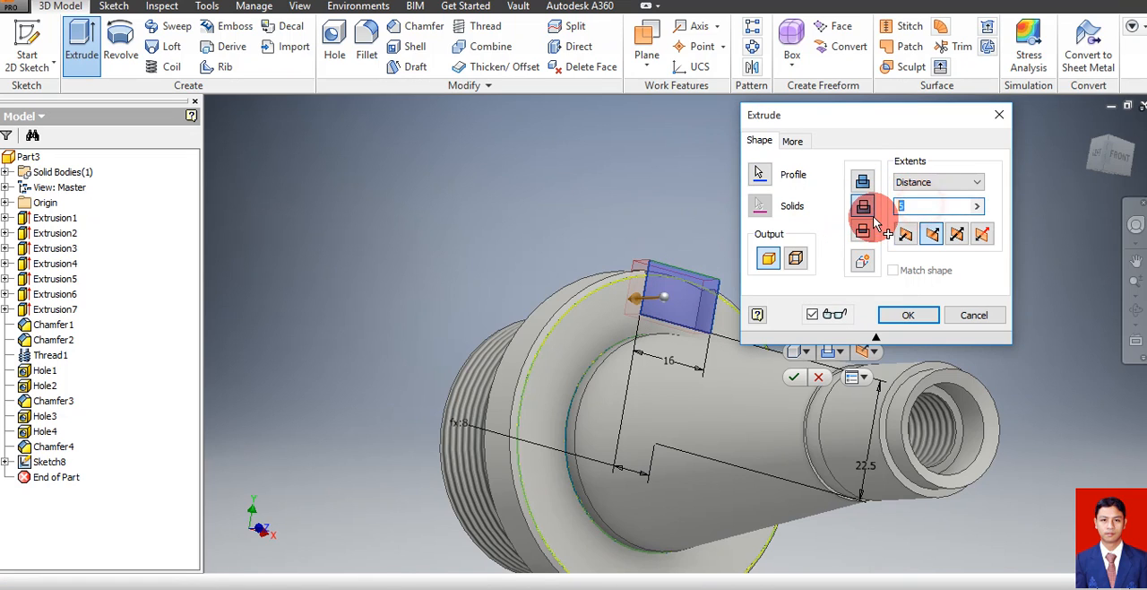
{"action": "type", "text": "10"}
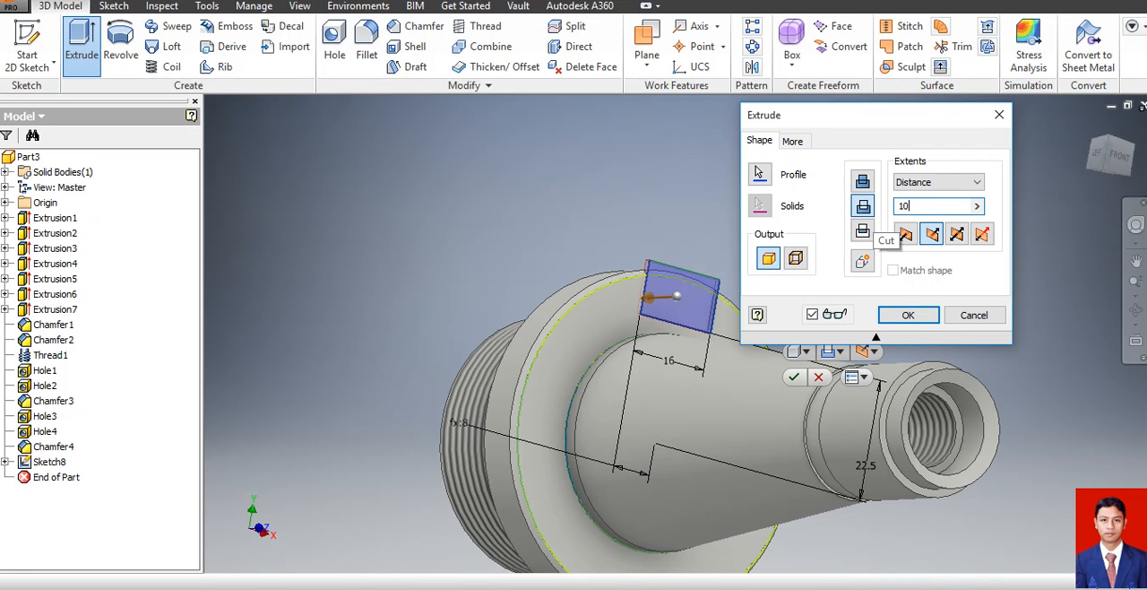
{"action": "left_click", "coordinate": [906, 314]}
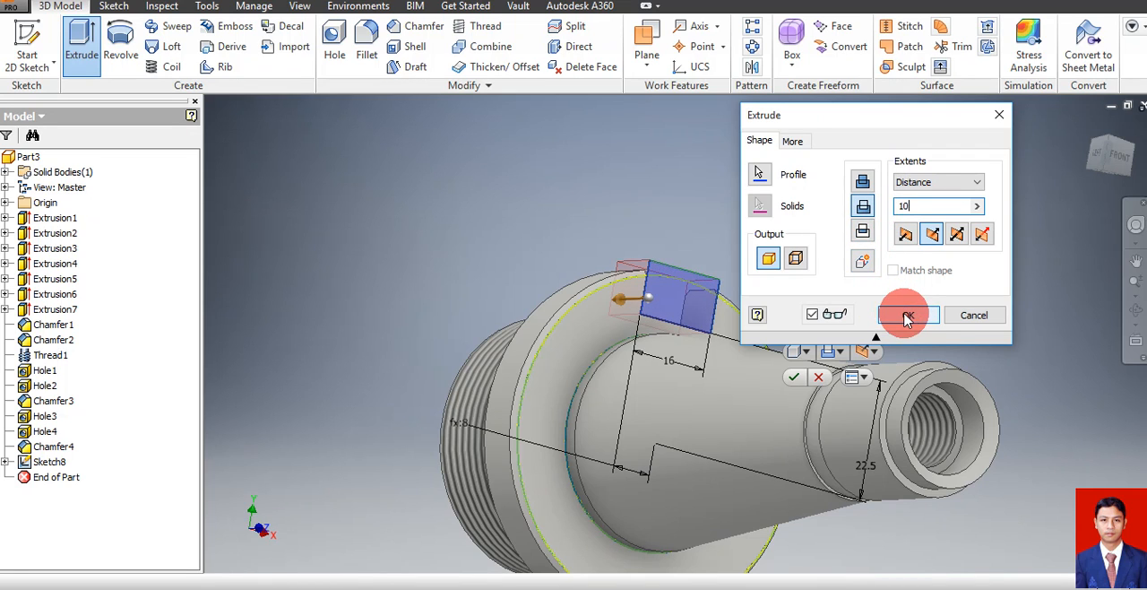
Mirror the flange notch cut about the XZ Plane to the opposite side of the flange
{"action": "left_click", "coordinate": [1135, 283]}
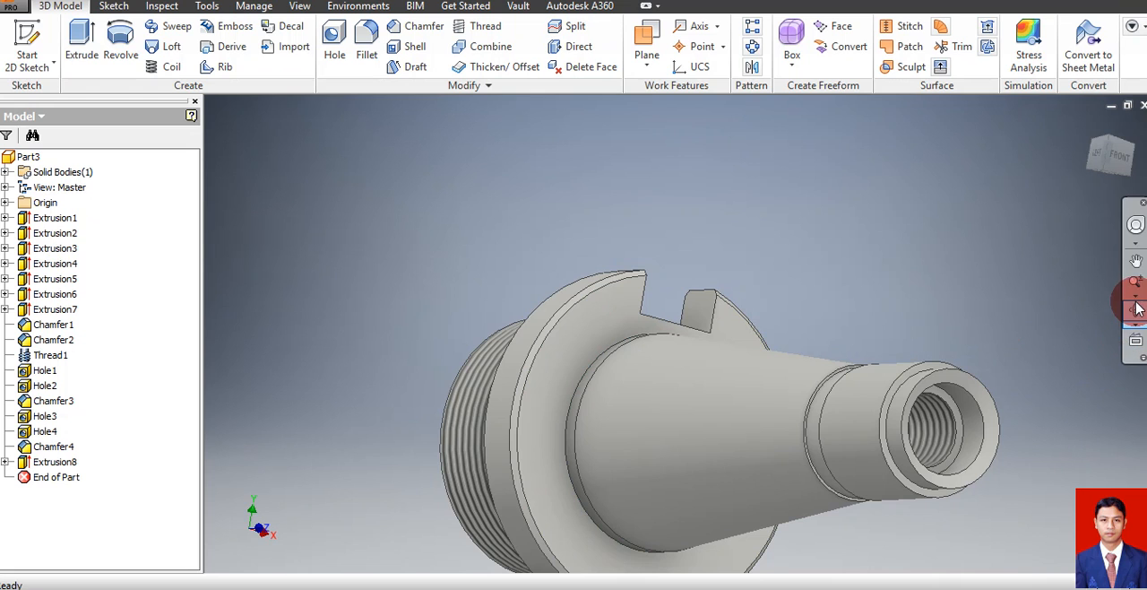
{"action": "left_click_drag", "start_coordinate": [750, 364], "coordinate": [767, 289]}
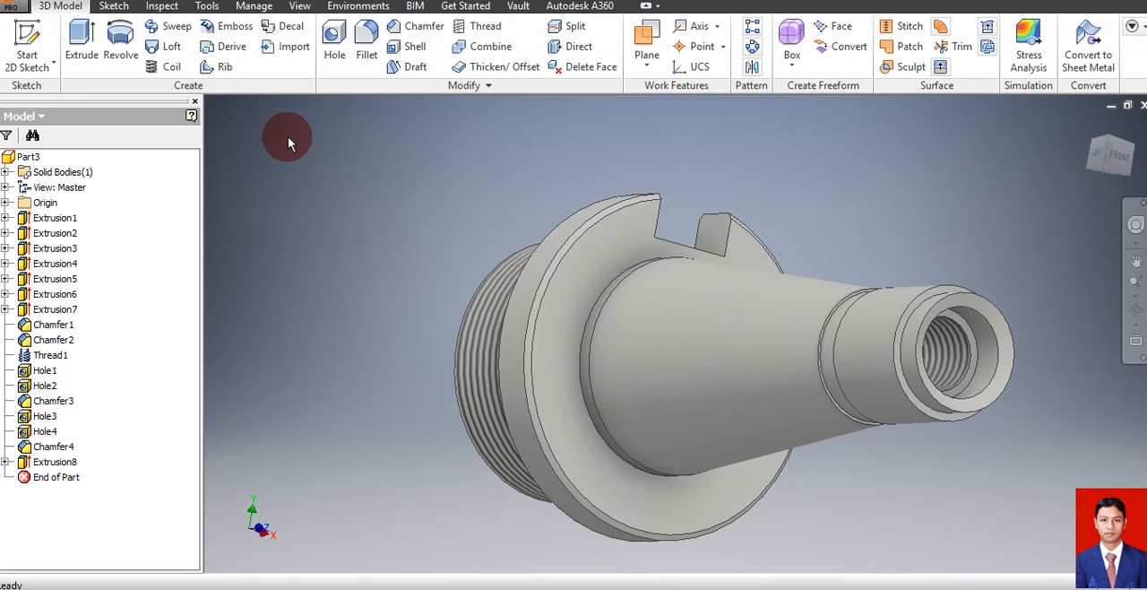
{"action": "left_click", "coordinate": [753, 68]}
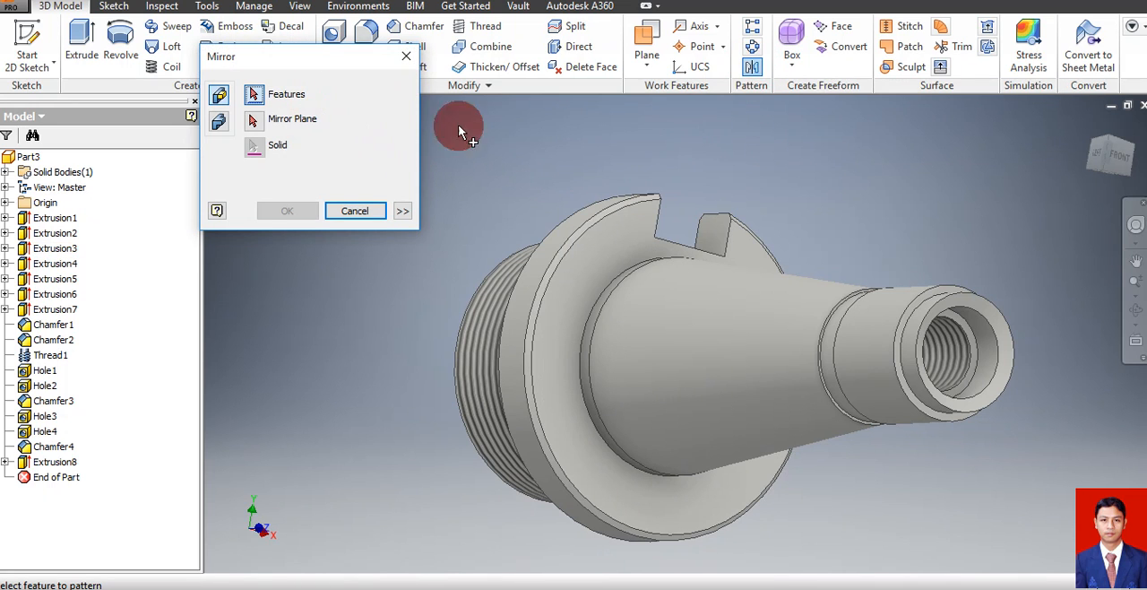
{"action": "left_click", "coordinate": [709, 231]}
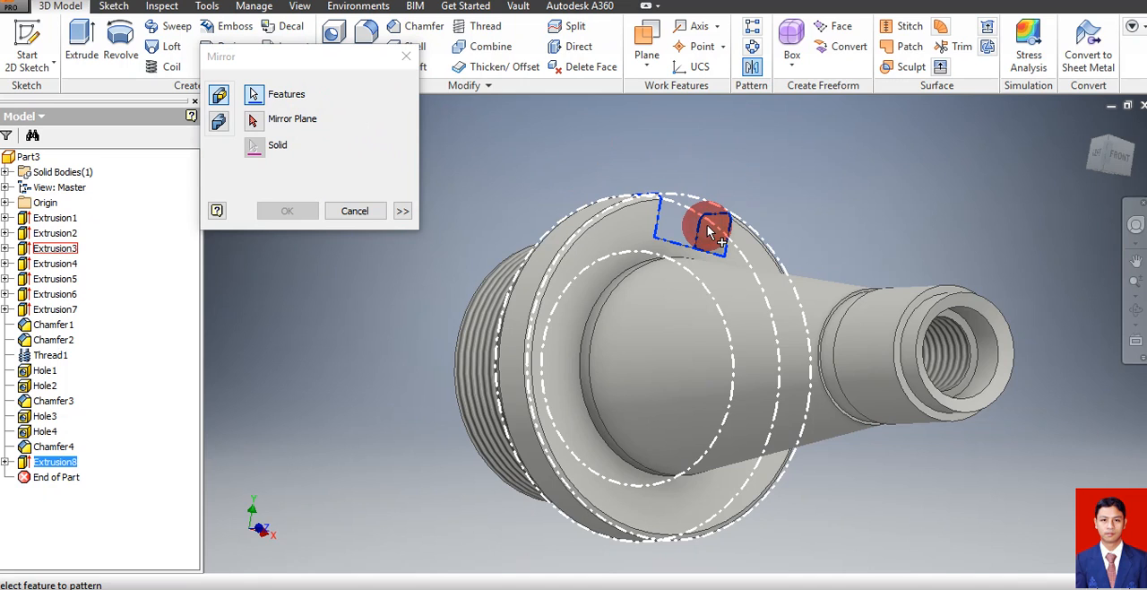
{"action": "left_click", "coordinate": [253, 121]}
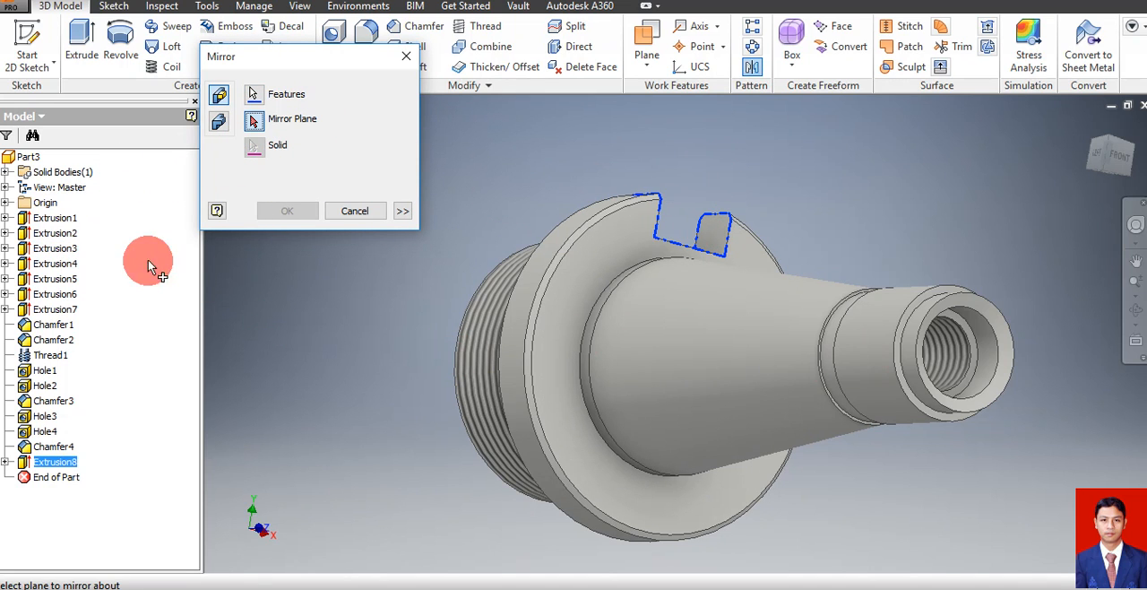
{"action": "left_click", "coordinate": [6, 204]}
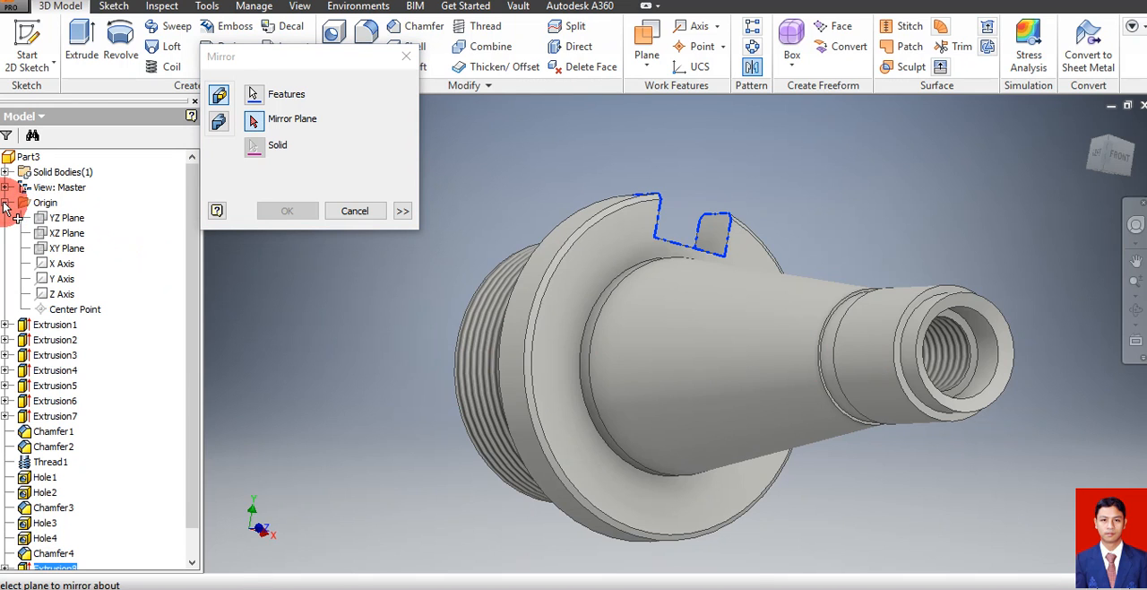
{"action": "left_click", "coordinate": [68, 233]}
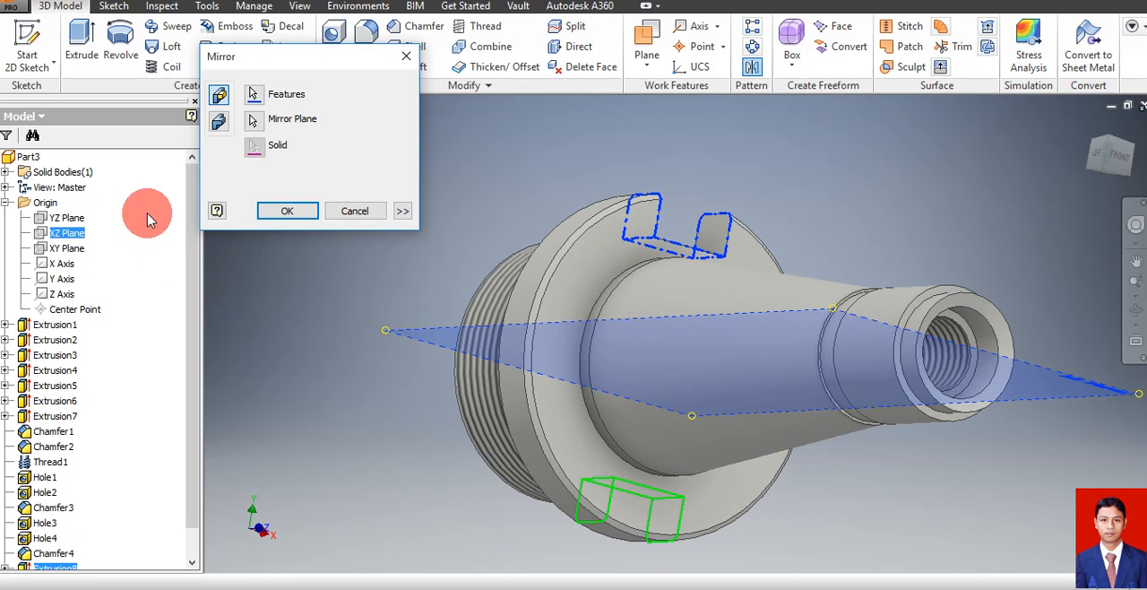
{"action": "left_click", "coordinate": [287, 210]}
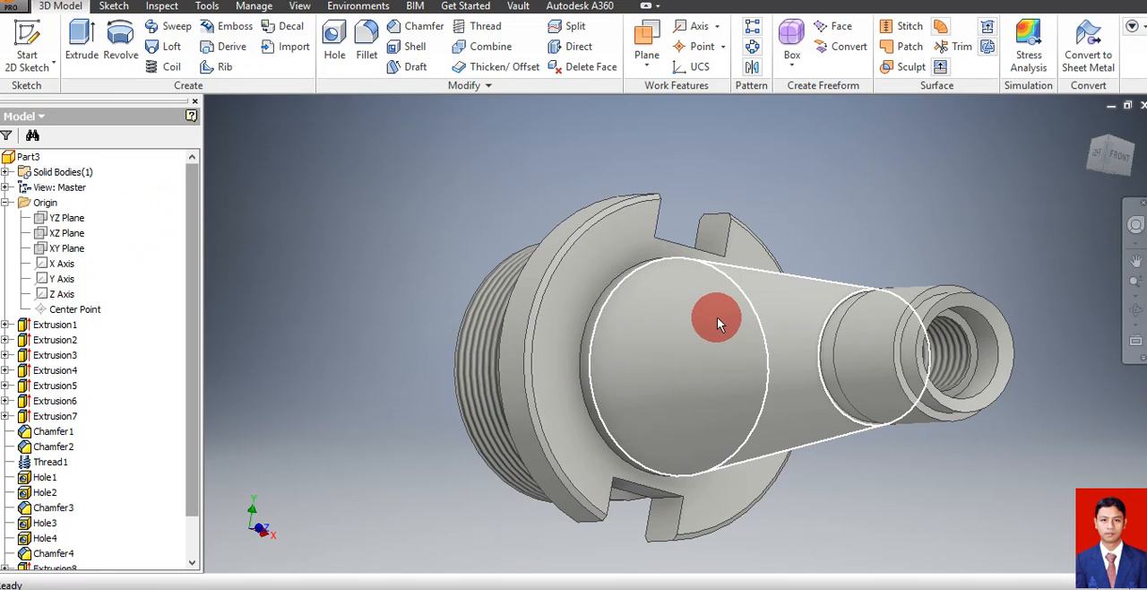
{"action": "left_click", "coordinate": [341, 292]}
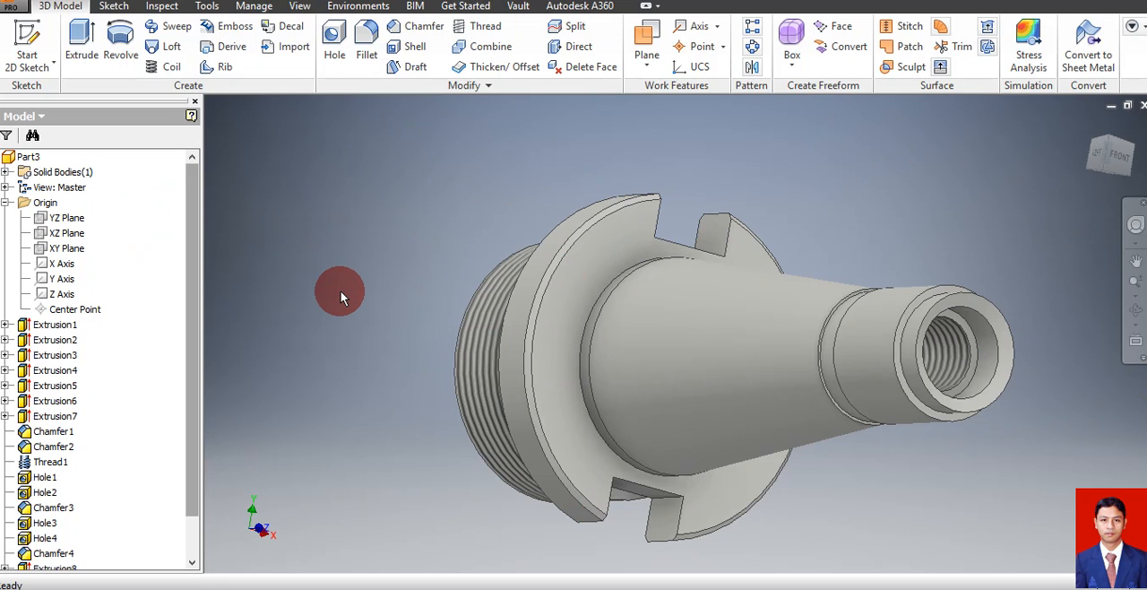
Save a copy of the part on the Desktop under the file name Part1
{"action": "left_click", "coordinate": [16, 10]}
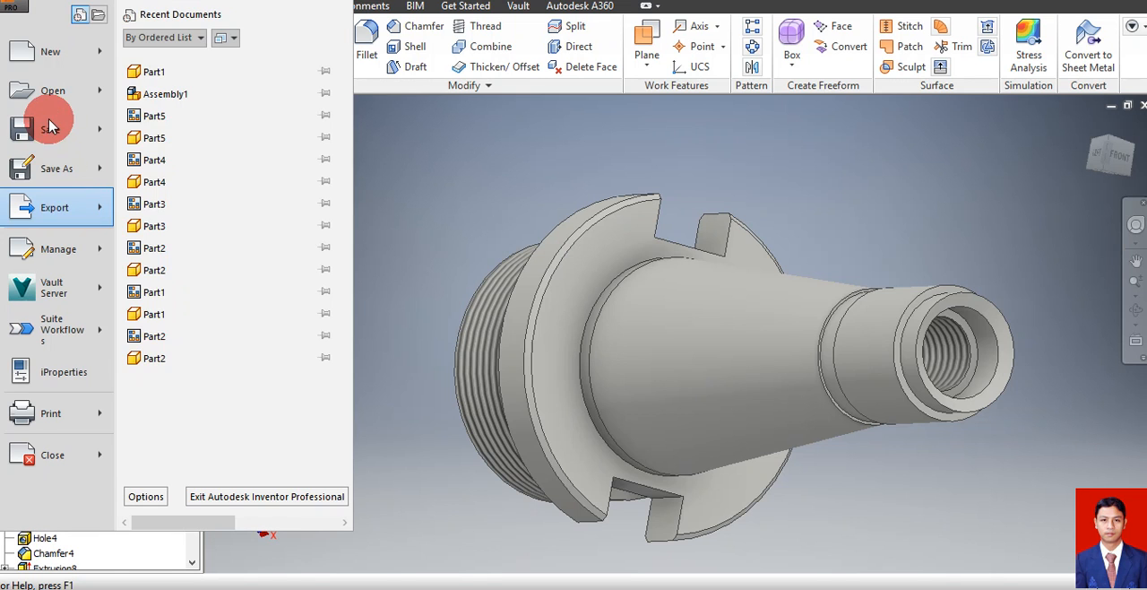
{"action": "left_click", "coordinate": [55, 170]}
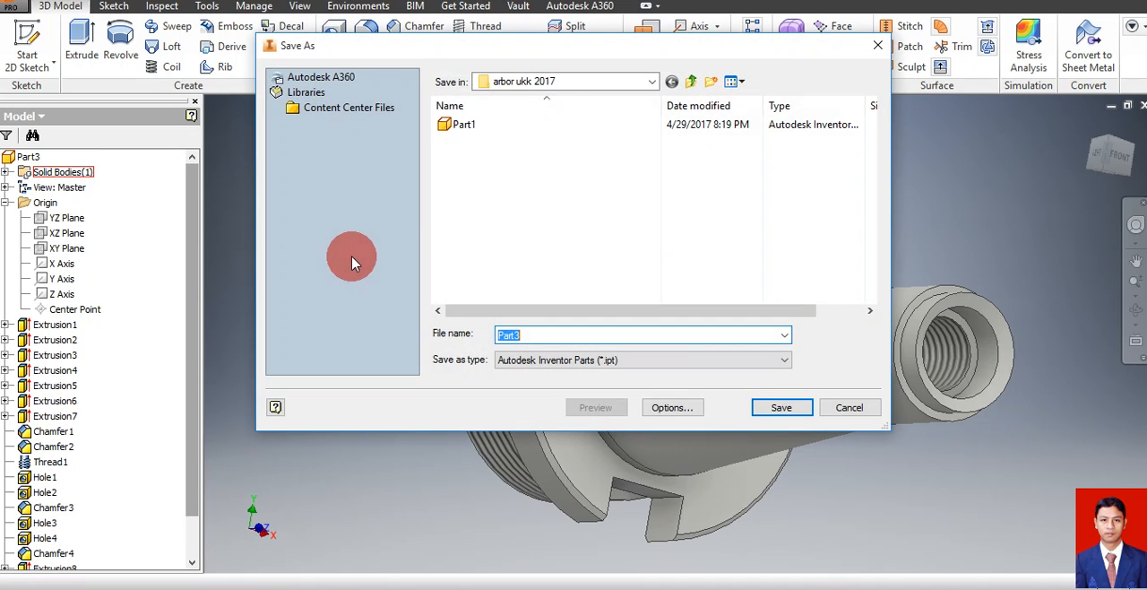
{"action": "left_click", "coordinate": [650, 82]}
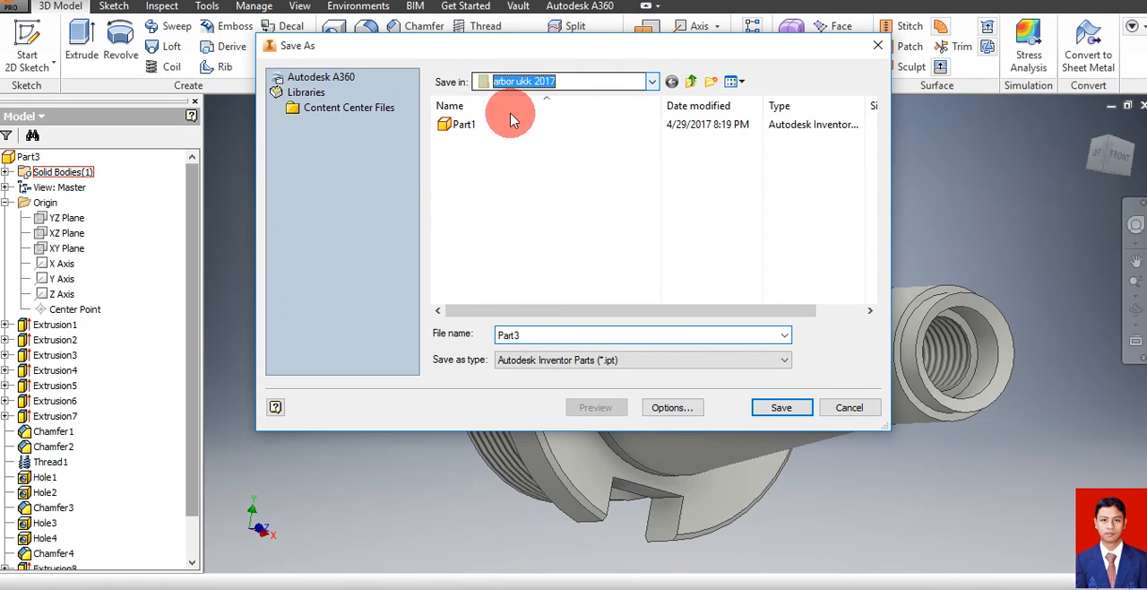
{"action": "left_click", "coordinate": [511, 82]}
{"action": "left_click", "coordinate": [508, 113]}
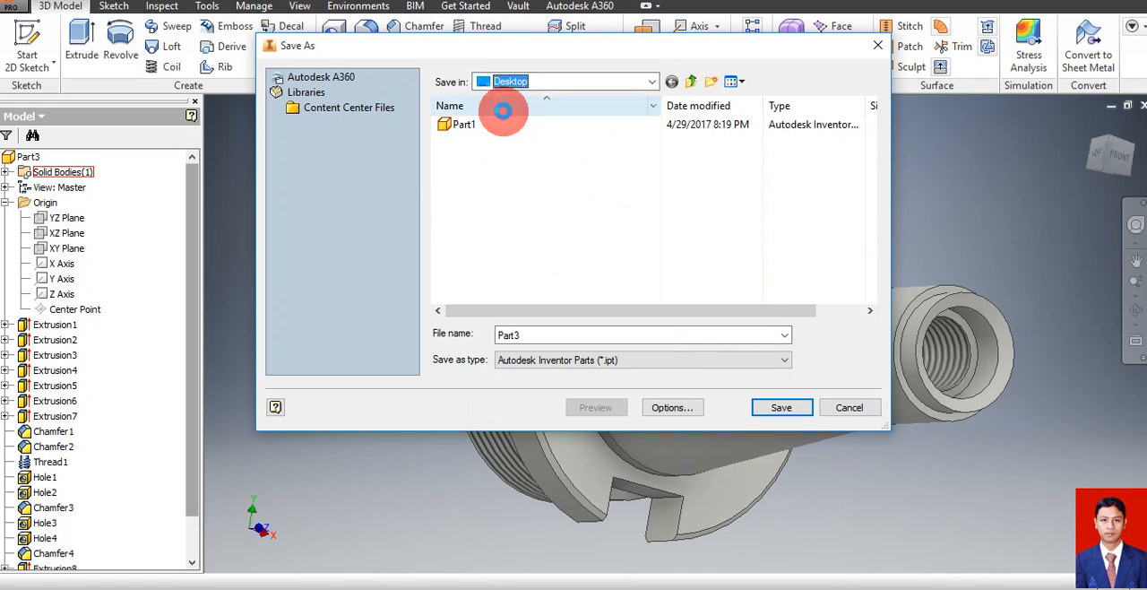
{"action": "double_click", "coordinate": [554, 334]}
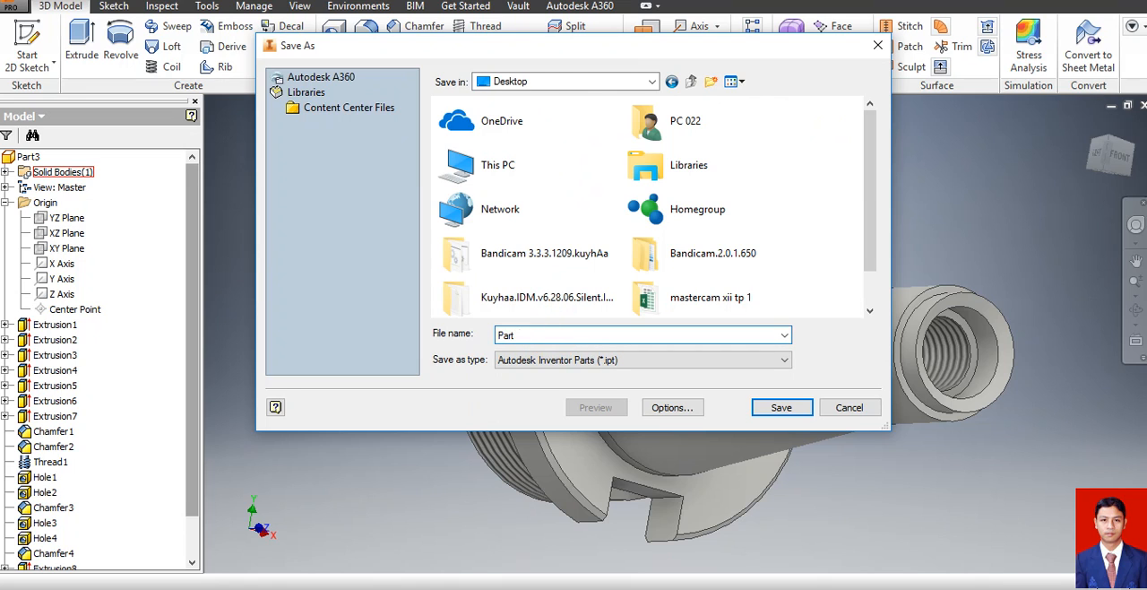
{"action": "left_click", "coordinate": [782, 408]}
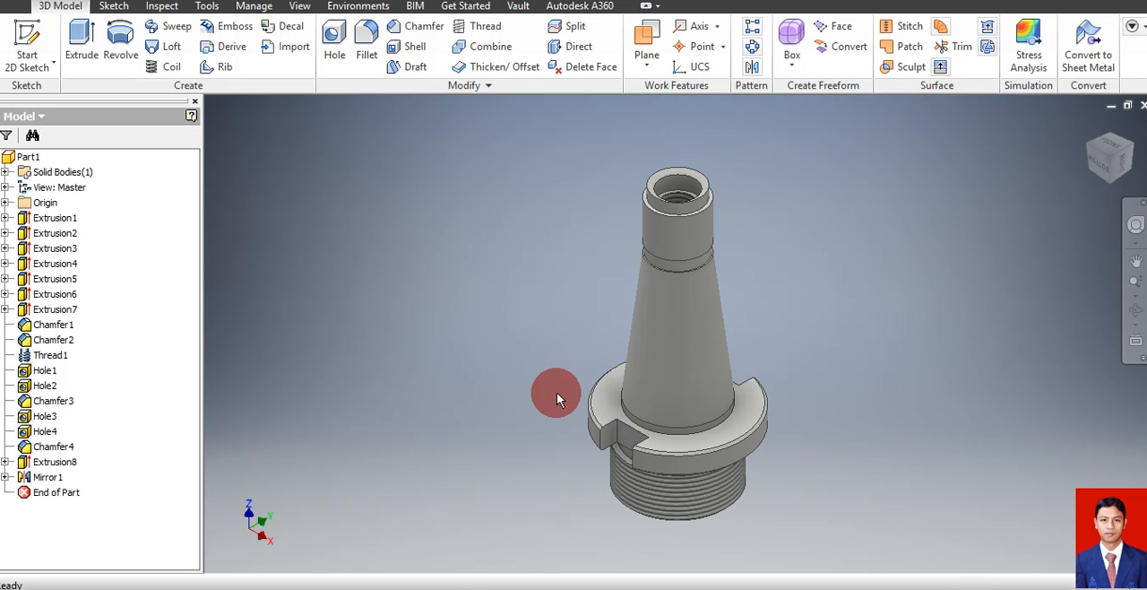
Start a new drawing from the metric SNI 2.idw template
{"action": "left_click", "coordinate": [54, 170]}
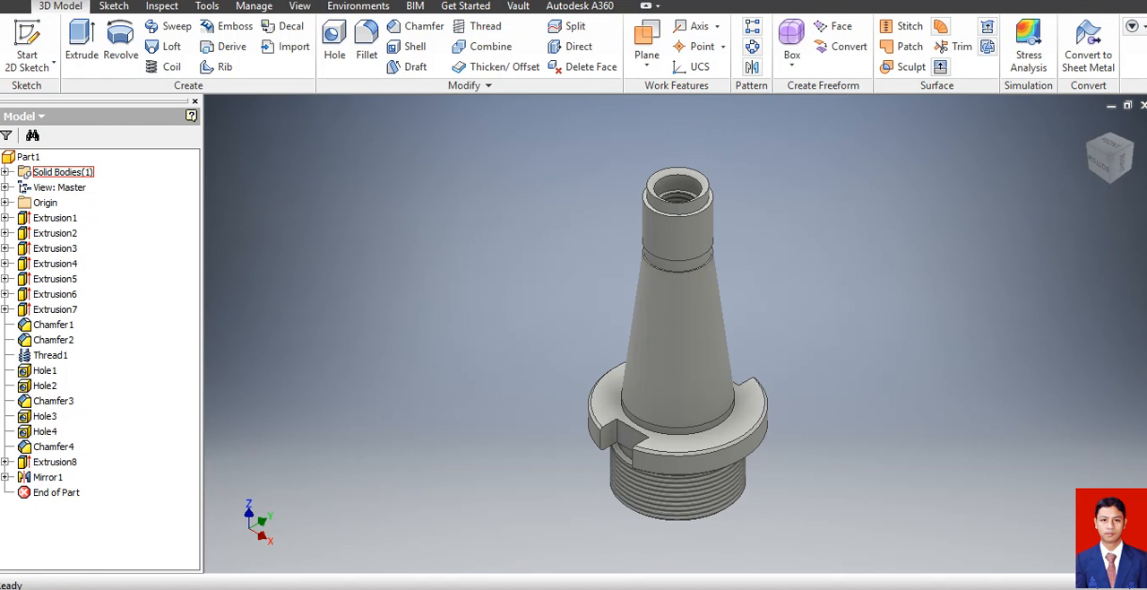
{"action": "left_click", "coordinate": [452, 196]}
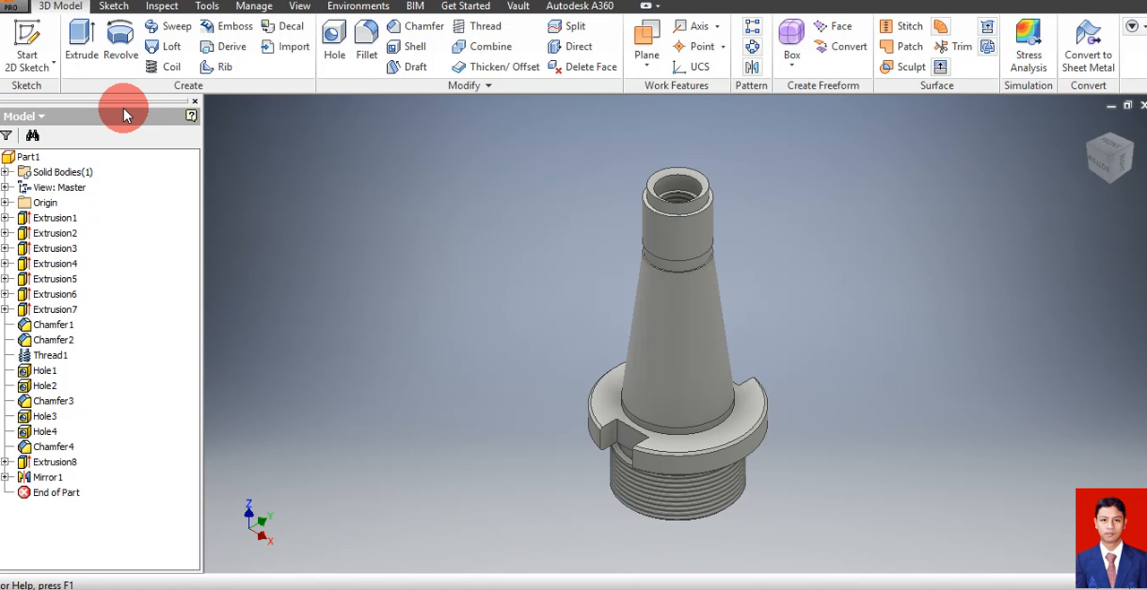
{"action": "left_click", "coordinate": [25, 14]}
{"action": "left_click", "coordinate": [41, 55]}
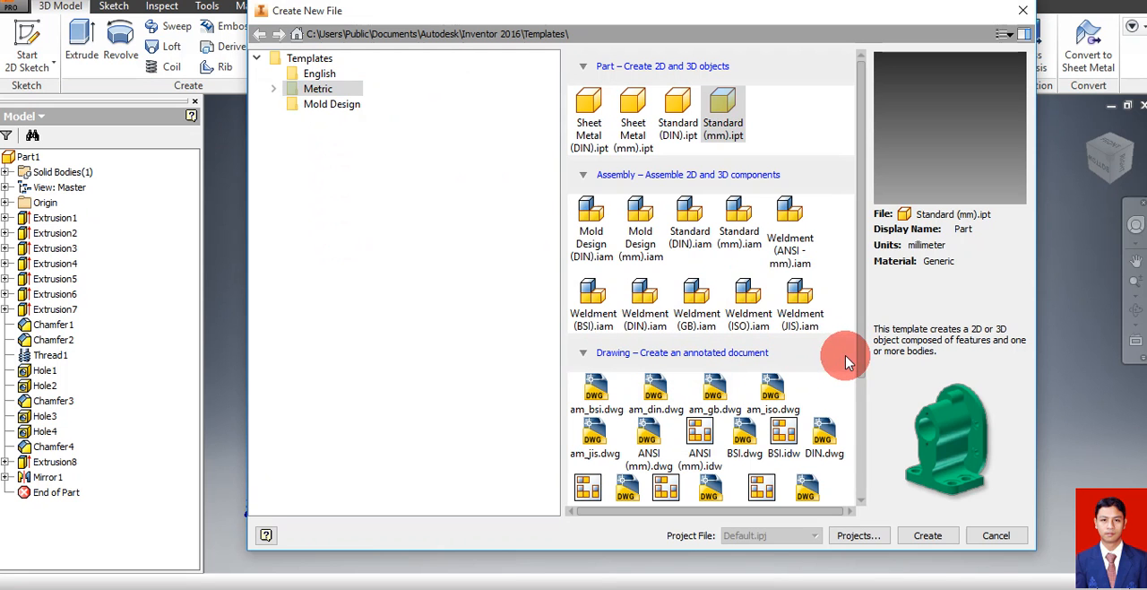
{"action": "left_click_drag", "start_coordinate": [863, 368], "coordinate": [868, 491]}
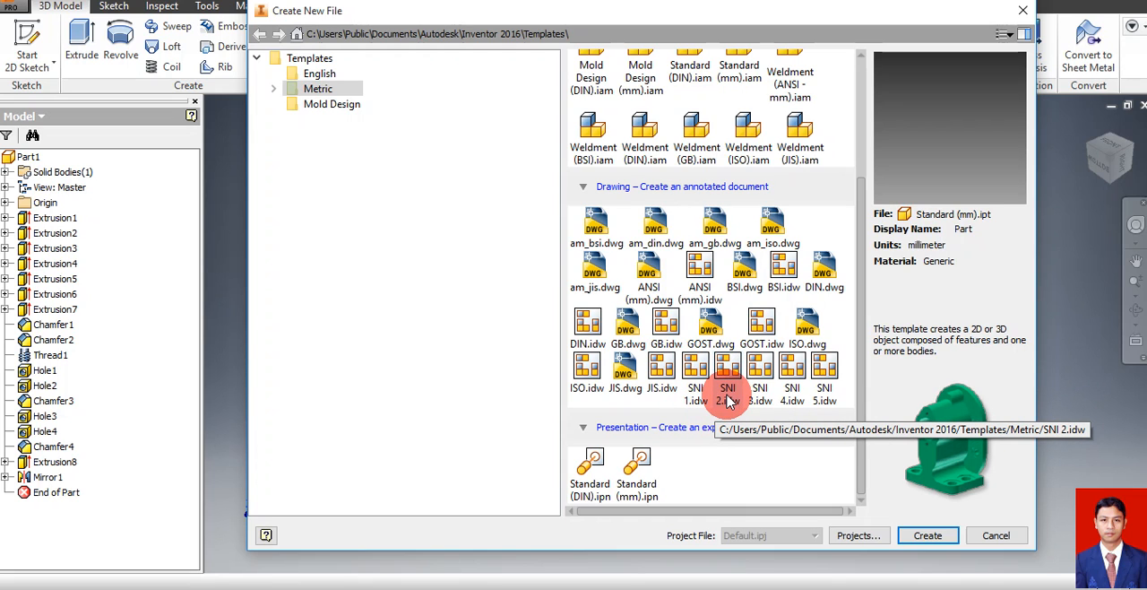
{"action": "left_click", "coordinate": [728, 399]}
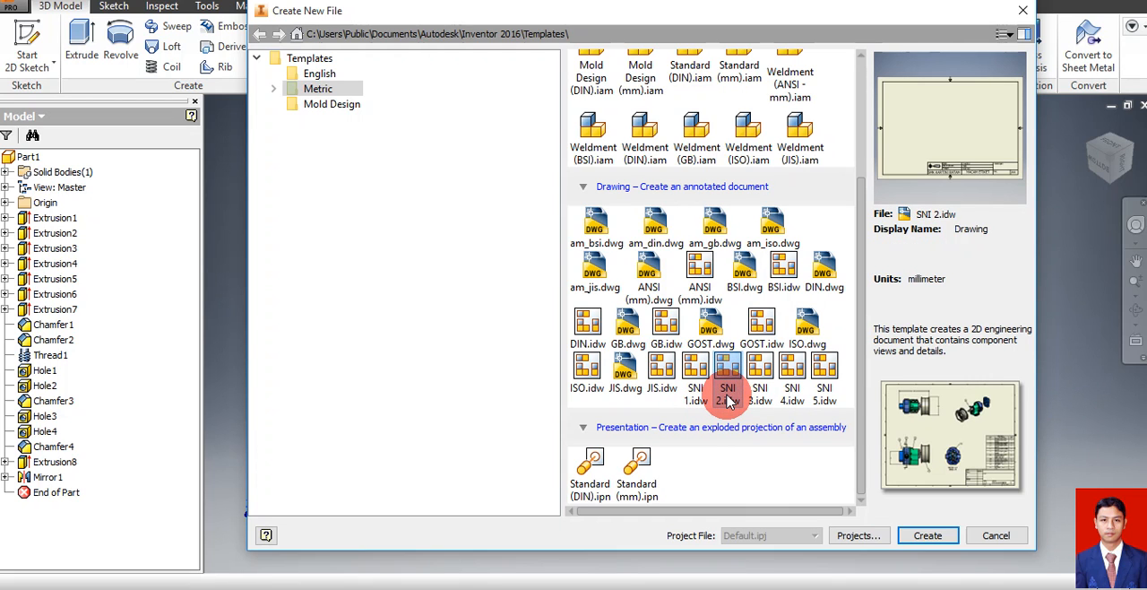
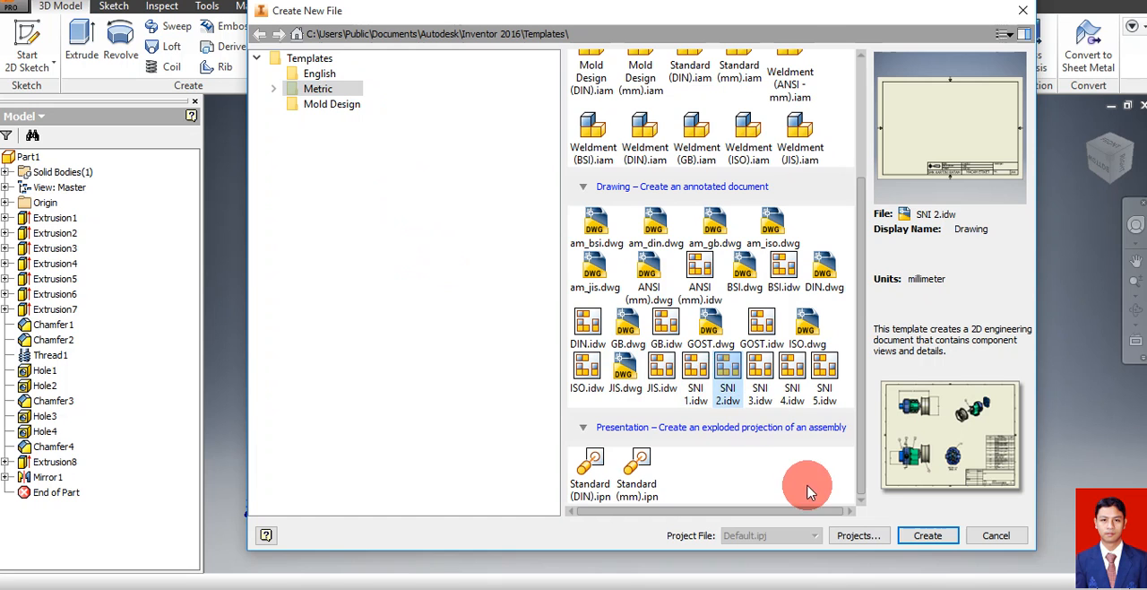
Create the drawing from the selected template, accept the style library definitions, and open the ISO title block for editing
{"action": "left_click", "coordinate": [923, 537]}
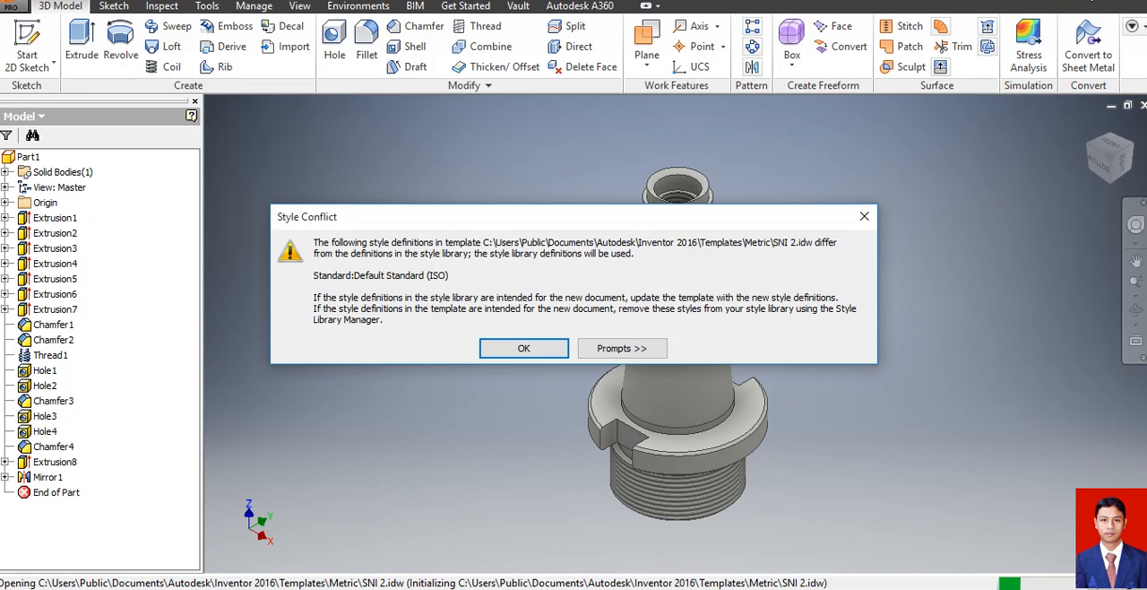
{"action": "left_click", "coordinate": [511, 346]}
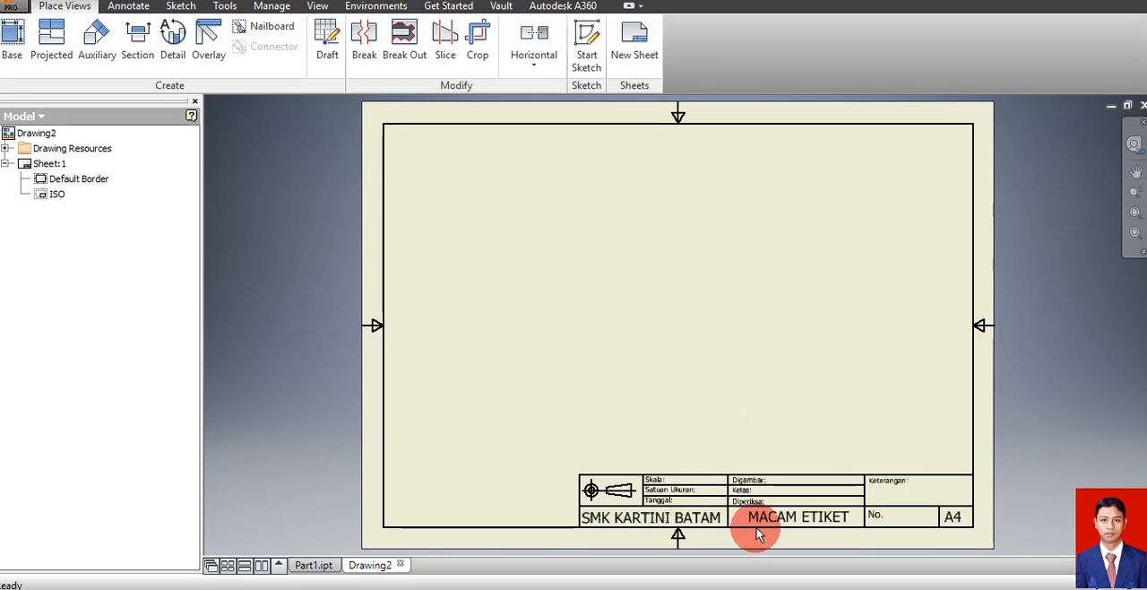
{"action": "right_click", "coordinate": [60, 205]}
{"action": "left_click", "coordinate": [101, 244]}
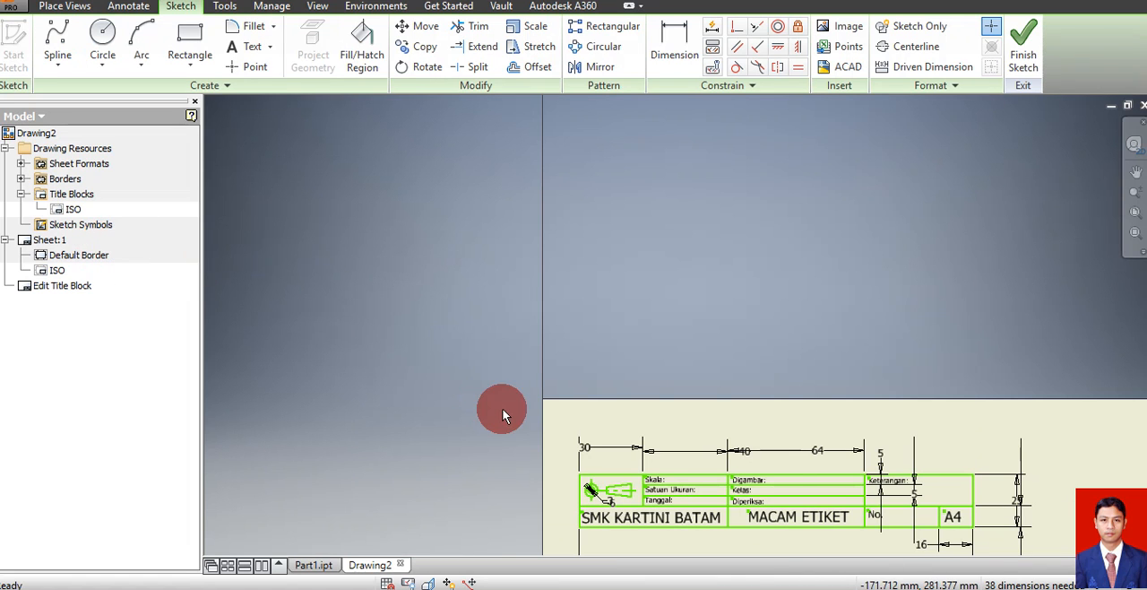
Change the drawing title in the title block to POROS ARBOR and save the edits to ISO
{"action": "double_click", "coordinate": [782, 520]}
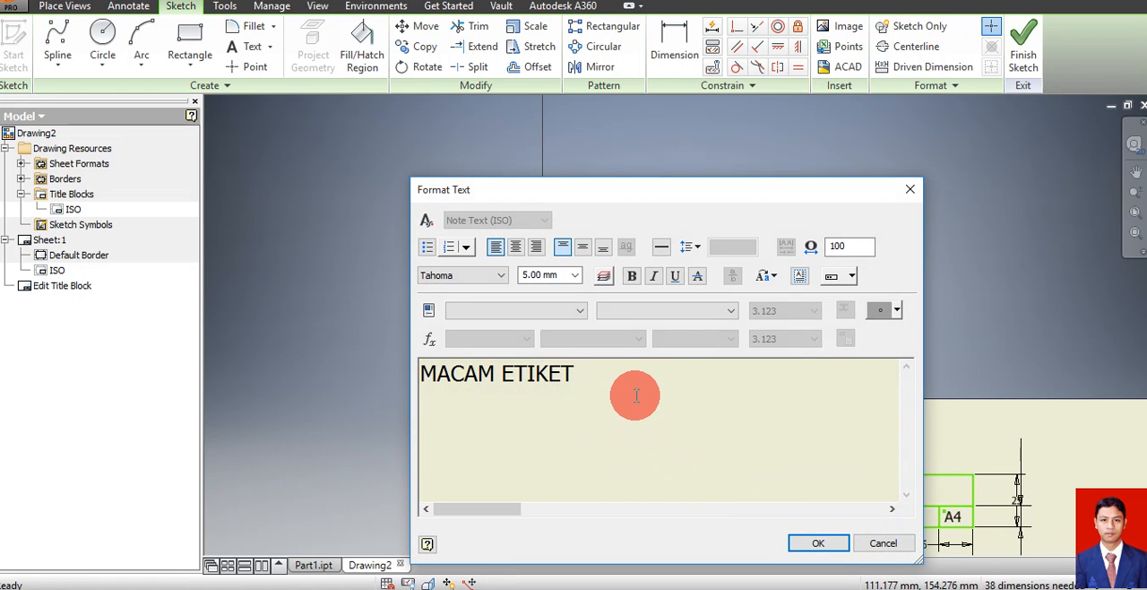
{"action": "key", "text": "BackSpace"}
{"action": "key", "text": "BackSpace"}
{"action": "key", "text": "BackSpace"}
{"action": "key", "text": "BackSpace"}
{"action": "key", "text": "BackSpace"}
{"action": "key", "text": "BackSpace"}
{"action": "key", "text": "BackSpace"}
{"action": "key", "text": "BackSpace"}
{"action": "key", "text": "BackSpace"}
{"action": "key", "text": "BackSpace"}
{"action": "key", "text": "BackSpace"}
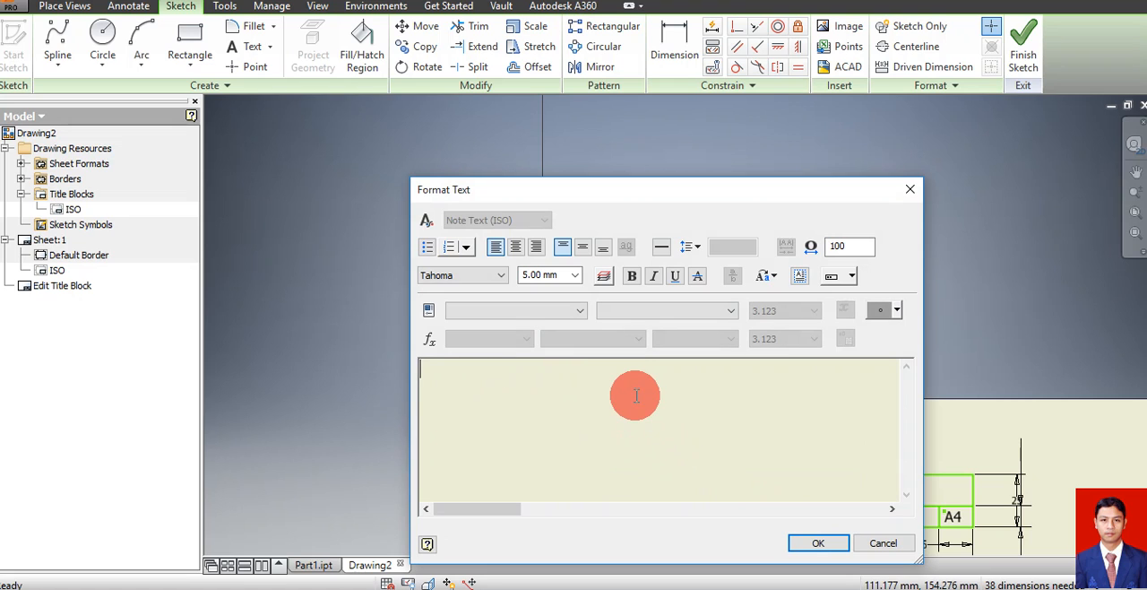
{"action": "left_click", "coordinate": [636, 395]}
{"action": "type", "text": "POROS ARBOR"}
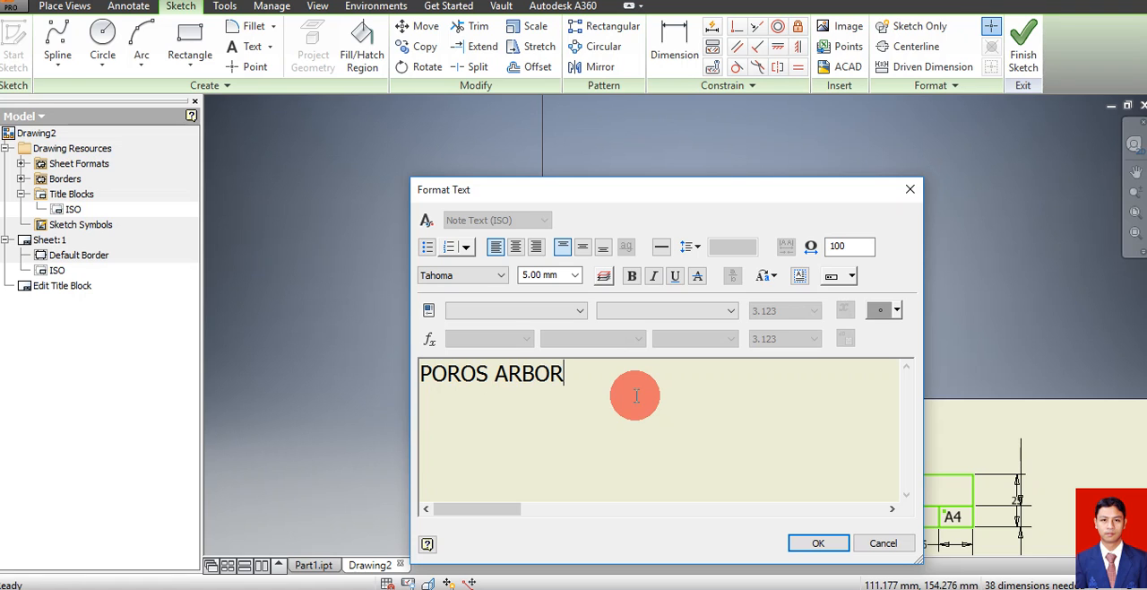
{"action": "left_click", "coordinate": [813, 542]}
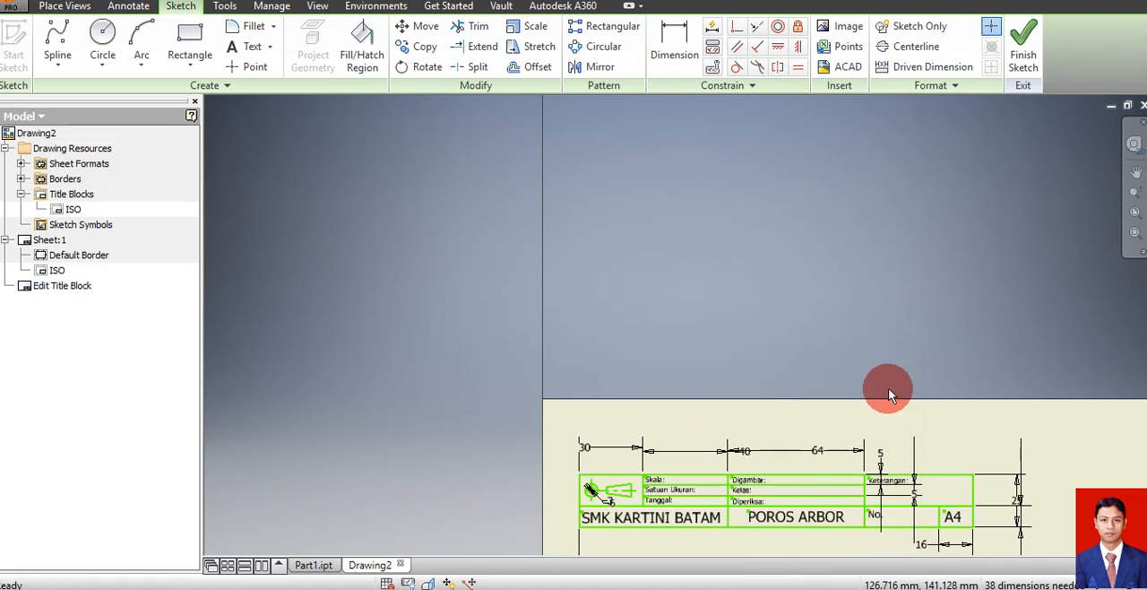
{"action": "left_click", "coordinate": [1023, 56]}
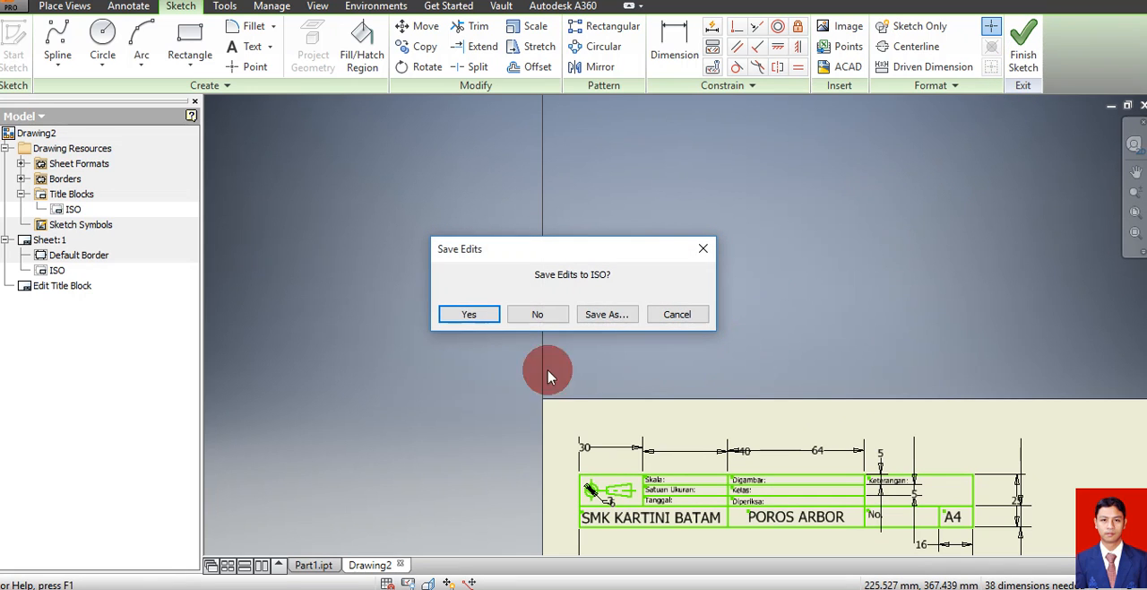
{"action": "left_click", "coordinate": [468, 313]}
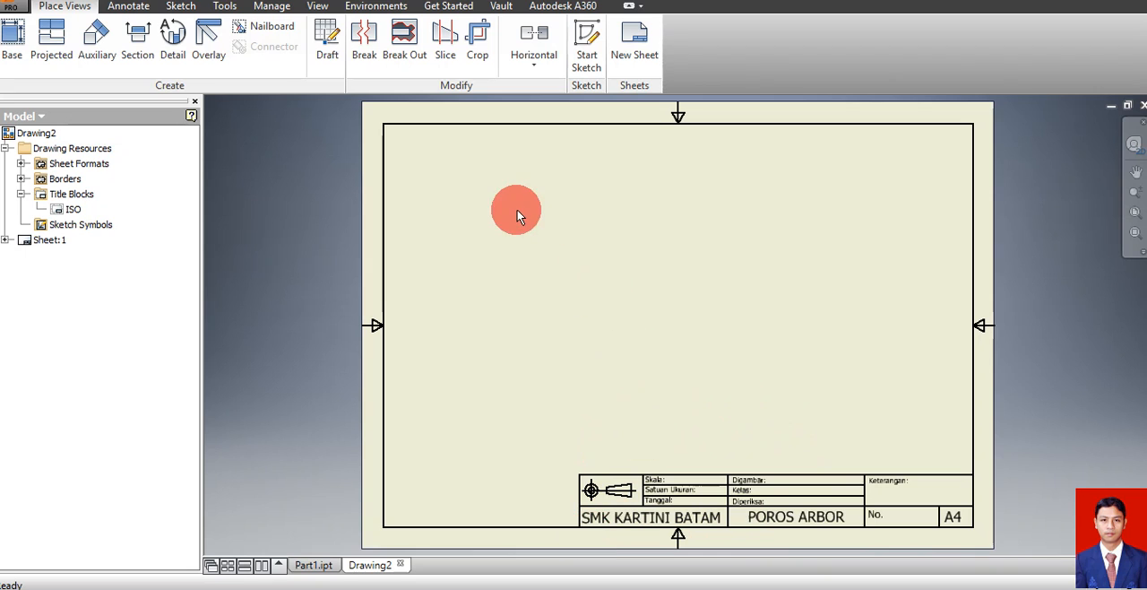
Start a base view of Part1.ipt in the front orientation, rotated 90° so the flange notches lie at the sides
{"action": "left_click", "coordinate": [16, 61]}
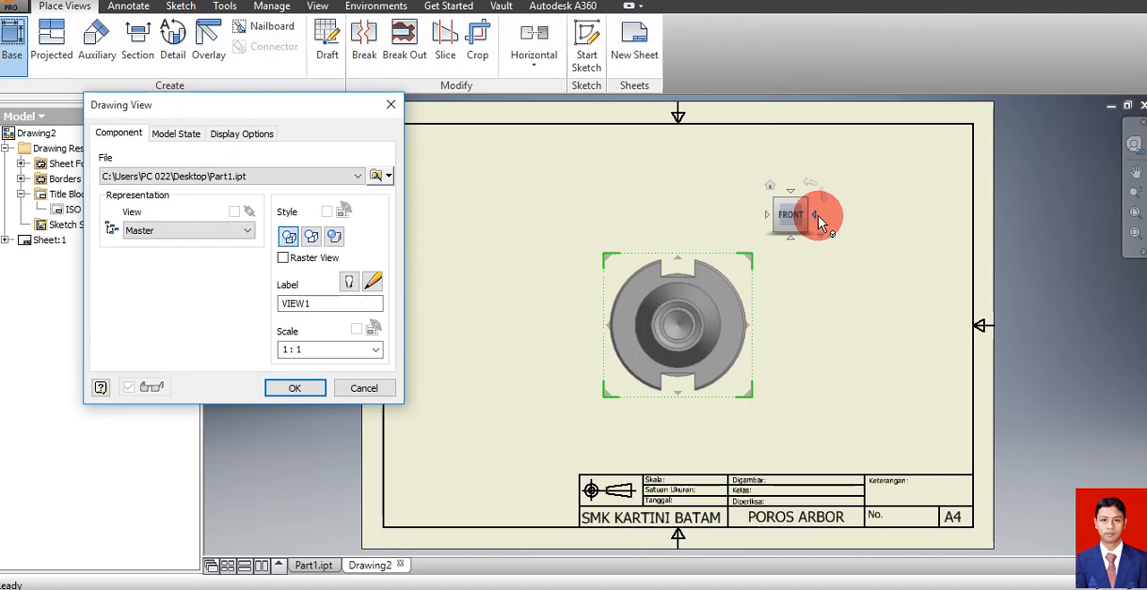
{"action": "left_click", "coordinate": [815, 215]}
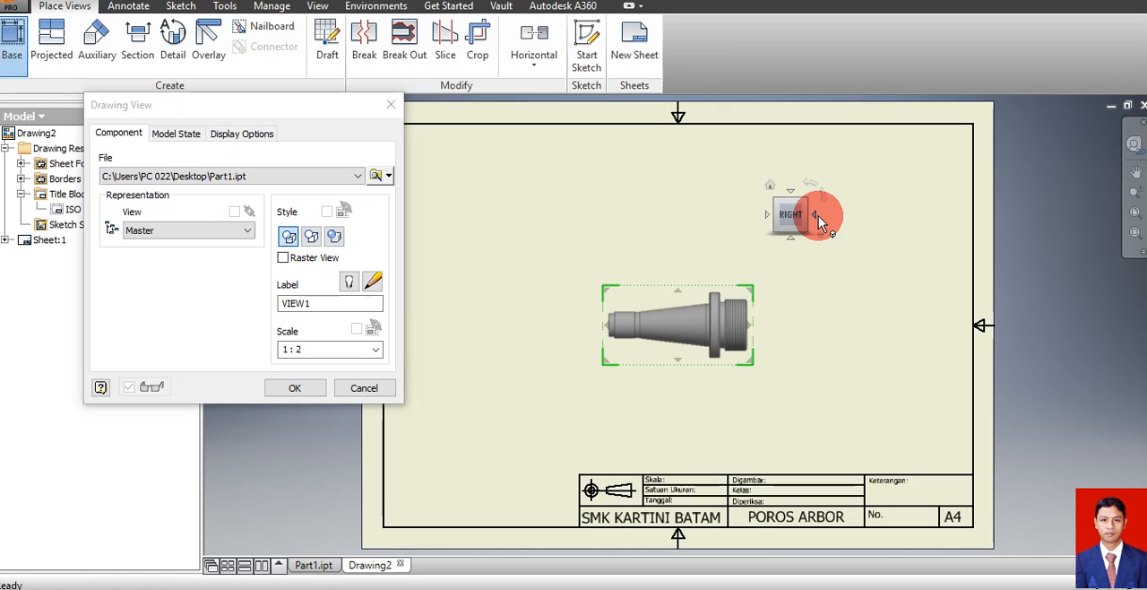
{"action": "left_click", "coordinate": [818, 215]}
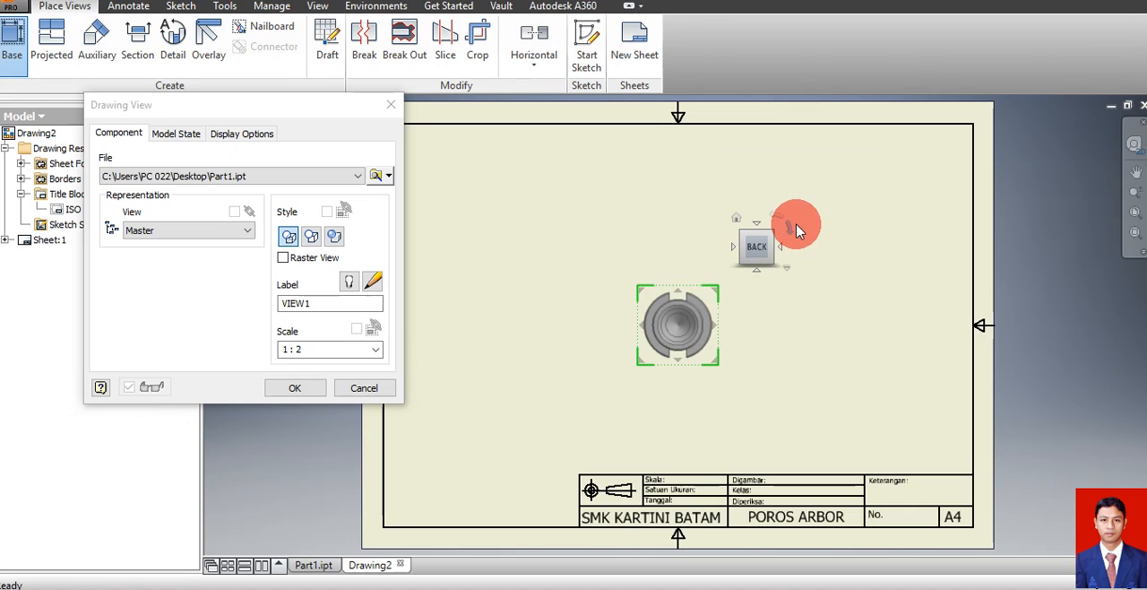
{"action": "left_click", "coordinate": [737, 244]}
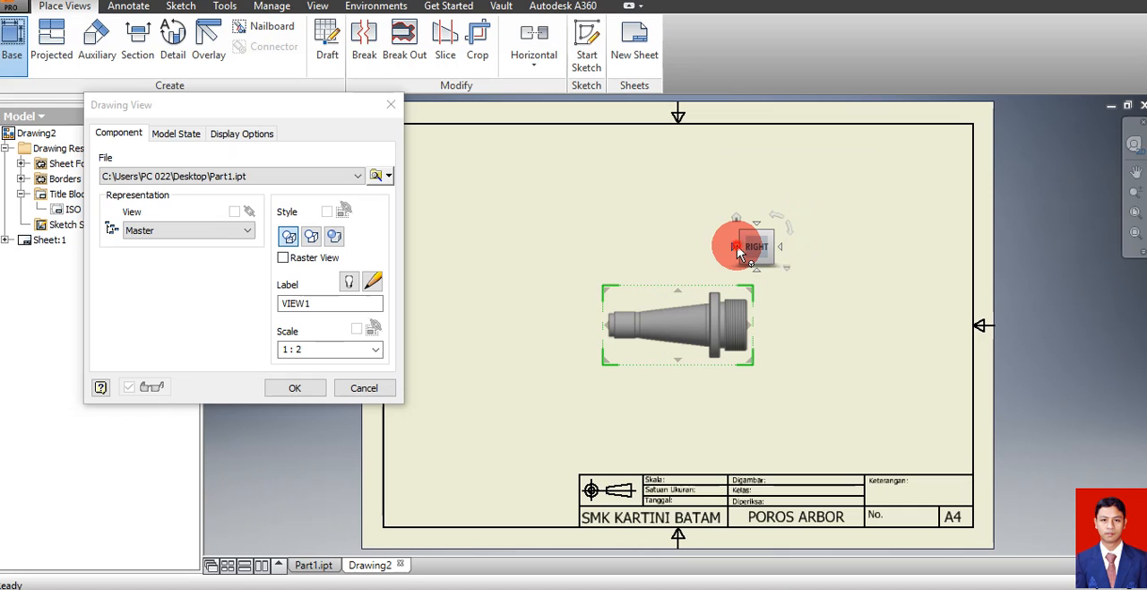
{"action": "left_click", "coordinate": [736, 245]}
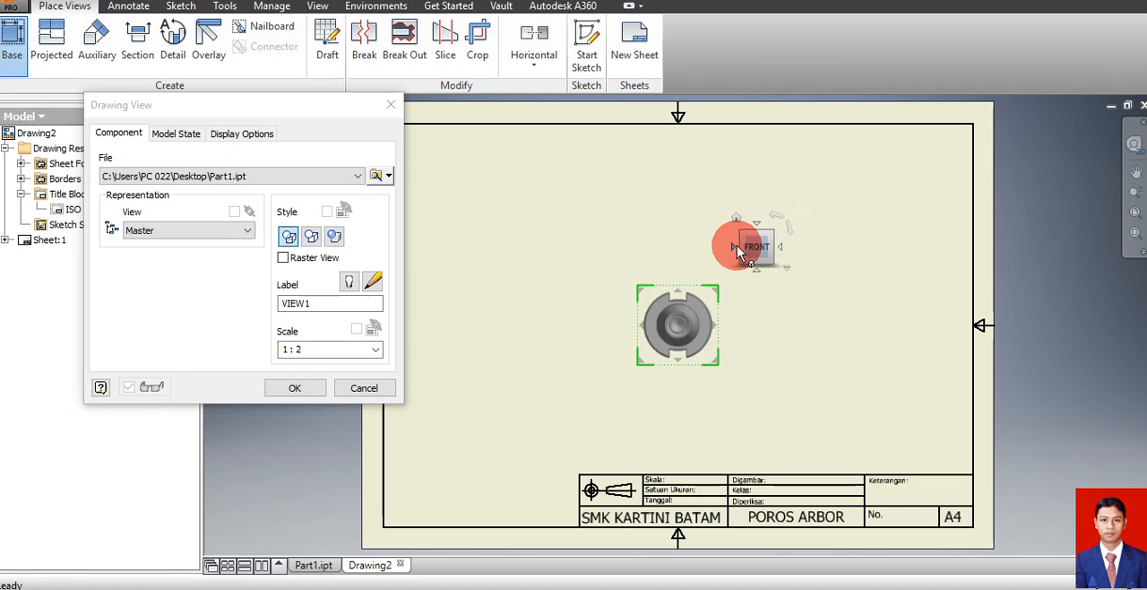
{"action": "left_click", "coordinate": [777, 220]}
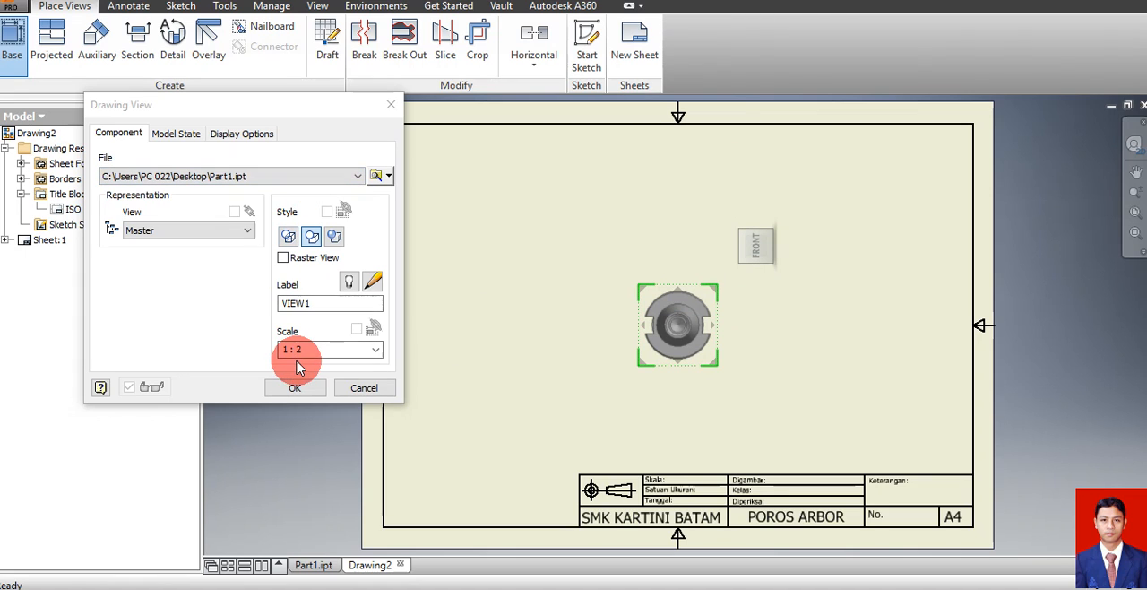
Set the base view to hidden lines removed at scale 1:1, create it, and move it to the right half of the sheet
{"action": "left_click", "coordinate": [376, 351]}
{"action": "left_click", "coordinate": [327, 387]}
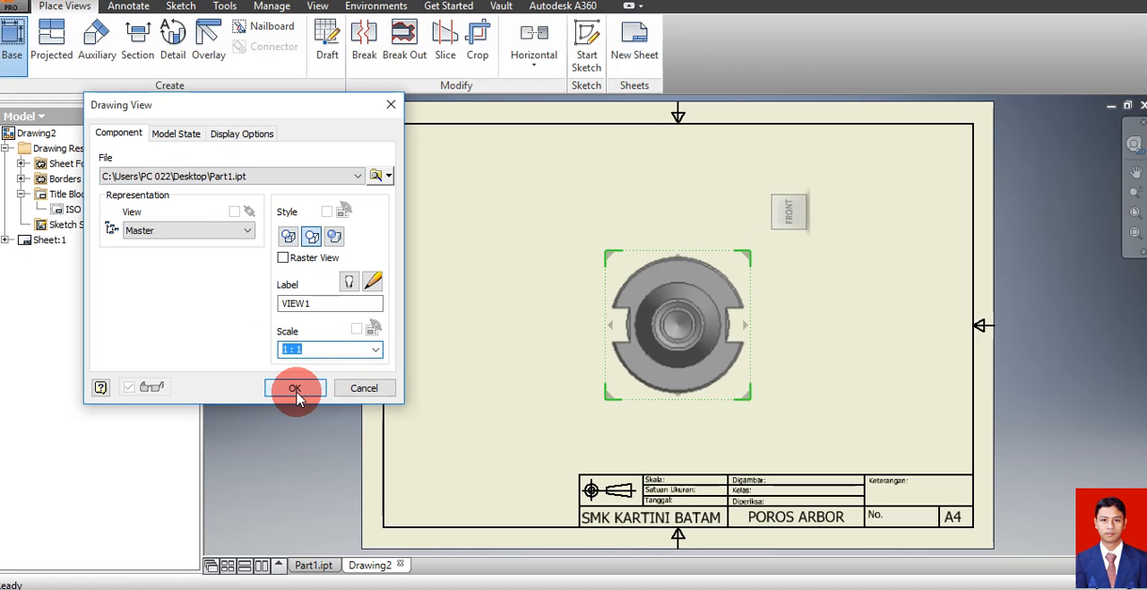
{"action": "left_click", "coordinate": [296, 389]}
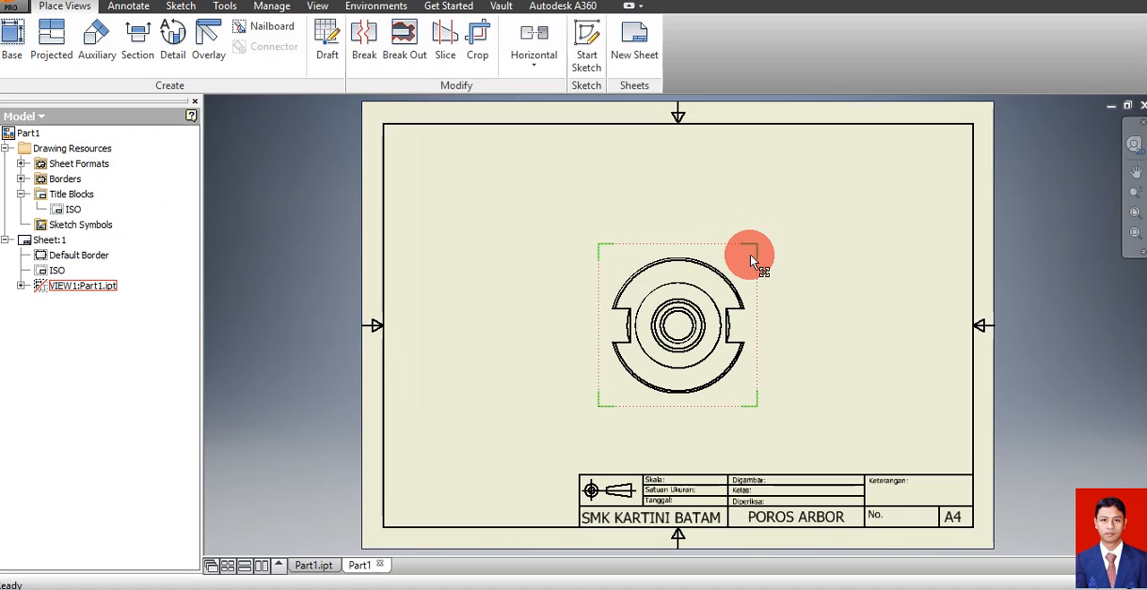
{"action": "left_click_drag", "start_coordinate": [750, 253], "coordinate": [922, 244]}
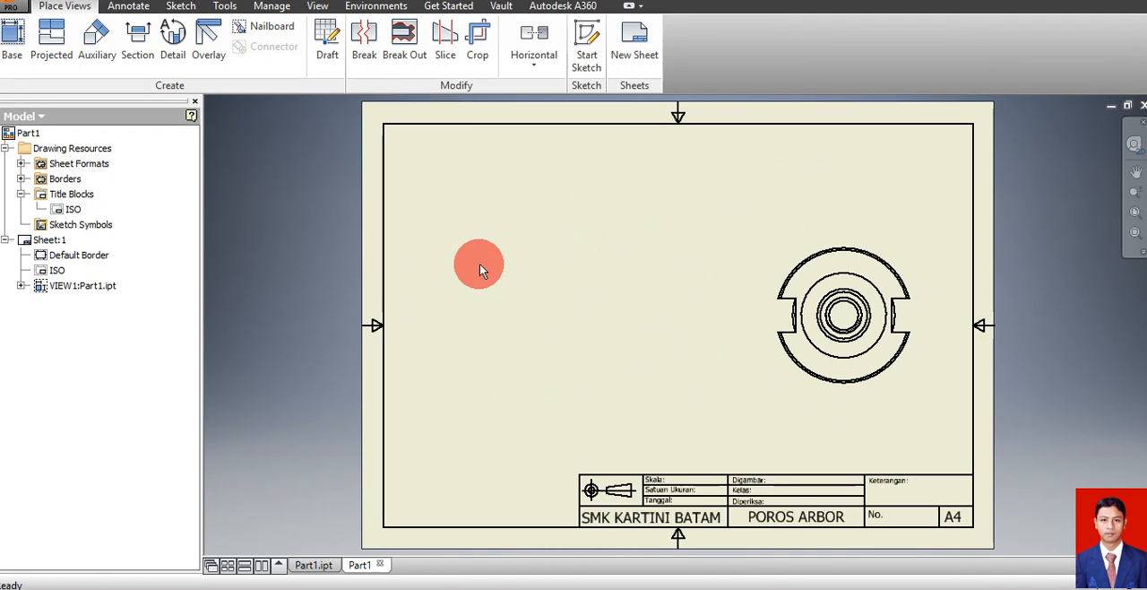
Define a section view of the base view with a vertical cutting line through its centre, extending past the flange at both ends
{"action": "left_click", "coordinate": [123, 7]}
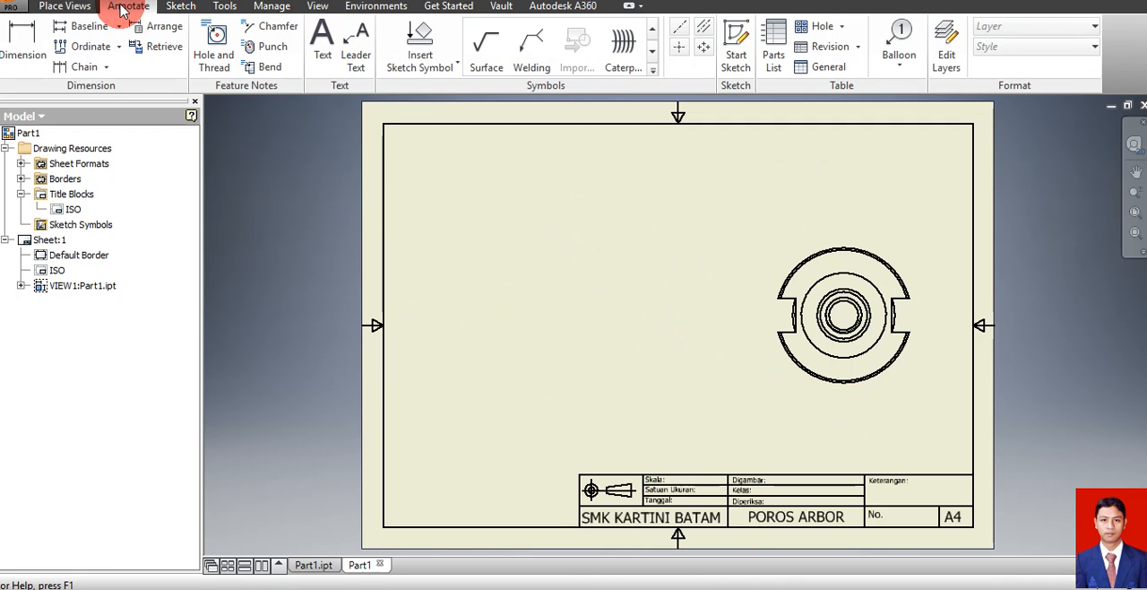
{"action": "left_click", "coordinate": [54, 6]}
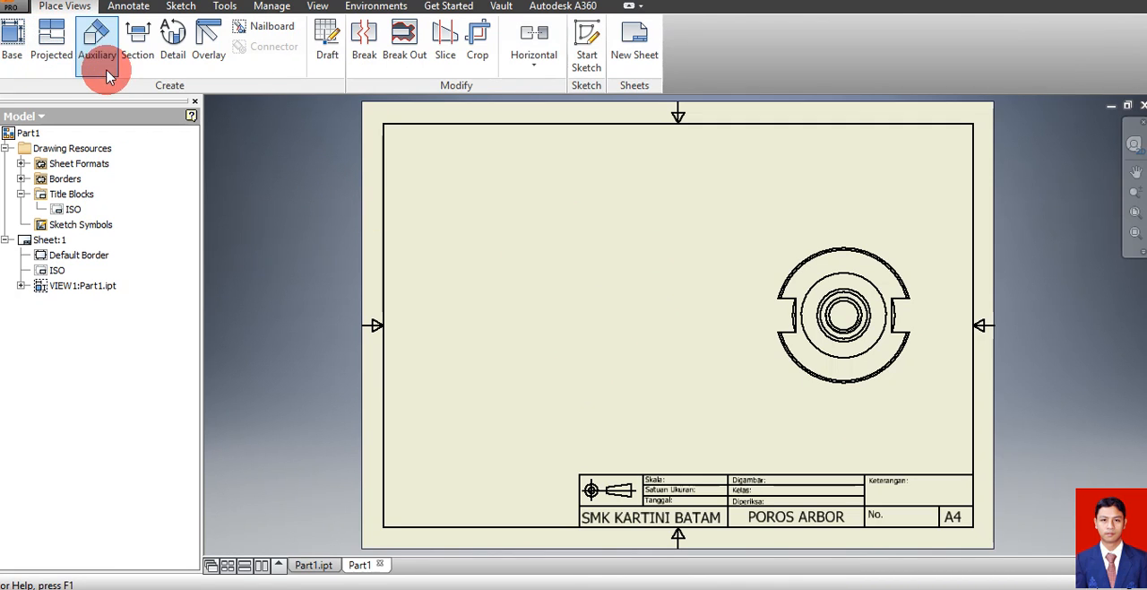
{"action": "left_click", "coordinate": [139, 57]}
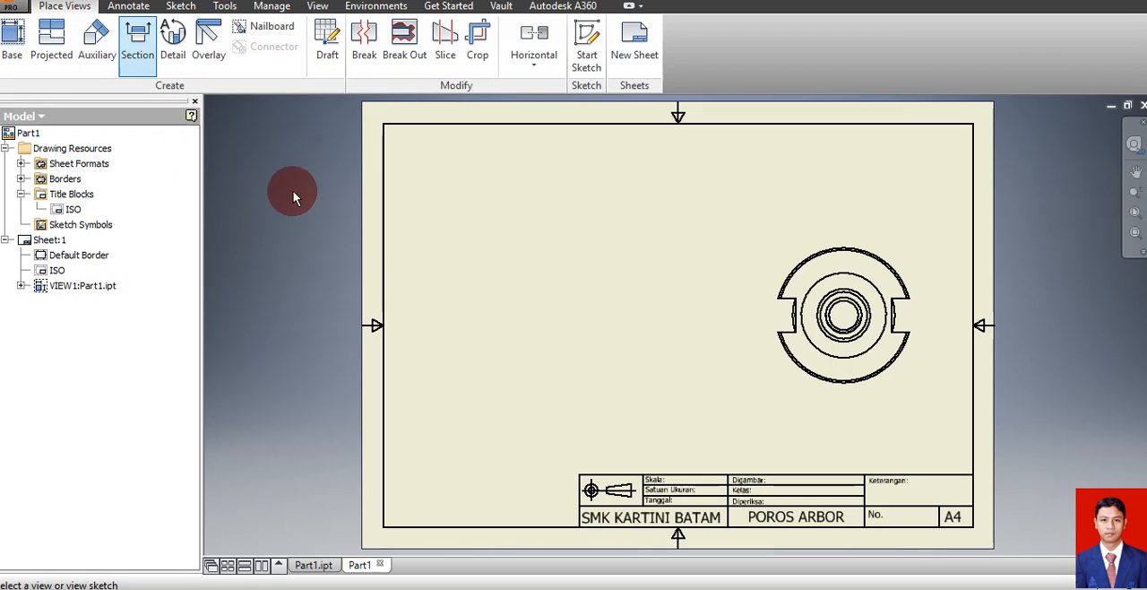
{"action": "left_click", "coordinate": [843, 359]}
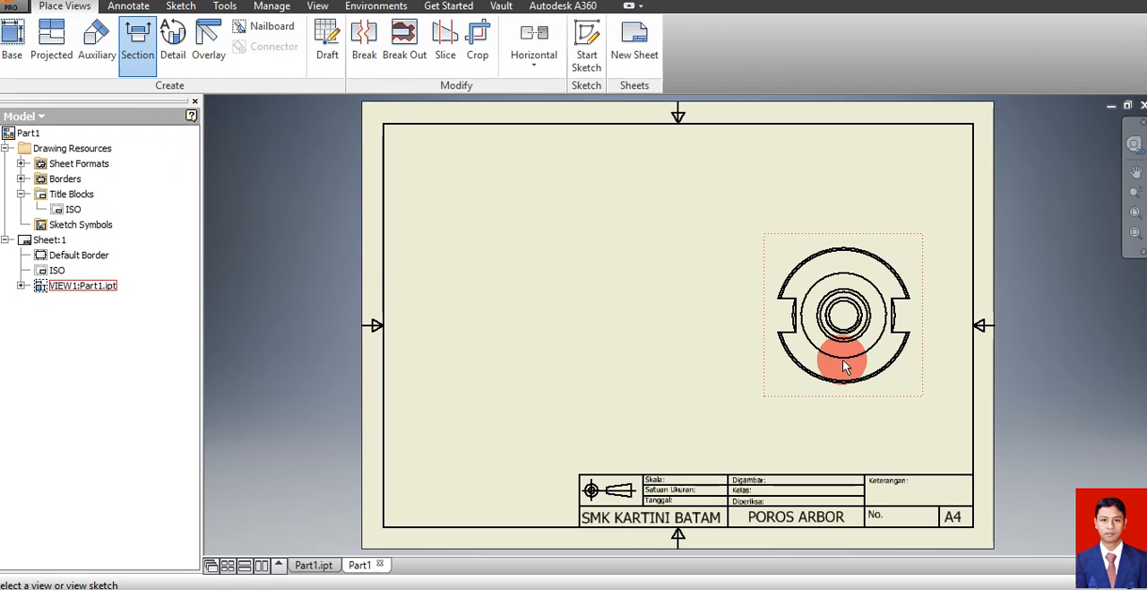
{"action": "left_click", "coordinate": [901, 253]}
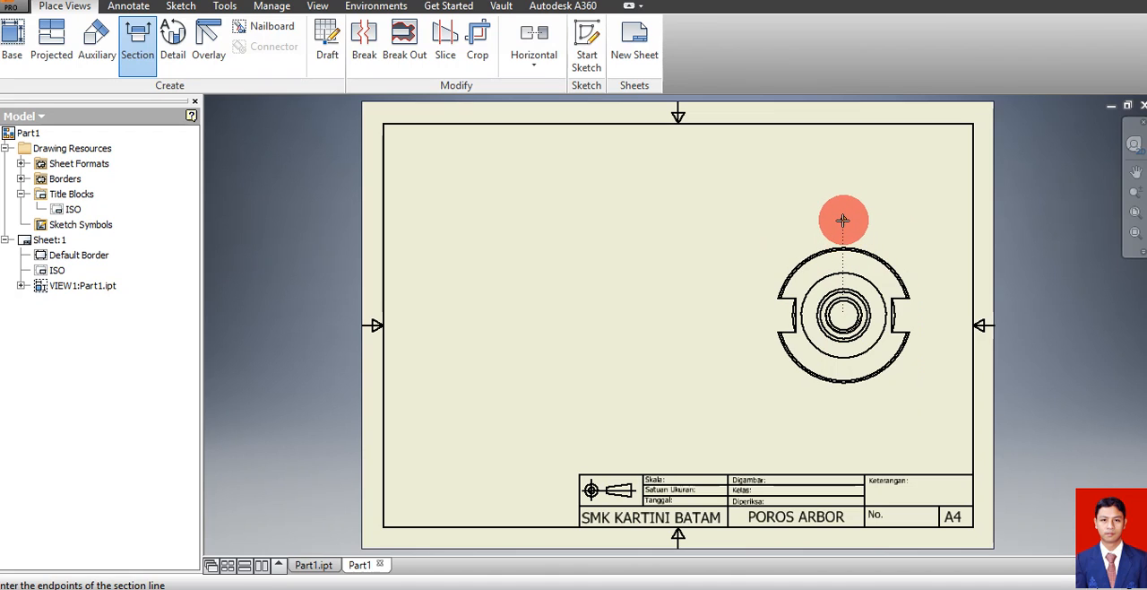
{"action": "left_click", "coordinate": [844, 220]}
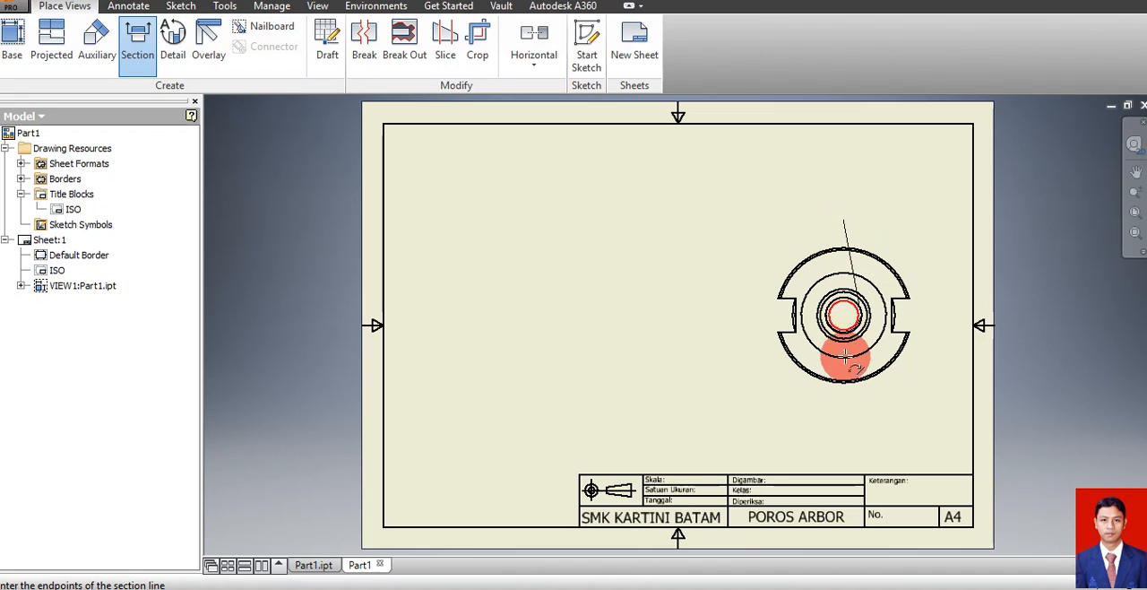
{"action": "left_click", "coordinate": [845, 413]}
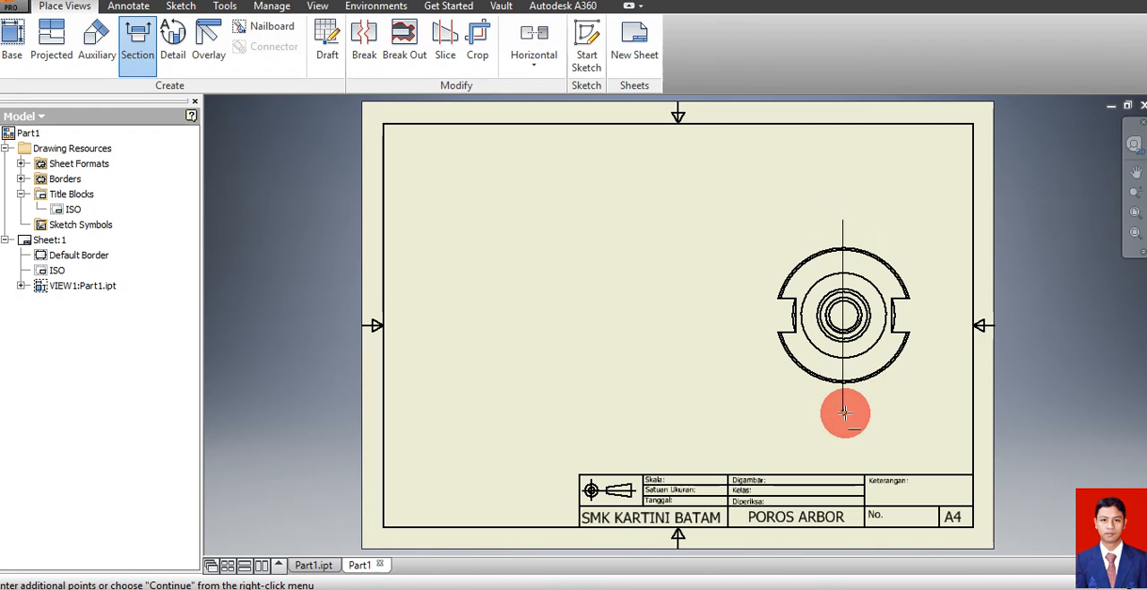
{"action": "right_click", "coordinate": [846, 412]}
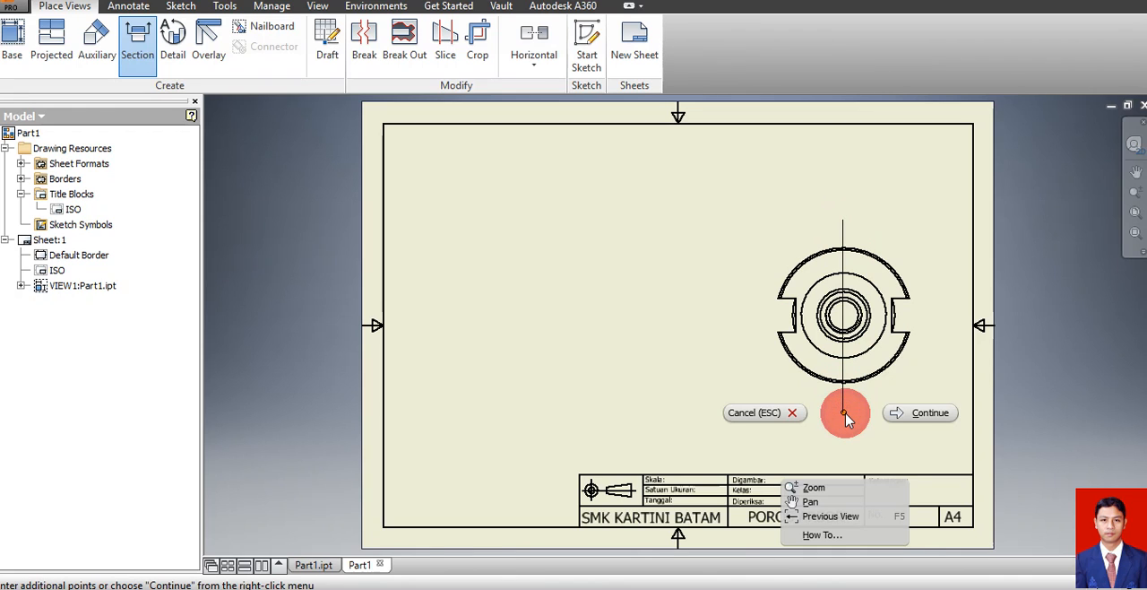
{"action": "left_click", "coordinate": [924, 414]}
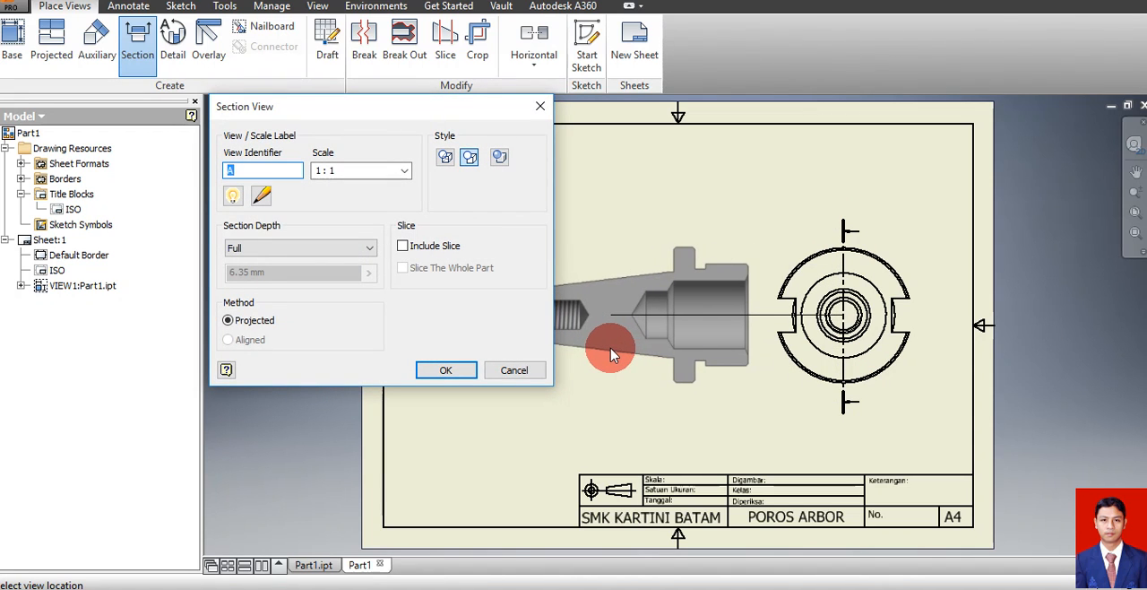
Place section view A-A at scale 1:1 beside the base view and shift it farther toward the sheet's left border
{"action": "left_click", "coordinate": [598, 348]}
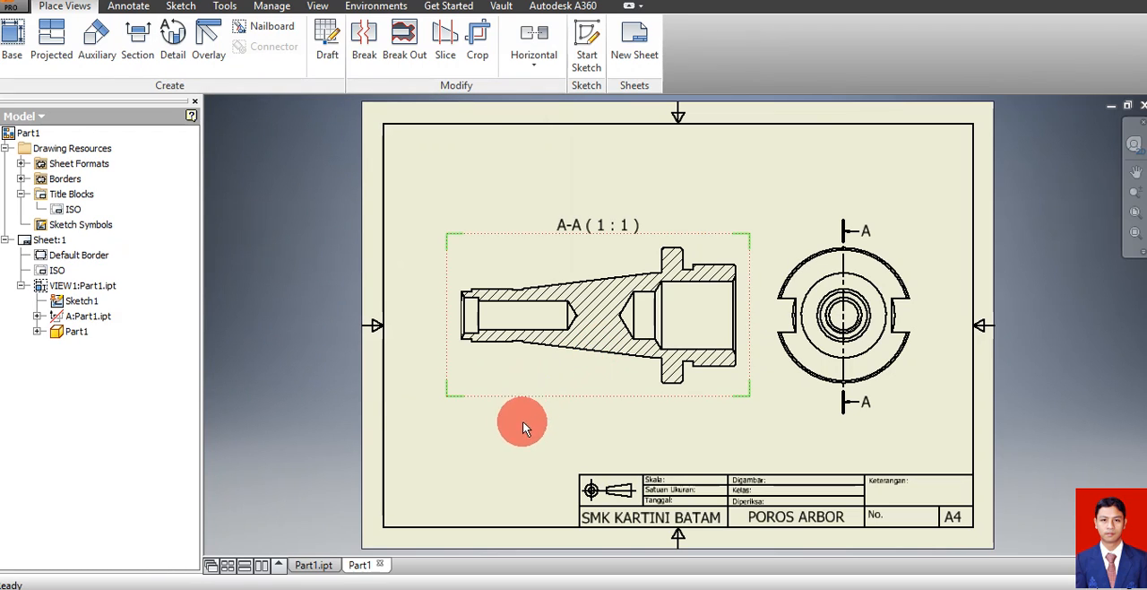
{"action": "left_click", "coordinate": [597, 430]}
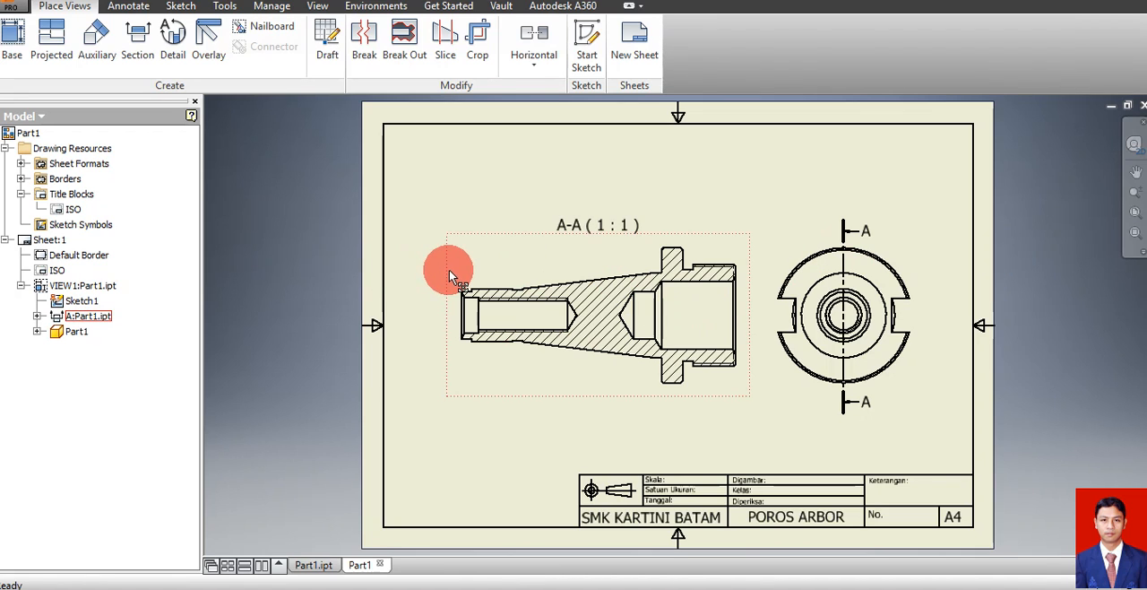
{"action": "left_click_drag", "start_coordinate": [449, 269], "coordinate": [419, 267]}
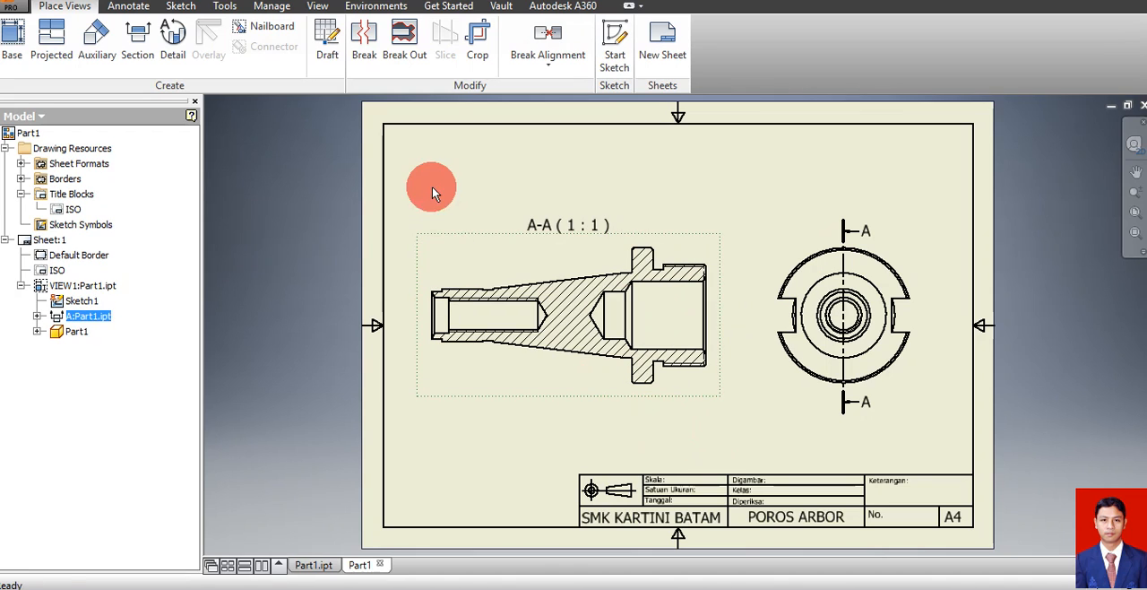
{"action": "left_click", "coordinate": [288, 224]}
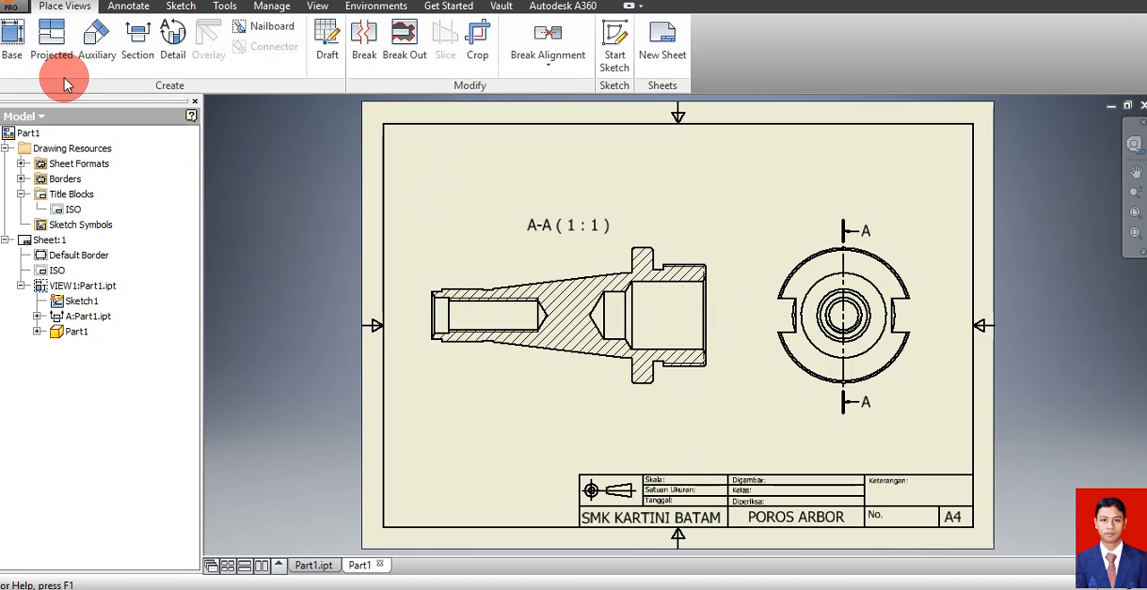
Create a projected isometric view from the base view, placed diagonally below it beyond the sheet's right edge
{"action": "left_click", "coordinate": [48, 40]}
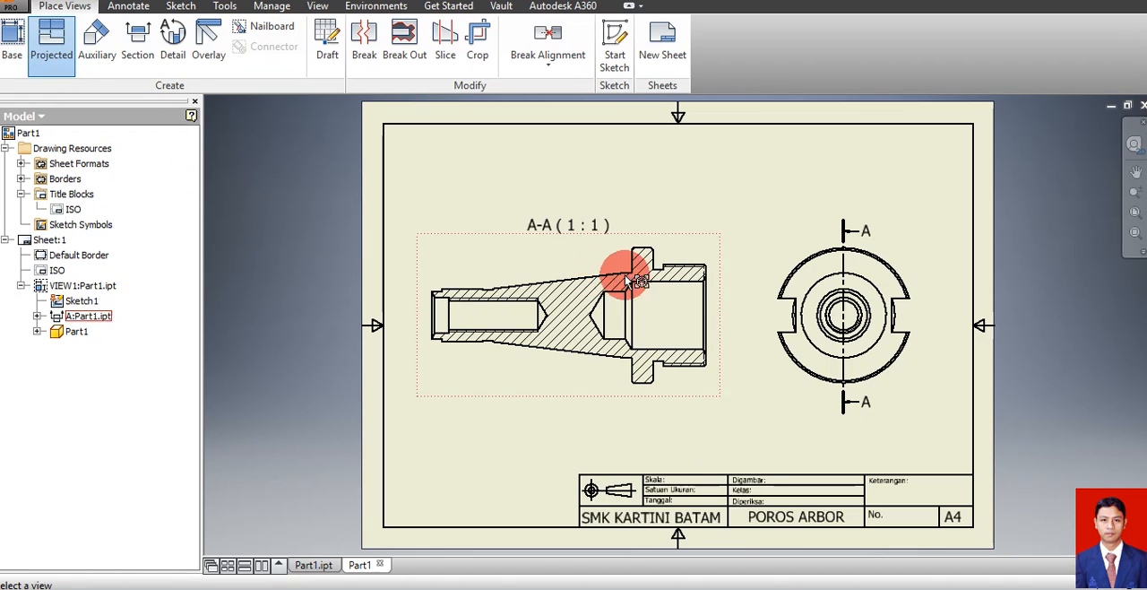
{"action": "left_click", "coordinate": [783, 248]}
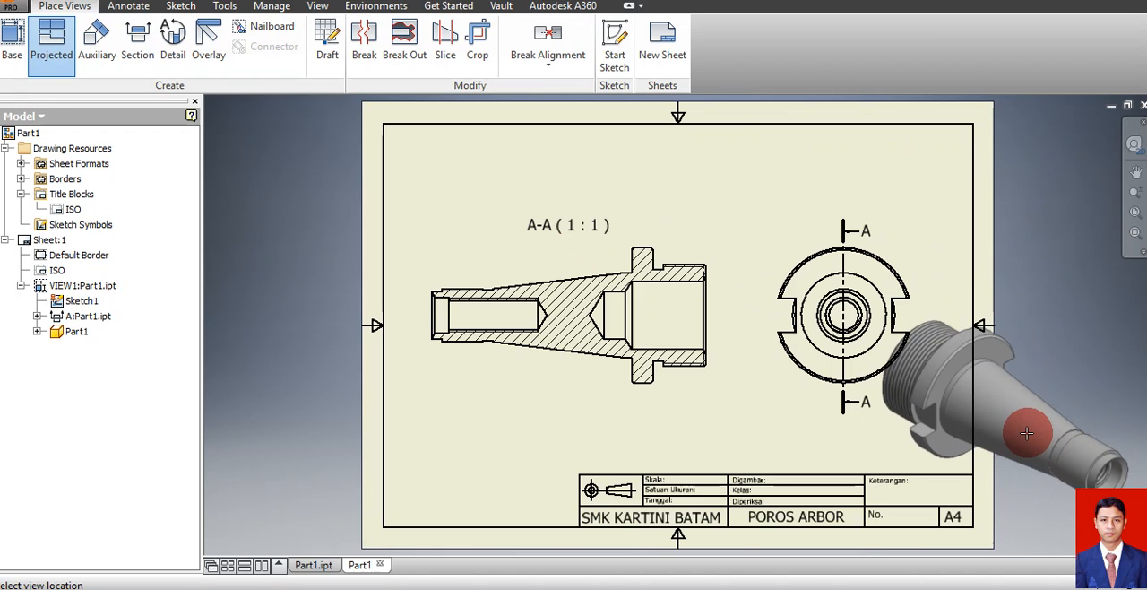
{"action": "left_click", "coordinate": [1049, 435]}
{"action": "right_click", "coordinate": [1050, 436]}
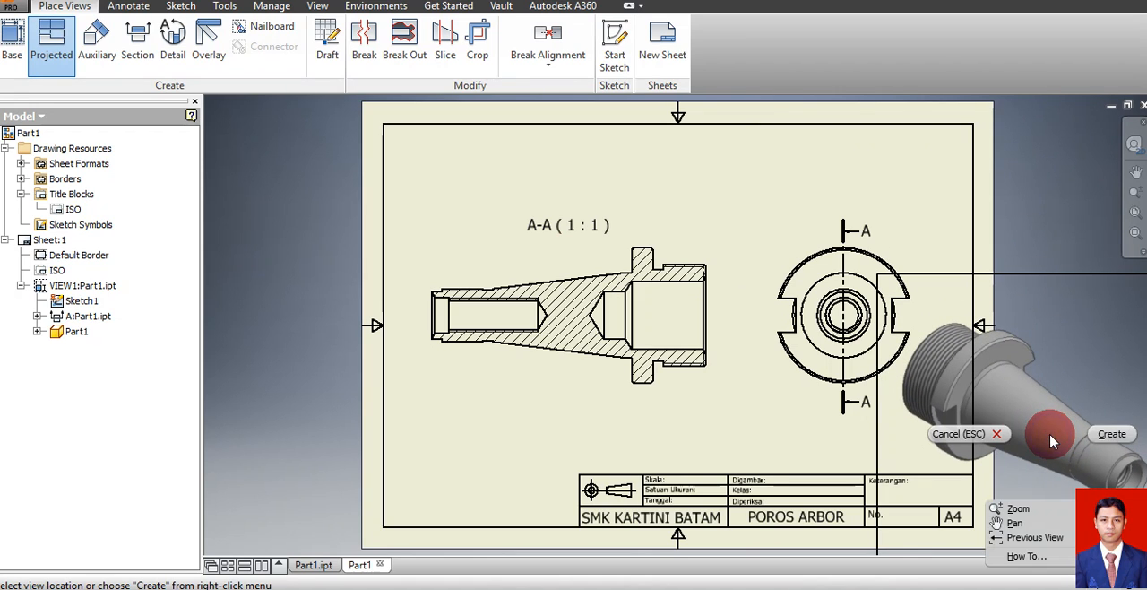
{"action": "left_click", "coordinate": [1111, 441]}
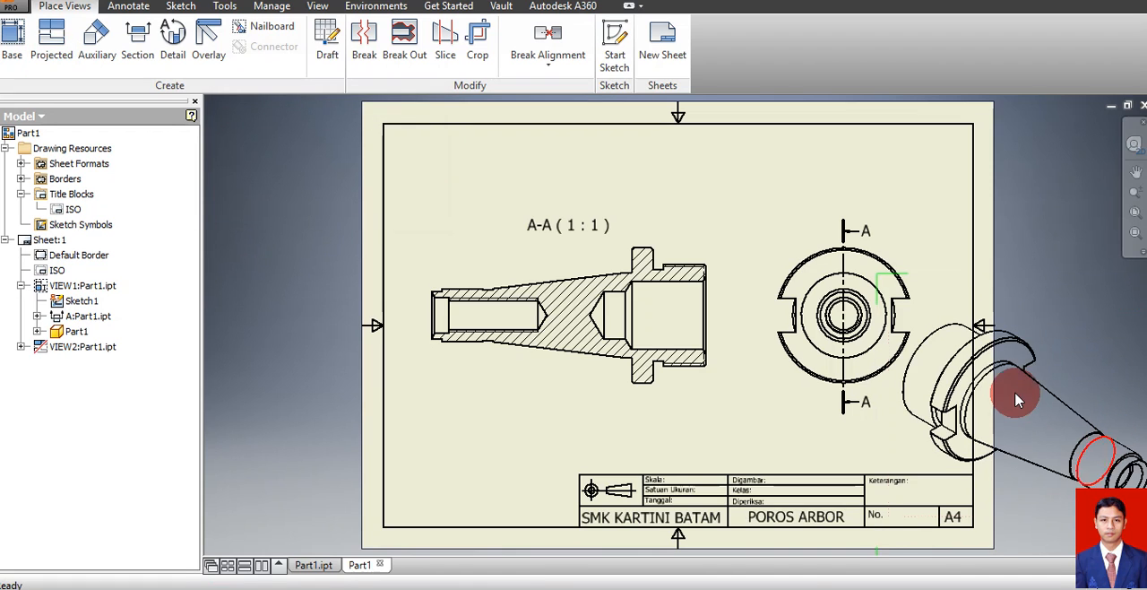
Set the isometric view to scale 1:2 with shaded style and move it into the sheet's lower-left corner
{"action": "double_click", "coordinate": [1061, 323]}
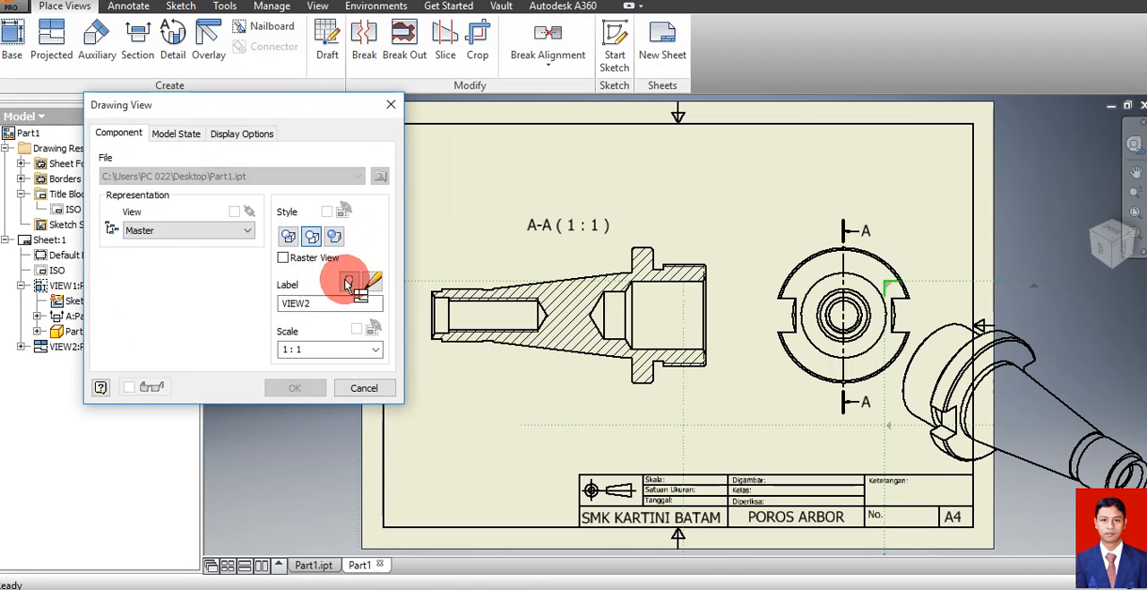
{"action": "left_click", "coordinate": [375, 349]}
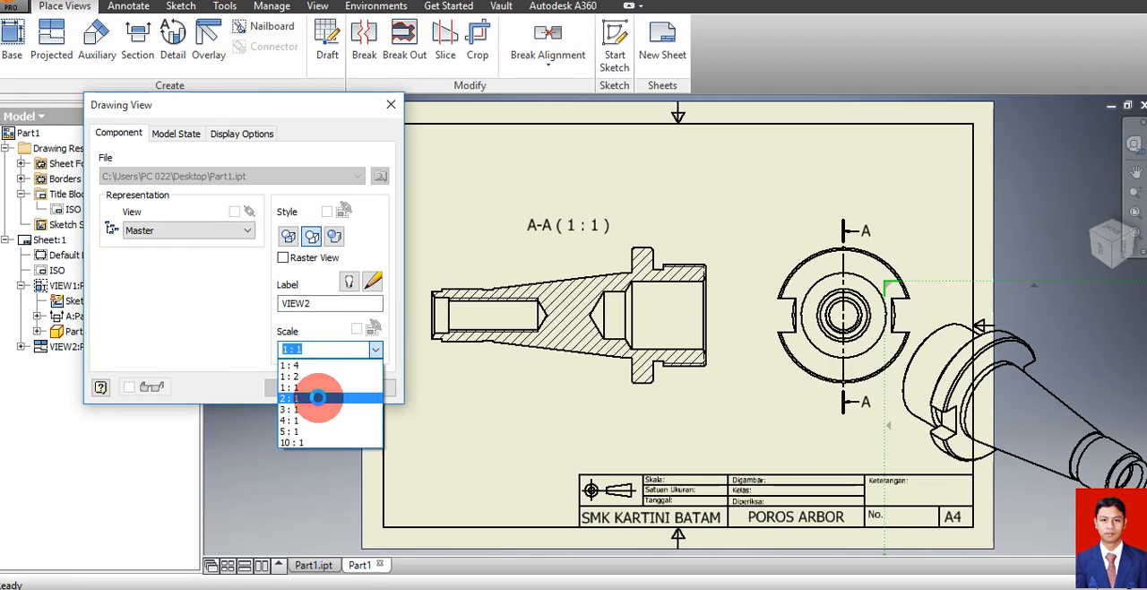
{"action": "left_click", "coordinate": [318, 397]}
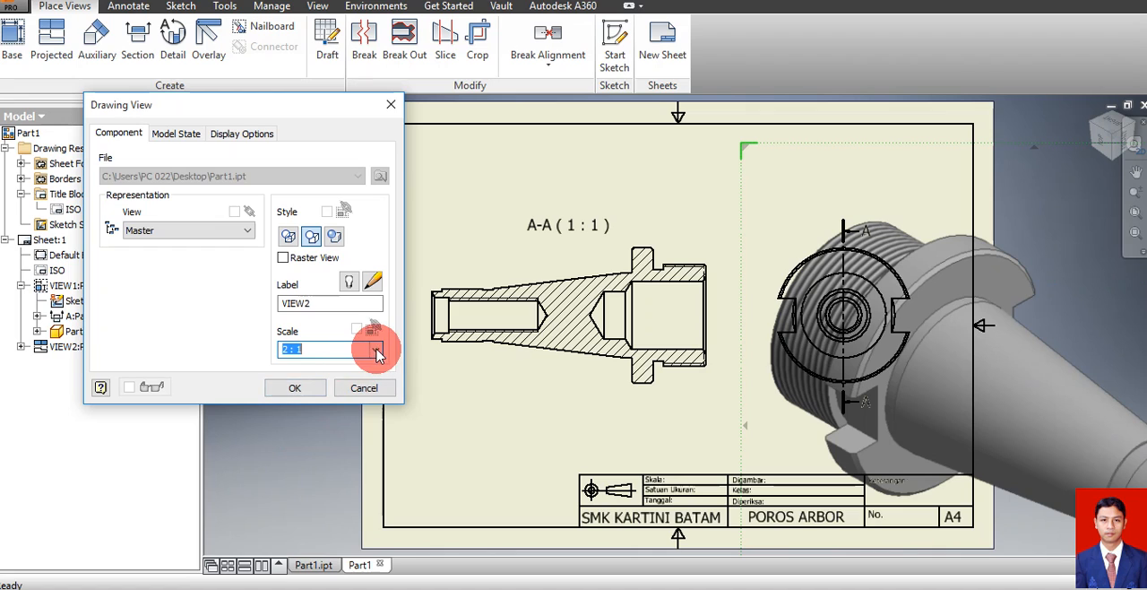
{"action": "left_click", "coordinate": [376, 349]}
{"action": "left_click", "coordinate": [337, 377]}
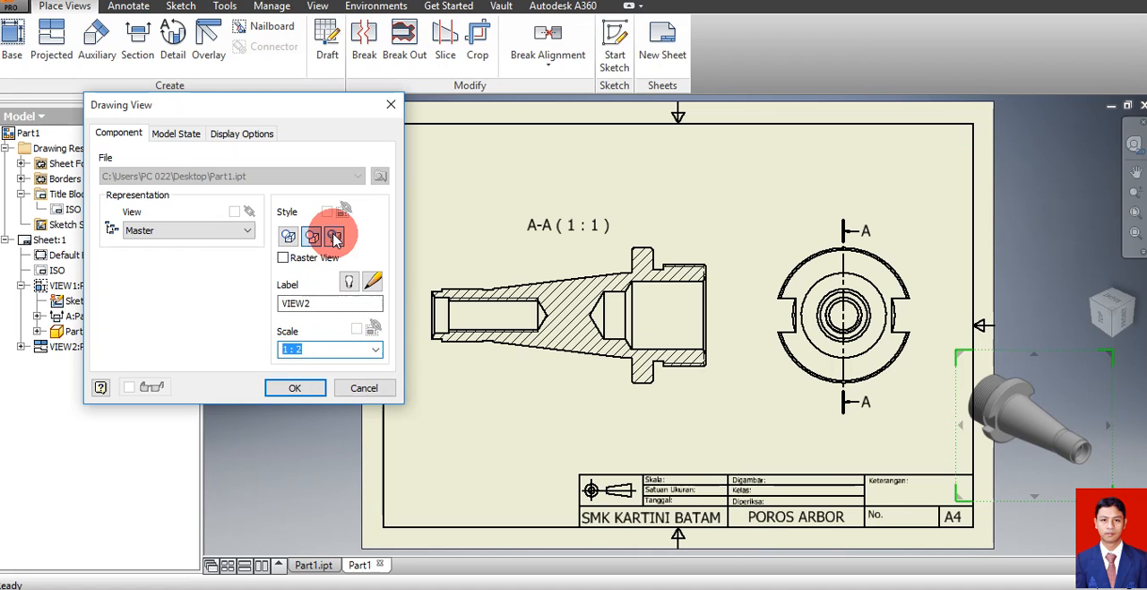
{"action": "left_click", "coordinate": [335, 237]}
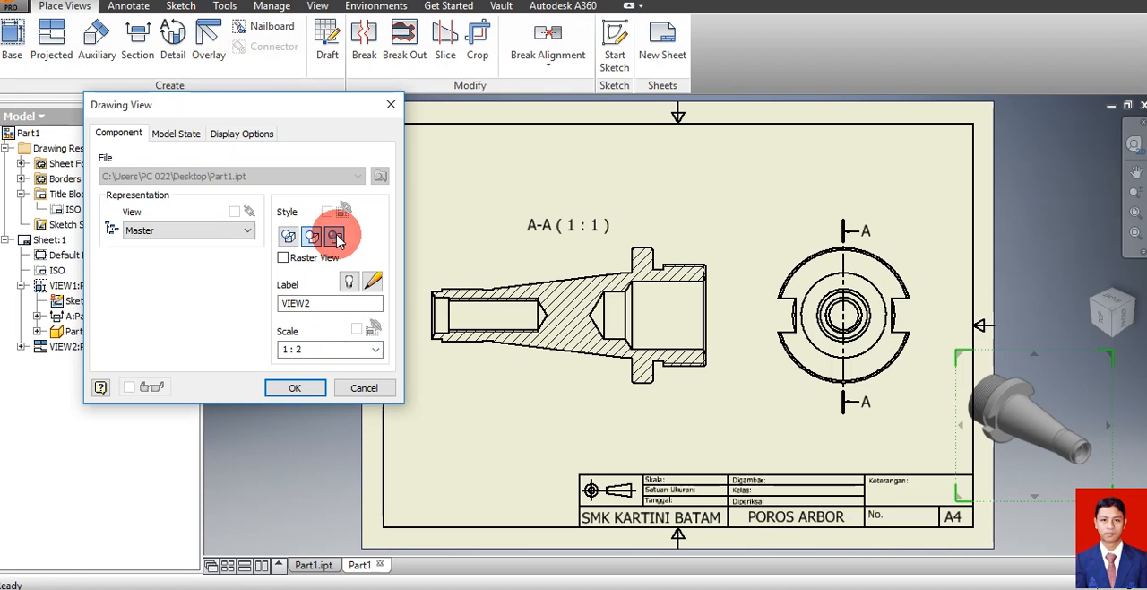
{"action": "left_click", "coordinate": [291, 386]}
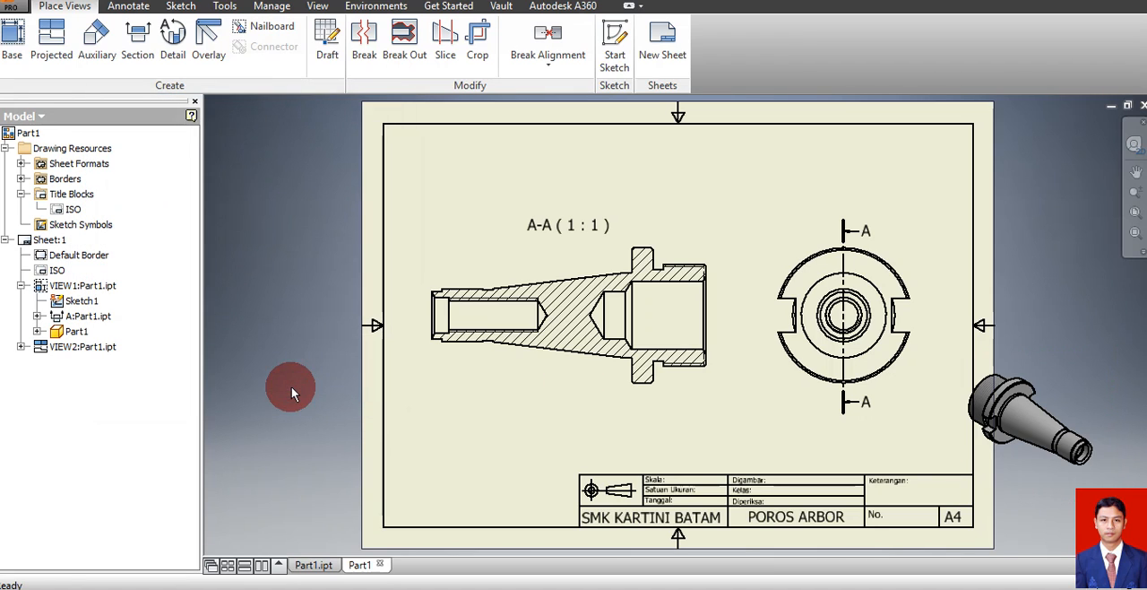
{"action": "mouse_move", "coordinate": [1059, 359]}
{"action": "left_mouse_down"}
{"action": "mouse_move", "coordinate": [610, 451]}
{"action": "mouse_move", "coordinate": [477, 418]}
{"action": "left_mouse_up"}
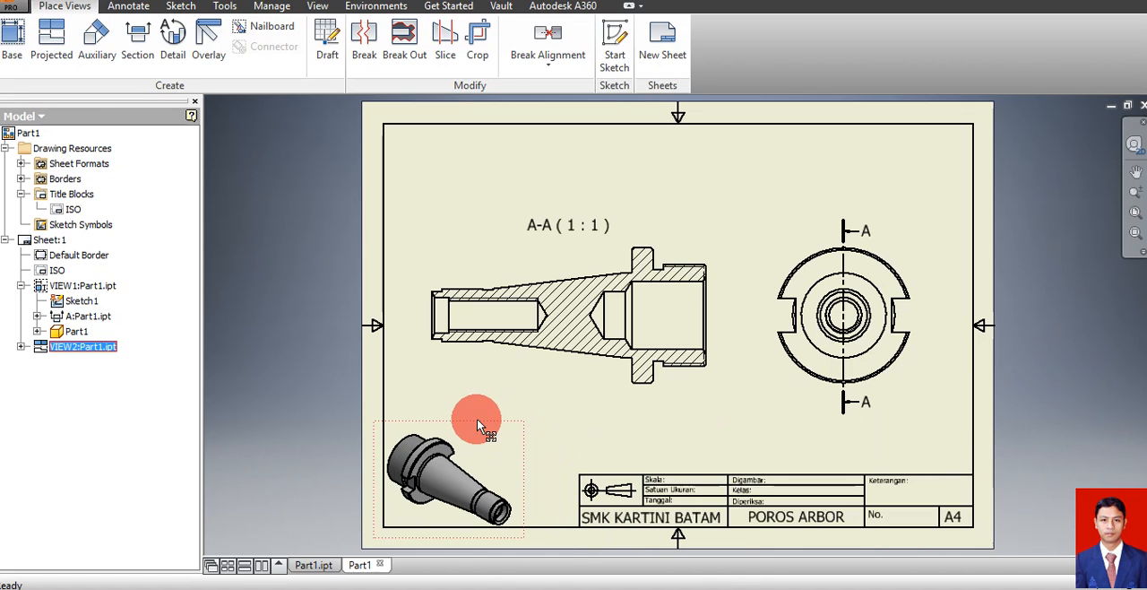
{"action": "left_click", "coordinate": [645, 420]}
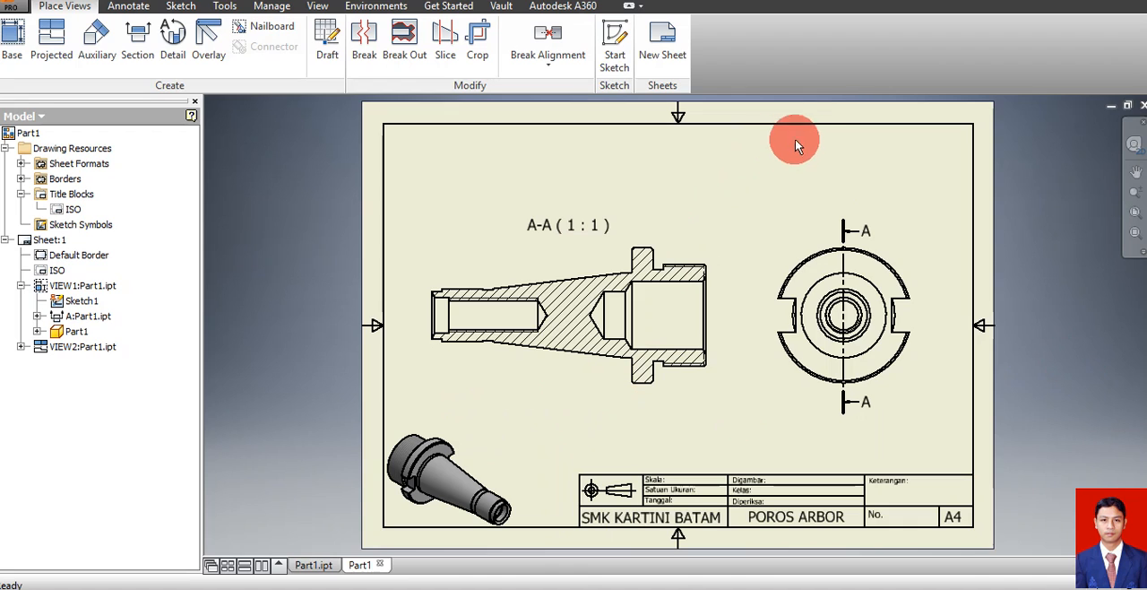
Move the section and end views higher on the sheet and spread them farther apart horizontally
{"action": "left_click_drag", "start_coordinate": [675, 236], "coordinate": [682, 216]}
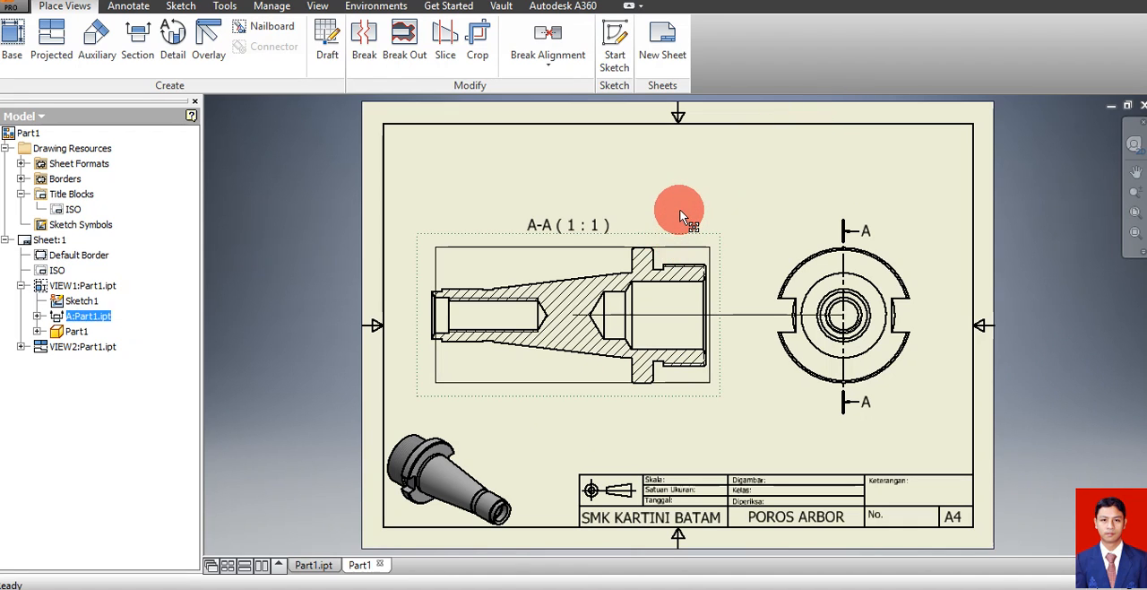
{"action": "left_click_drag", "start_coordinate": [811, 233], "coordinate": [803, 194]}
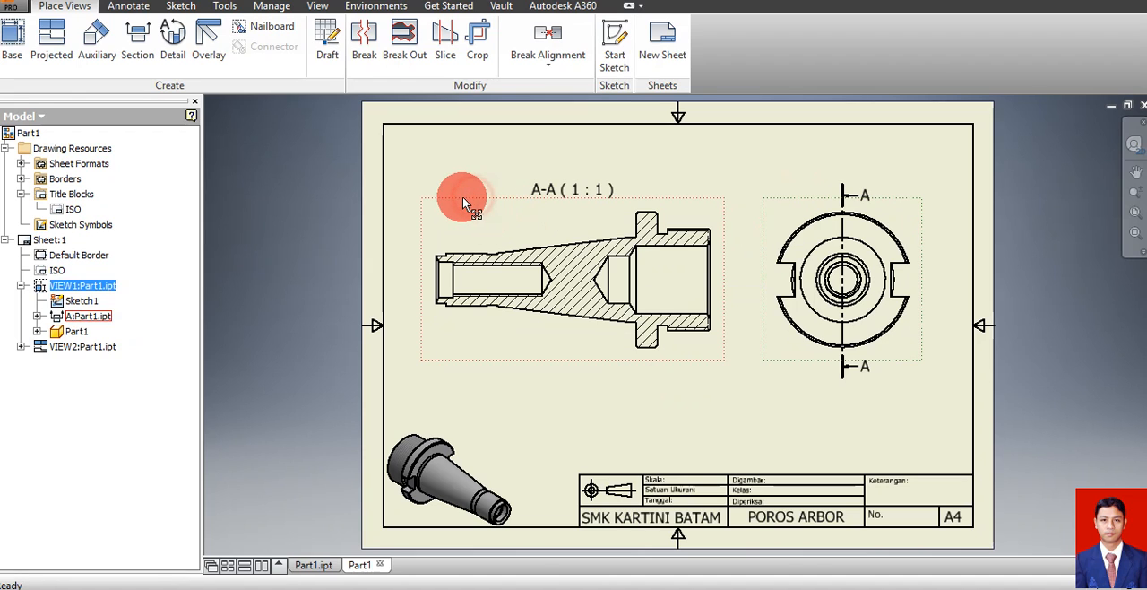
{"action": "left_click_drag", "start_coordinate": [463, 203], "coordinate": [457, 204]}
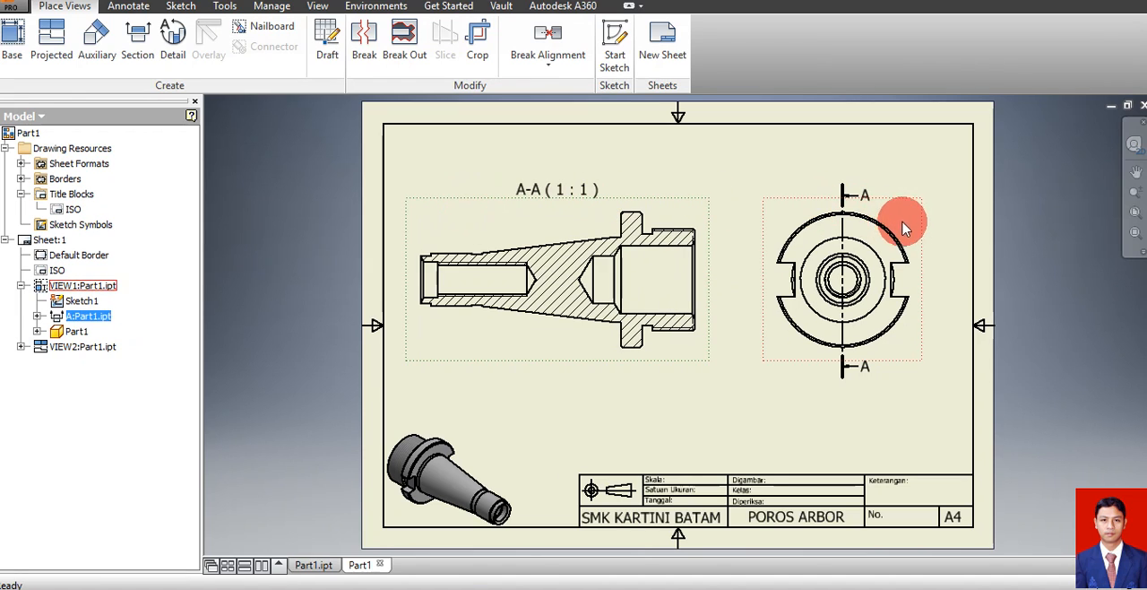
{"action": "left_click_drag", "start_coordinate": [926, 231], "coordinate": [939, 234]}
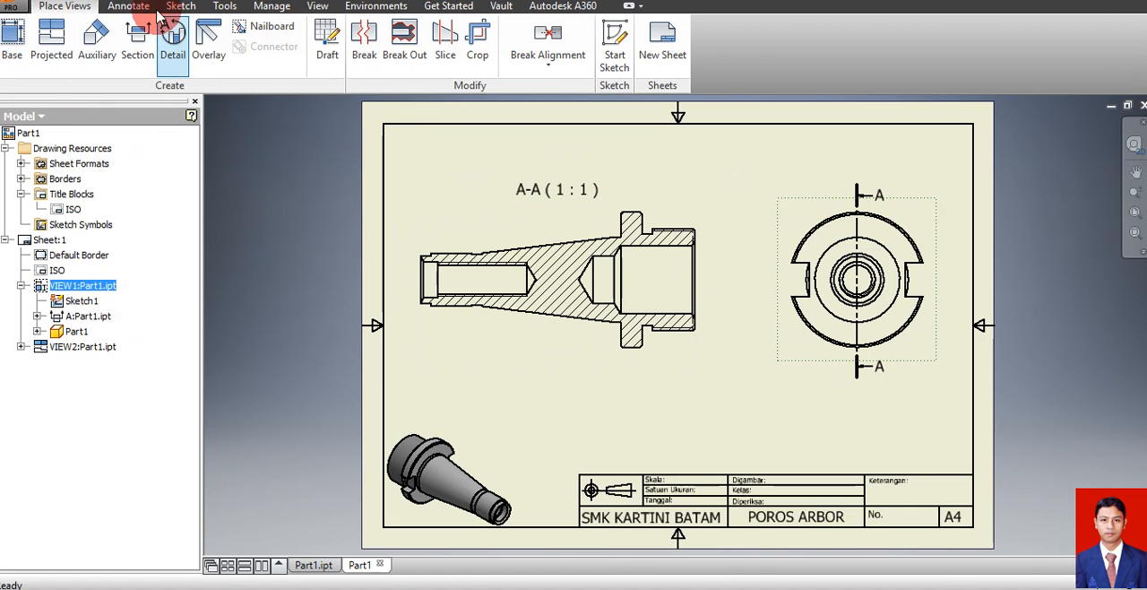
Place a center mark on the concentric circles of the end view
{"action": "left_click", "coordinate": [119, 6]}
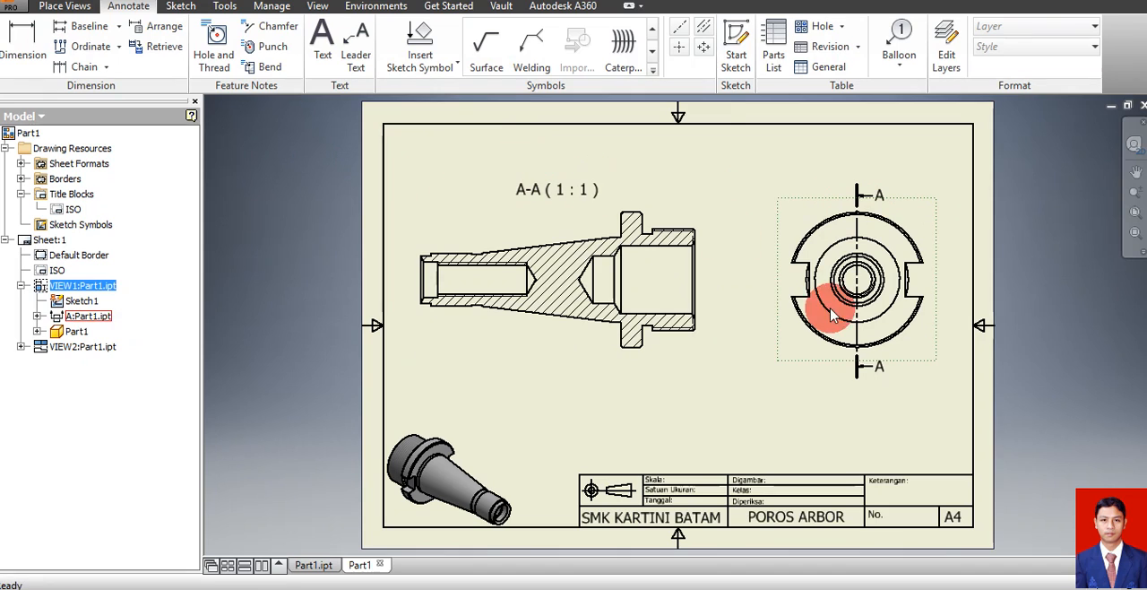
{"action": "left_click", "coordinate": [679, 51]}
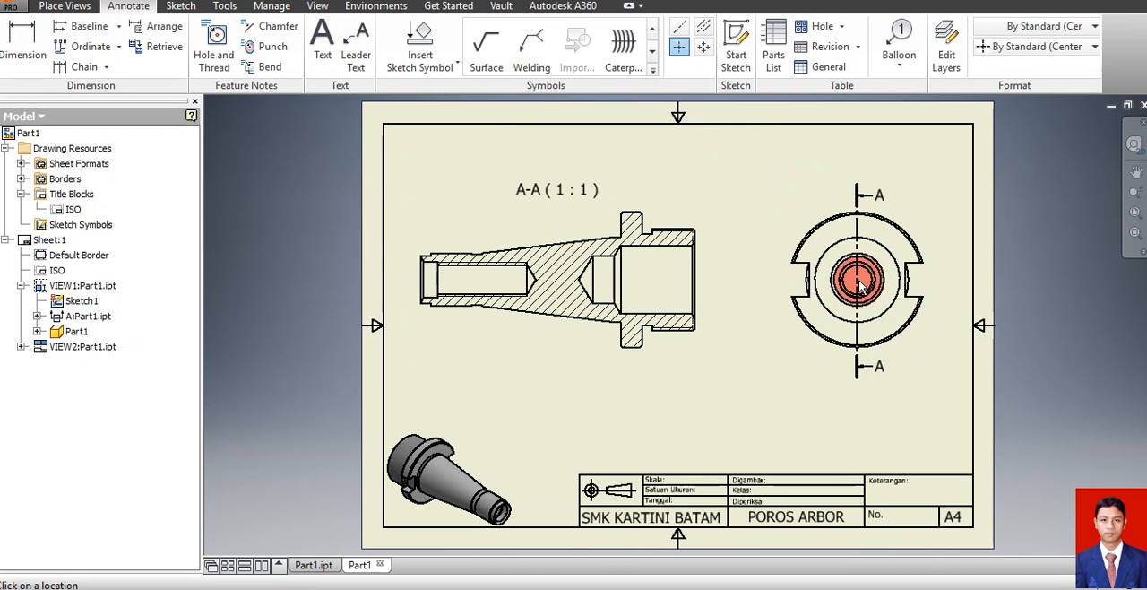
{"action": "left_click", "coordinate": [858, 281]}
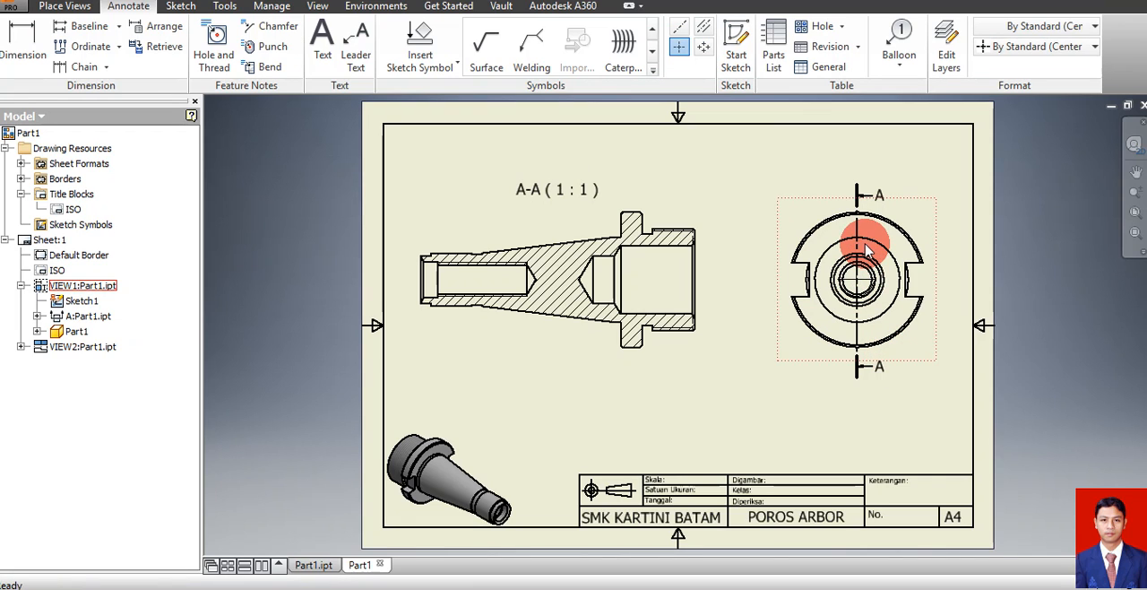
{"action": "key", "text": "Escape"}
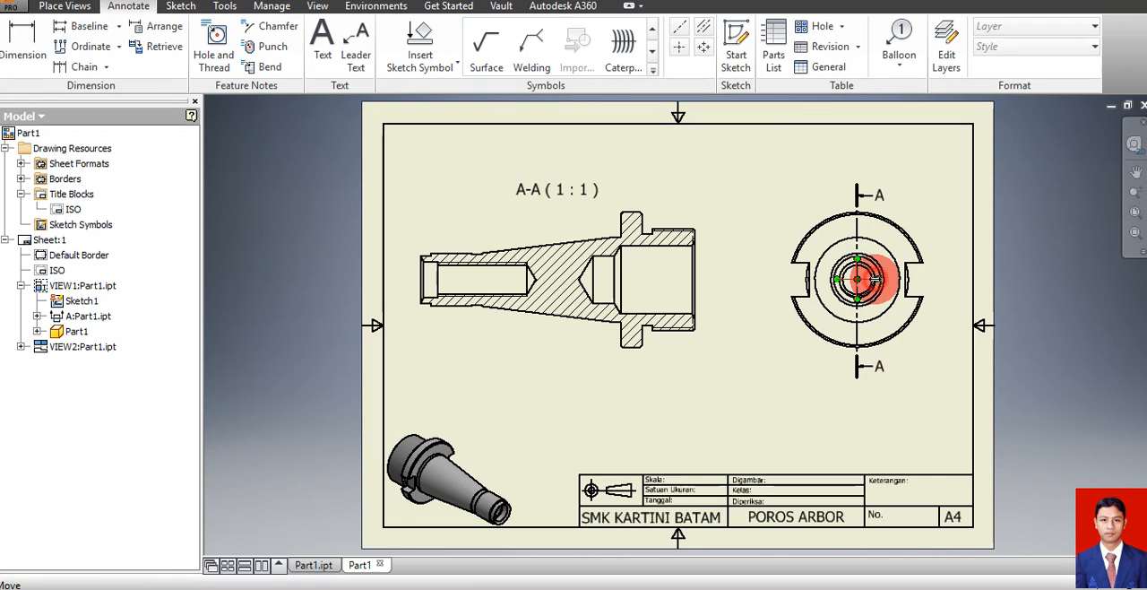
Extend the center mark's horizontal and vertical lines past the flange outline on all four sides of the end view
{"action": "left_click_drag", "start_coordinate": [874, 280], "coordinate": [937, 279]}
{"action": "left_click", "coordinate": [823, 296]}
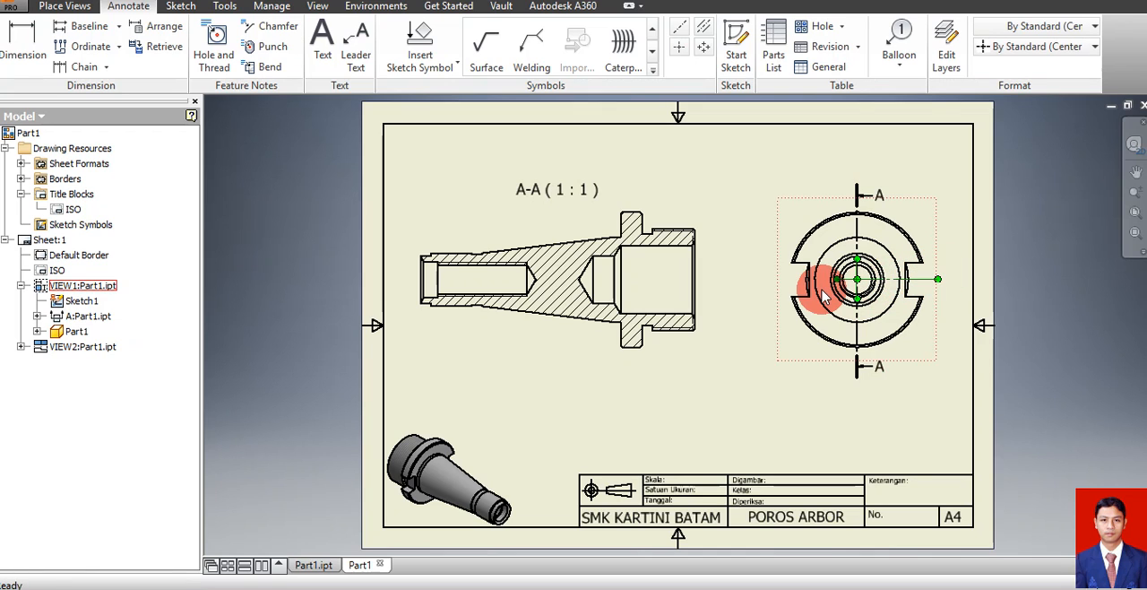
{"action": "left_click_drag", "start_coordinate": [835, 280], "coordinate": [776, 284]}
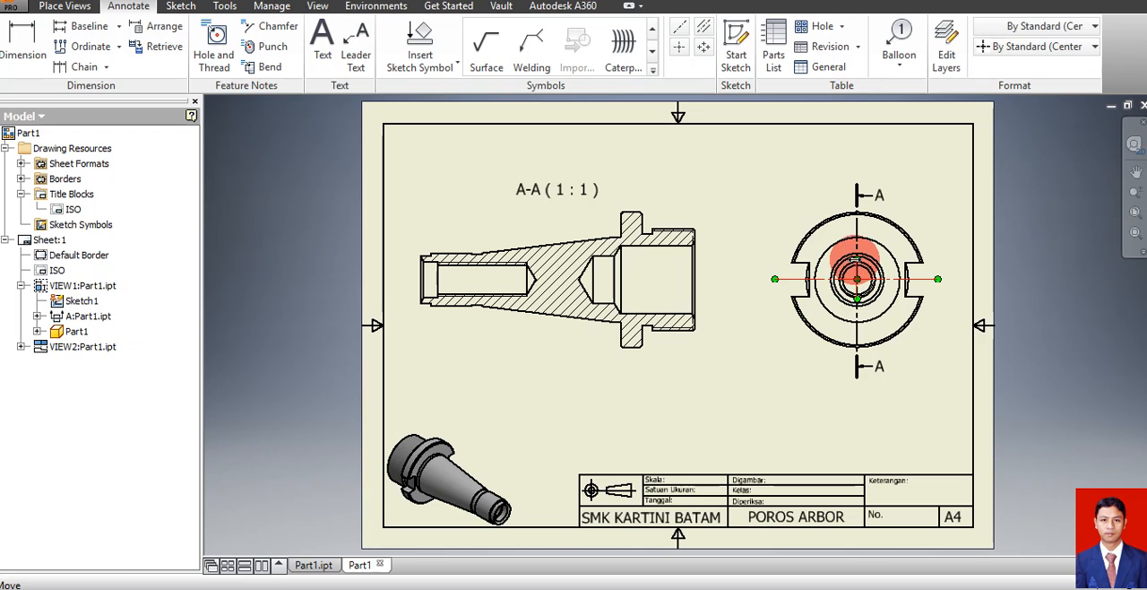
{"action": "left_click_drag", "start_coordinate": [857, 258], "coordinate": [858, 194]}
{"action": "left_click", "coordinate": [888, 332]}
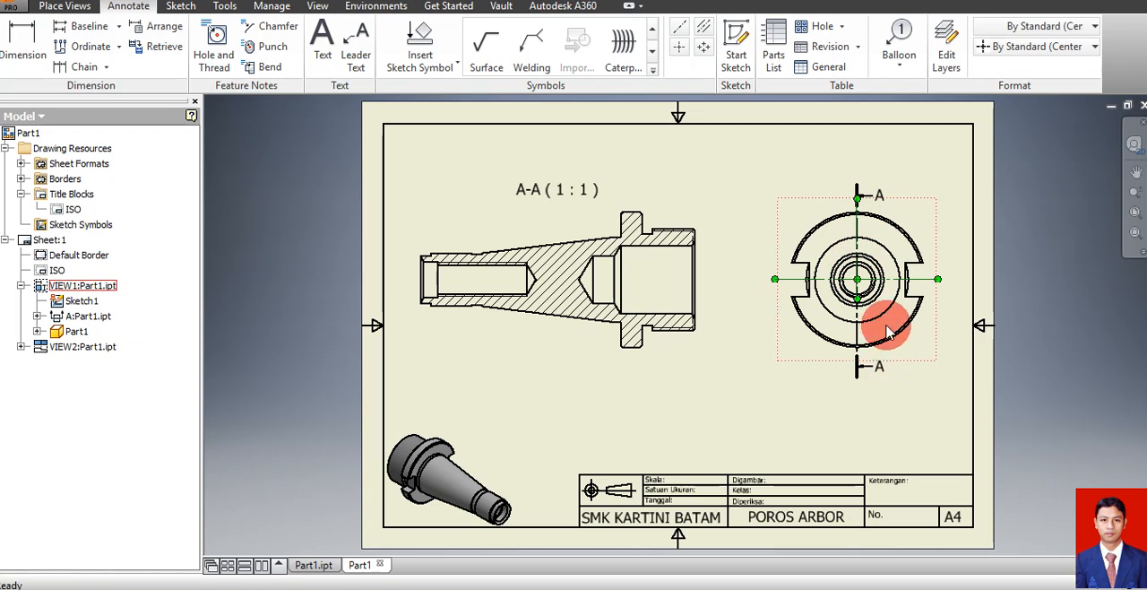
{"action": "left_click", "coordinate": [858, 300]}
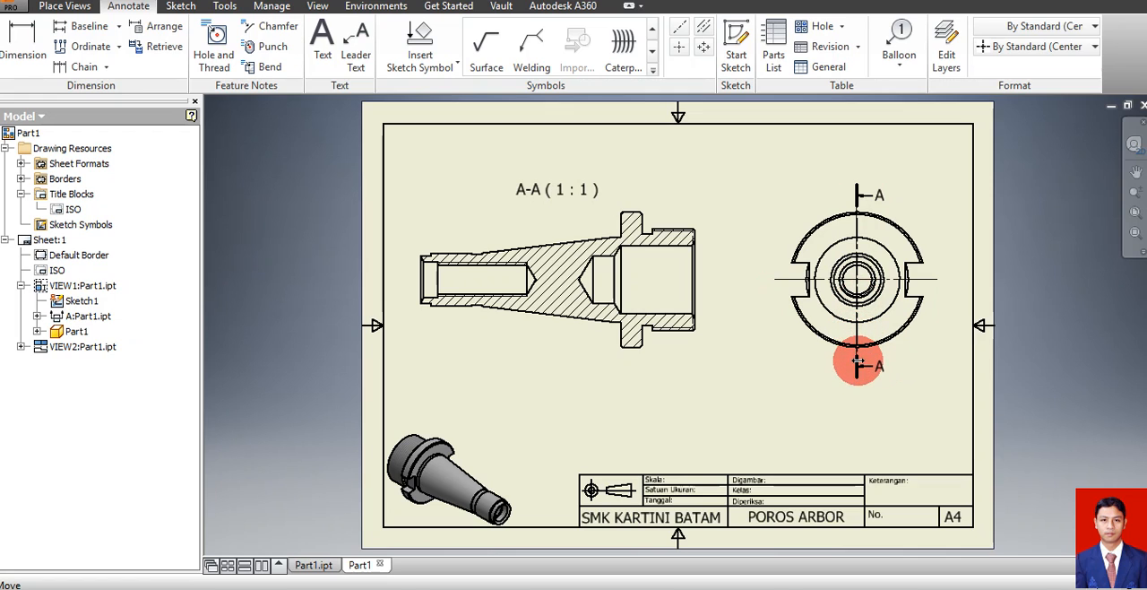
{"action": "left_click", "coordinate": [767, 284]}
{"action": "left_click", "coordinate": [743, 226]}
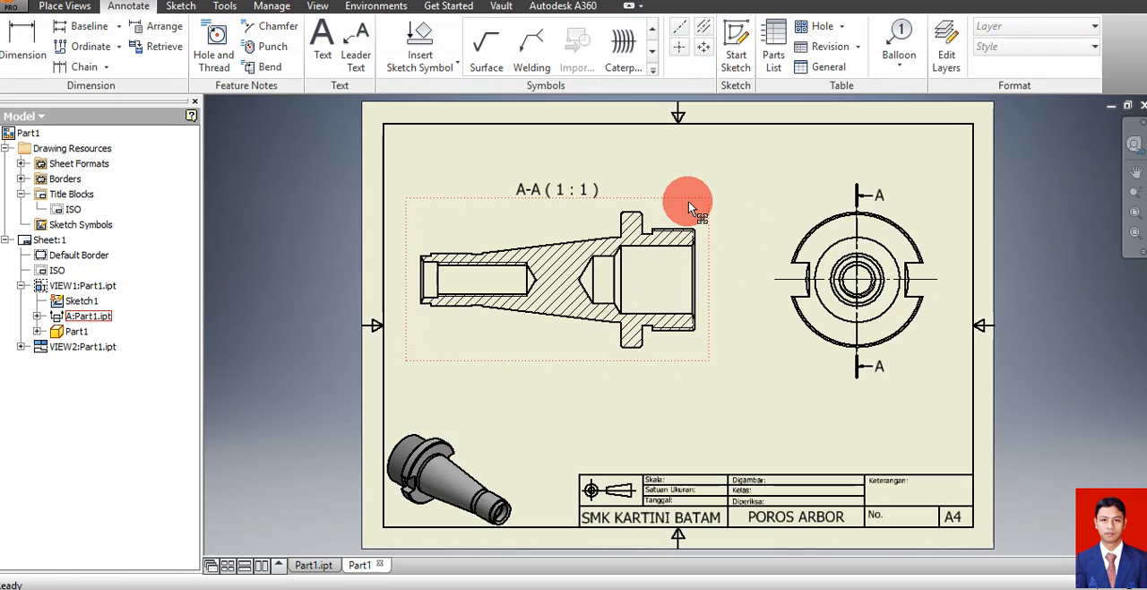
Add a bisector centerline between the upper and lower thread edges in section A-A and extend it past the shaft's small end
{"action": "left_click", "coordinate": [702, 34]}
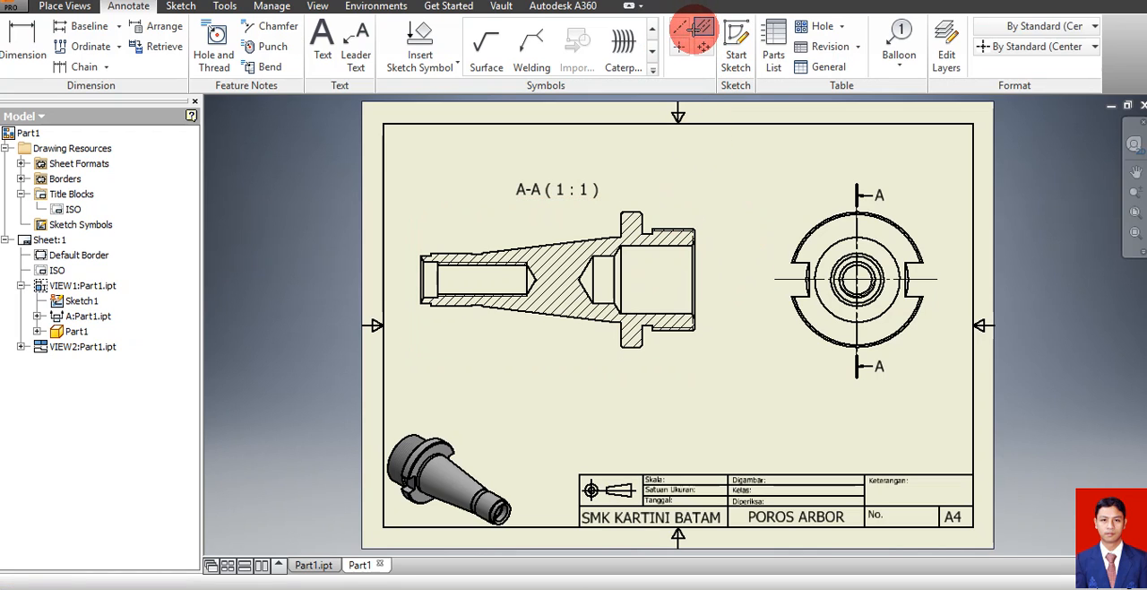
{"action": "left_click", "coordinate": [677, 231]}
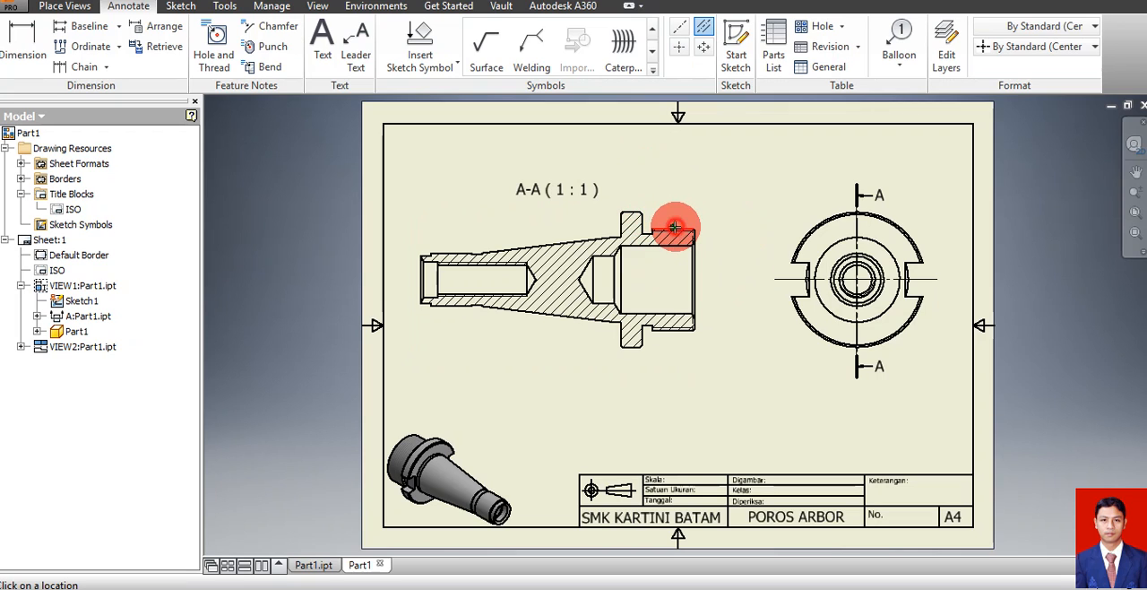
{"action": "left_click", "coordinate": [663, 332]}
{"action": "key", "text": "Escape"}
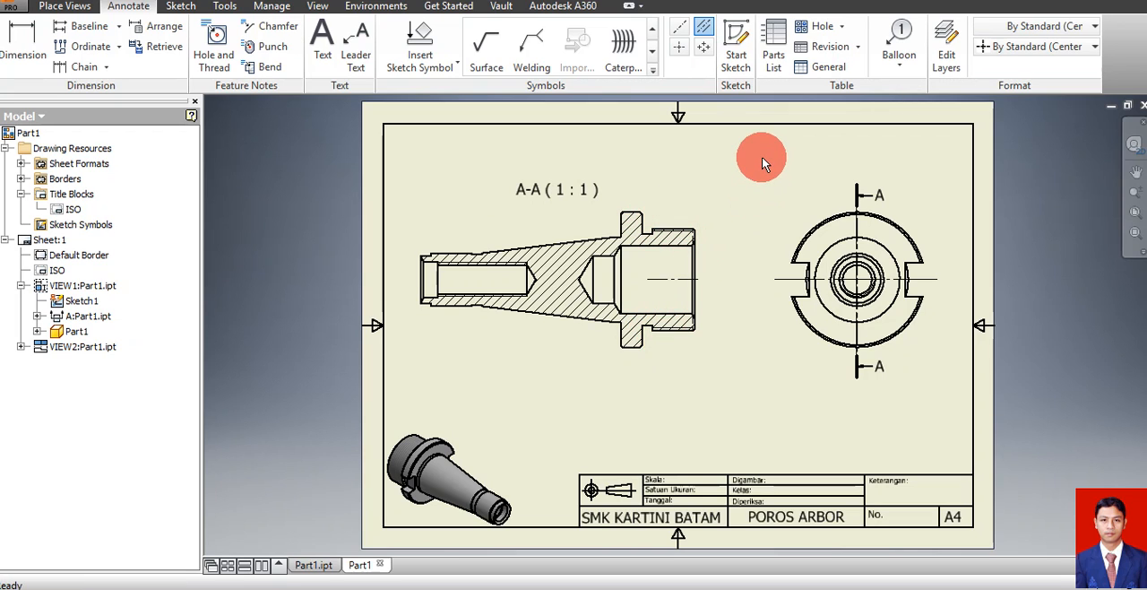
{"action": "left_click", "coordinate": [661, 278]}
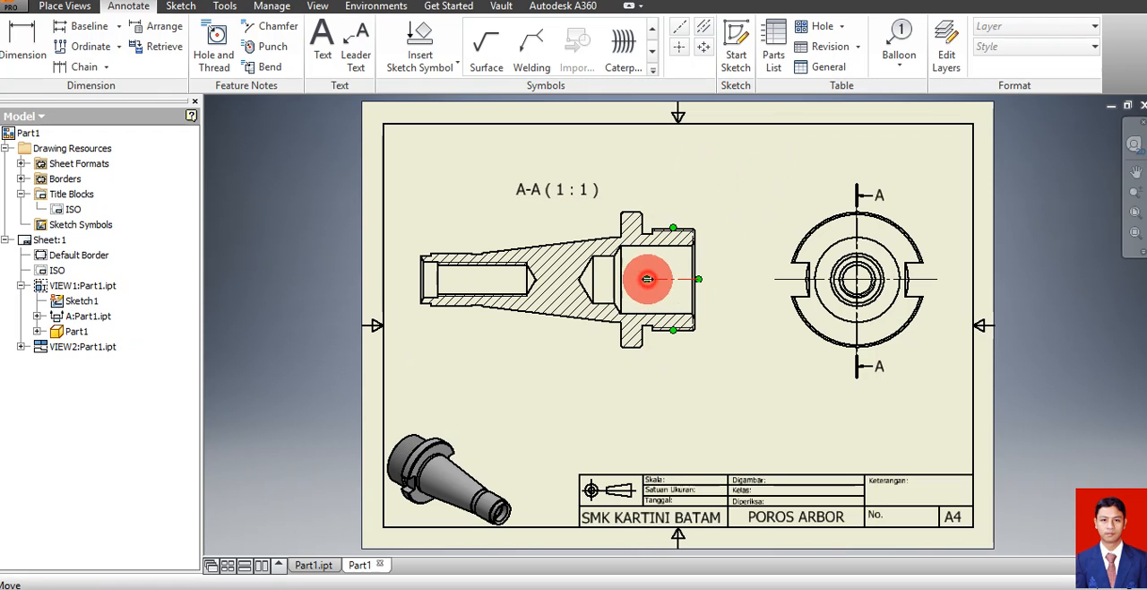
{"action": "left_click_drag", "start_coordinate": [647, 279], "coordinate": [415, 284]}
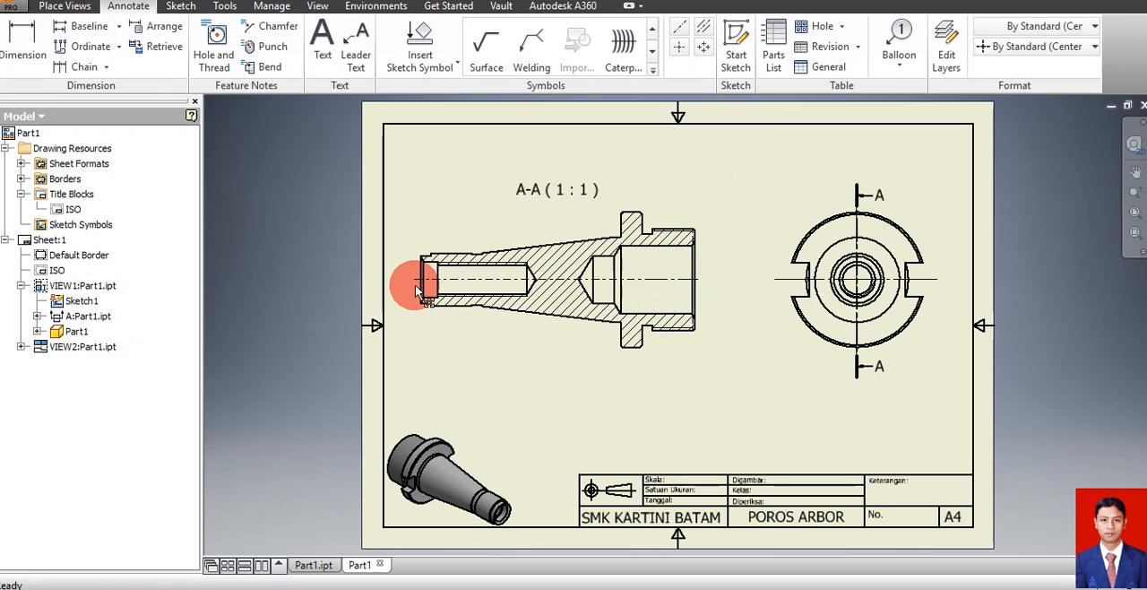
{"action": "left_click", "coordinate": [778, 187]}
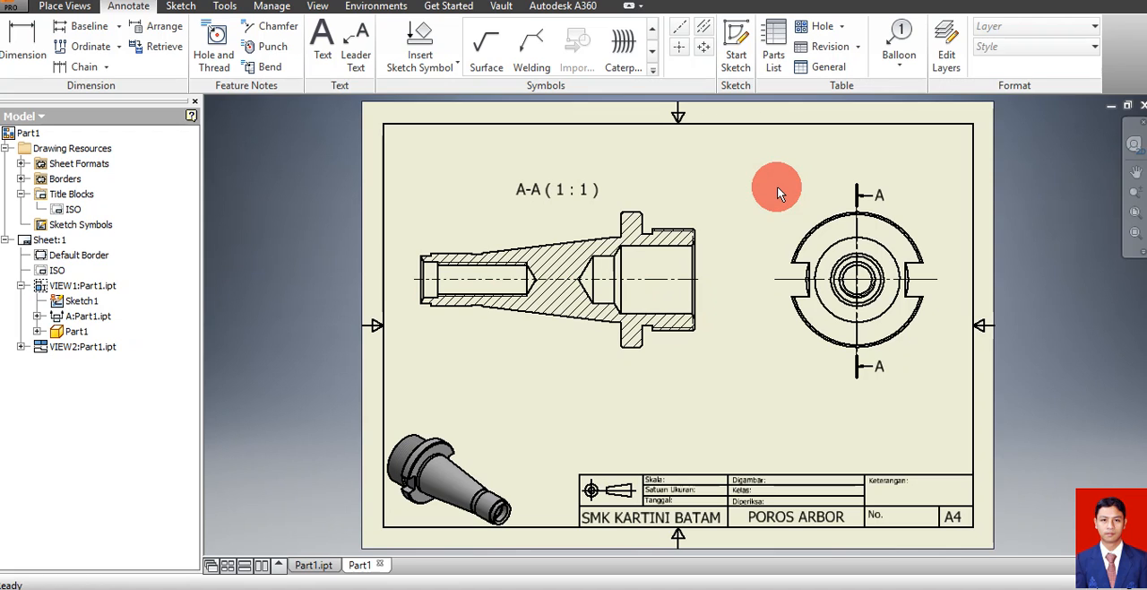
Dimension the shaft's overall length between its two end faces, placing the dimension below section view A-A
{"action": "left_click", "coordinate": [31, 45]}
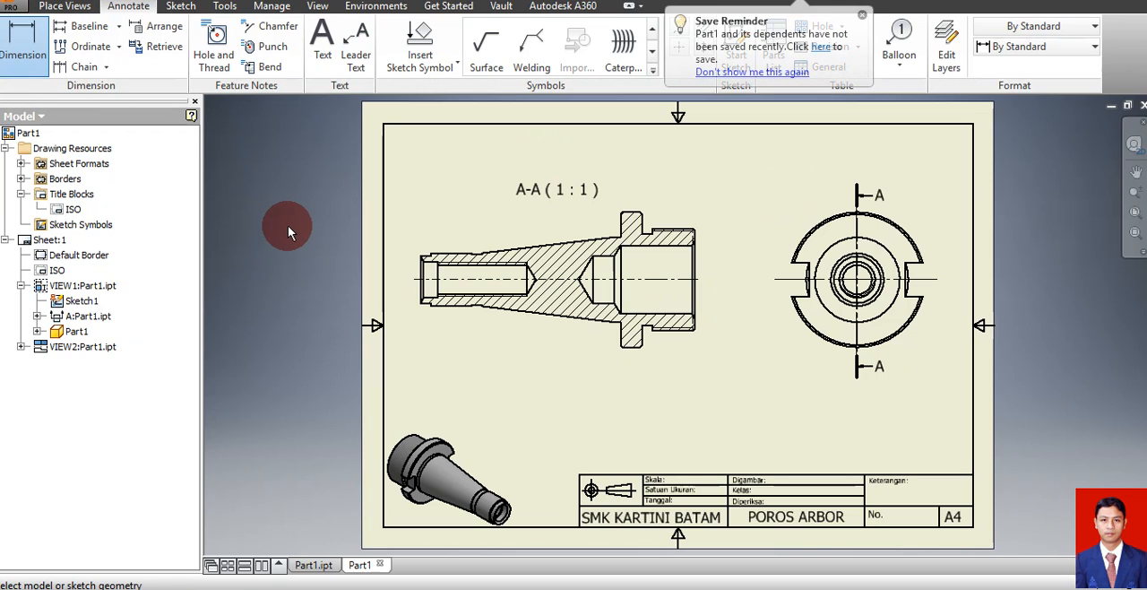
{"action": "left_click", "coordinate": [417, 288]}
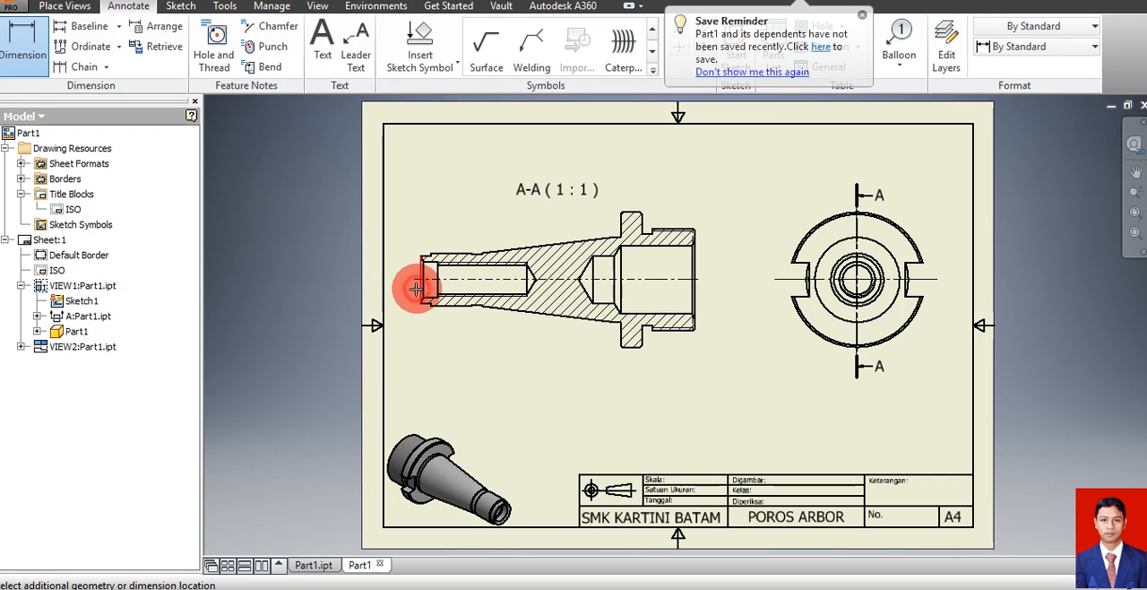
{"action": "left_click", "coordinate": [696, 305]}
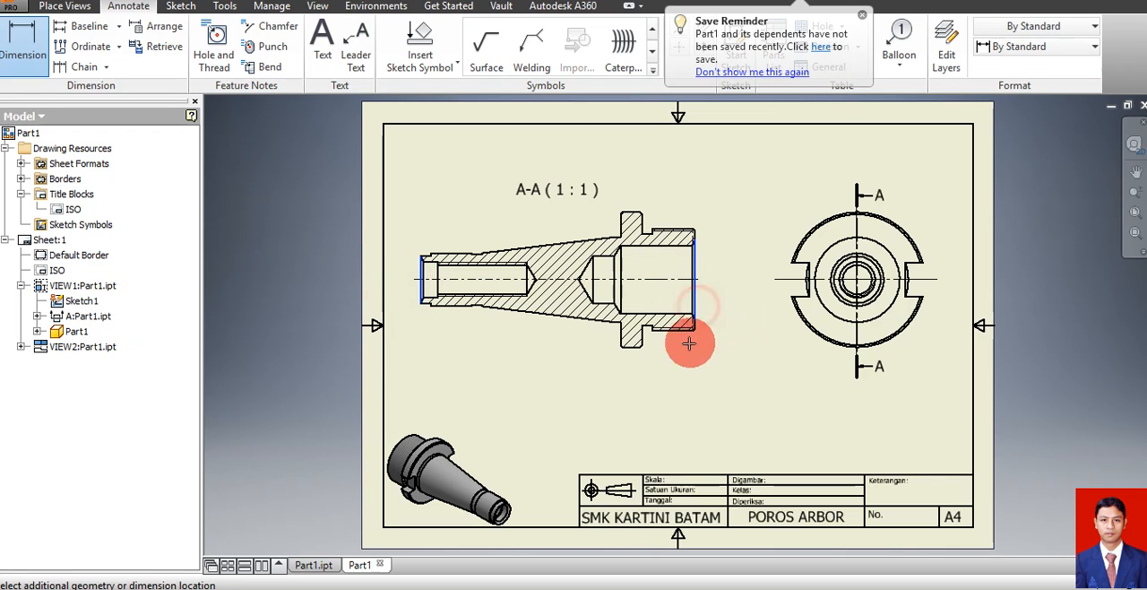
{"action": "left_click", "coordinate": [699, 406]}
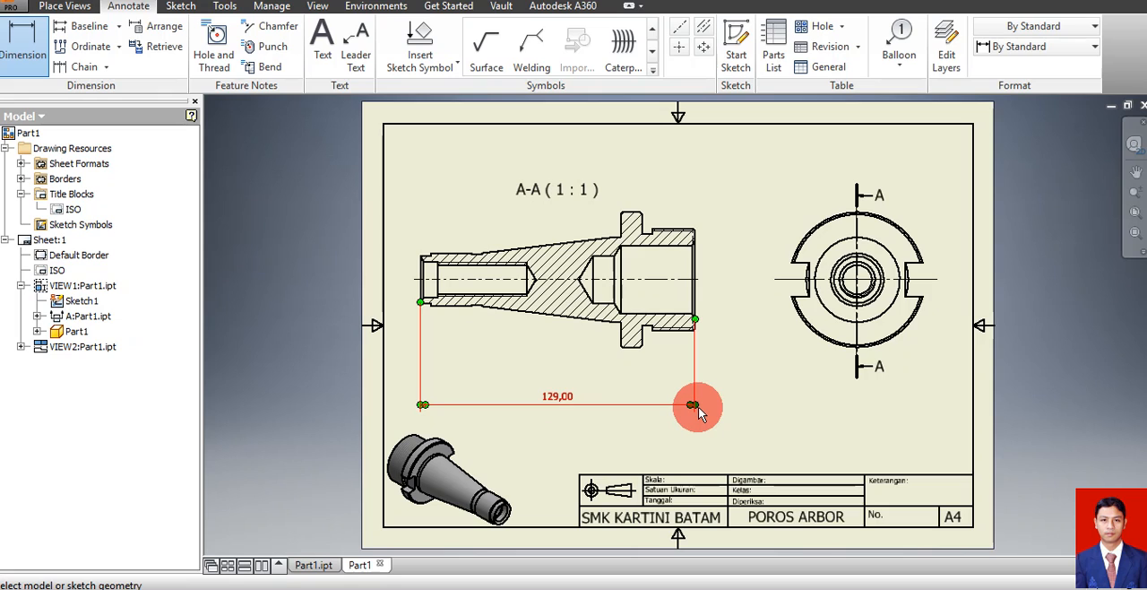
{"action": "left_click", "coordinate": [557, 398]}
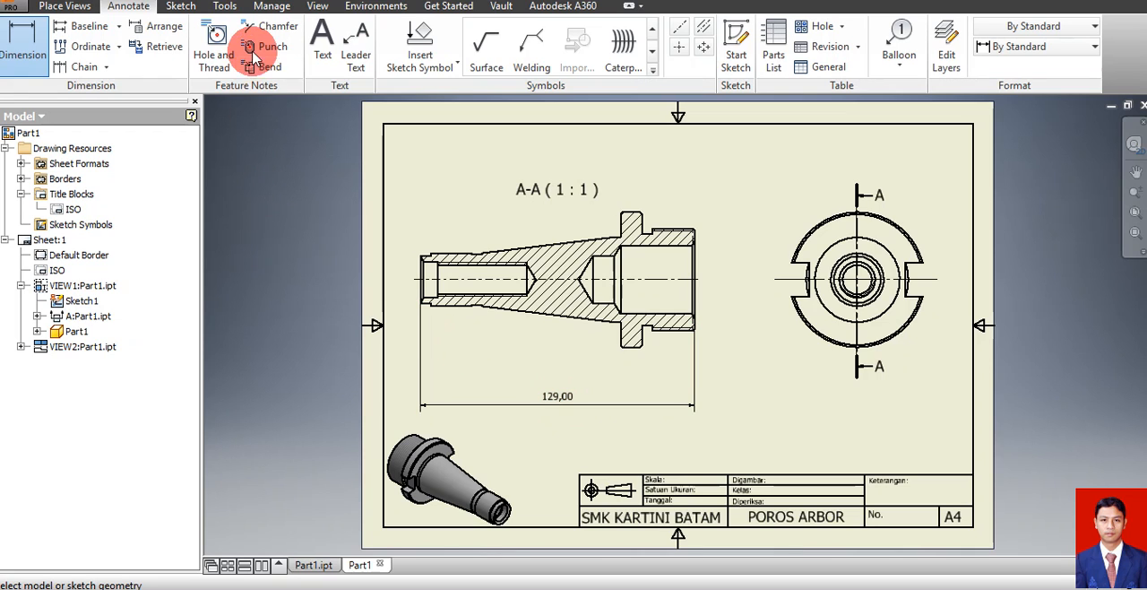
Set both linear and angular precision to 0 in the Default (ISO) dimension style
{"action": "left_click", "coordinate": [270, 6]}
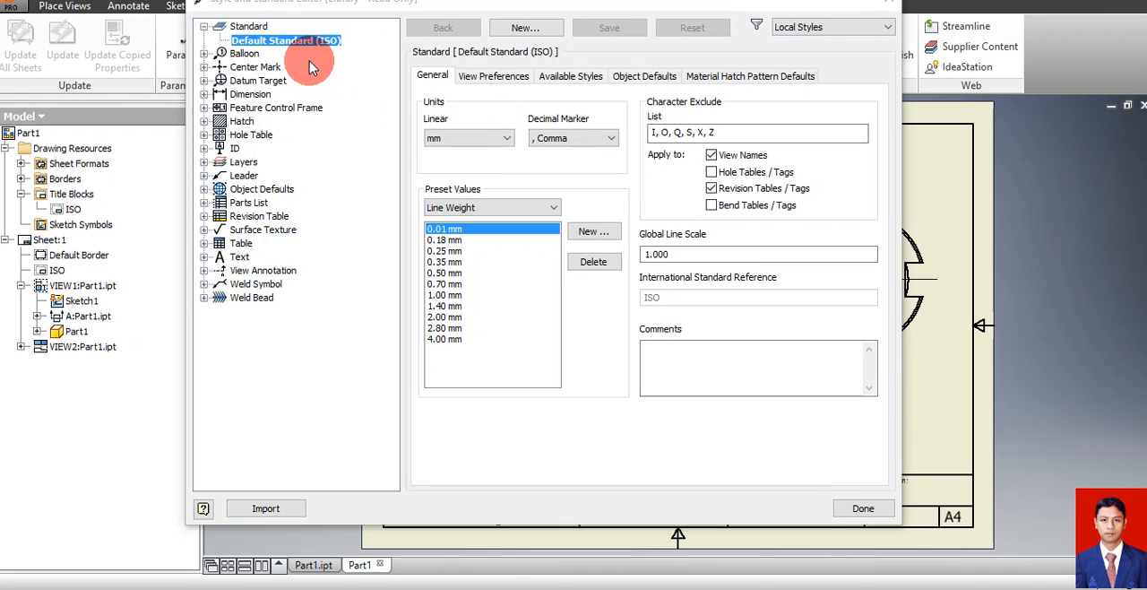
{"action": "left_click", "coordinate": [251, 94]}
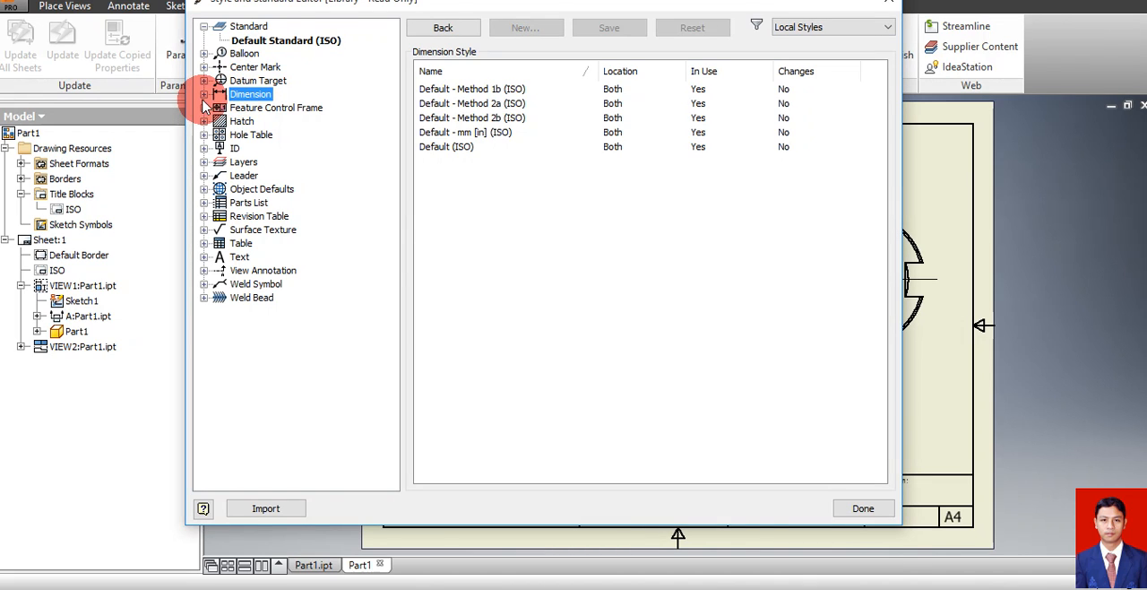
{"action": "left_click", "coordinate": [441, 147]}
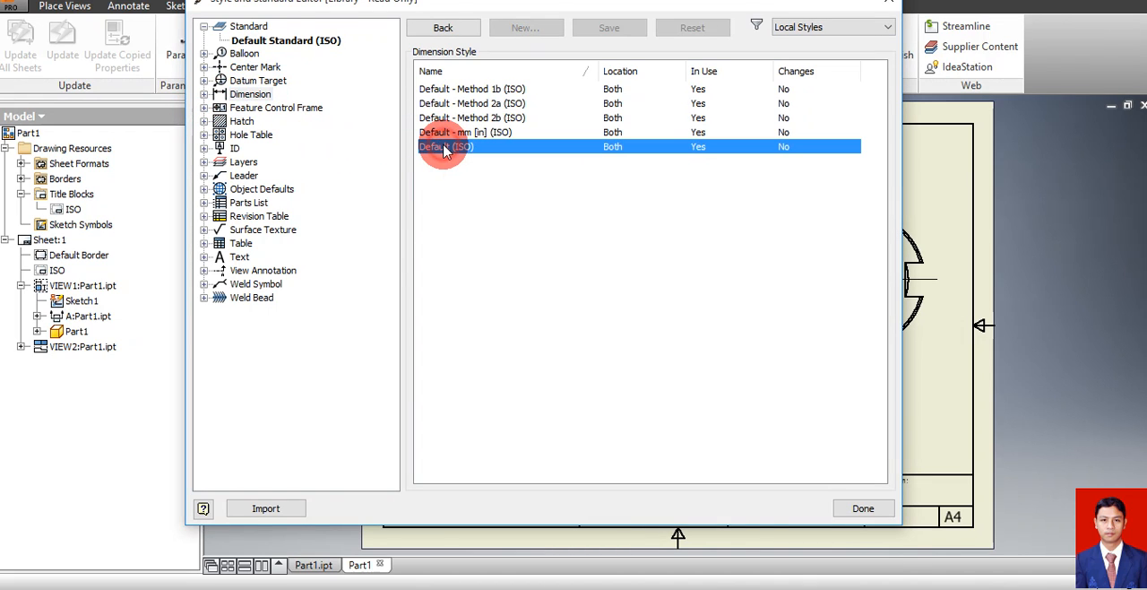
{"action": "double_click", "coordinate": [445, 154]}
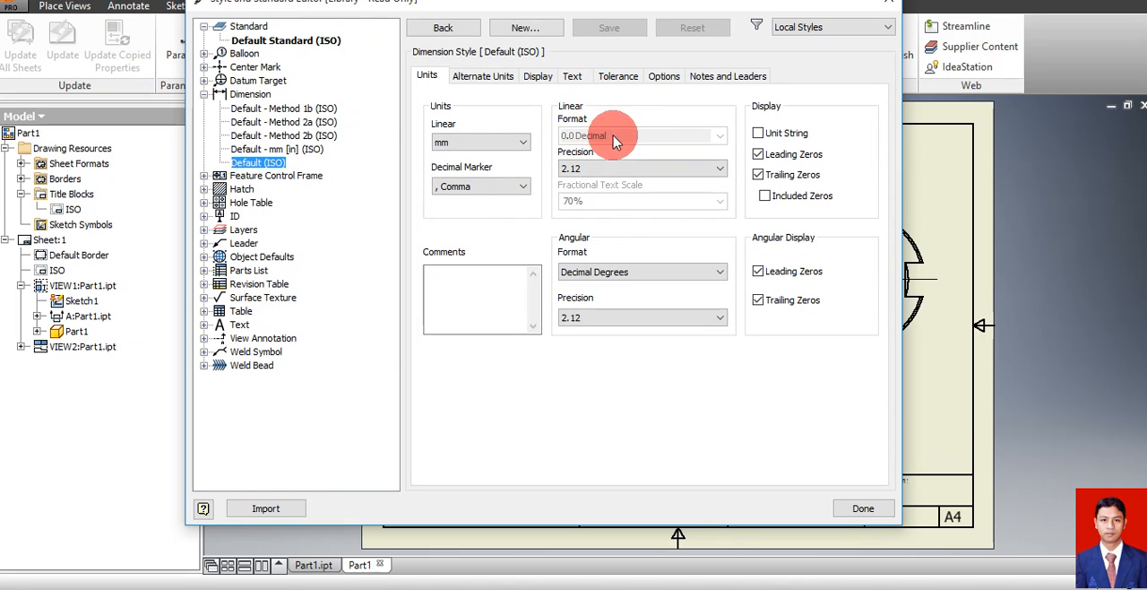
{"action": "left_click", "coordinate": [617, 170]}
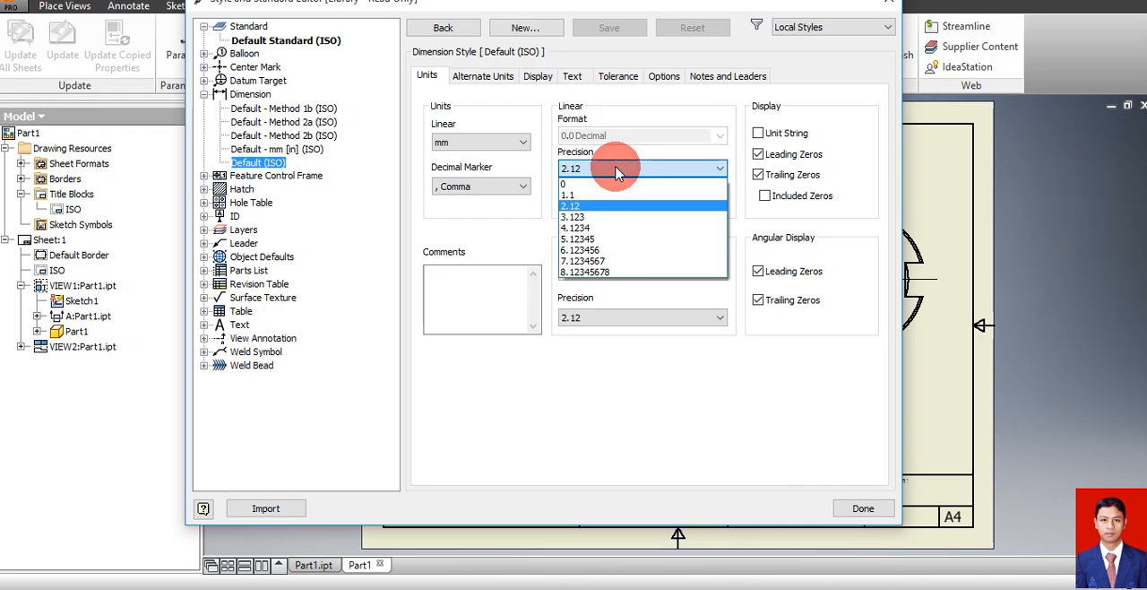
{"action": "left_click", "coordinate": [596, 185]}
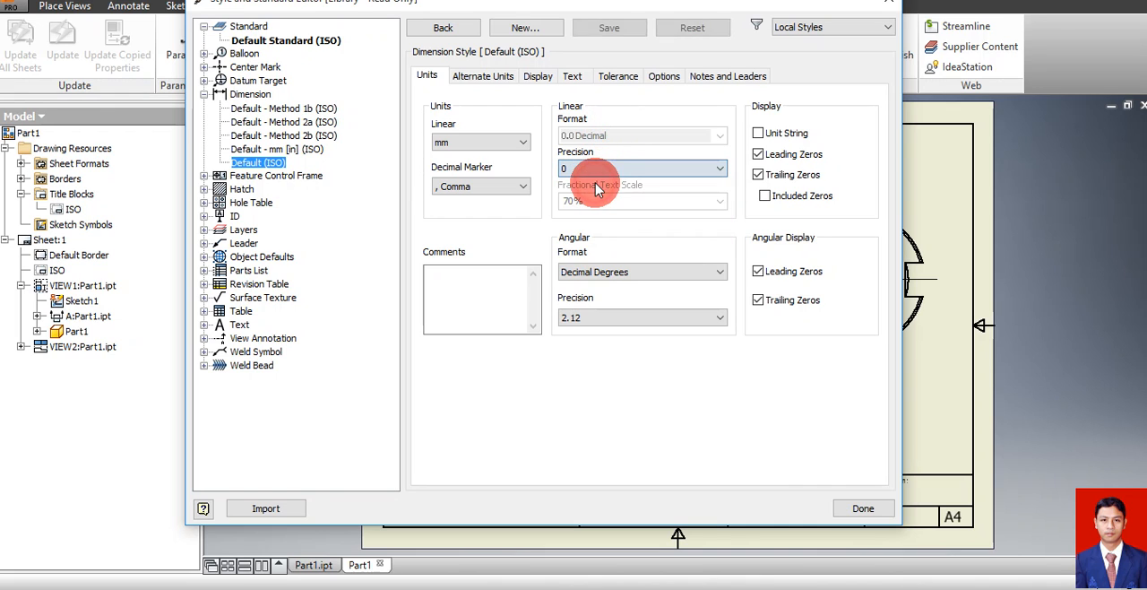
{"action": "left_click", "coordinate": [612, 319]}
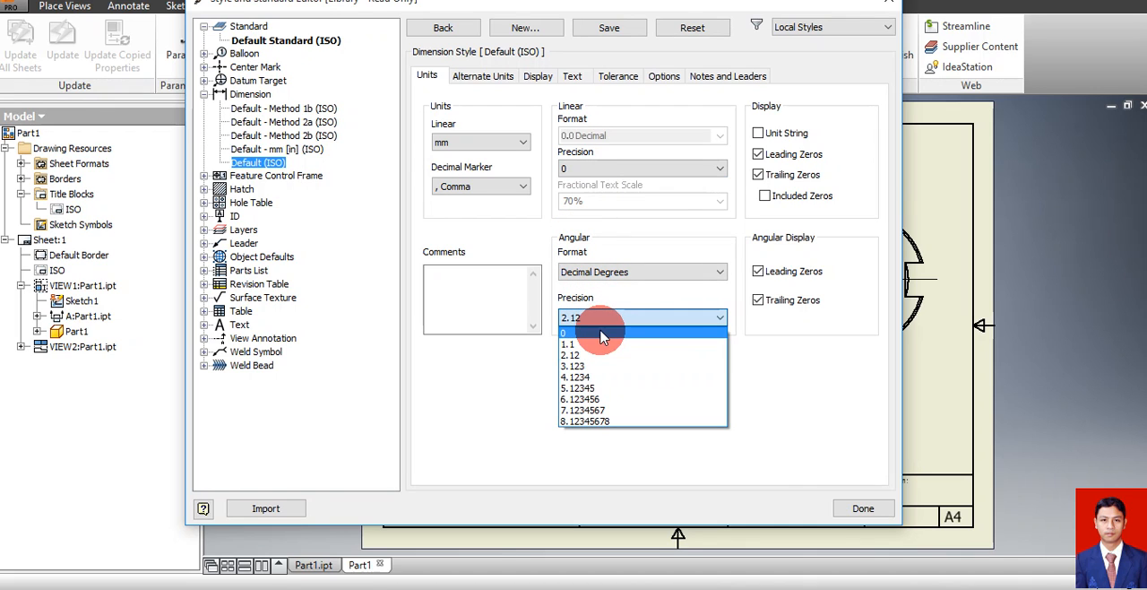
{"action": "left_click", "coordinate": [600, 336]}
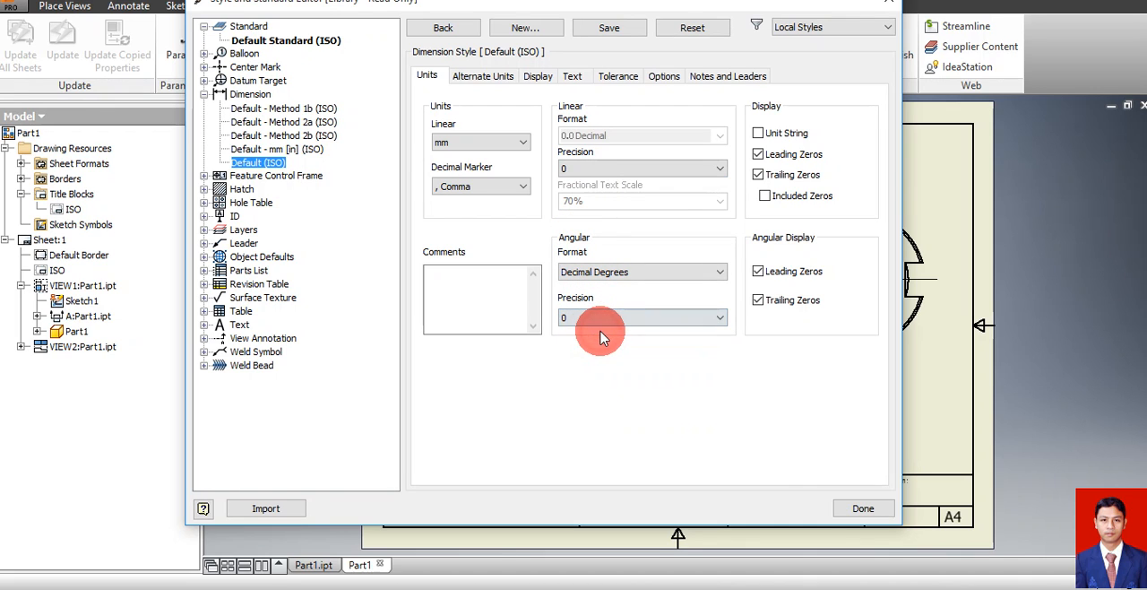
{"action": "left_click", "coordinate": [850, 511]}
{"action": "left_click", "coordinate": [468, 296]}
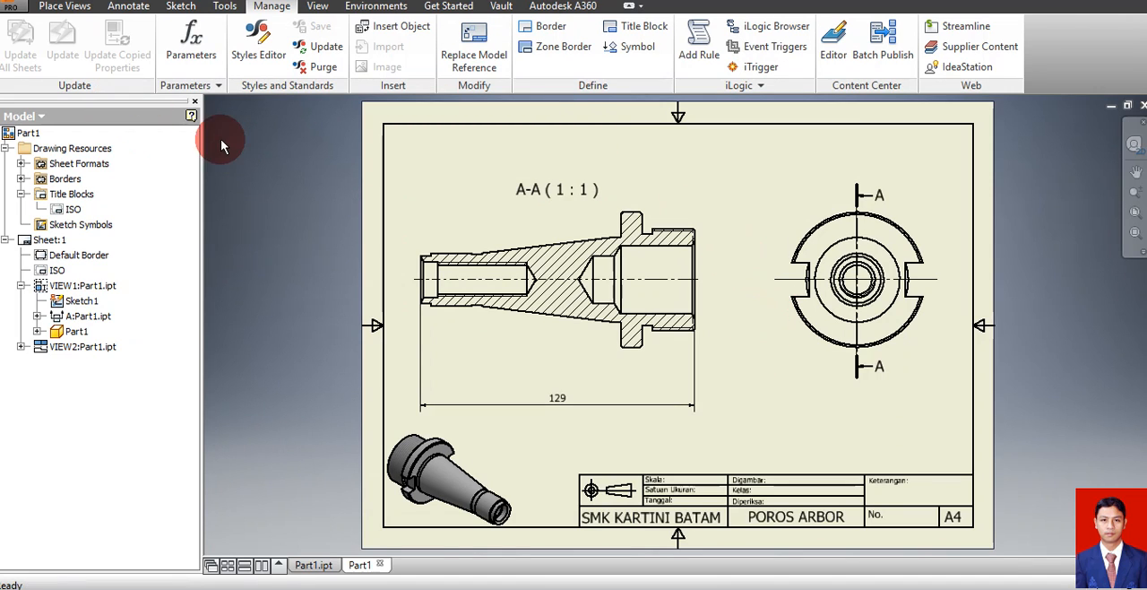
Dimension the length of the large end's outer thread, placing the dimension above section view A-A
{"action": "left_click", "coordinate": [130, 7]}
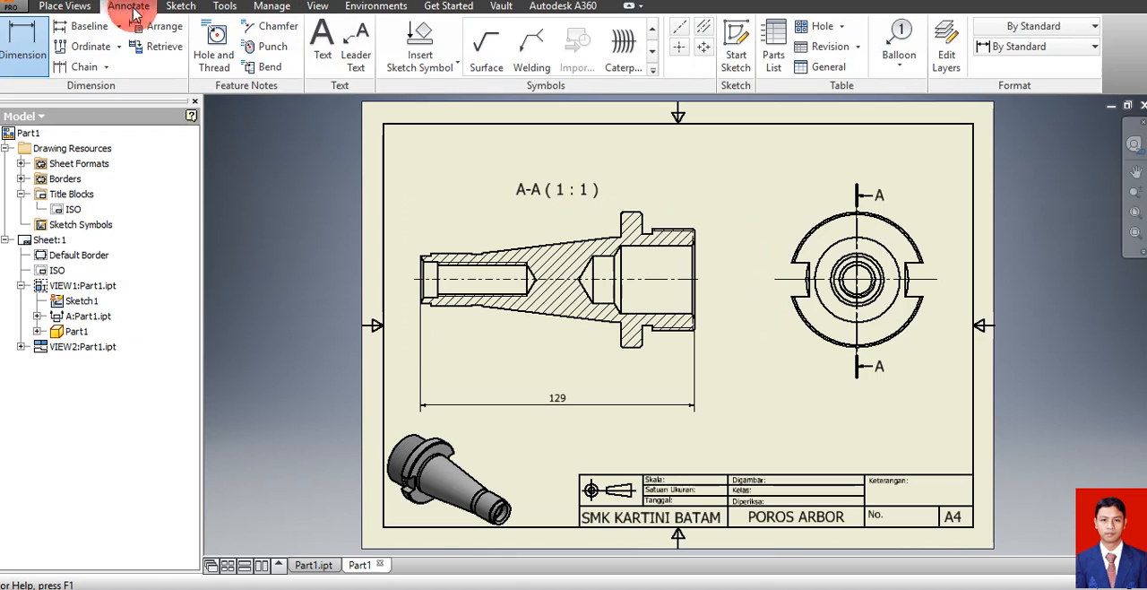
{"action": "left_click", "coordinate": [16, 30]}
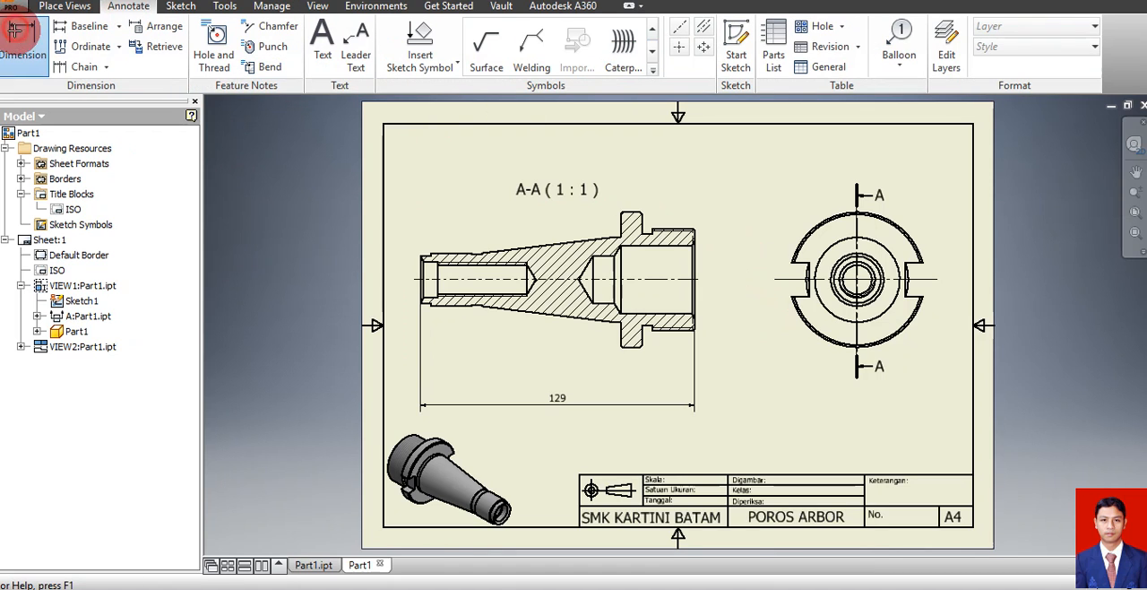
{"action": "left_click", "coordinate": [695, 238]}
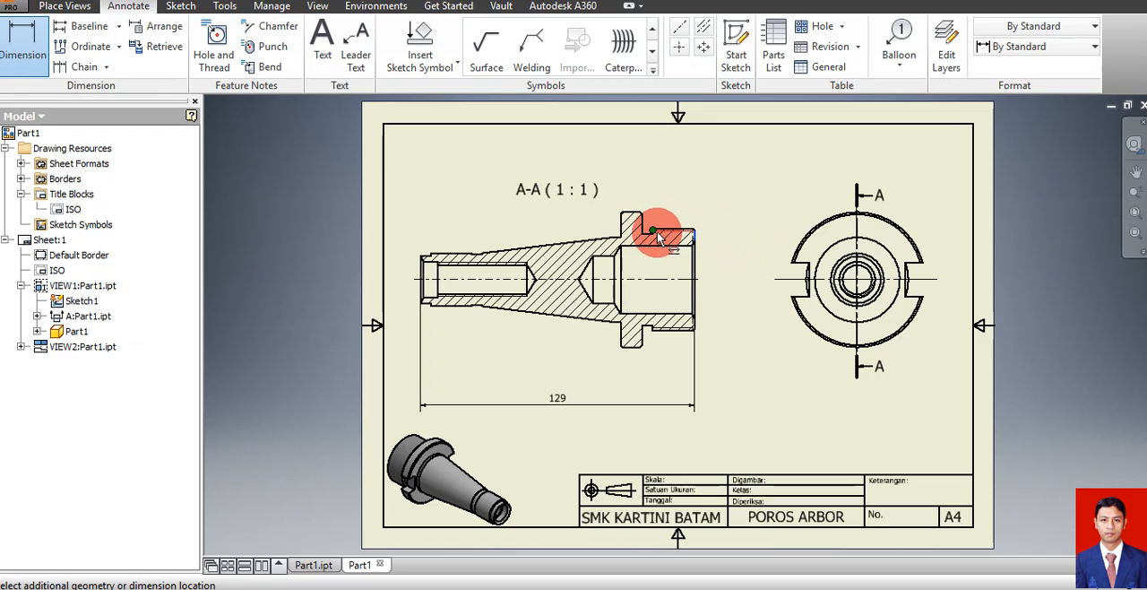
{"action": "left_click", "coordinate": [657, 232]}
{"action": "left_click", "coordinate": [667, 184]}
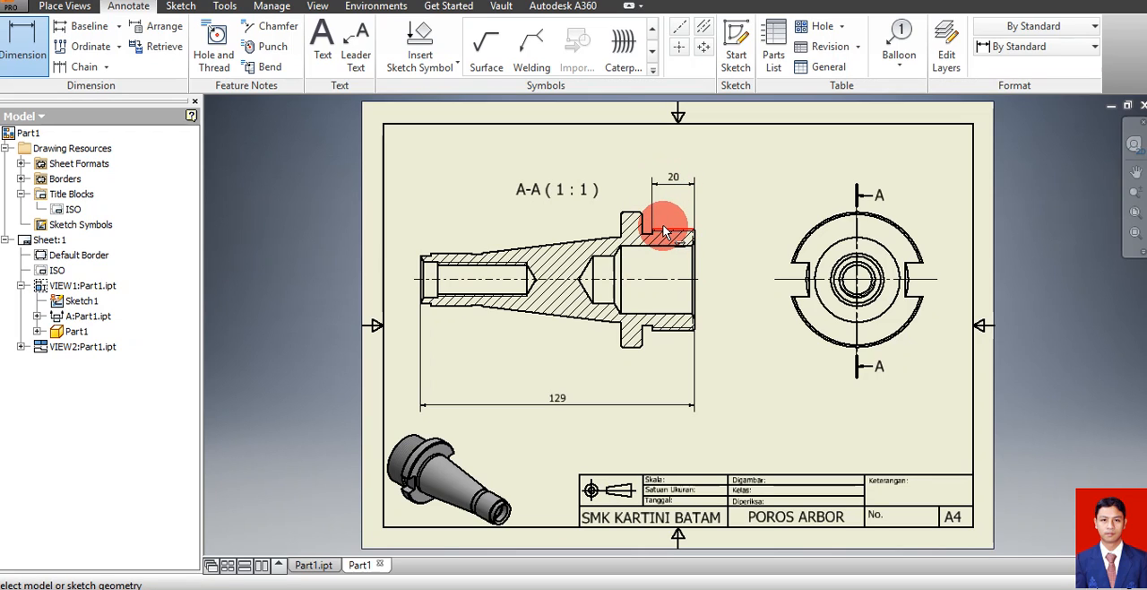
Dimension the width of the relief groove beside the flange and the flange's thickness above section view A-A
{"action": "left_click", "coordinate": [650, 229]}
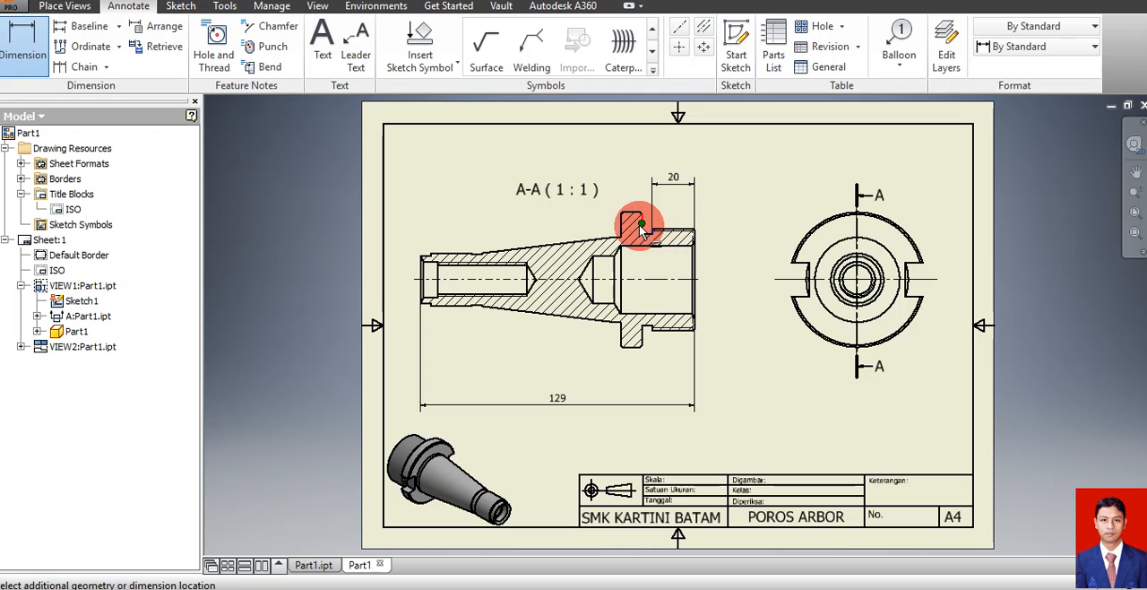
{"action": "left_click", "coordinate": [644, 181]}
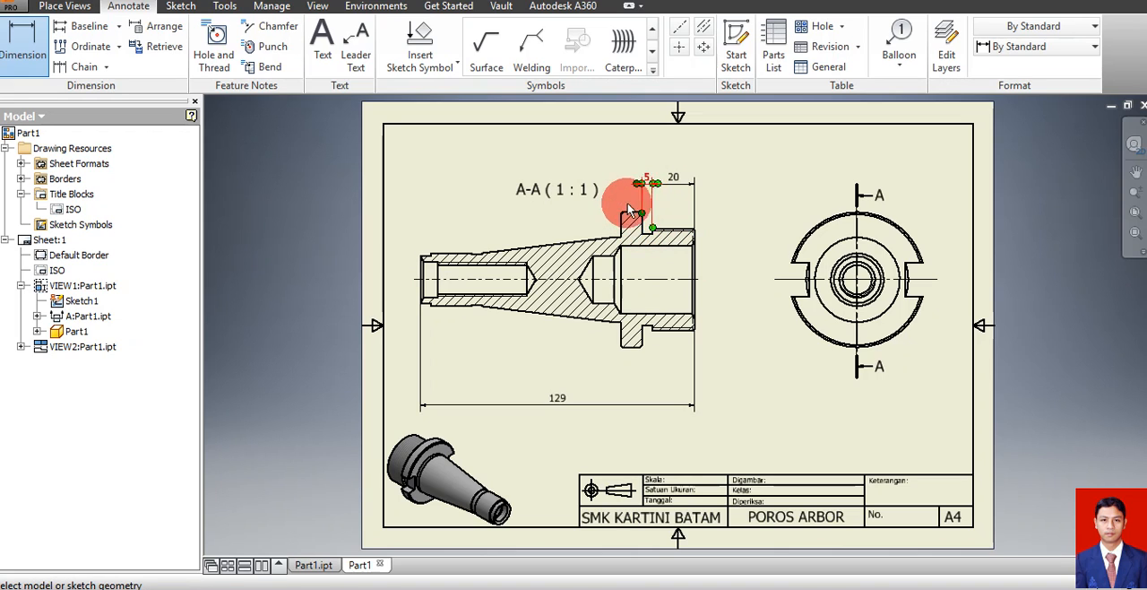
{"action": "left_click", "coordinate": [644, 224]}
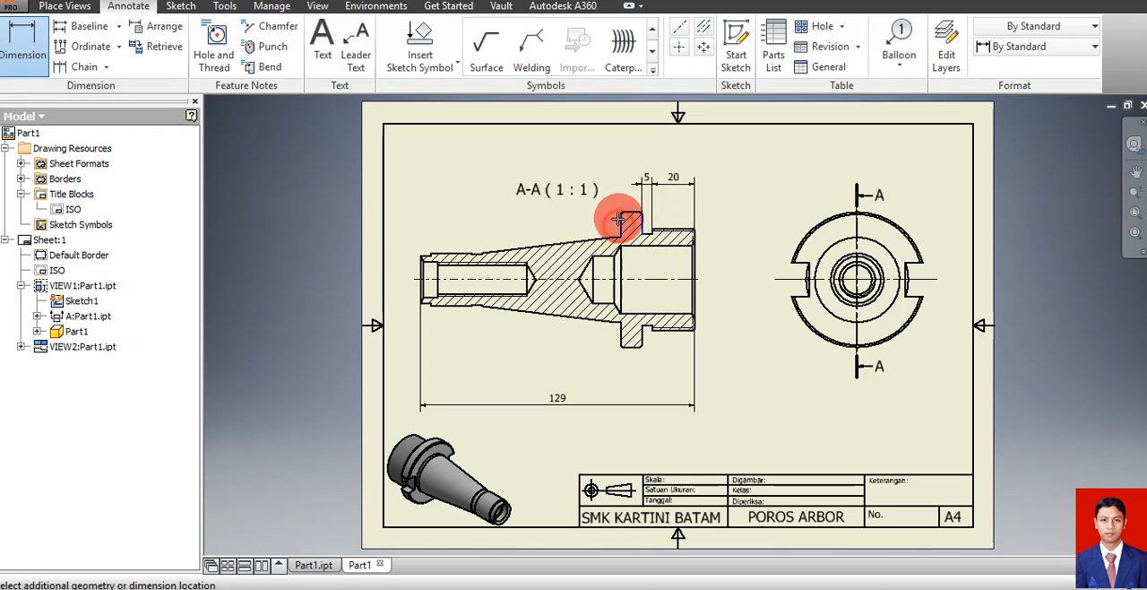
{"action": "left_click", "coordinate": [623, 190]}
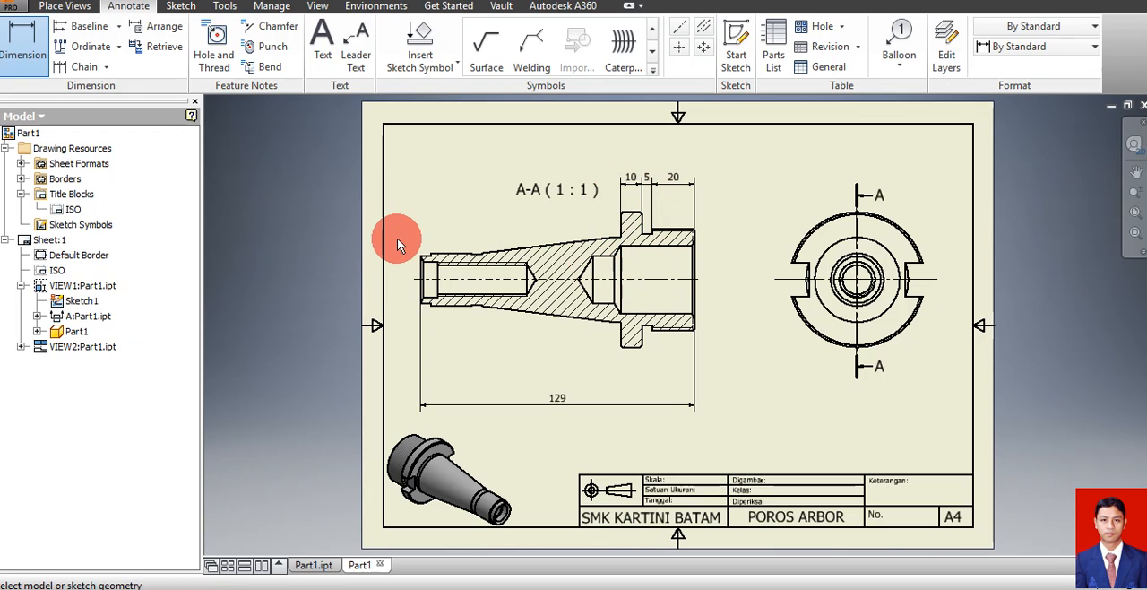
Dimension the lengths of the small end's step and the adjoining cylindrical section, in one row above section view A-A
{"action": "left_click", "coordinate": [419, 266]}
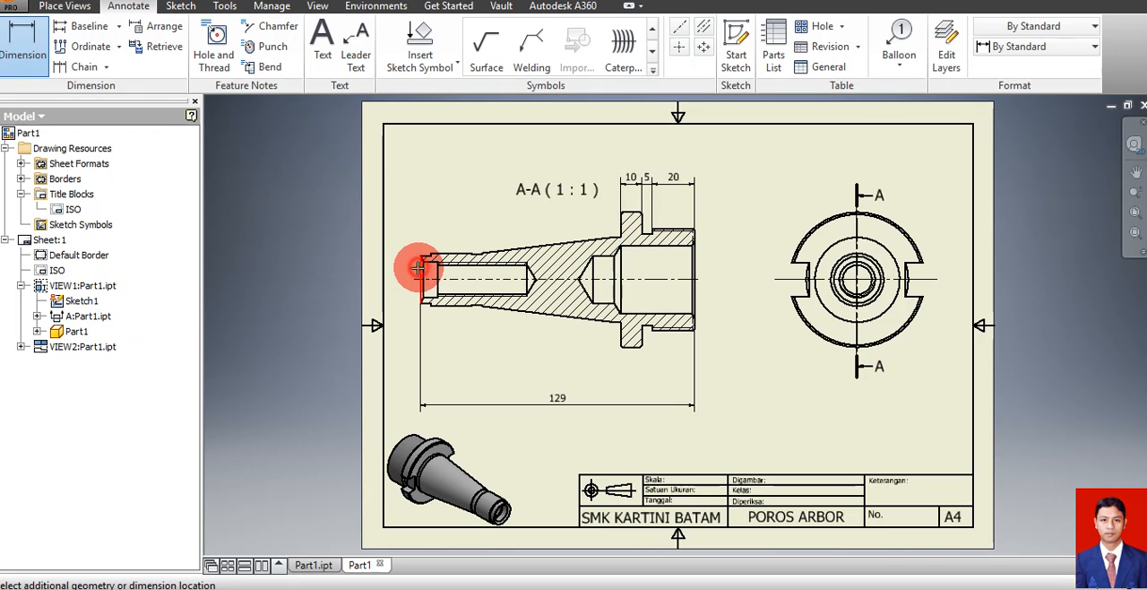
{"action": "left_click", "coordinate": [431, 255]}
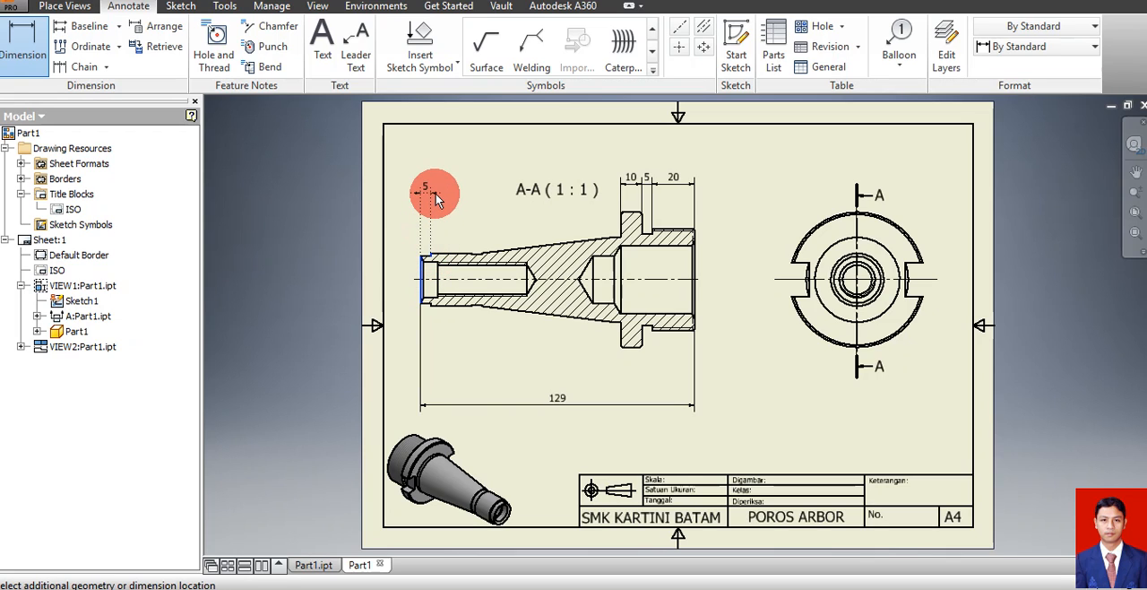
{"action": "left_click", "coordinate": [436, 192]}
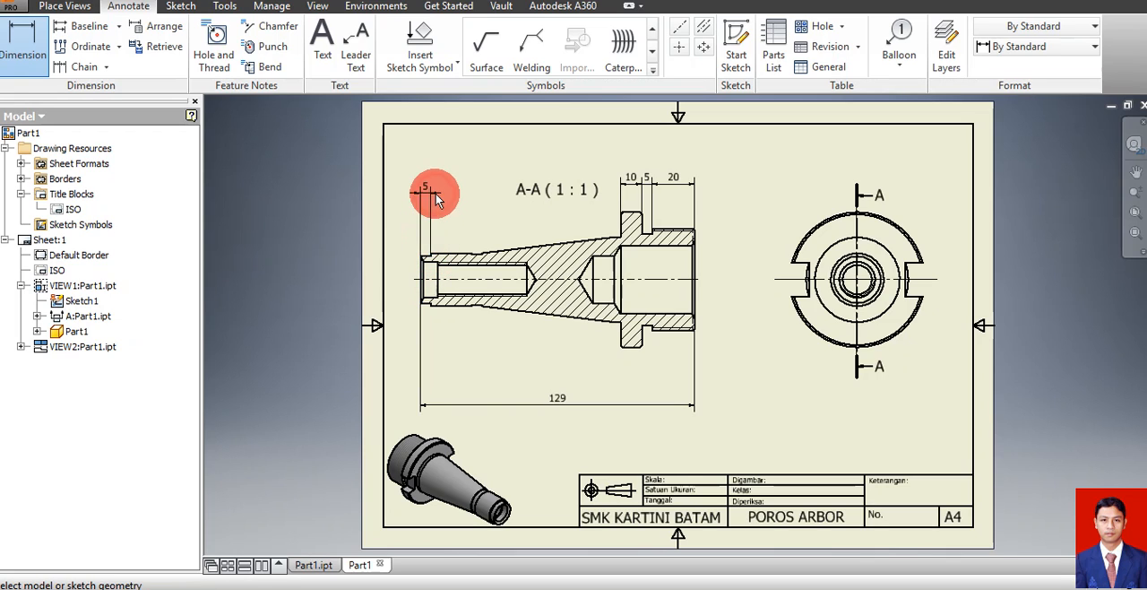
{"action": "left_click", "coordinate": [421, 261]}
{"action": "left_click", "coordinate": [468, 256]}
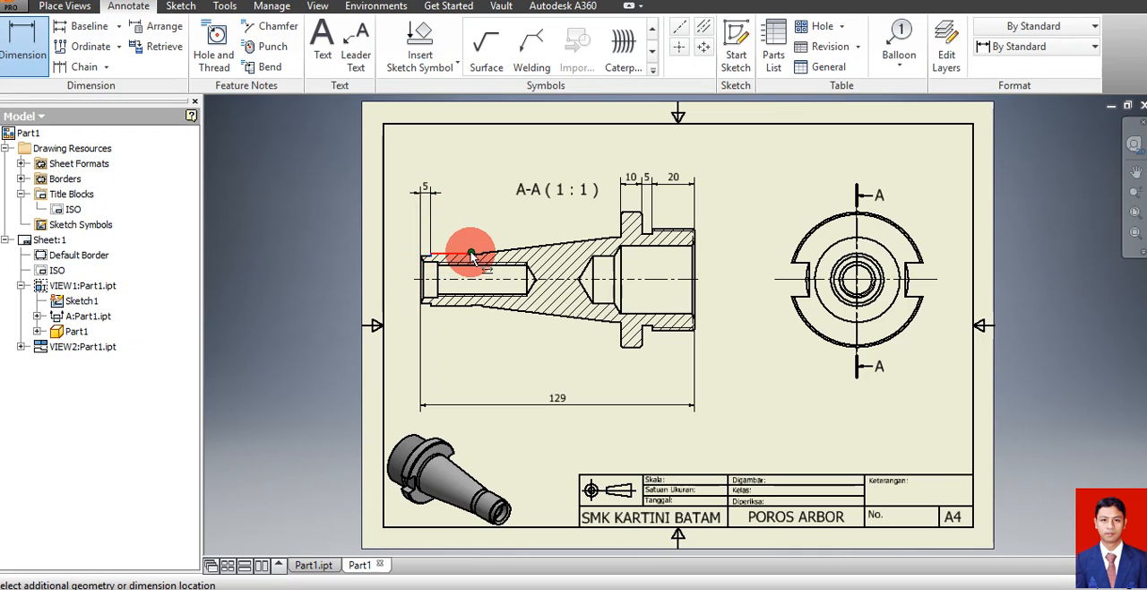
{"action": "left_click", "coordinate": [463, 195]}
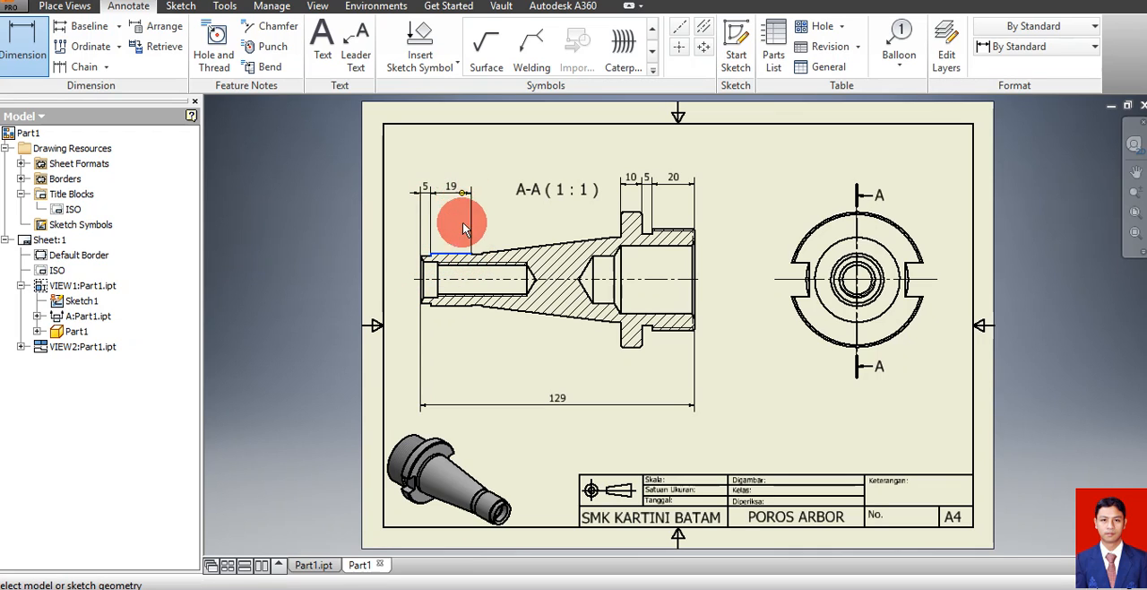
Dimension the width of the short neck between the small cylindrical section and the taper, in line with the neighbouring dimensions
{"action": "left_click", "coordinate": [480, 255]}
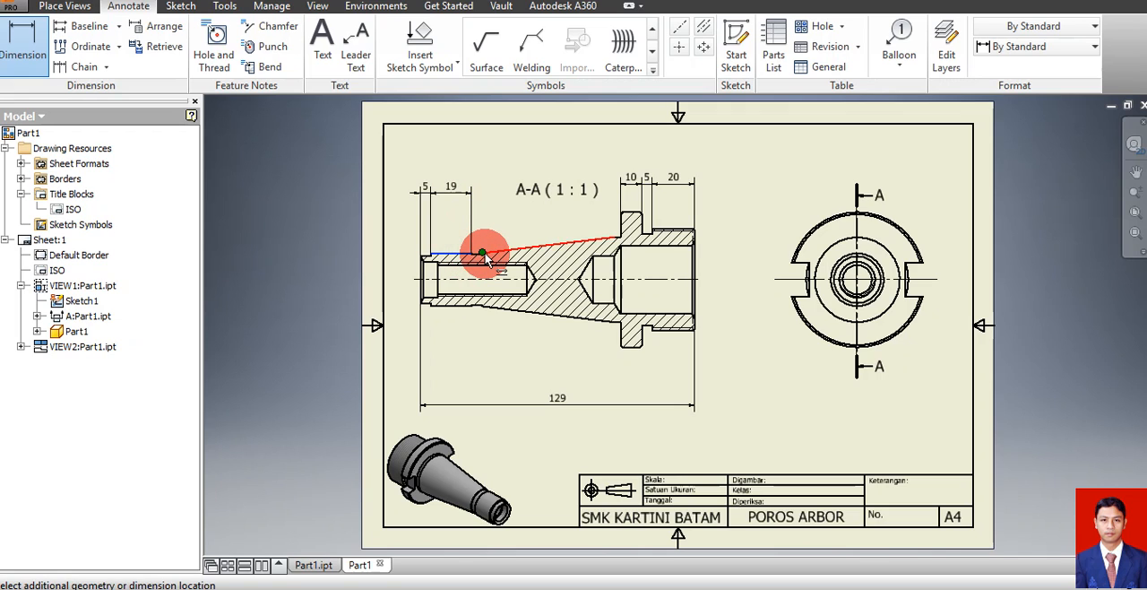
{"action": "left_click", "coordinate": [485, 257]}
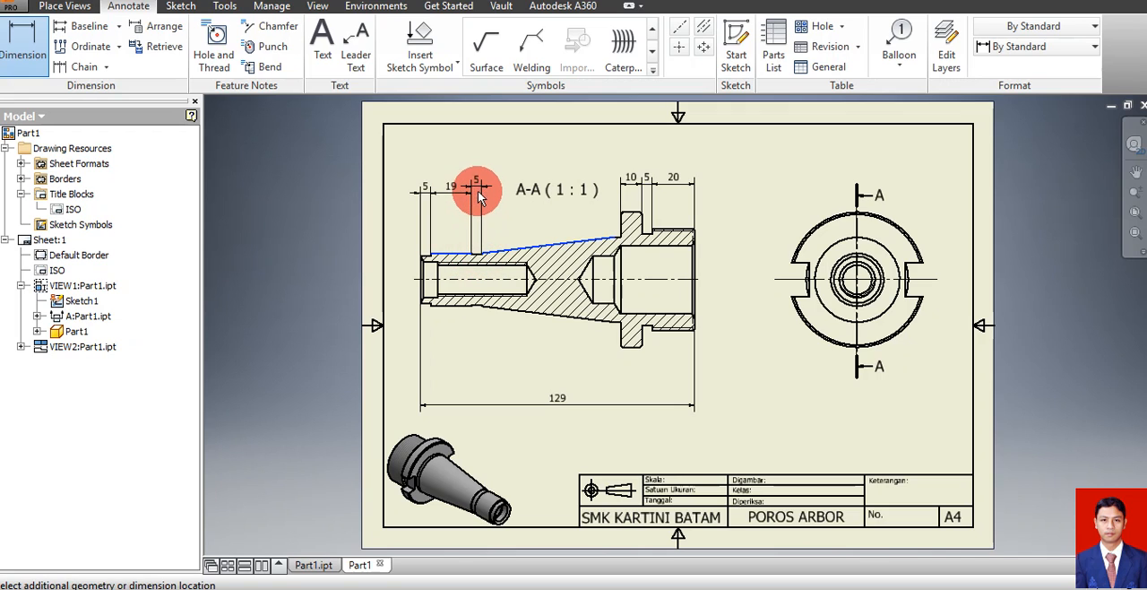
{"action": "left_click", "coordinate": [477, 189]}
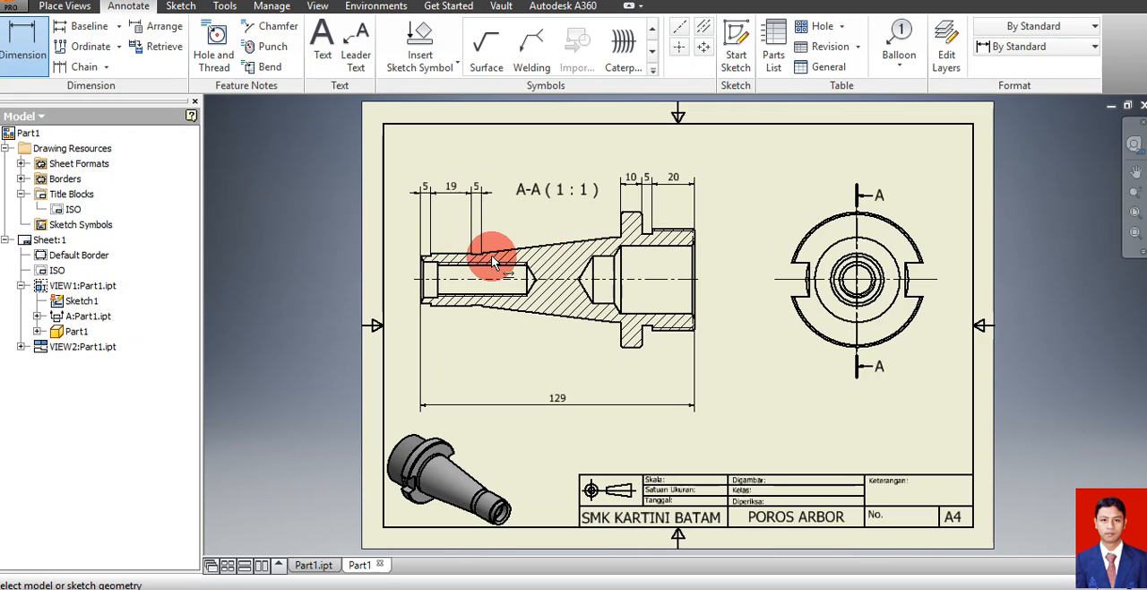
{"action": "left_click", "coordinate": [481, 249]}
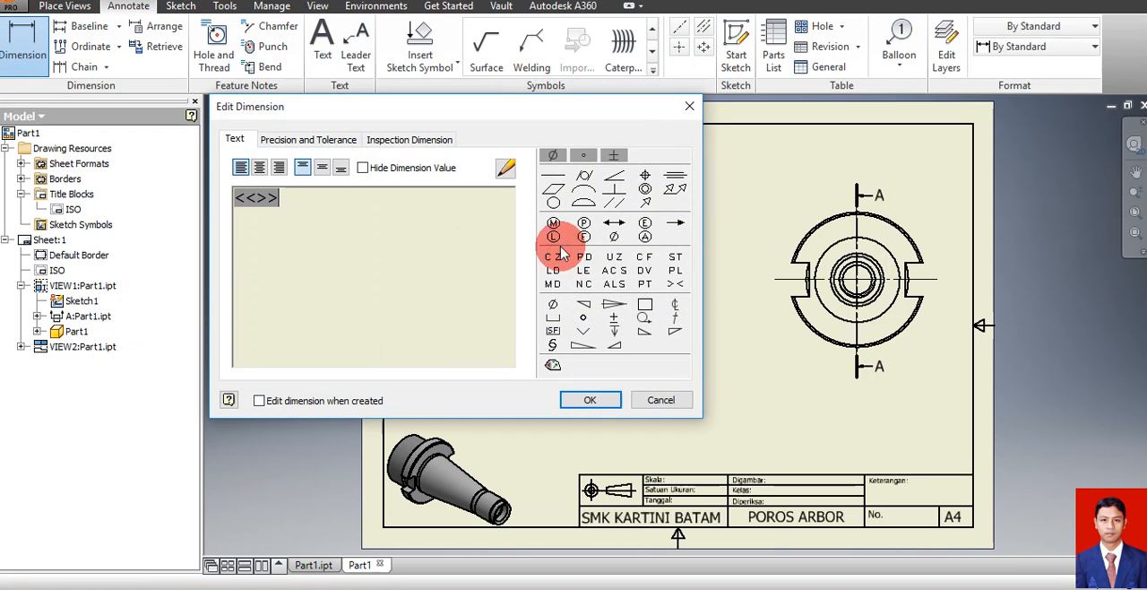
{"action": "left_click", "coordinate": [687, 106]}
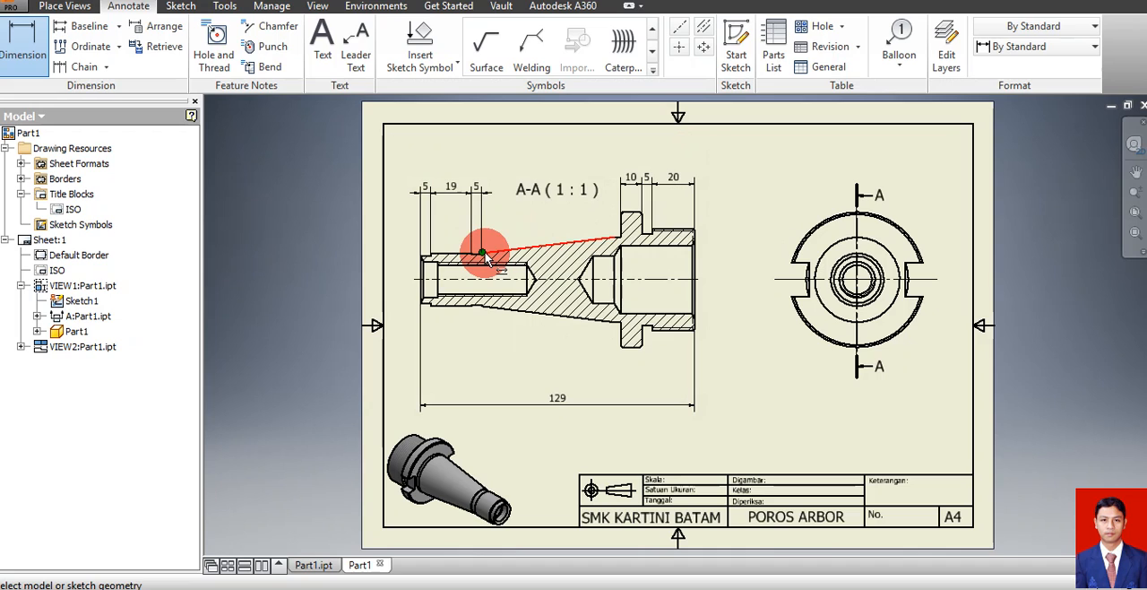
Dimension the horizontal length of the taper up to its large end near the flange, above section view A-A
{"action": "left_click", "coordinate": [485, 255]}
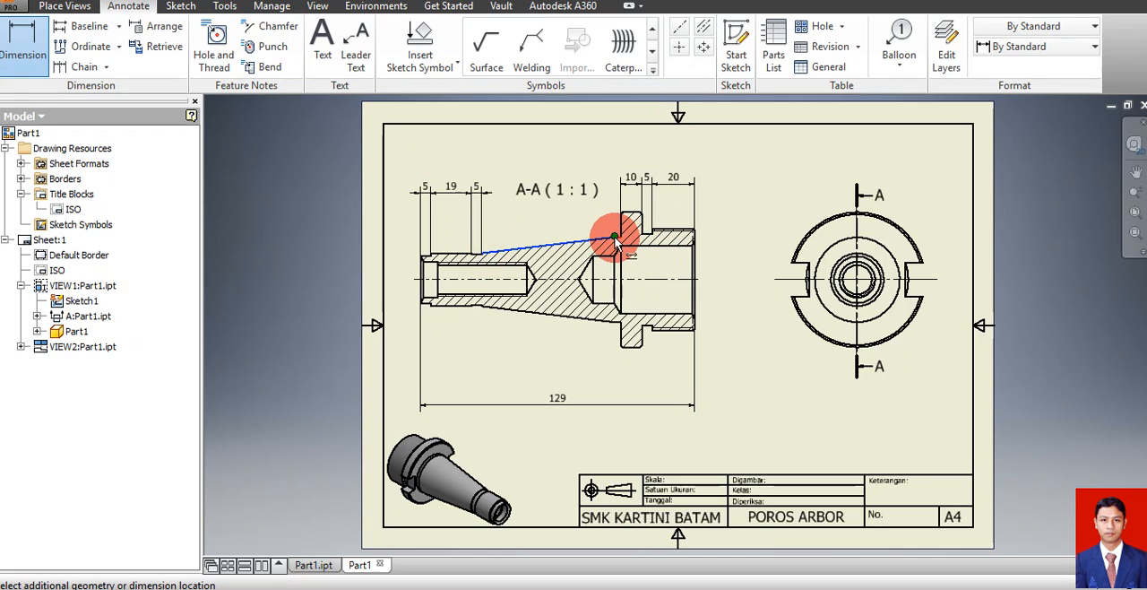
{"action": "left_click", "coordinate": [616, 243]}
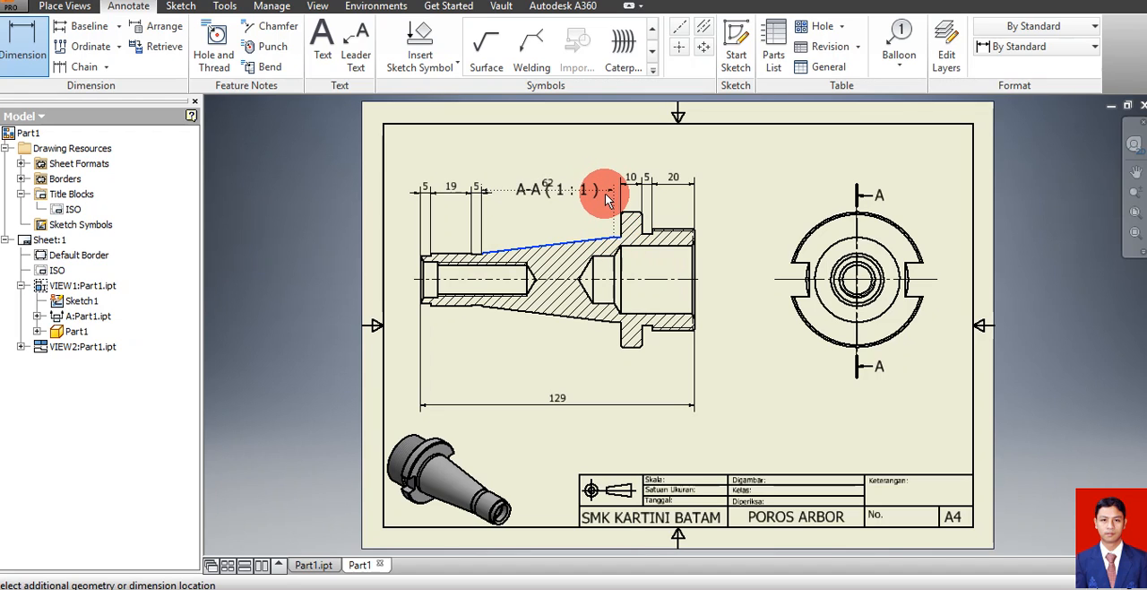
{"action": "left_click", "coordinate": [606, 199]}
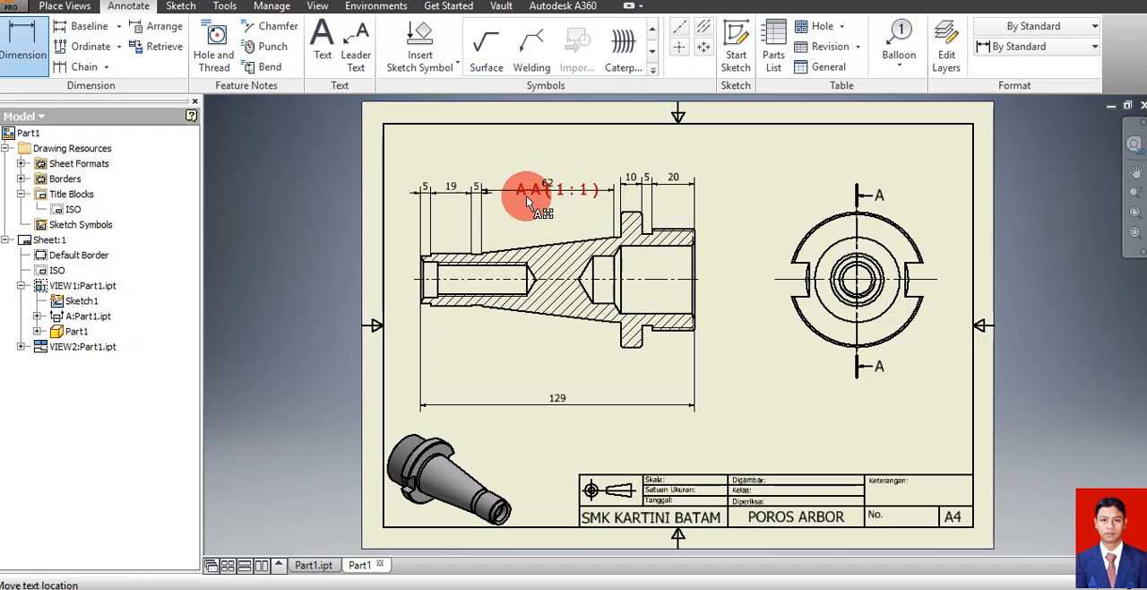
Move the A-A (1:1) view label up, clear of the taper's length dimension
{"action": "key", "text": "Escape"}
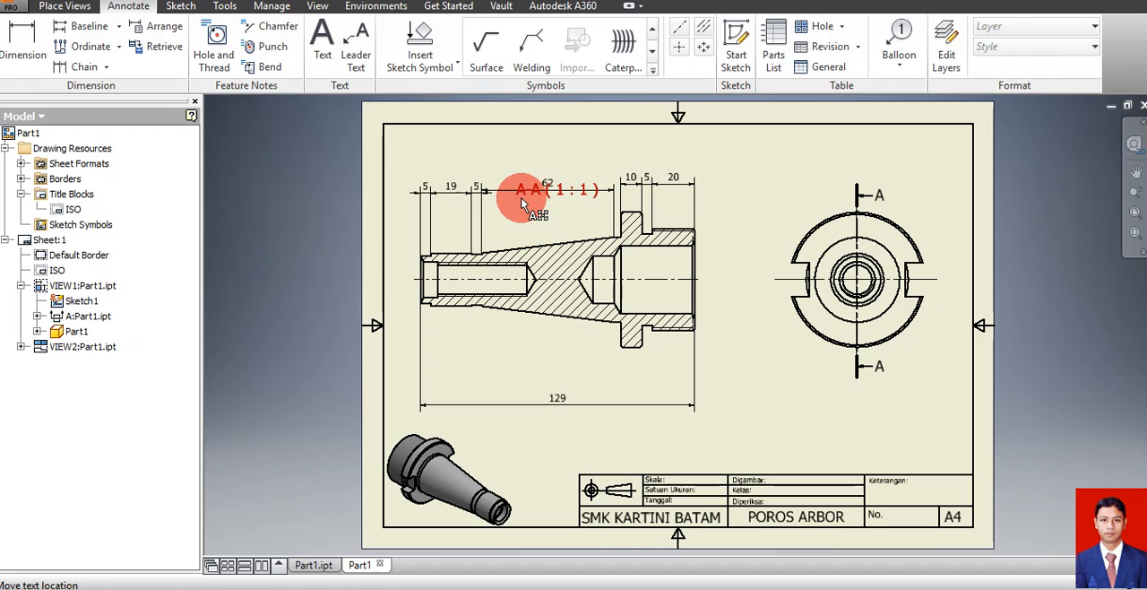
{"action": "left_click", "coordinate": [523, 196]}
{"action": "left_click_drag", "start_coordinate": [523, 197], "coordinate": [523, 153]}
Lower the taper's length dimension slightly to align it with the small-end dimensions above section view A-A
{"action": "left_click", "coordinate": [526, 192]}
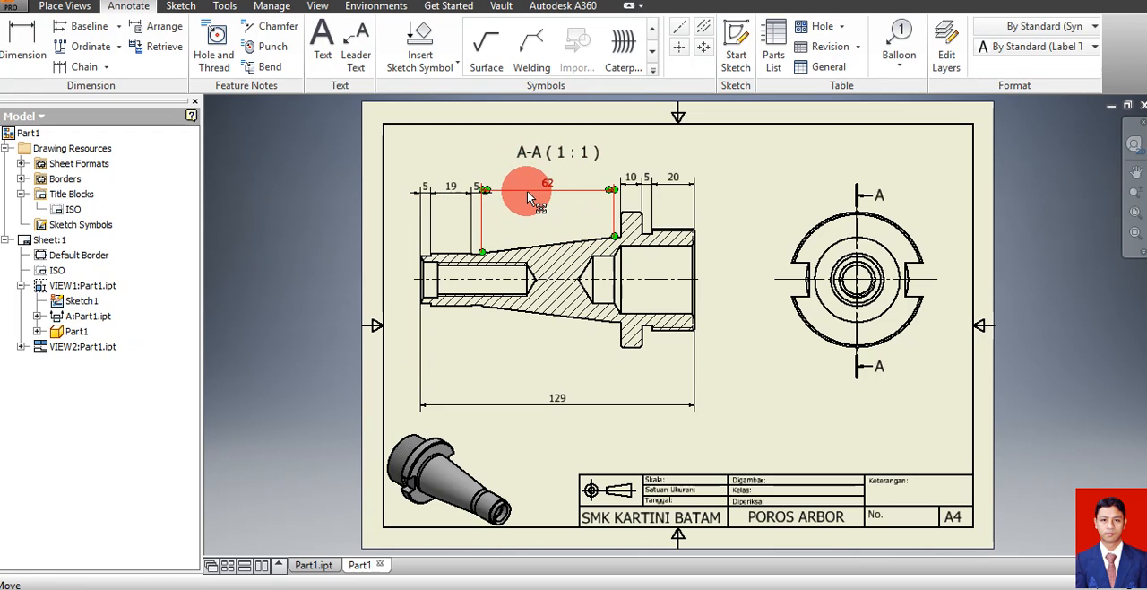
{"action": "left_click_drag", "start_coordinate": [527, 191], "coordinate": [528, 195]}
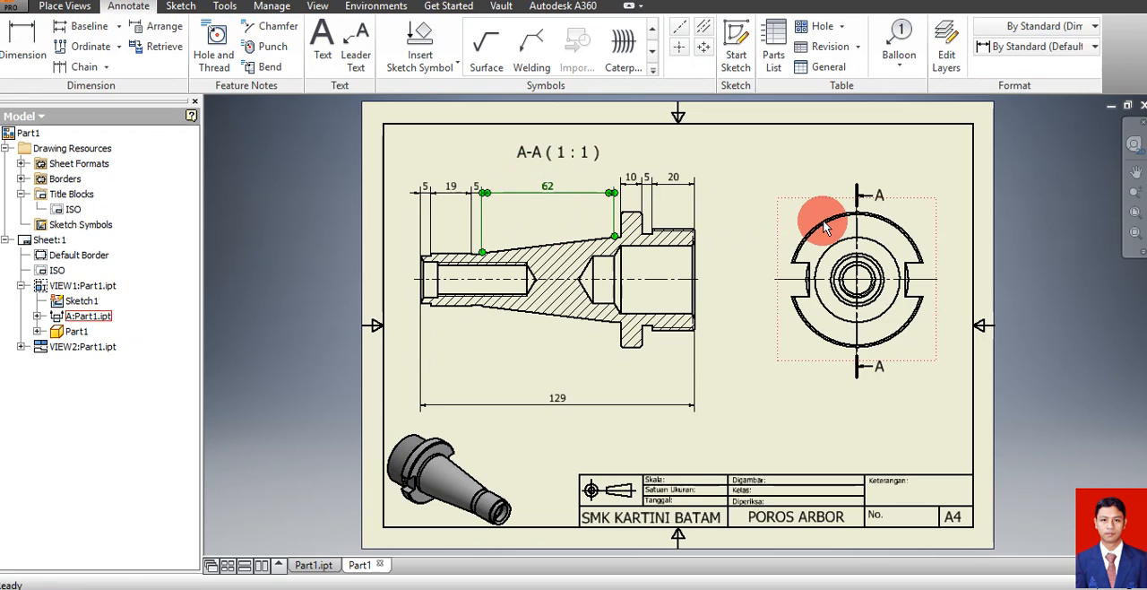
{"action": "left_click", "coordinate": [780, 201]}
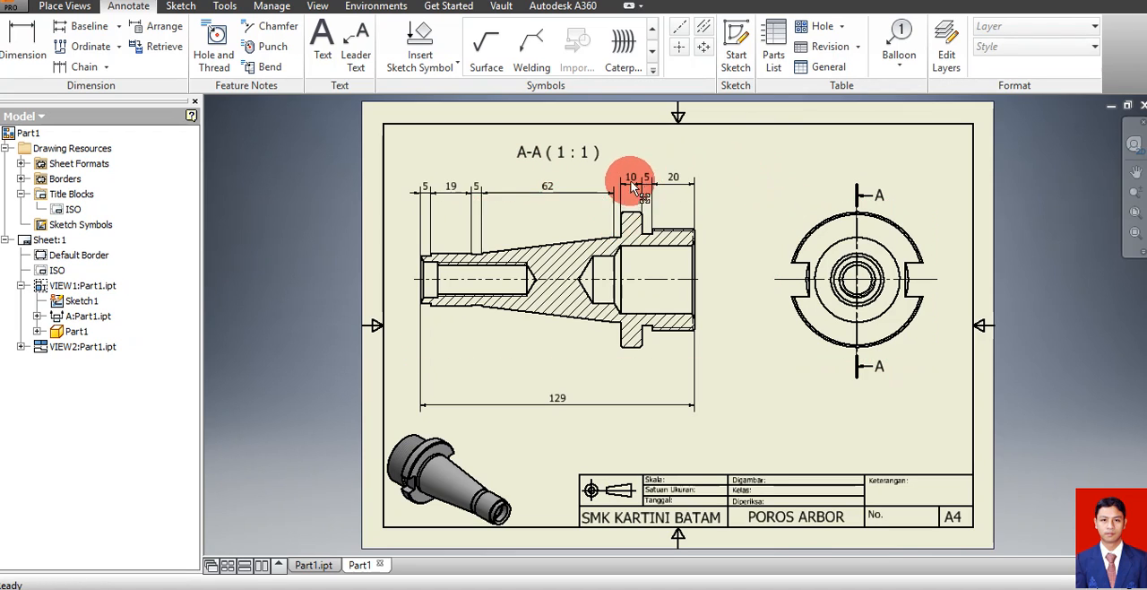
Lower the flange width and threaded section length dimensions into line with the taper's length dimension
{"action": "left_click_drag", "start_coordinate": [637, 185], "coordinate": [638, 192]}
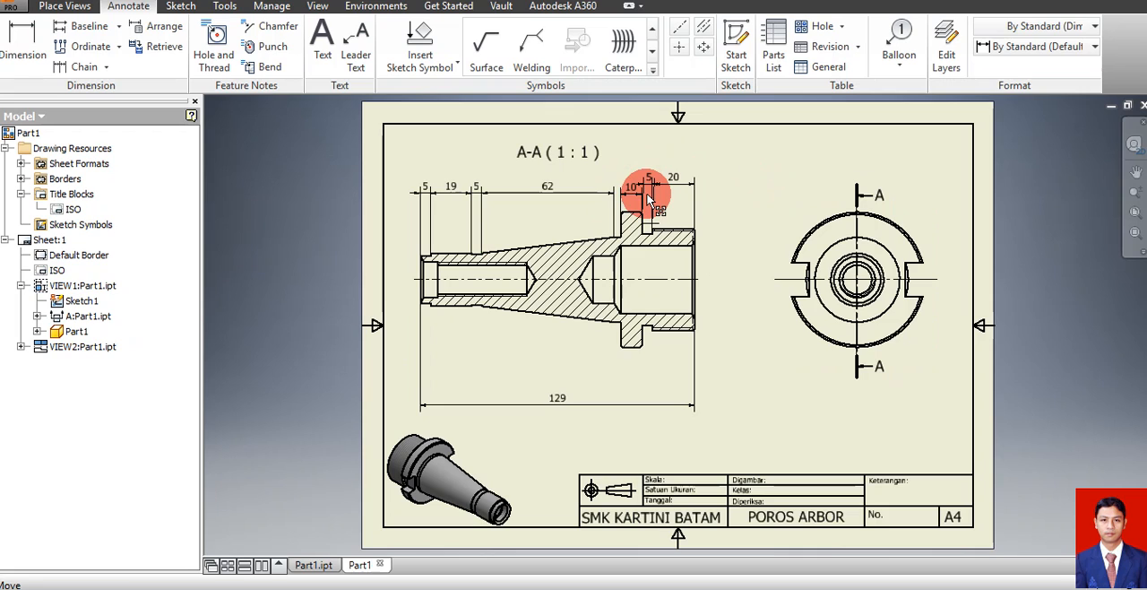
{"action": "left_click_drag", "start_coordinate": [649, 198], "coordinate": [649, 189]}
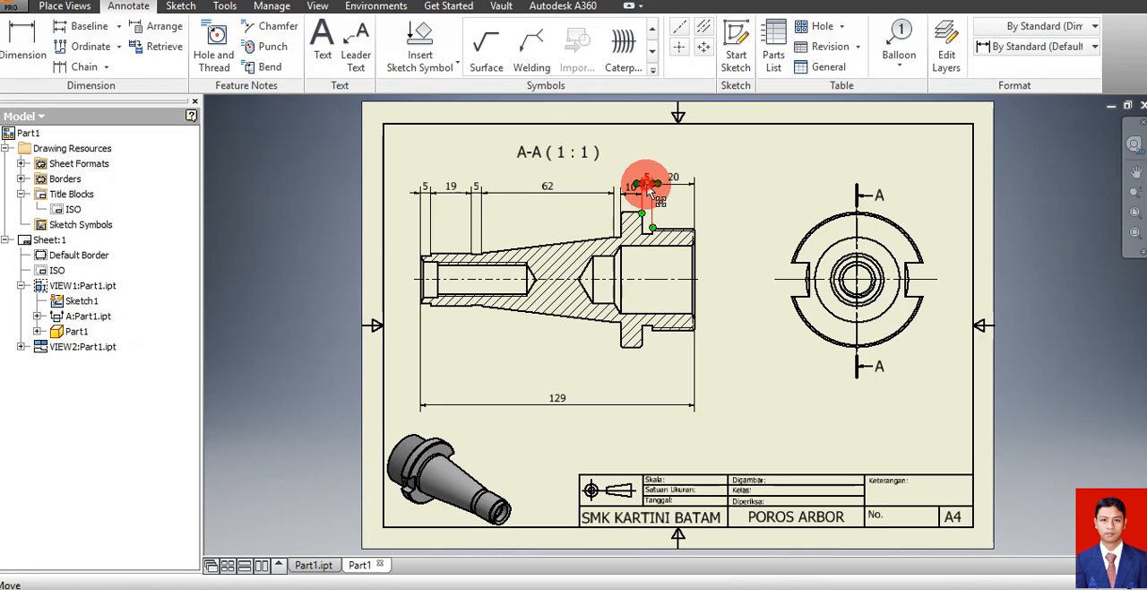
{"action": "left_click_drag", "start_coordinate": [648, 185], "coordinate": [644, 193]}
{"action": "left_click", "coordinate": [646, 198]}
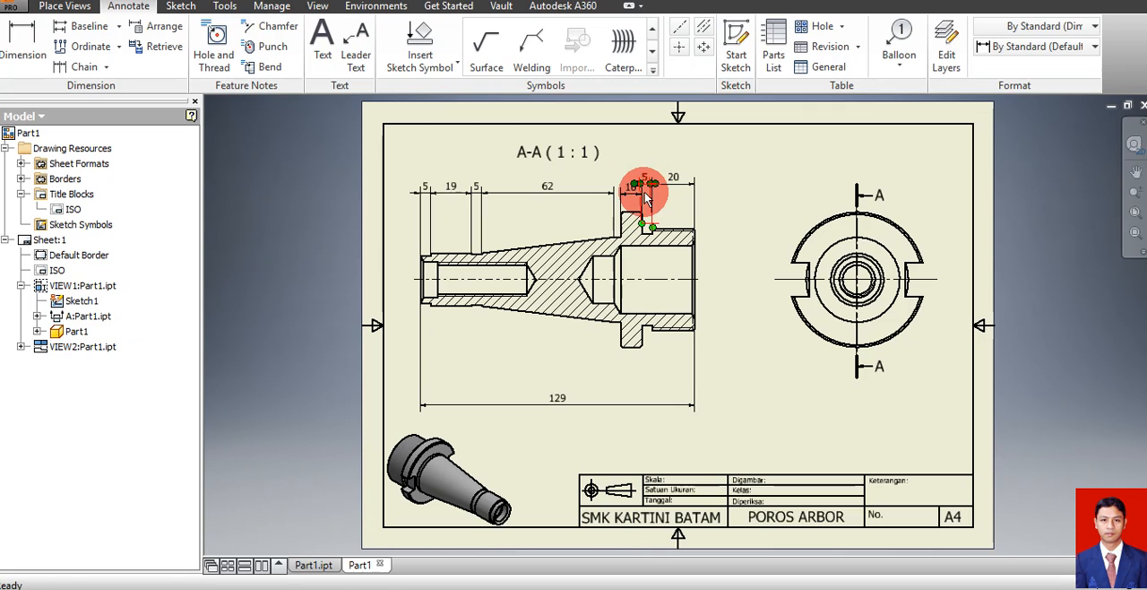
{"action": "left_click", "coordinate": [673, 184]}
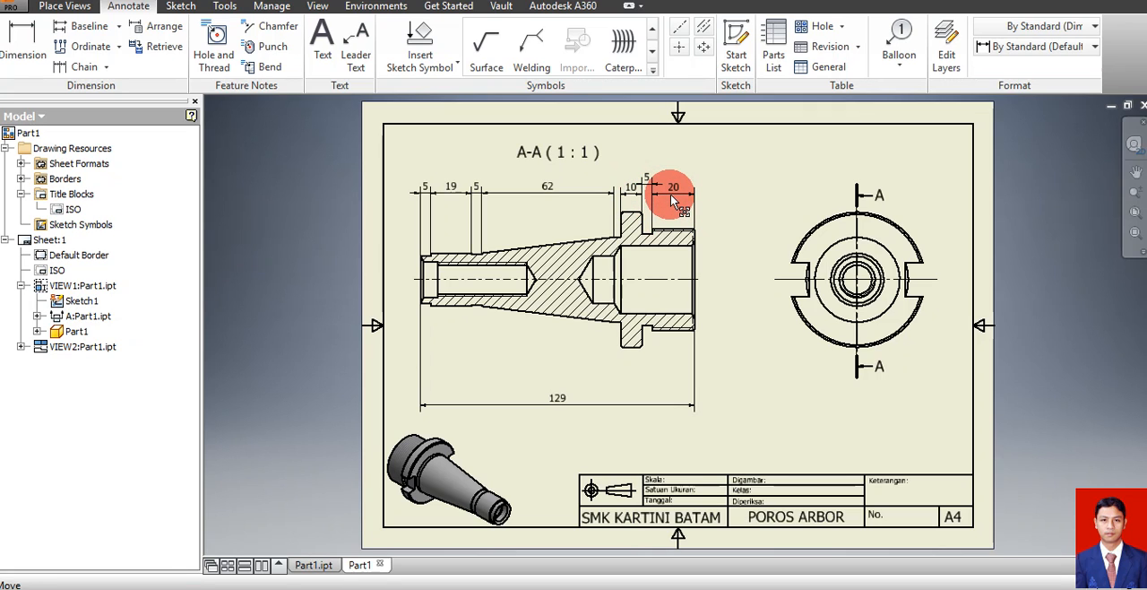
{"action": "left_click", "coordinate": [751, 175]}
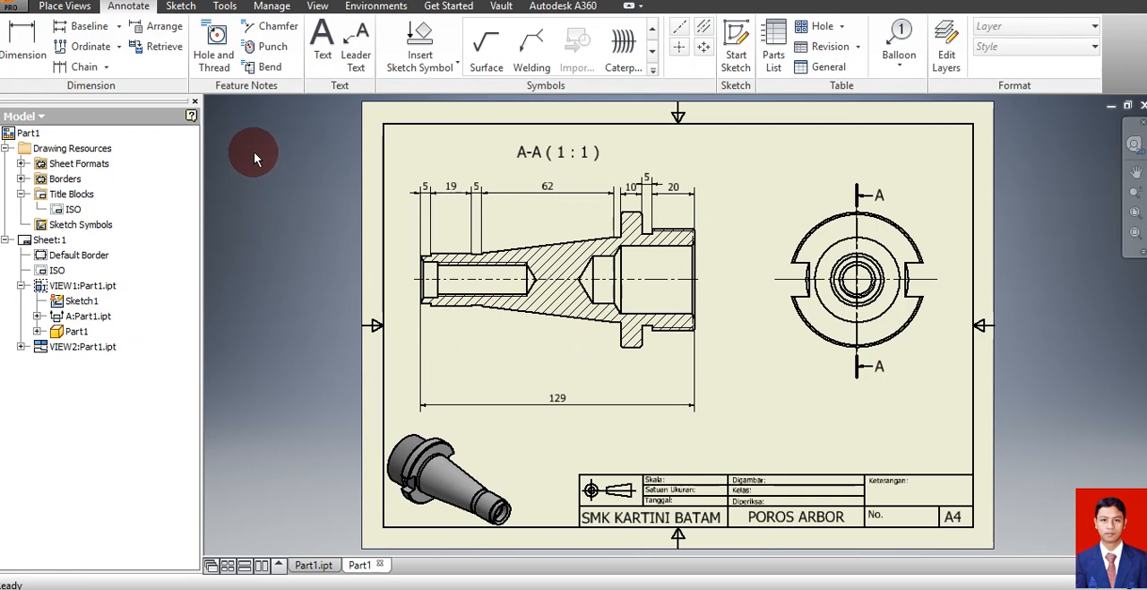
Add a chamfer note to the flange's lower corner facing the threaded section, placed diagonally below it in section view A-A
{"action": "left_click", "coordinate": [269, 26]}
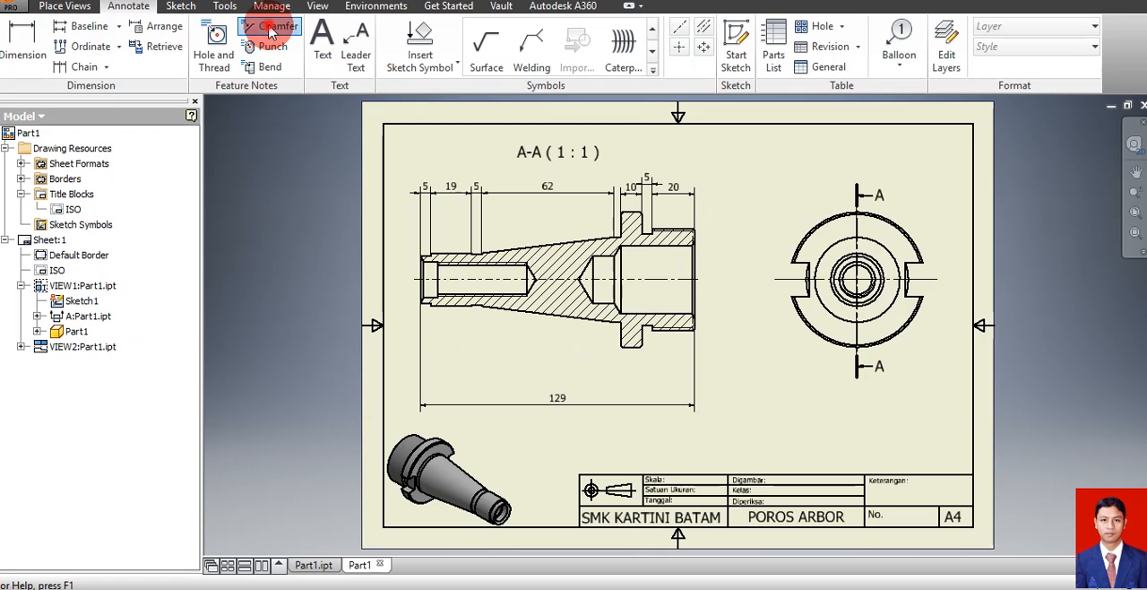
{"action": "left_click", "coordinate": [641, 346]}
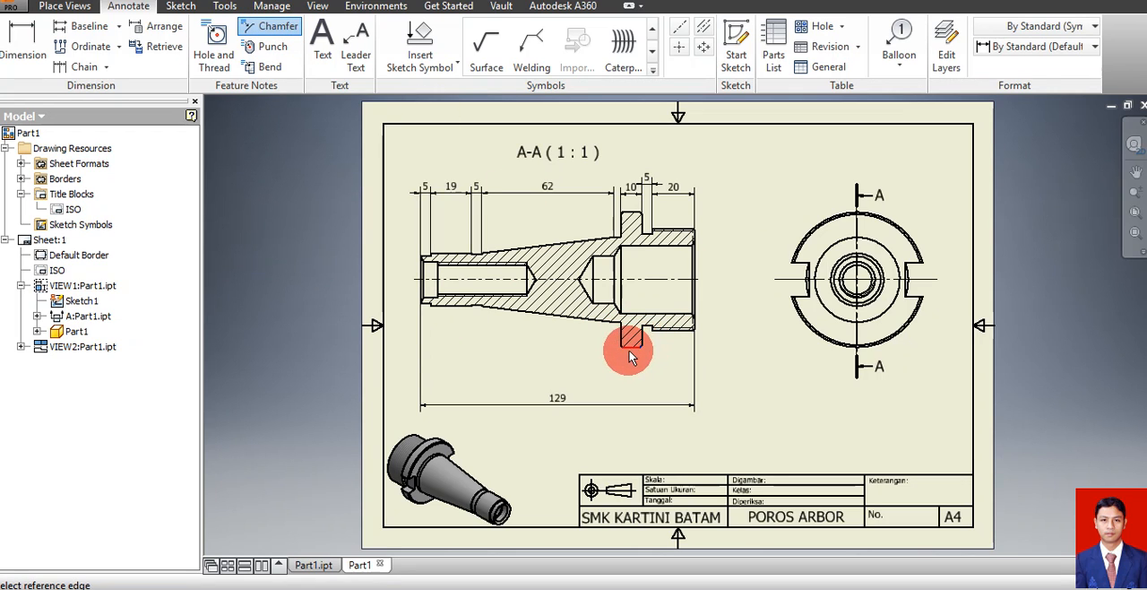
{"action": "left_click", "coordinate": [637, 354]}
{"action": "left_click", "coordinate": [663, 363]}
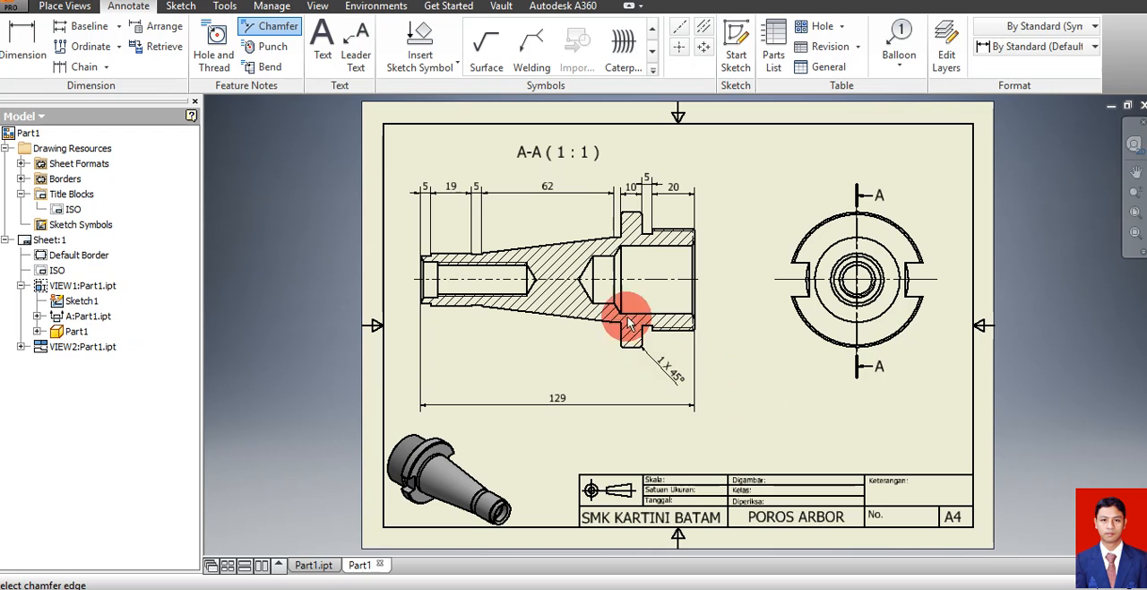
Add a thread note spanning both edges of the large end's external thread, placed vertically beside the end face
{"action": "left_click", "coordinate": [1136, 191]}
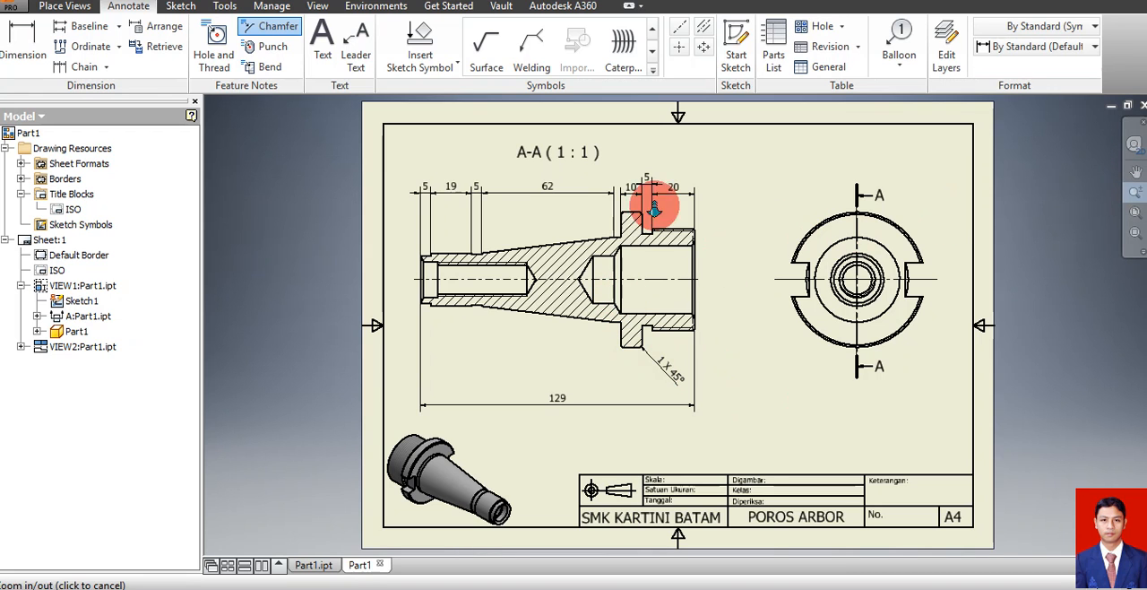
{"action": "left_click_drag", "start_coordinate": [622, 192], "coordinate": [627, 227]}
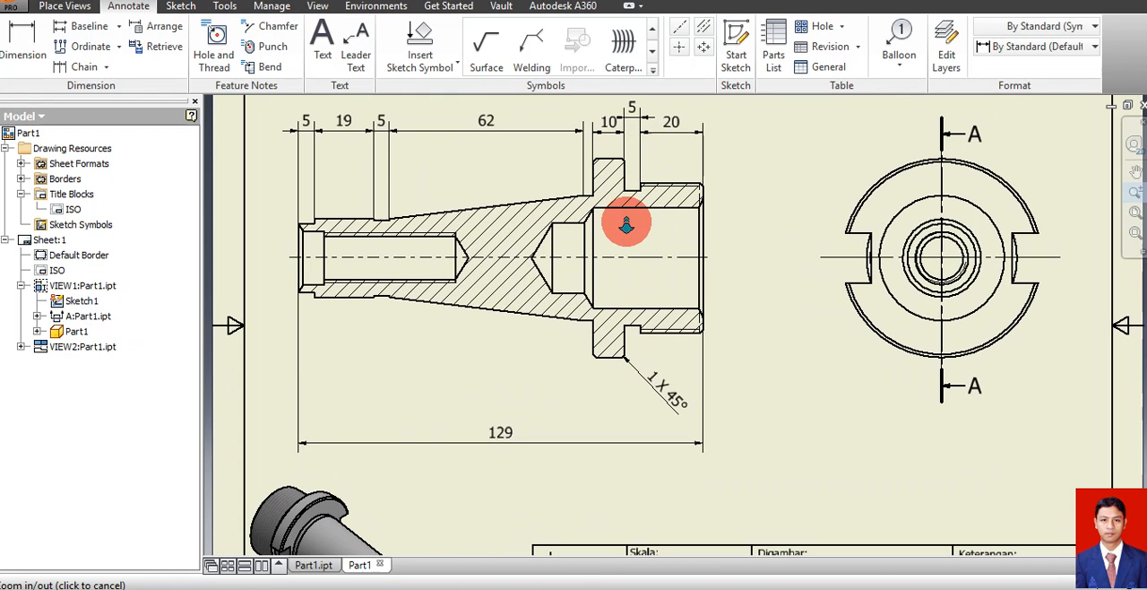
{"action": "key", "text": "Escape"}
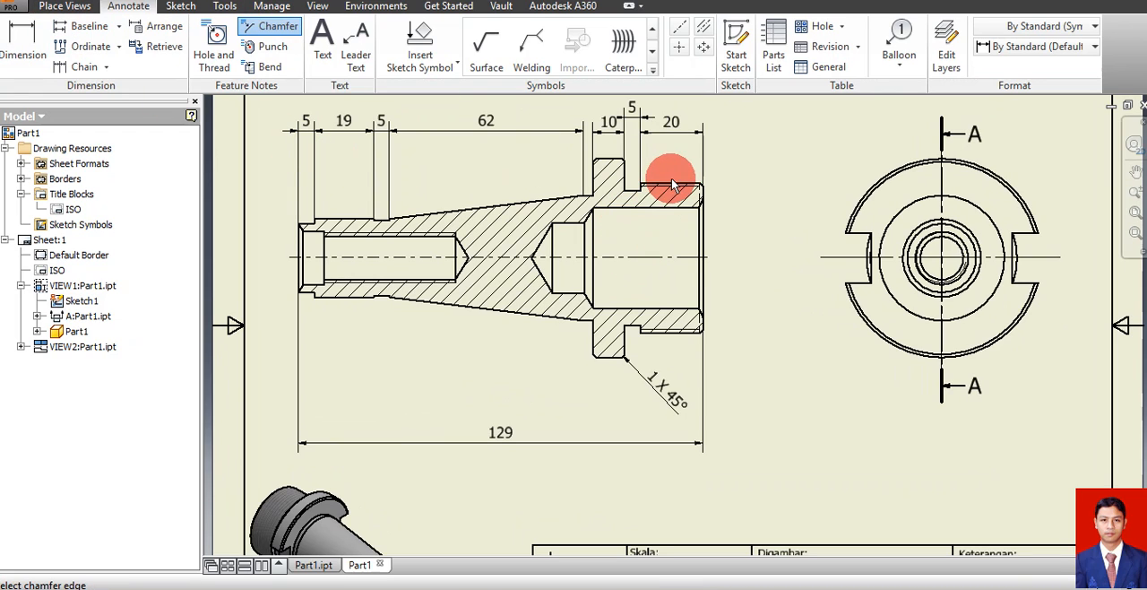
{"action": "left_click", "coordinate": [213, 49]}
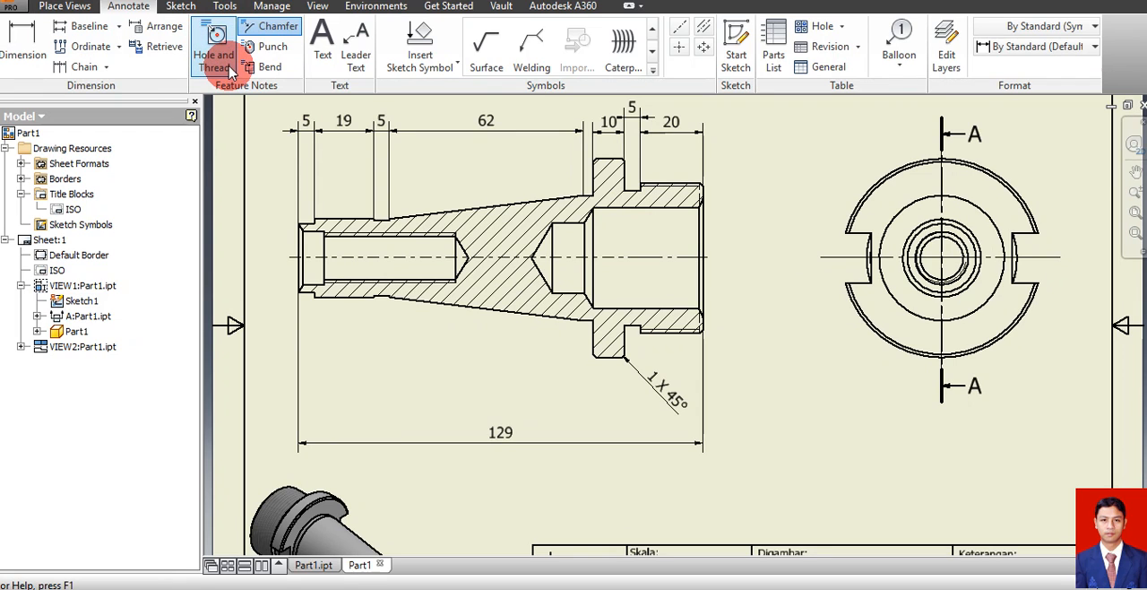
{"action": "left_click", "coordinate": [683, 184]}
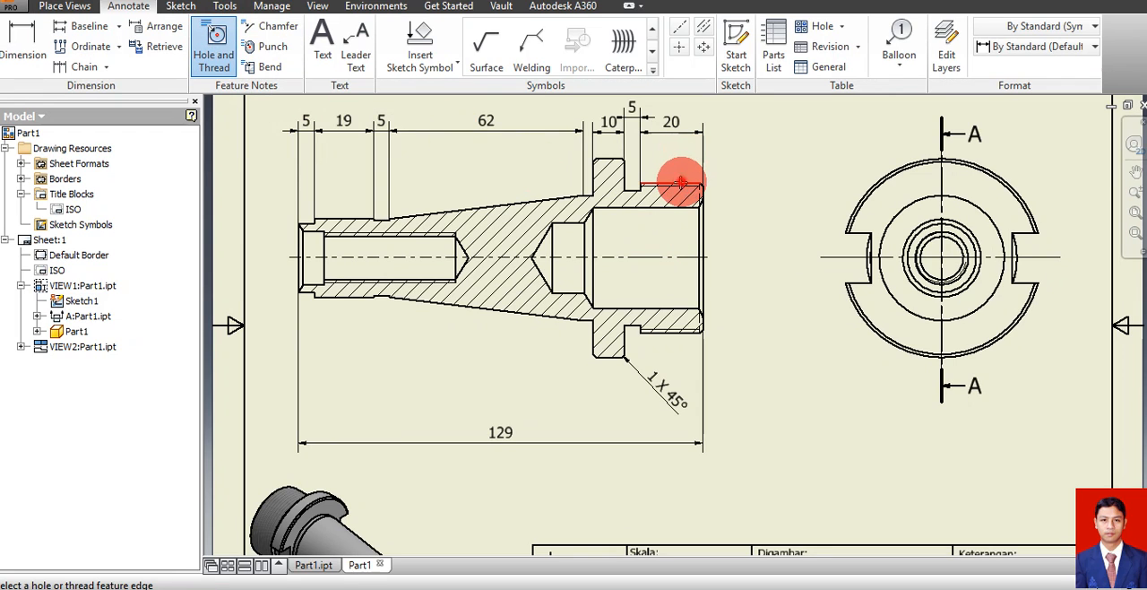
{"action": "left_click", "coordinate": [677, 330]}
{"action": "left_click", "coordinate": [741, 299]}
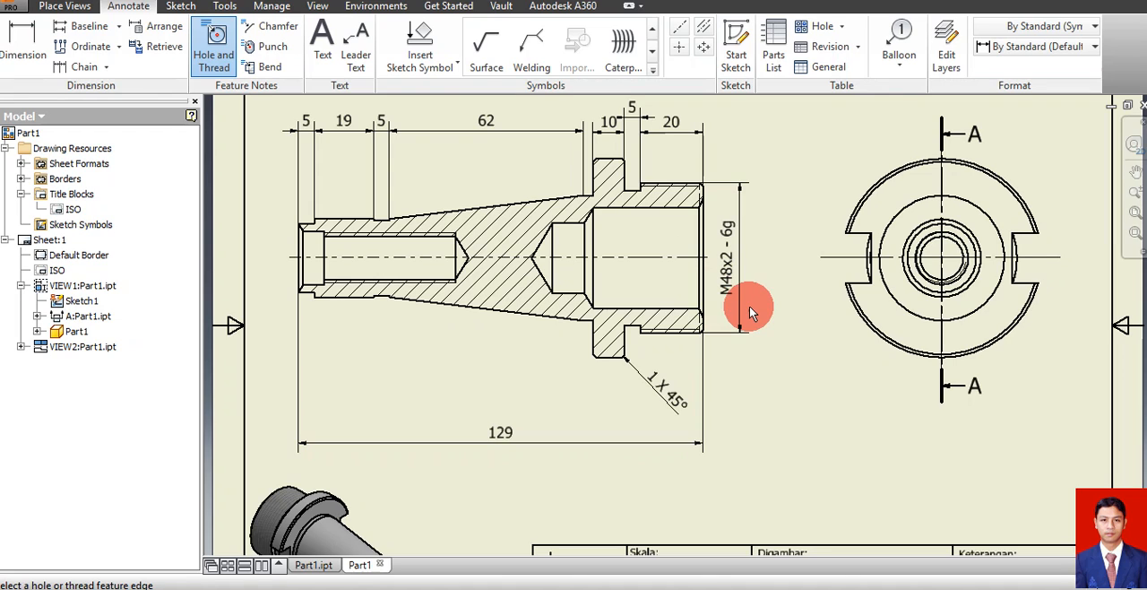
Add a thread note to the small end's internal thread, placing its text above the taper in section view A-A
{"action": "left_click", "coordinate": [377, 275]}
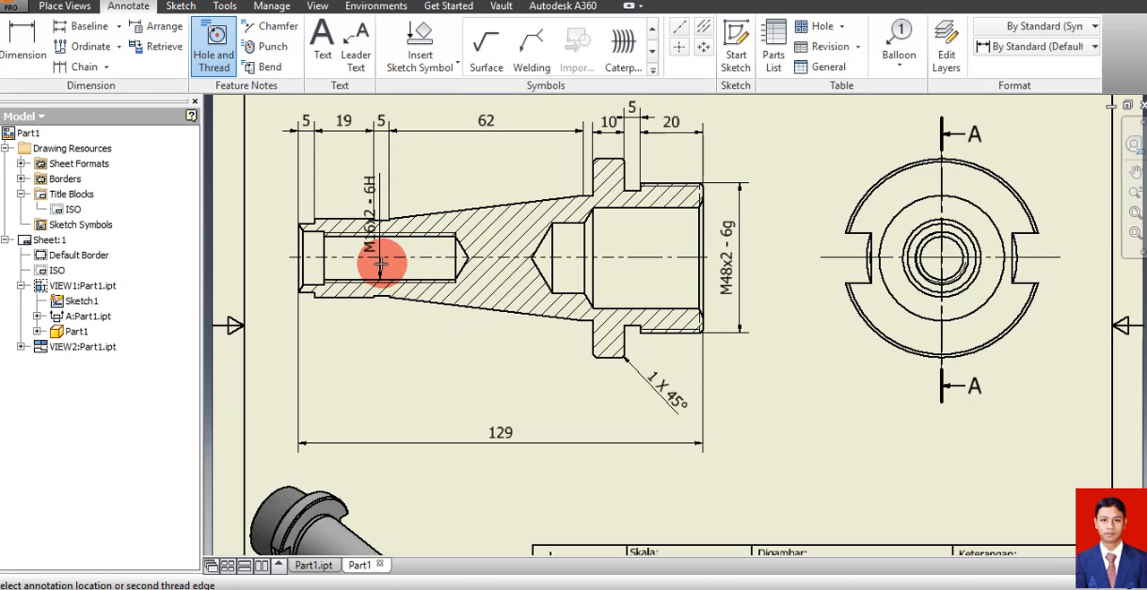
{"action": "left_click", "coordinate": [381, 238]}
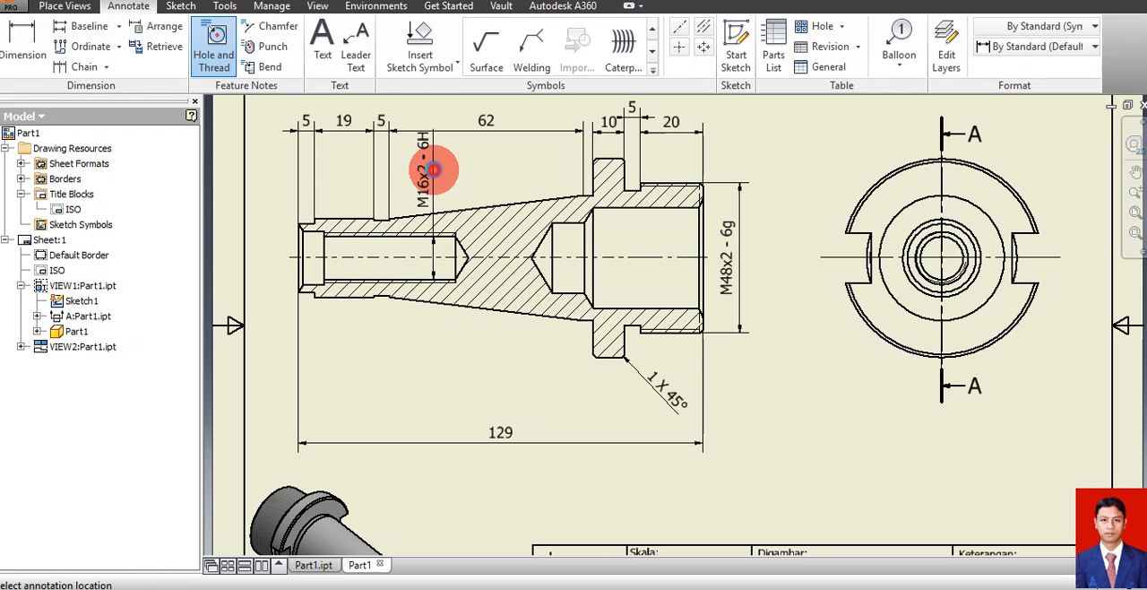
{"action": "left_click", "coordinate": [433, 169]}
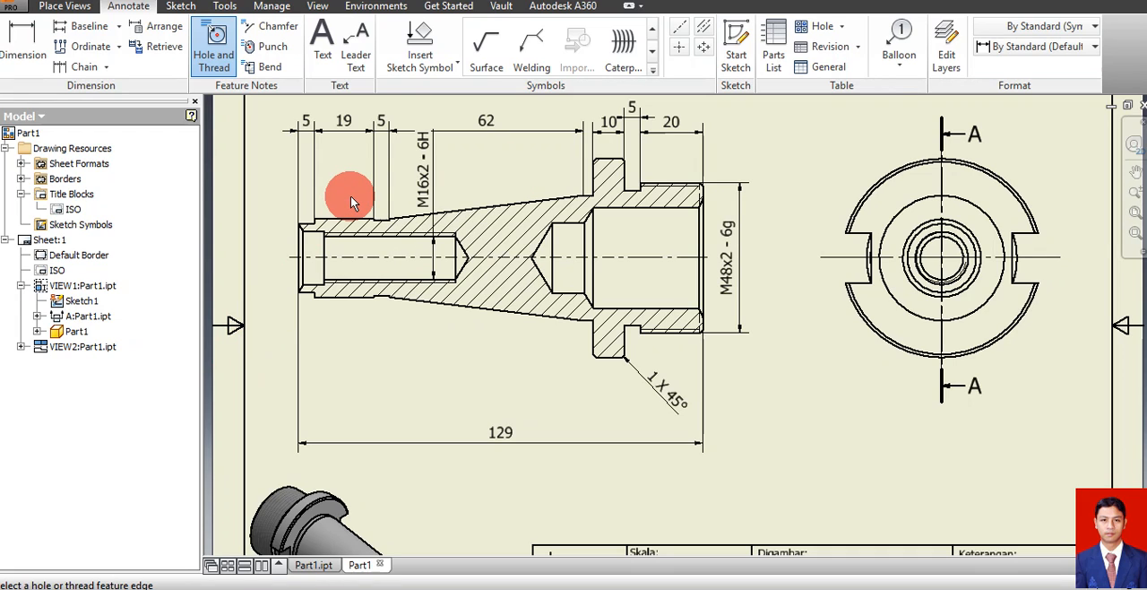
Dimension the diameter of the short plain bore at the small end's opening, placed vertically outside the end face
{"action": "left_click", "coordinate": [9, 45]}
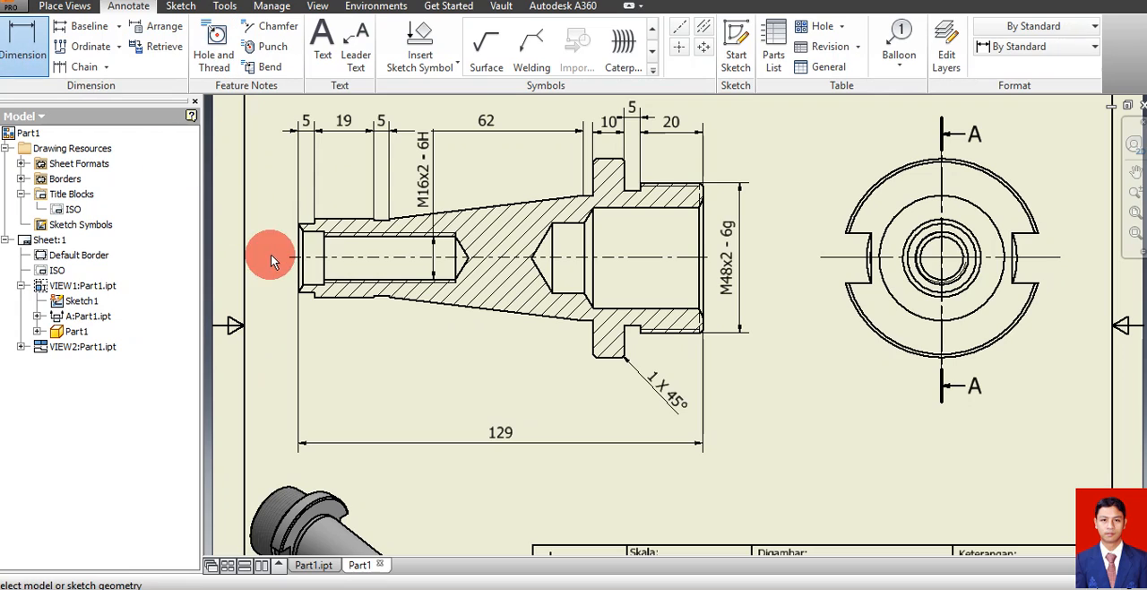
{"action": "left_click", "coordinate": [314, 235]}
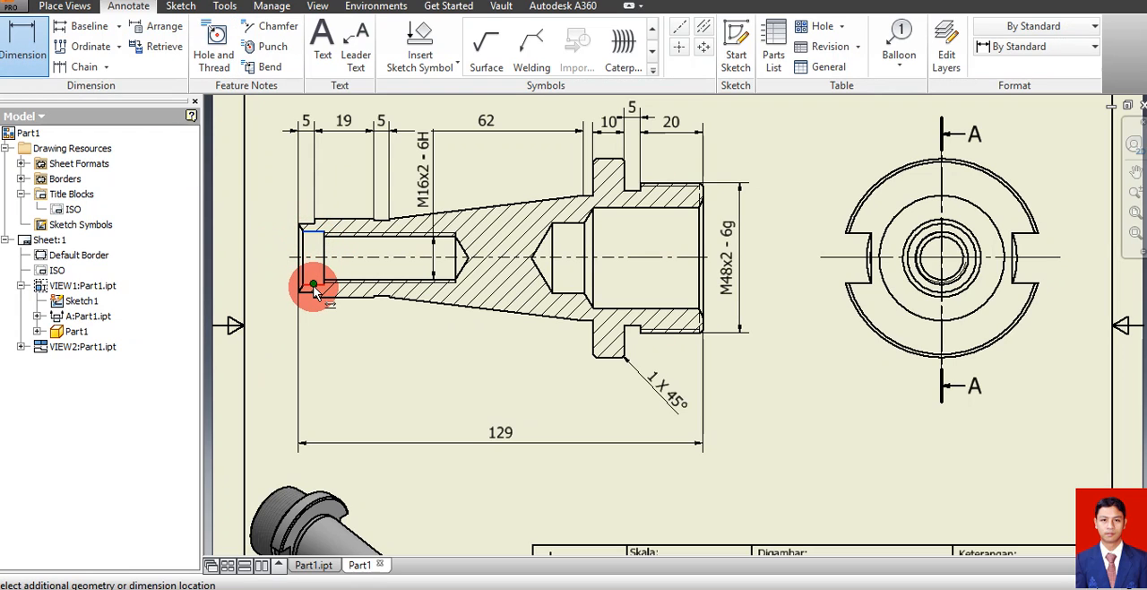
{"action": "left_click", "coordinate": [314, 285]}
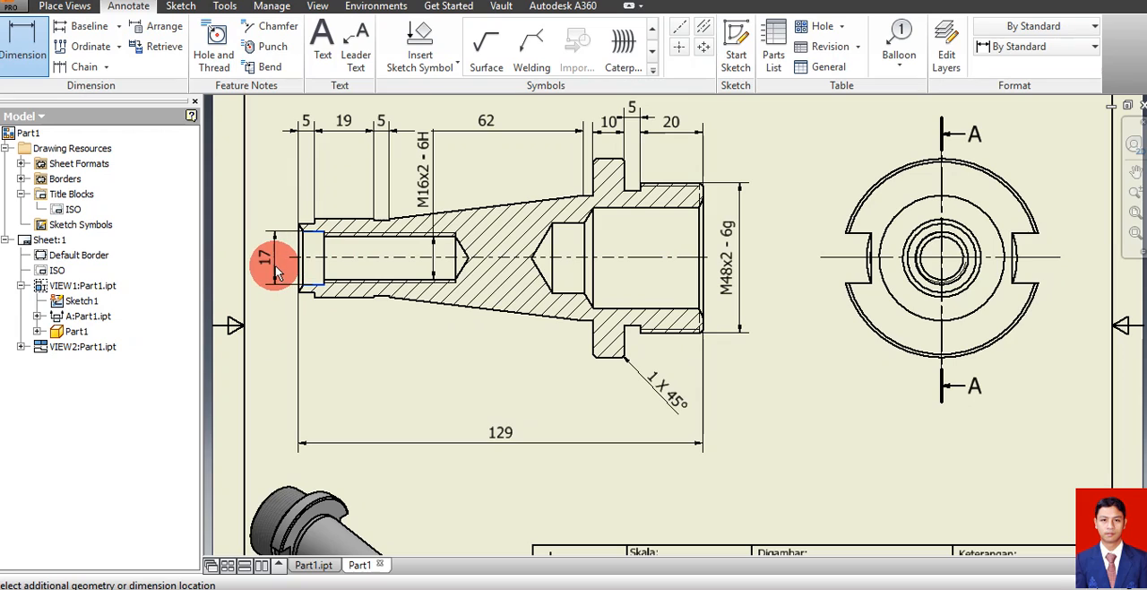
{"action": "left_click", "coordinate": [280, 265]}
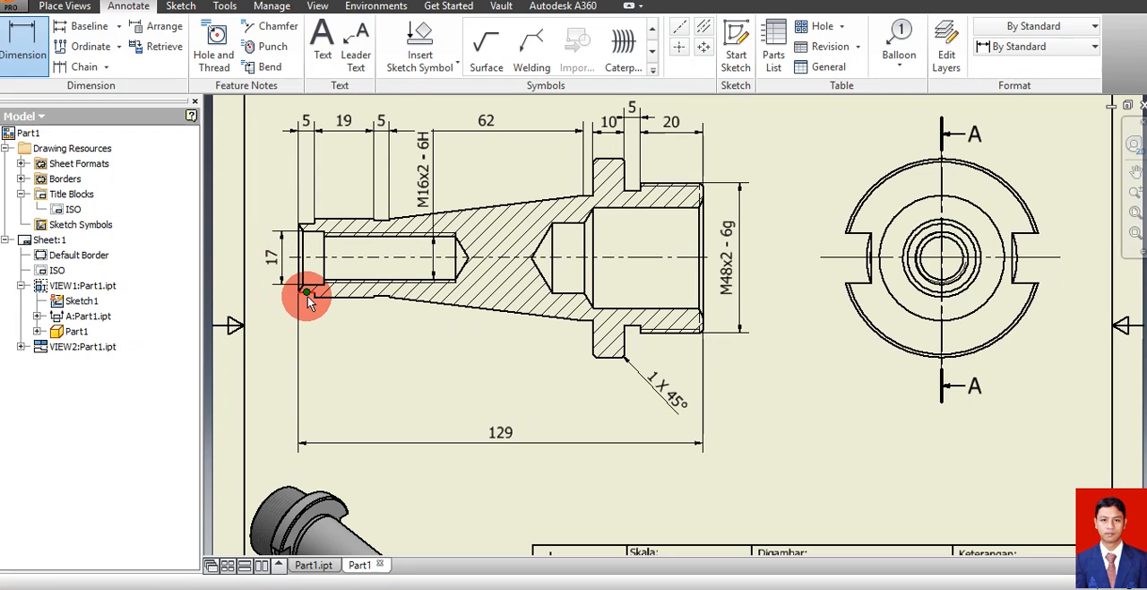
Dimension the outer diameters of the small end's step and the adjoining cylindrical section, stacked outward from the bore's dimension
{"action": "left_click", "coordinate": [305, 288]}
{"action": "left_click", "coordinate": [312, 232]}
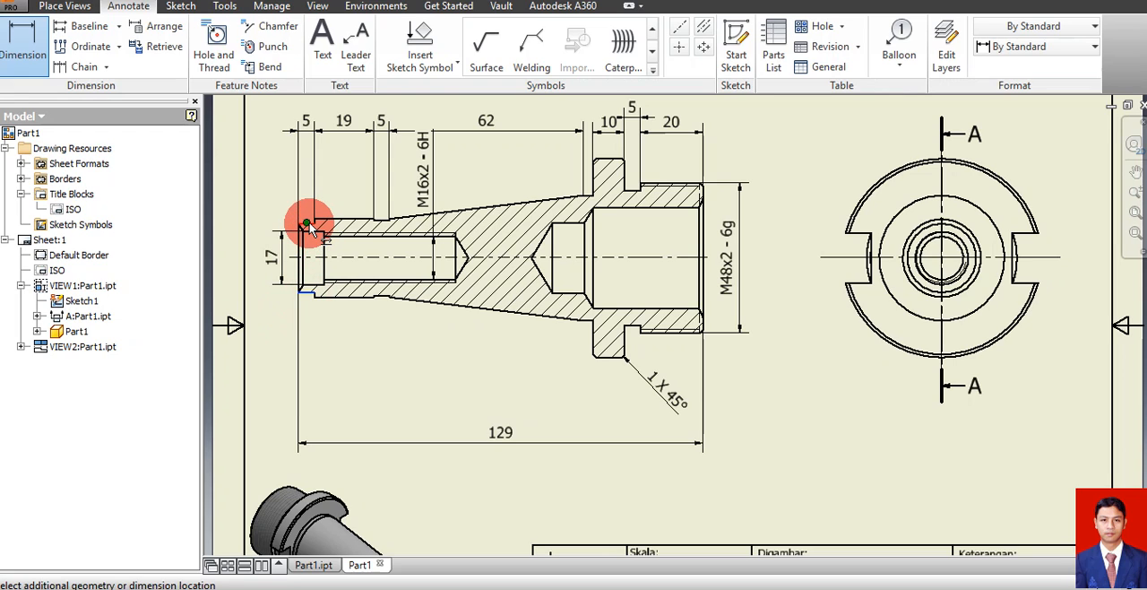
{"action": "left_click", "coordinate": [260, 231]}
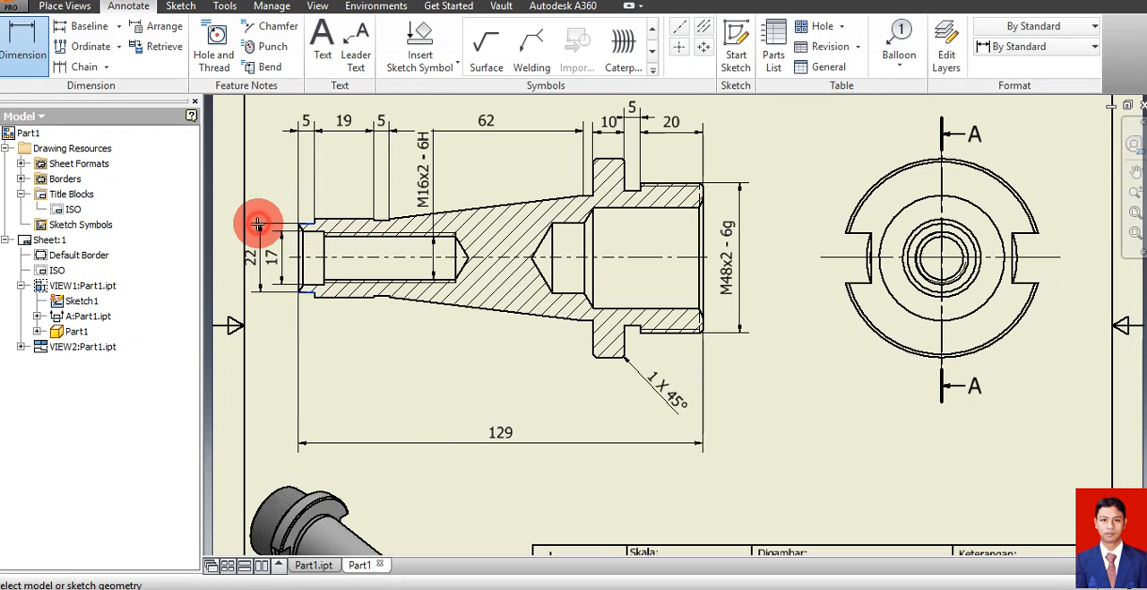
{"action": "left_click", "coordinate": [325, 217]}
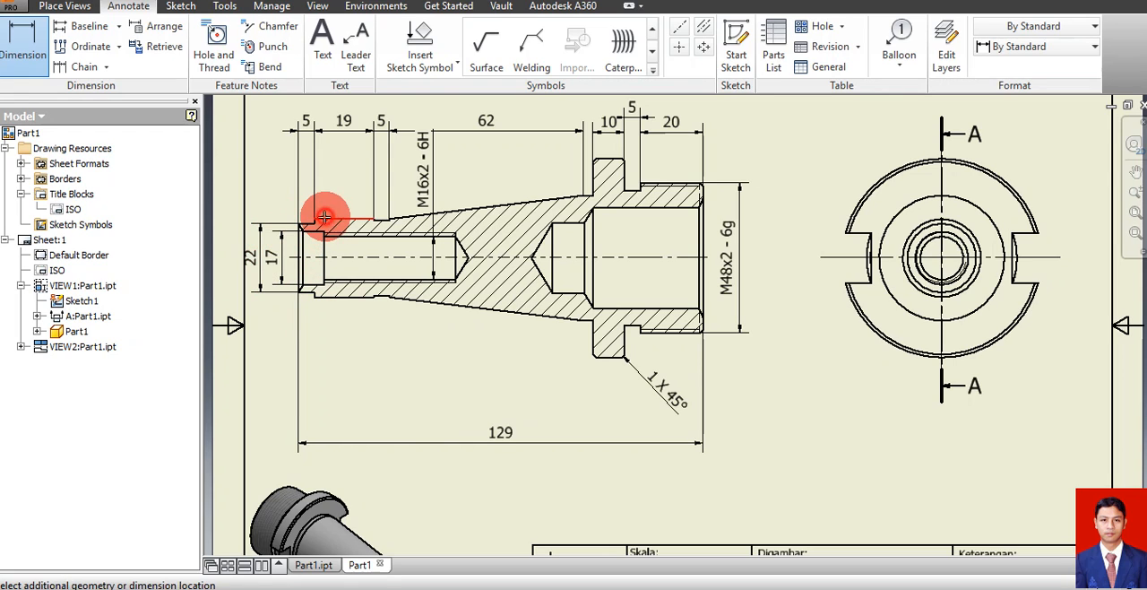
{"action": "left_click", "coordinate": [321, 295]}
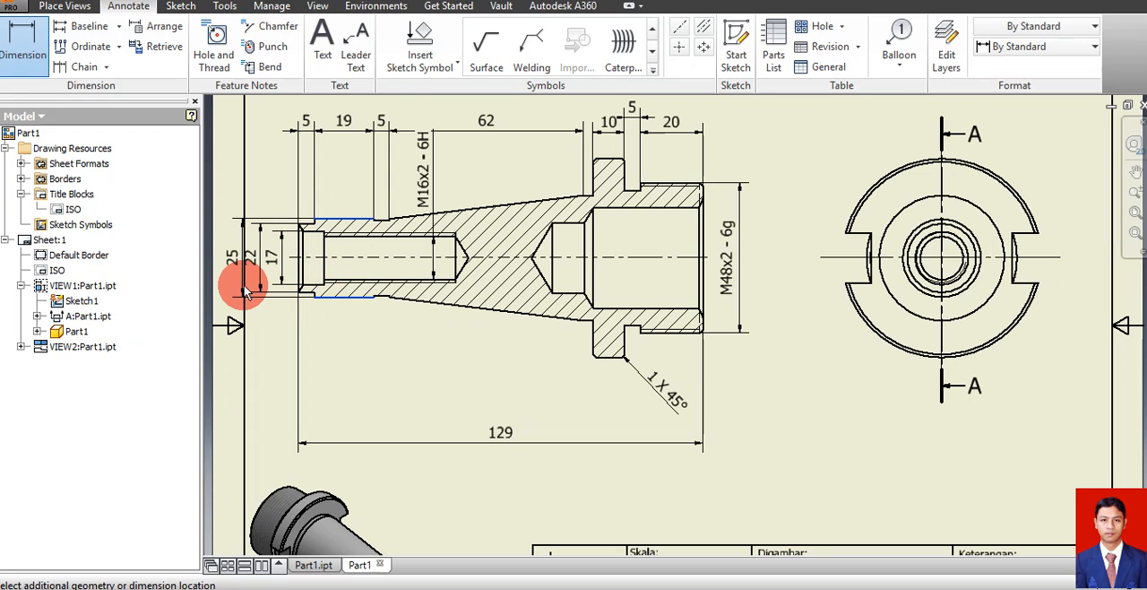
{"action": "left_click", "coordinate": [242, 288]}
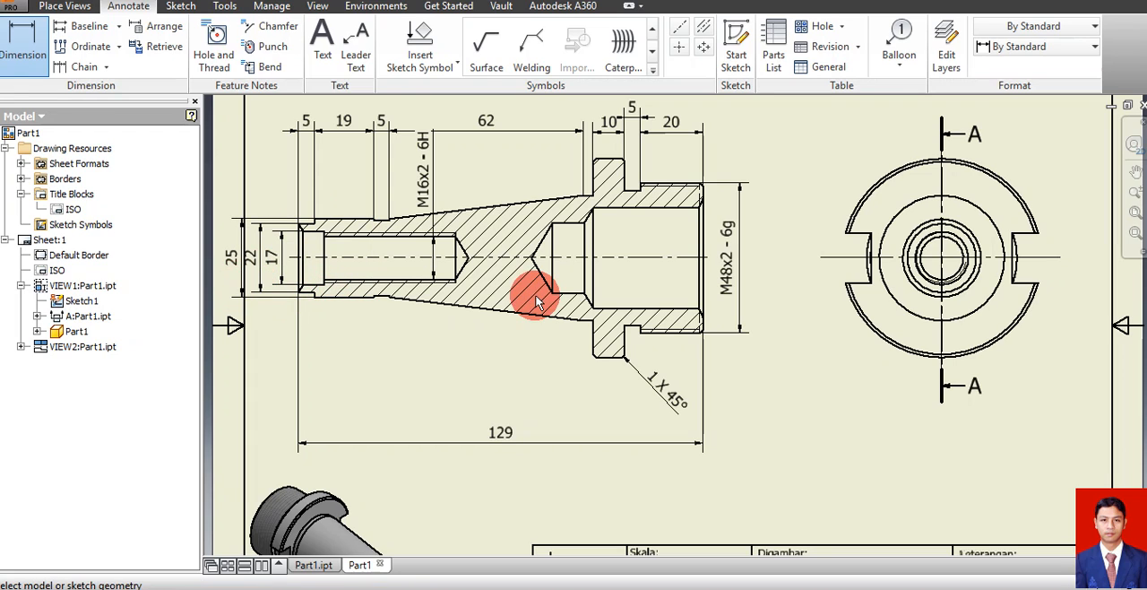
{"action": "key", "text": "Escape"}
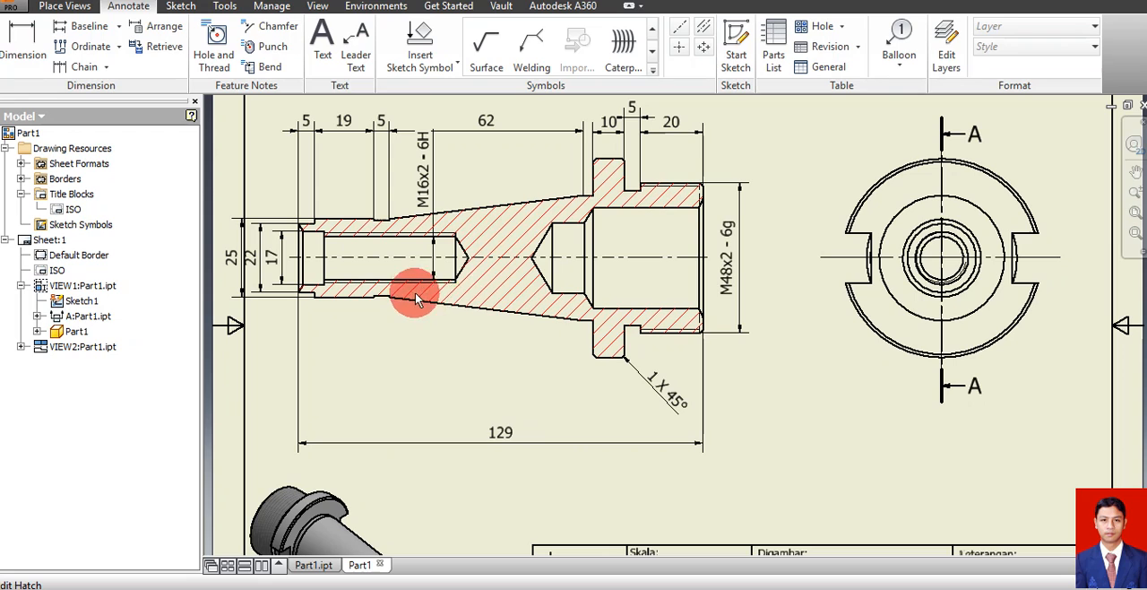
Move section view A-A slightly towards the end view so its outer diameter dimensions clear the drawing border
{"action": "left_click_drag", "start_coordinate": [722, 306], "coordinate": [751, 308]}
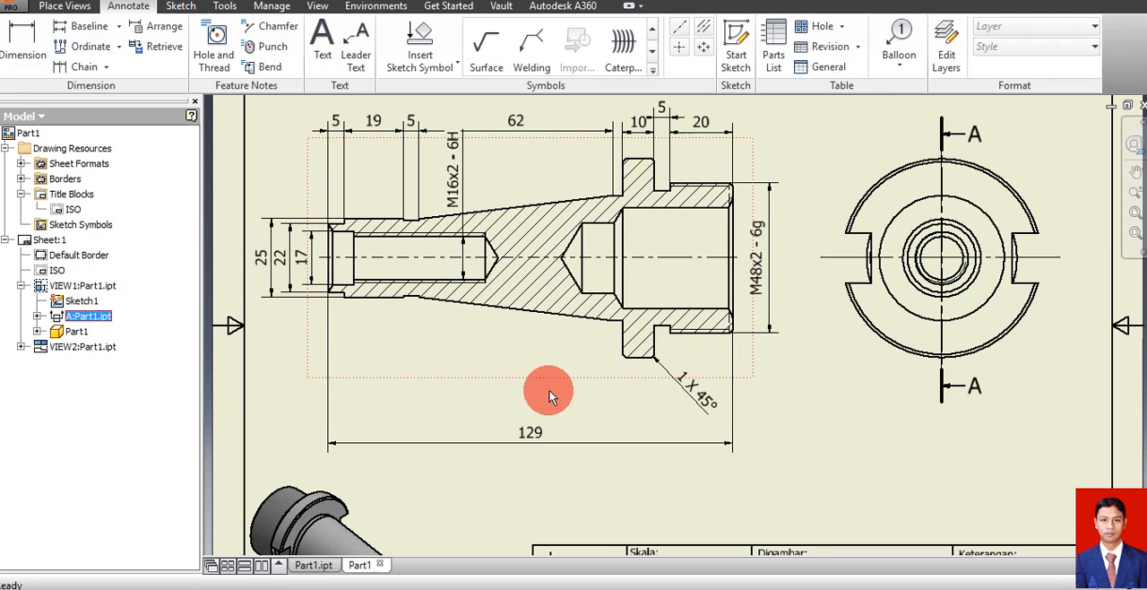
{"action": "left_click", "coordinate": [865, 459]}
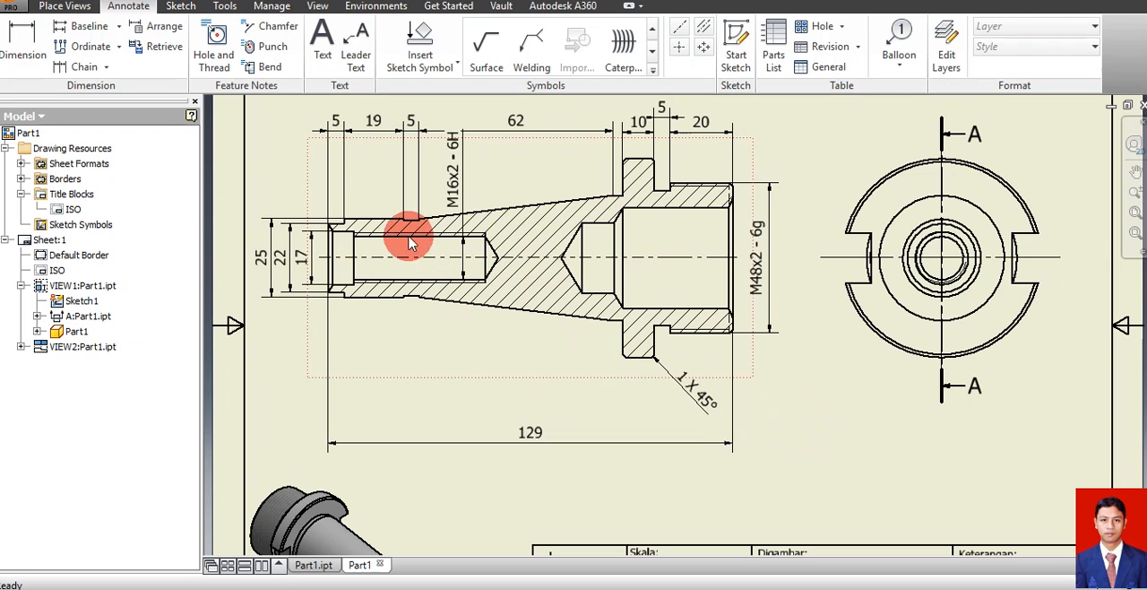
Dimension the diameter of the short neck before the taper, placing the dimension inside section view A-A
{"action": "left_click", "coordinate": [22, 40]}
{"action": "left_click", "coordinate": [411, 221]}
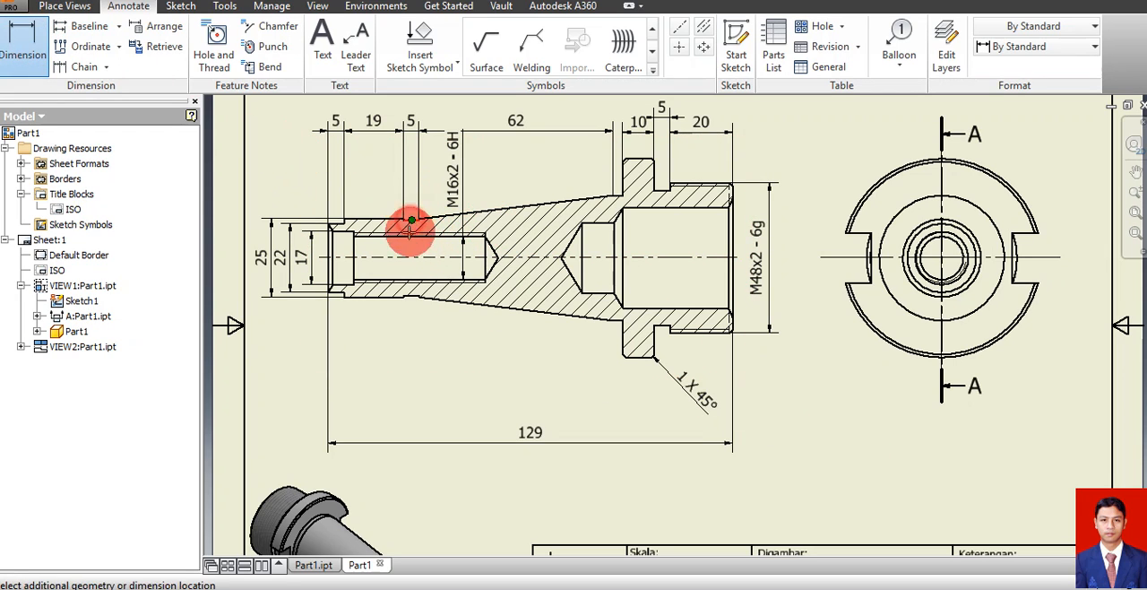
{"action": "left_click", "coordinate": [409, 296]}
{"action": "left_click", "coordinate": [409, 258]}
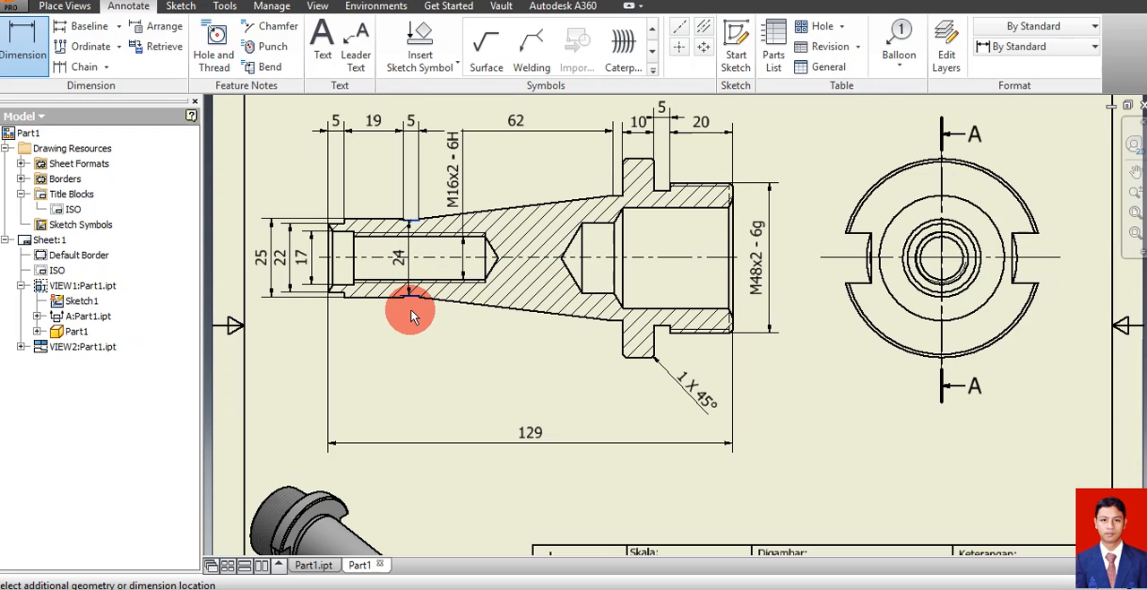
{"action": "left_click", "coordinate": [410, 311]}
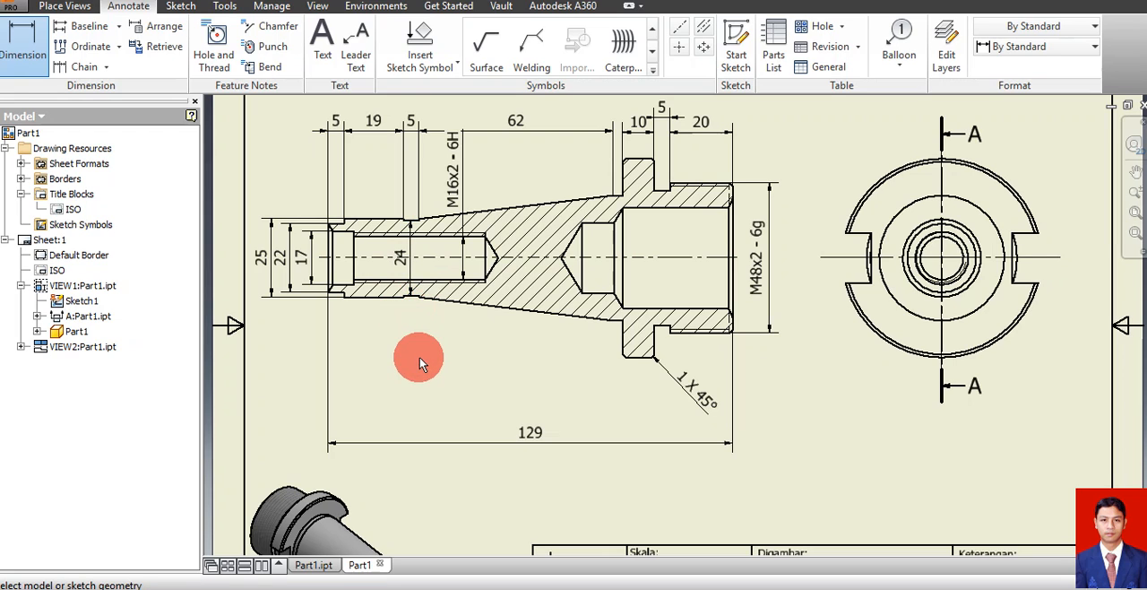
Move the diameter dimension text of the short neck from inside section view A-A to just below the shaft outline
{"action": "left_click", "coordinate": [404, 259]}
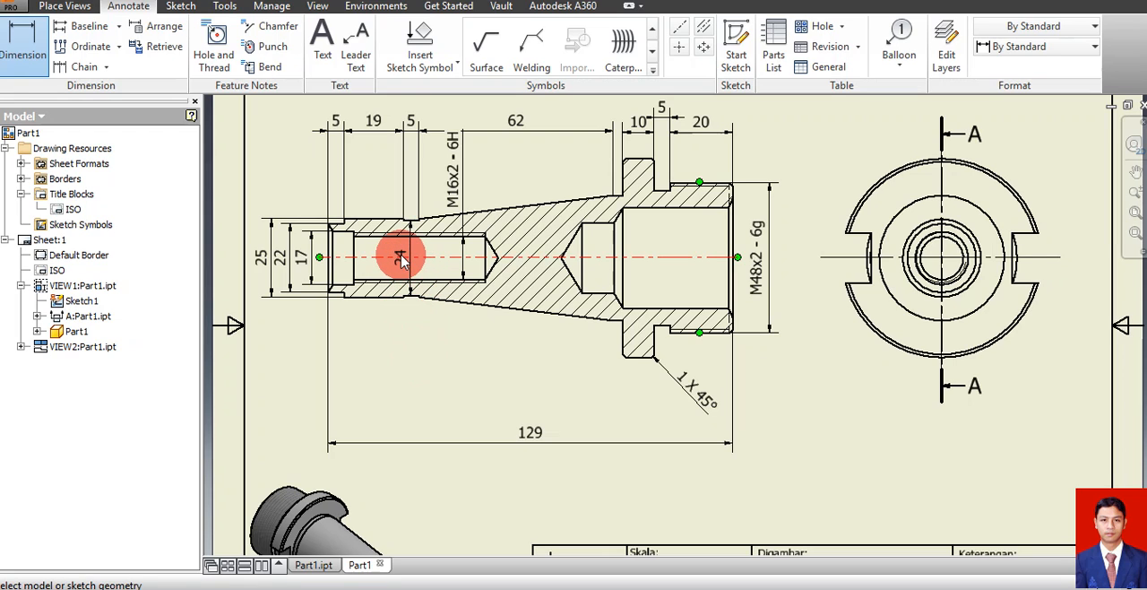
{"action": "key", "text": "Escape"}
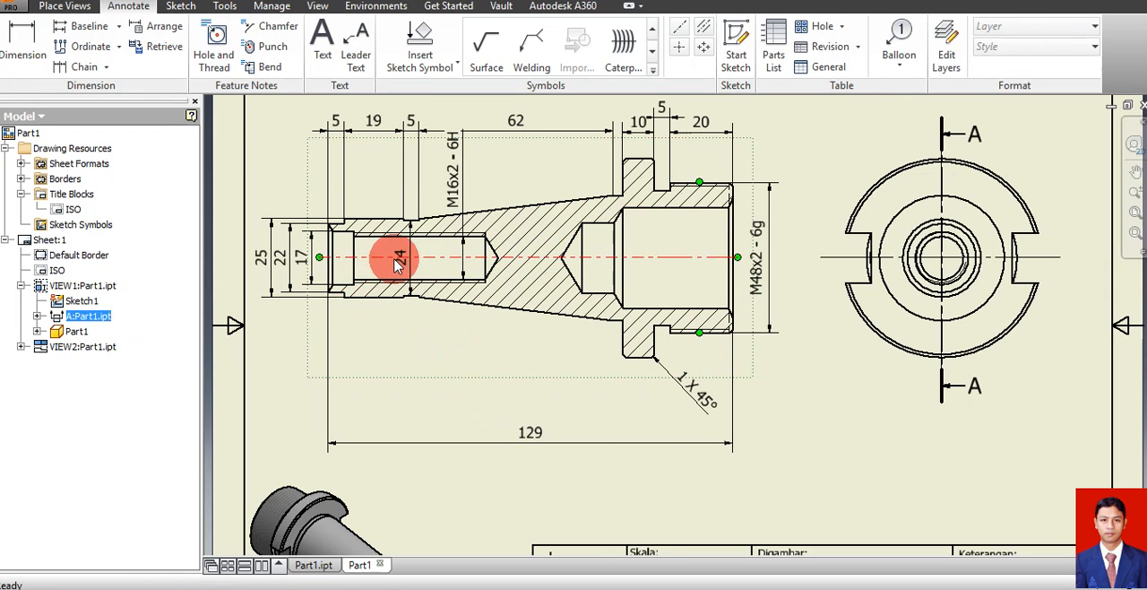
{"action": "left_click_drag", "start_coordinate": [396, 259], "coordinate": [413, 328]}
{"action": "left_click", "coordinate": [460, 356]}
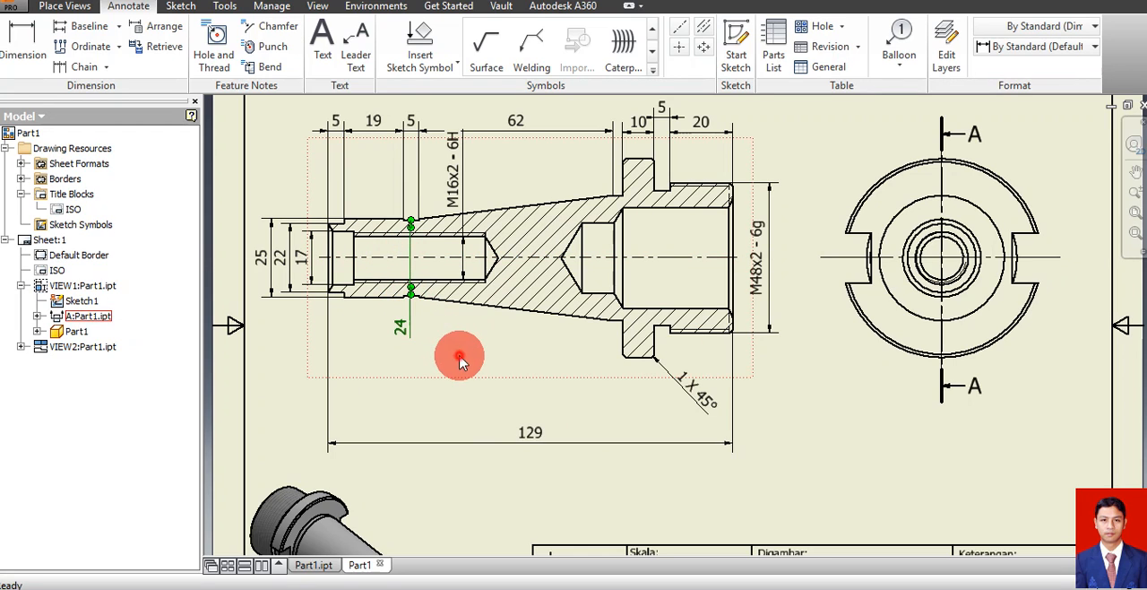
{"action": "left_click", "coordinate": [826, 435]}
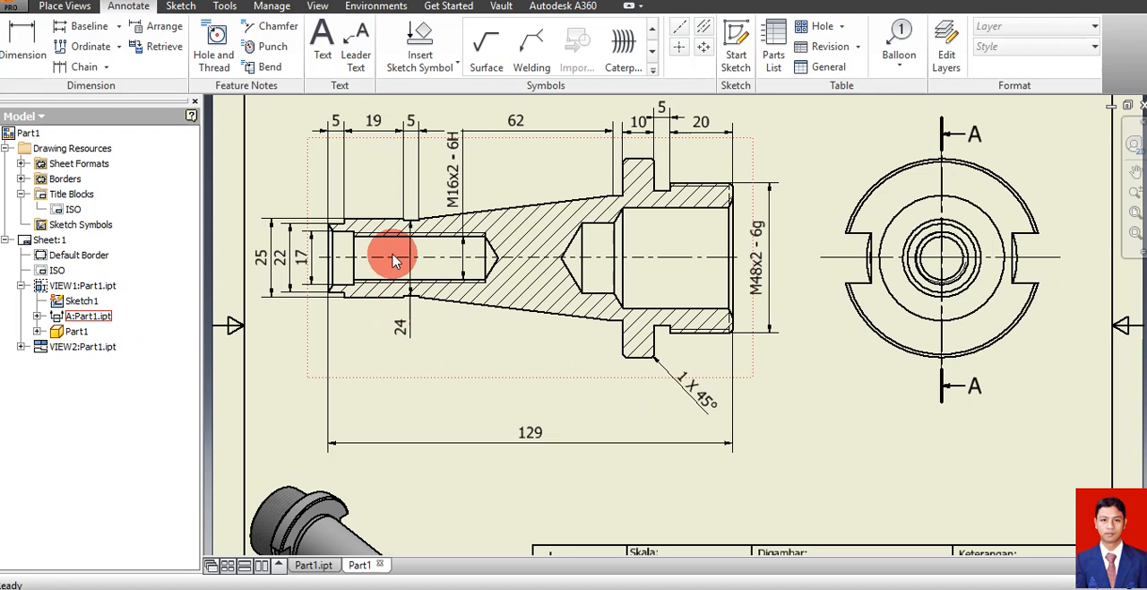
Dimension the threaded bore's depth from the small end face, placing it horizontally just above the overall length dimension
{"action": "left_click", "coordinate": [23, 40]}
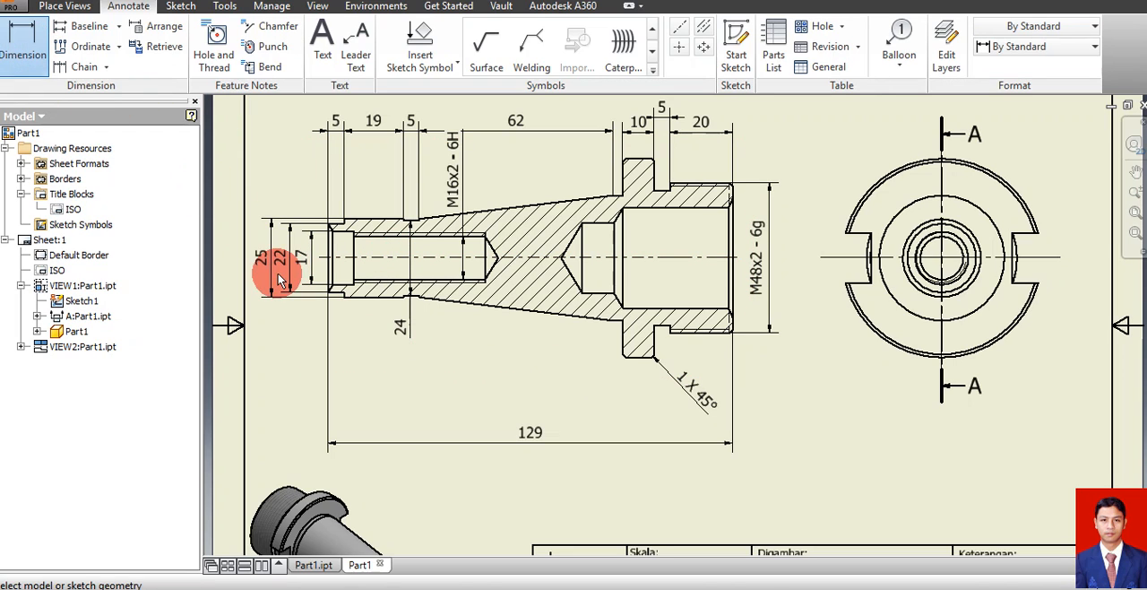
{"action": "left_click", "coordinate": [486, 265]}
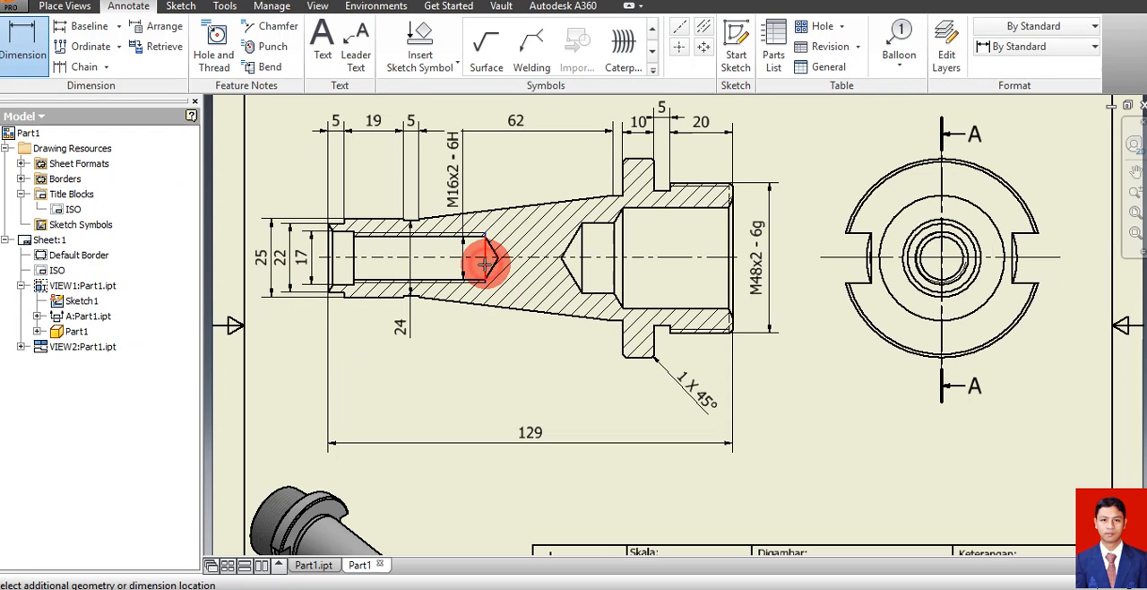
{"action": "left_click", "coordinate": [331, 267]}
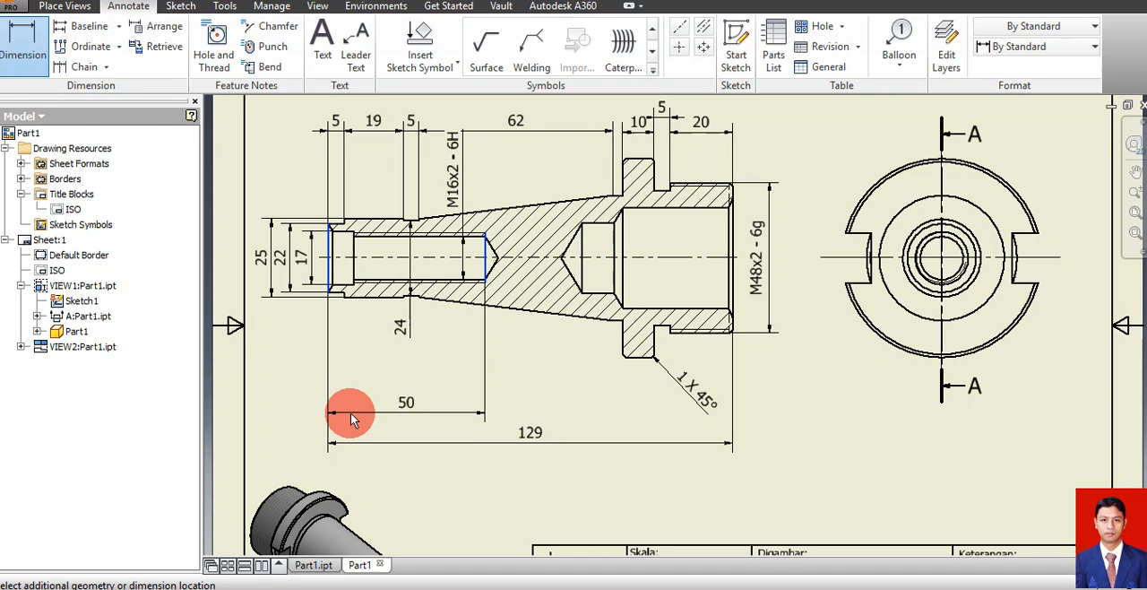
{"action": "left_click", "coordinate": [353, 420]}
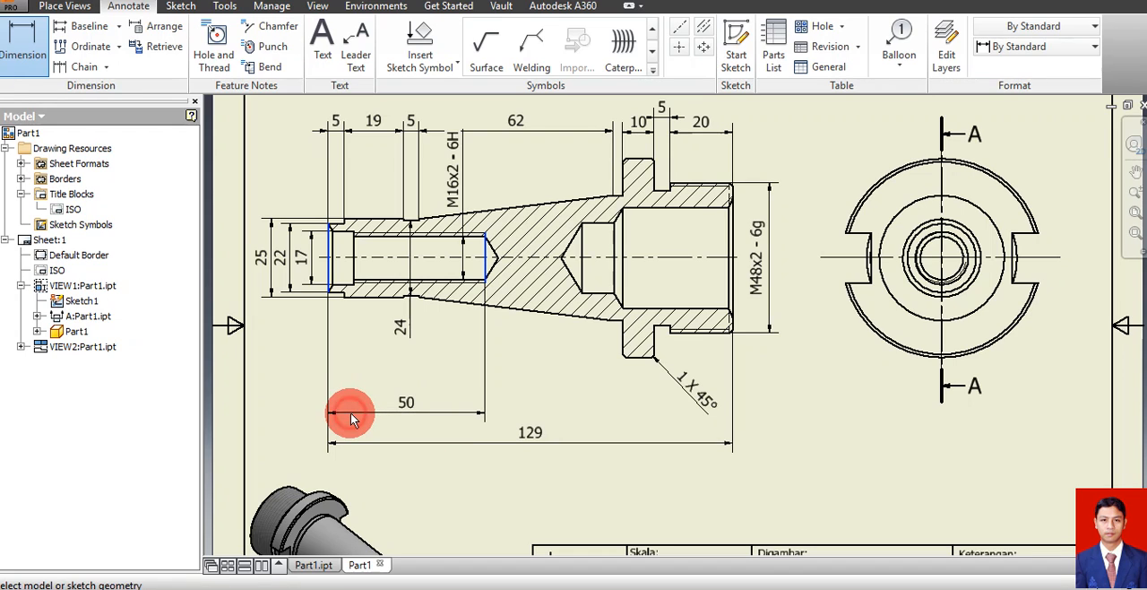
Dimension the depths of the short plain bore and its opening chamfer from the small end face, stacked above the threaded bore's depth
{"action": "left_click", "coordinate": [353, 260]}
{"action": "left_click", "coordinate": [331, 264]}
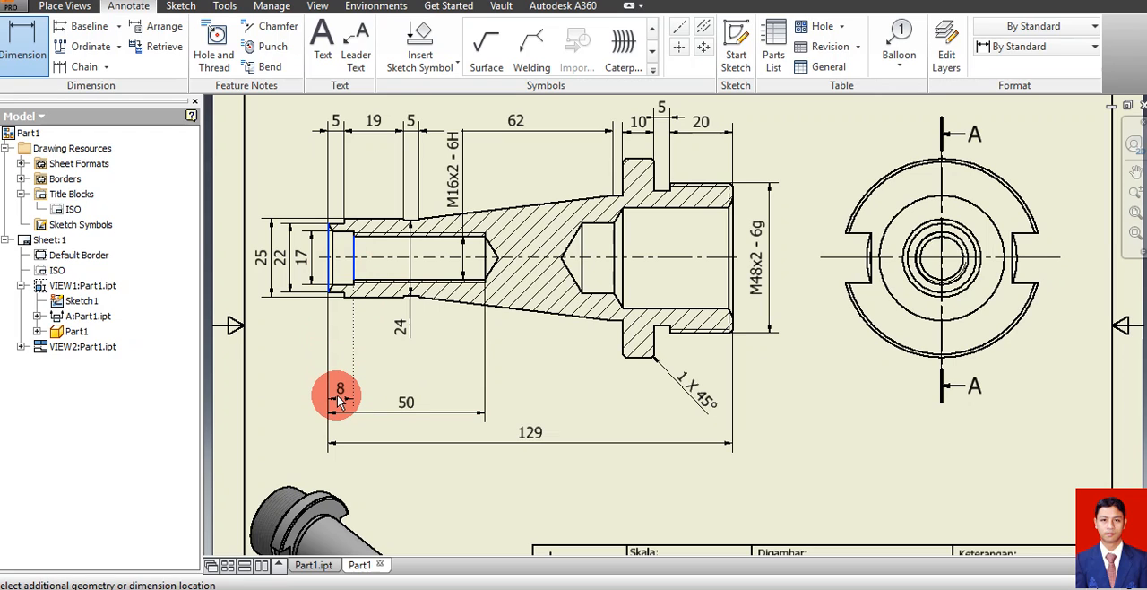
{"action": "left_click", "coordinate": [339, 400]}
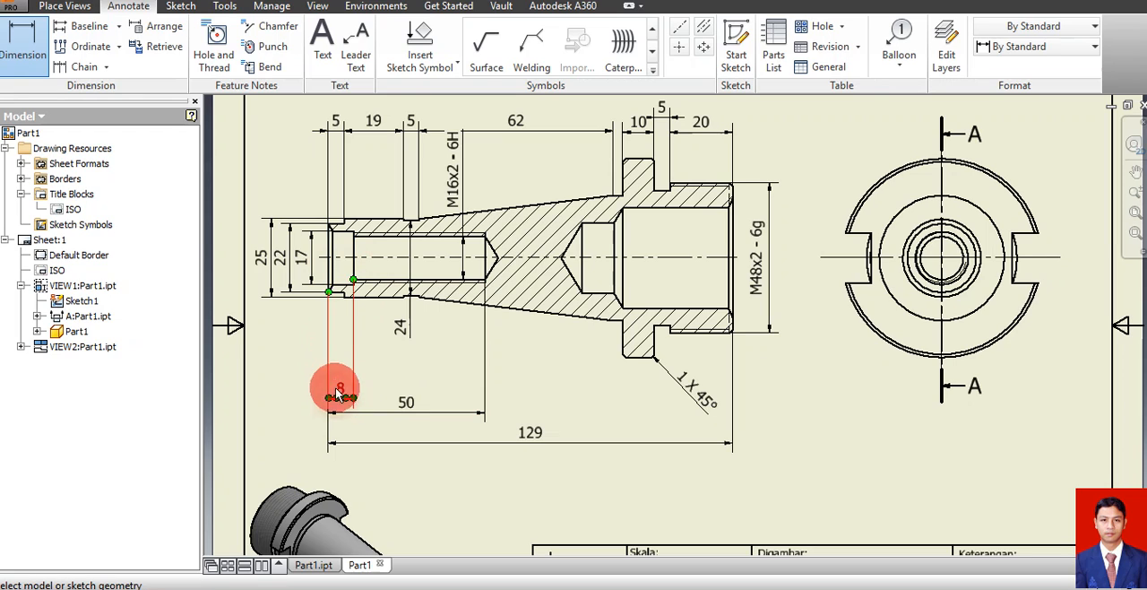
{"action": "left_click", "coordinate": [328, 279]}
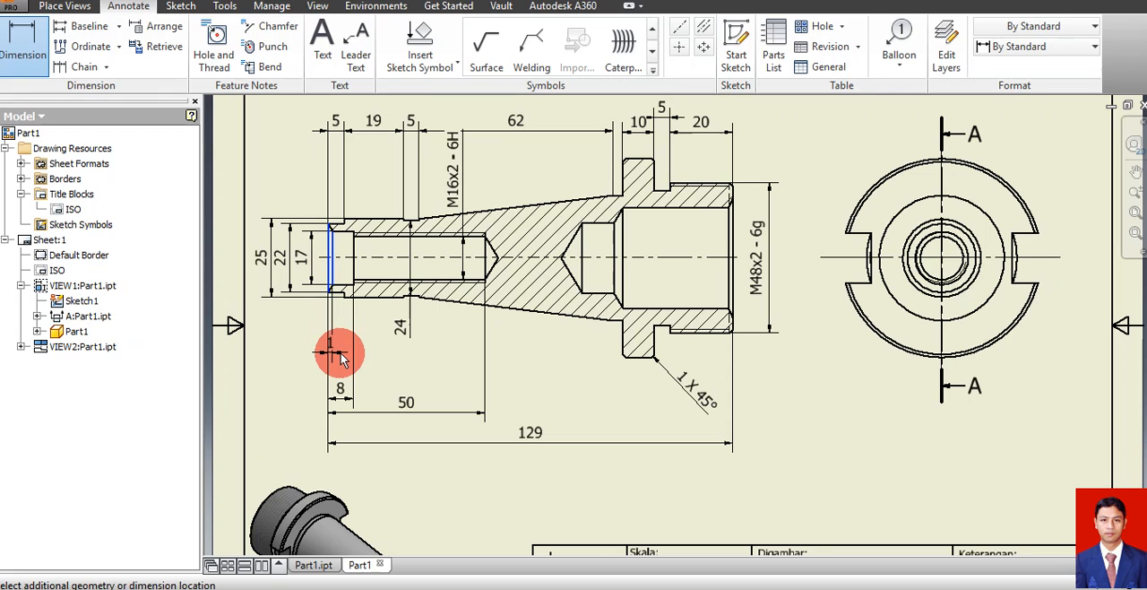
{"action": "left_click", "coordinate": [341, 355]}
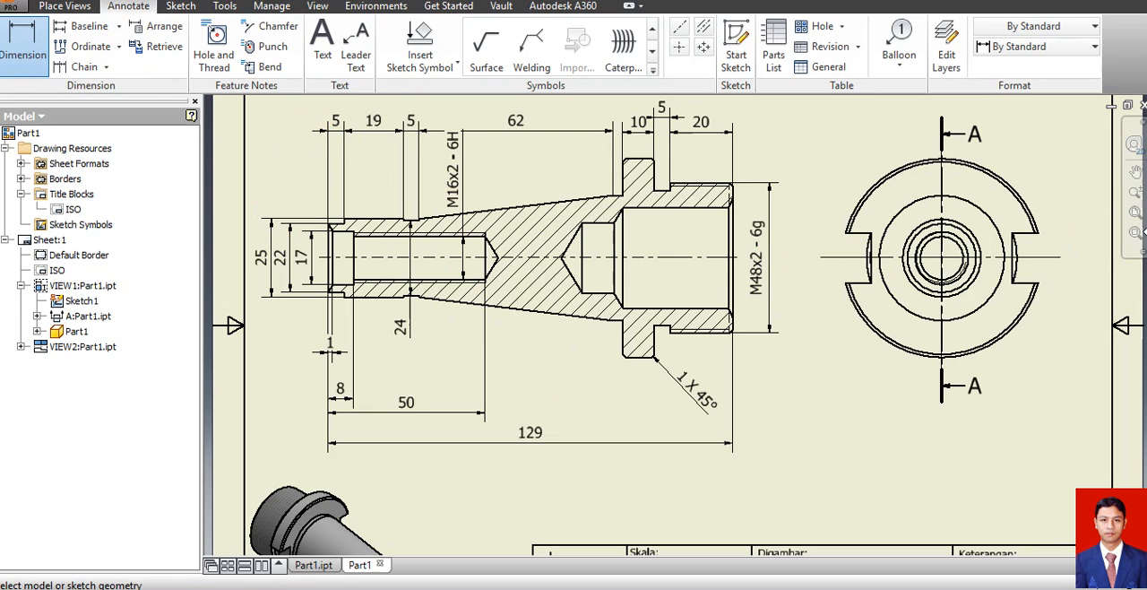
Dimension the included angle between the two chamfer edges at the small end's bore opening, placing the arc outside the outer diameter dimensions
{"action": "left_click", "coordinate": [1135, 192]}
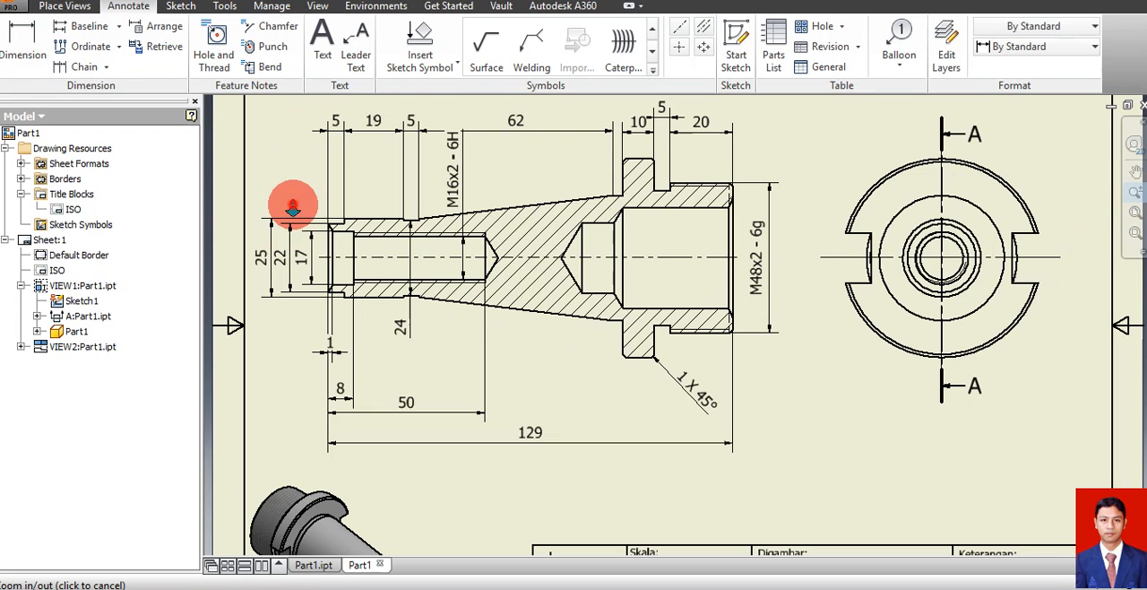
{"action": "left_click_drag", "start_coordinate": [301, 215], "coordinate": [299, 235]}
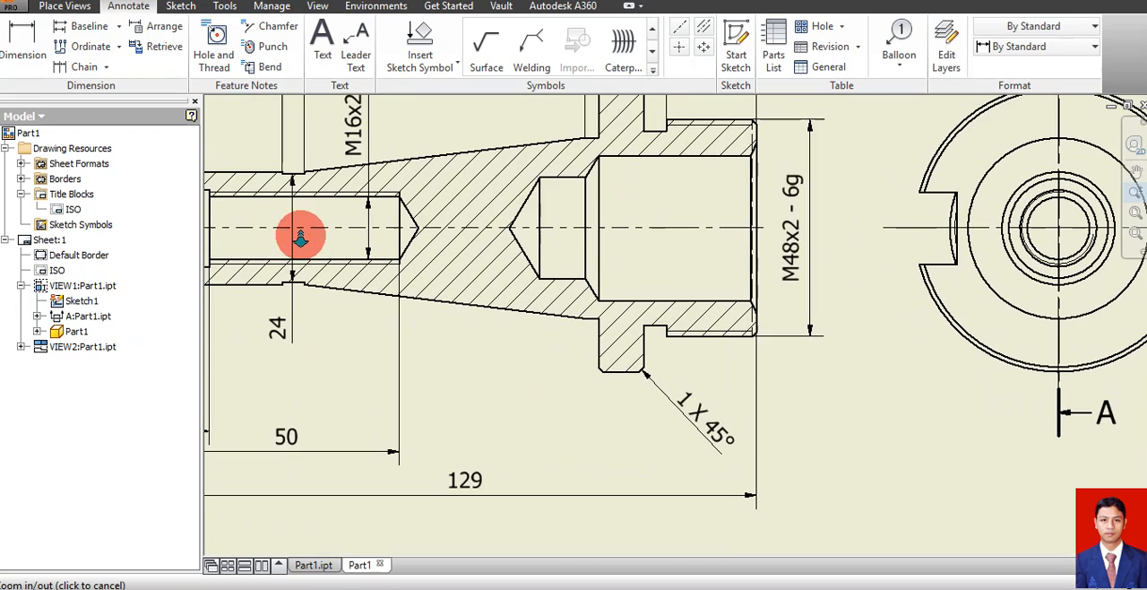
{"action": "left_click", "coordinate": [1136, 172]}
{"action": "mouse_move", "coordinate": [525, 331]}
{"action": "left_mouse_down"}
{"action": "mouse_move", "coordinate": [1055, 410]}
{"action": "mouse_move", "coordinate": [988, 395]}
{"action": "left_mouse_up"}
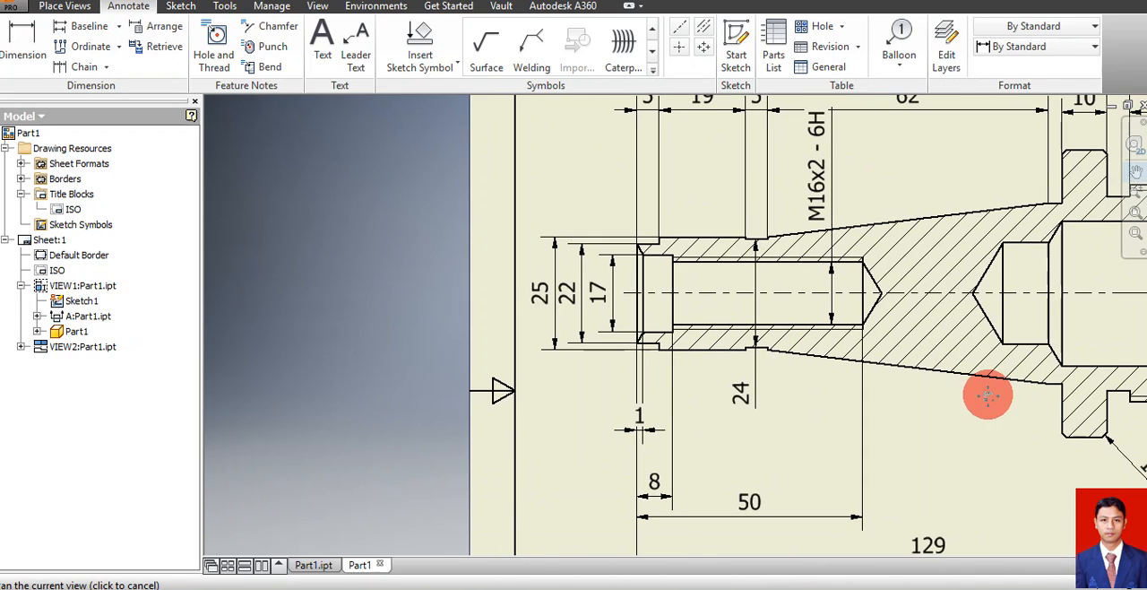
{"action": "key", "text": "d"}
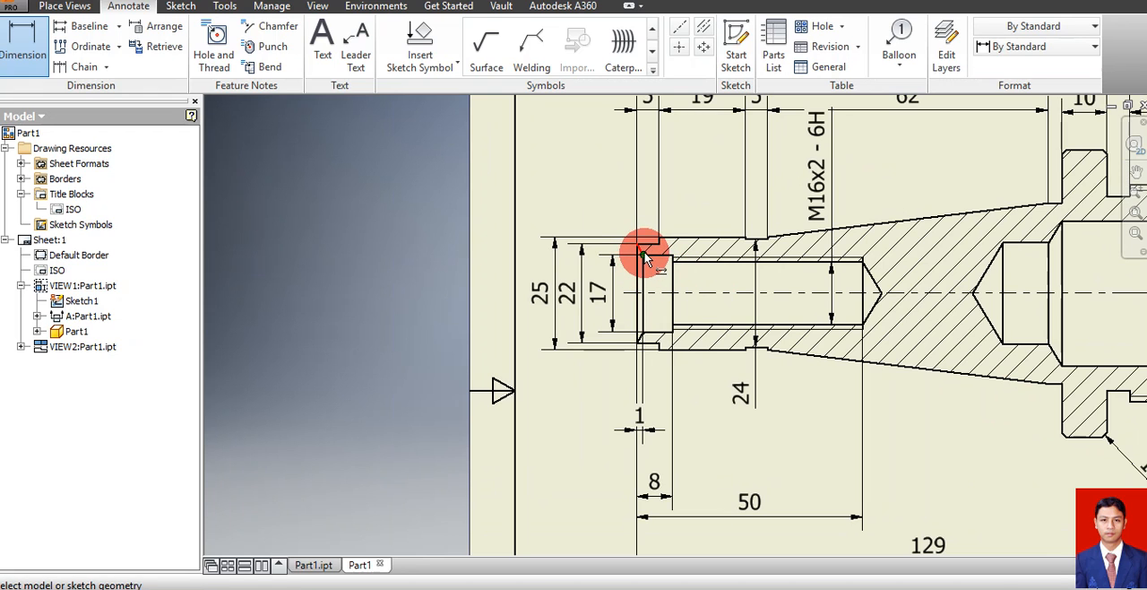
{"action": "left_click", "coordinate": [1135, 191]}
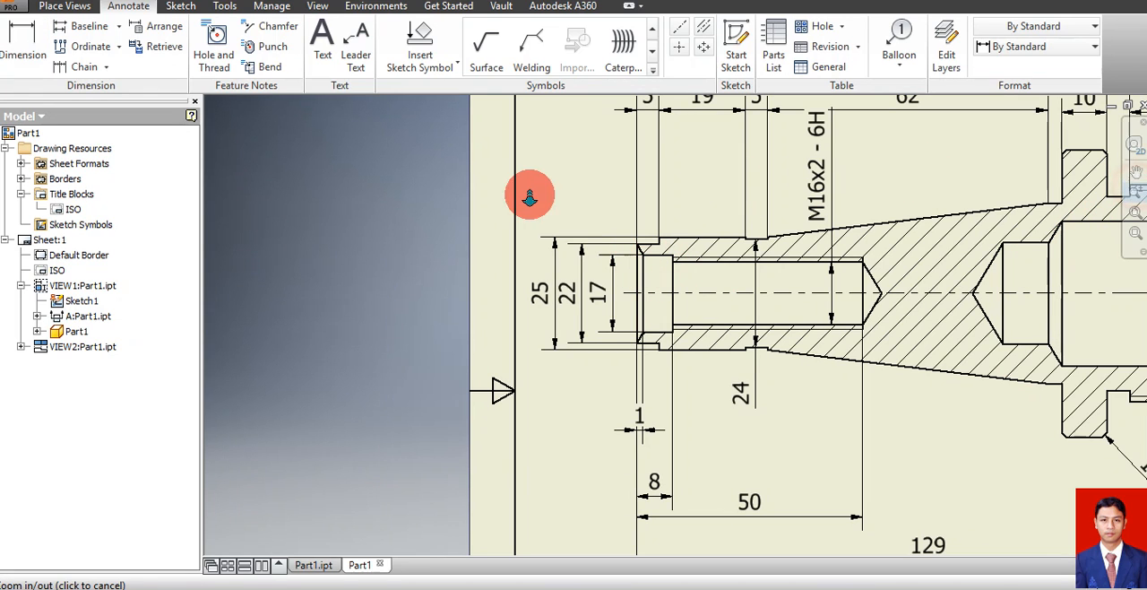
{"action": "left_click_drag", "start_coordinate": [558, 188], "coordinate": [585, 270]}
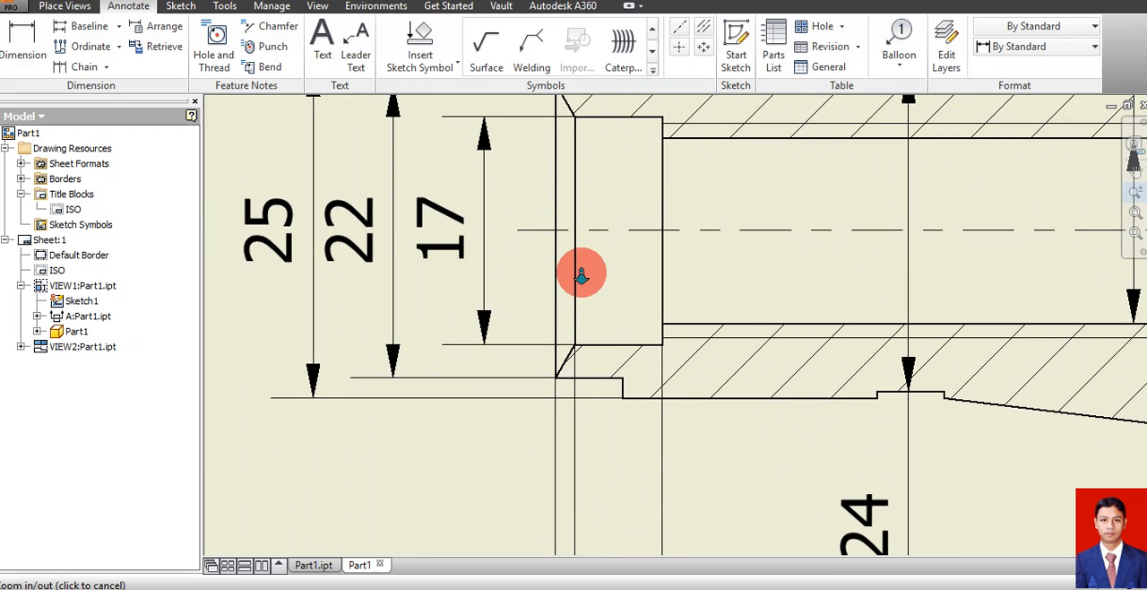
{"action": "key", "text": "d"}
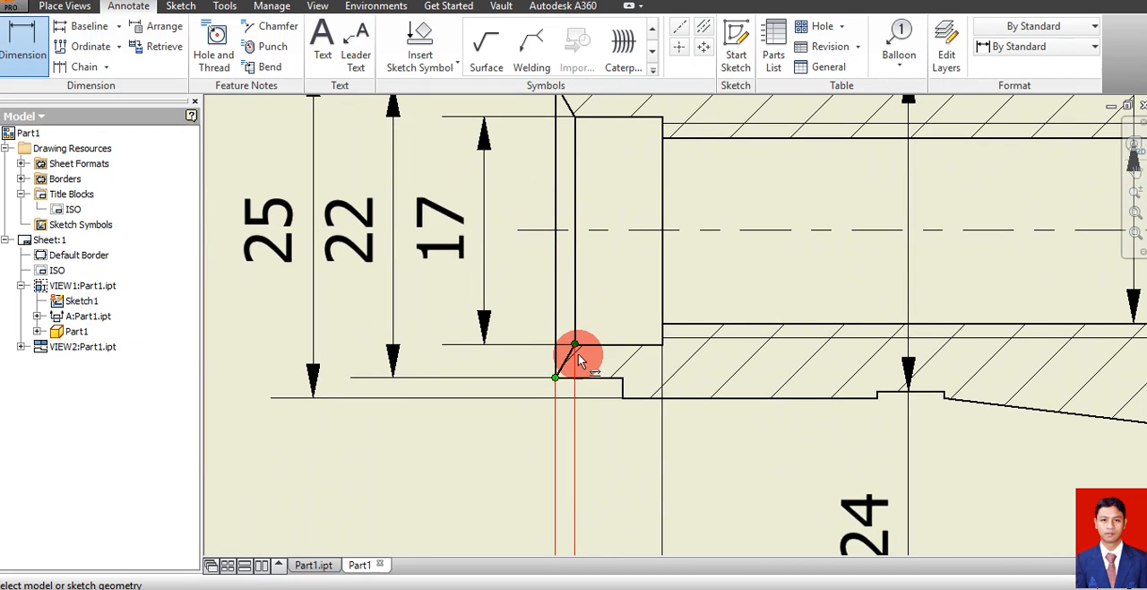
{"action": "left_click", "coordinate": [565, 356]}
{"action": "left_click", "coordinate": [579, 115]}
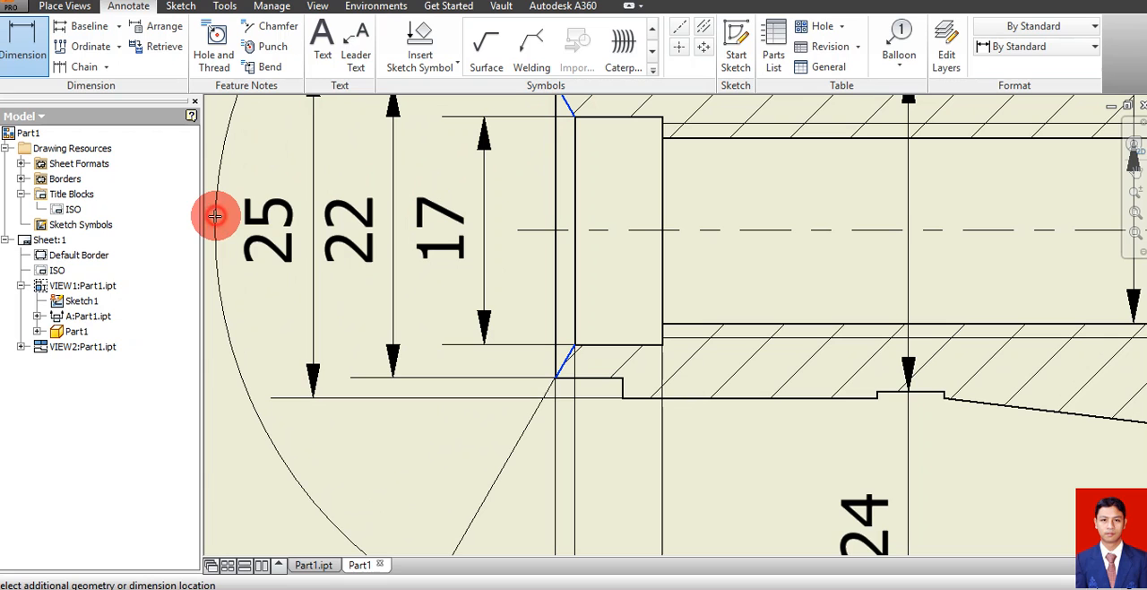
{"action": "left_click", "coordinate": [216, 216]}
Dimension the diameter of the smaller inner bore at the large end, placing it vertically inside the wider bore in section view A-A
{"action": "left_click", "coordinate": [1131, 190]}
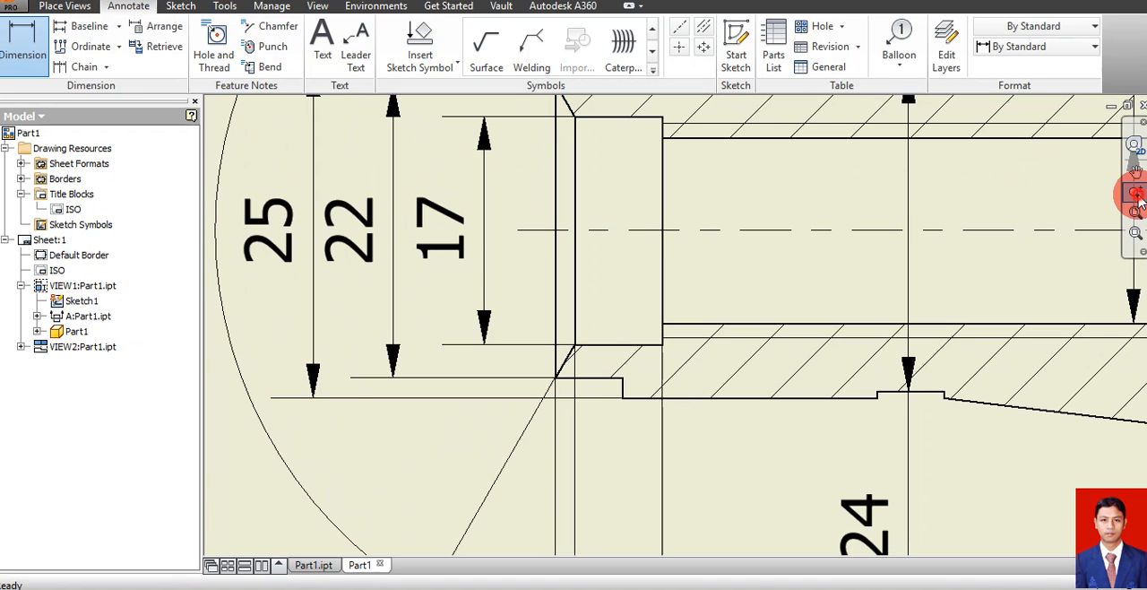
{"action": "left_click_drag", "start_coordinate": [909, 366], "coordinate": [904, 327]}
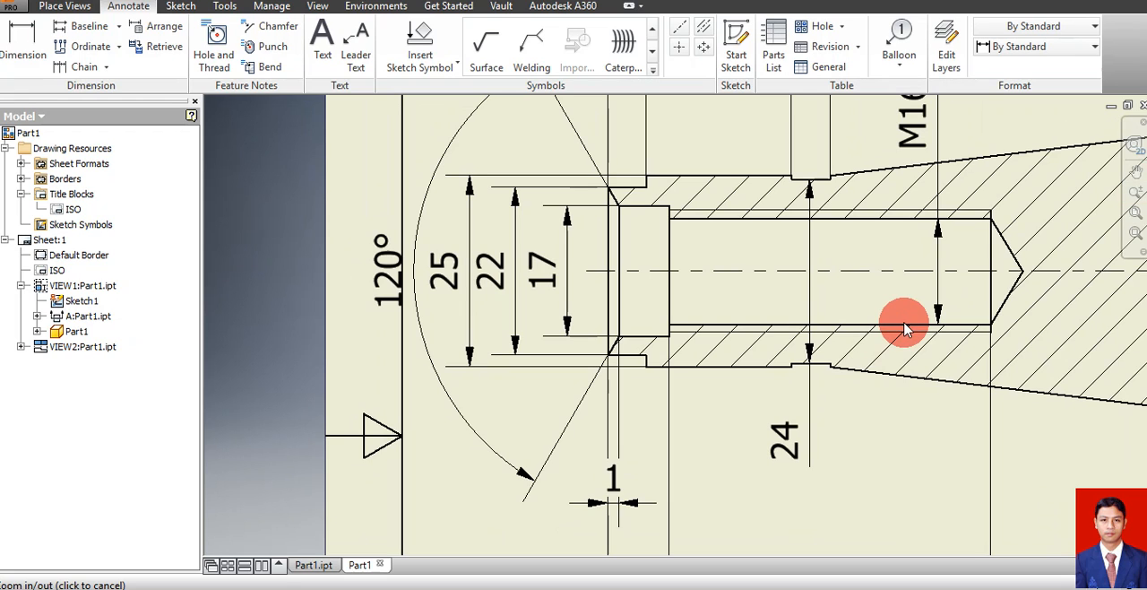
{"action": "left_click", "coordinate": [1135, 192]}
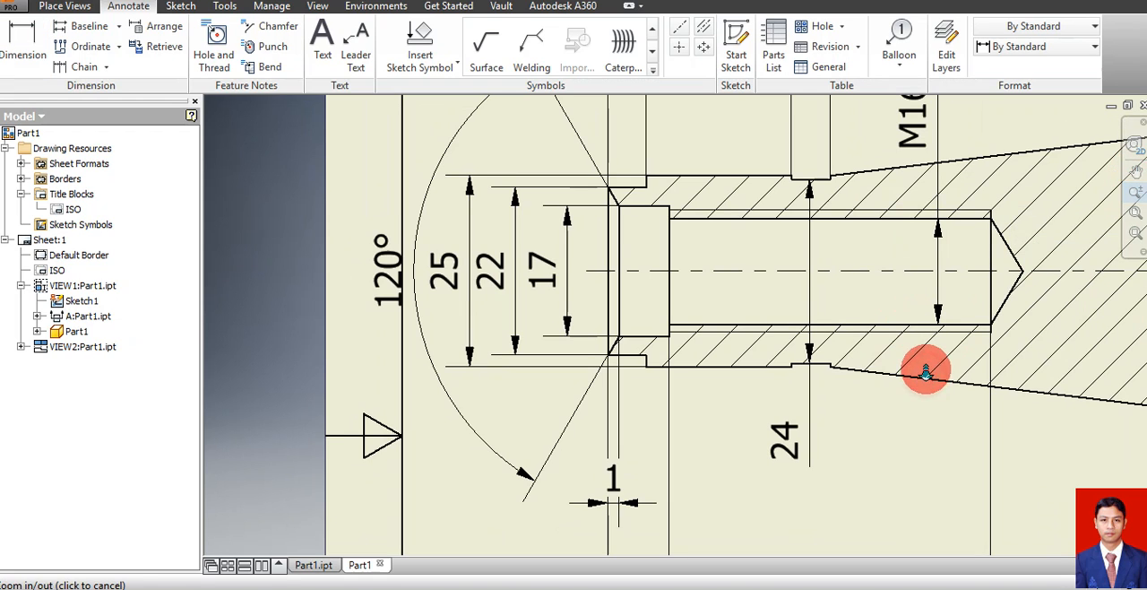
{"action": "left_click_drag", "start_coordinate": [926, 372], "coordinate": [923, 303]}
{"action": "left_click", "coordinate": [1137, 175]}
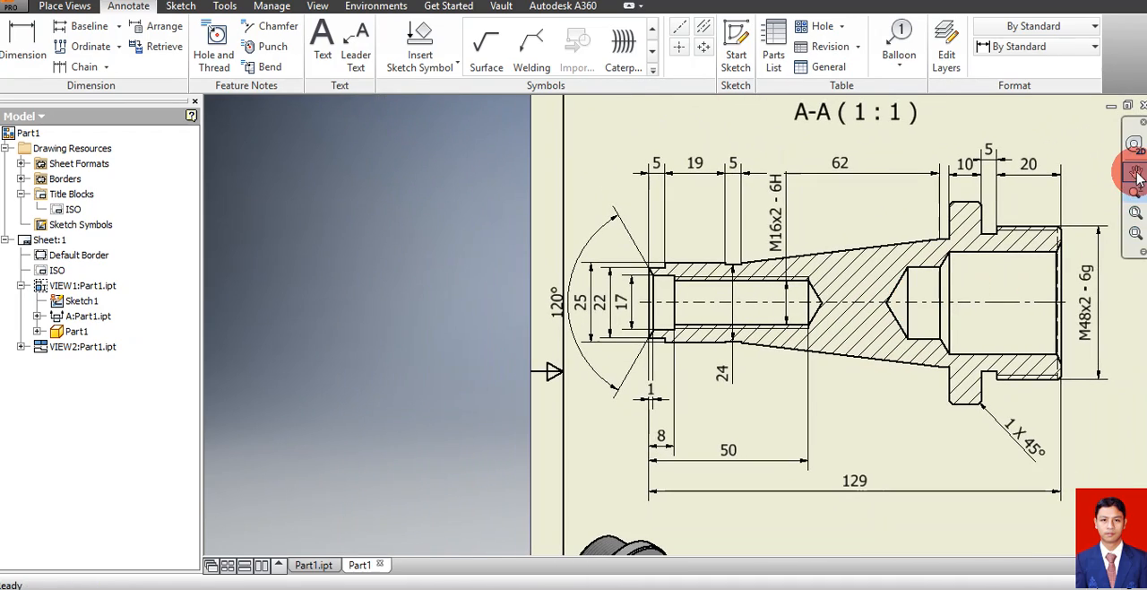
{"action": "mouse_move", "coordinate": [891, 355]}
{"action": "left_mouse_down"}
{"action": "mouse_move", "coordinate": [568, 377]}
{"action": "mouse_move", "coordinate": [581, 388]}
{"action": "left_mouse_up"}
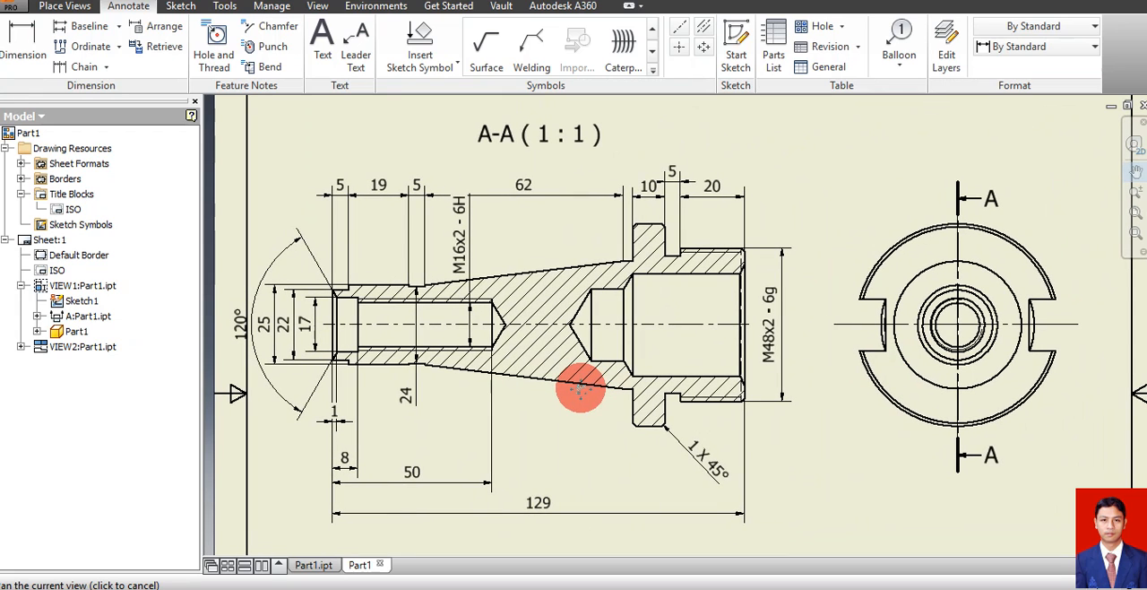
{"action": "key", "text": "Escape"}
{"action": "key", "text": "d"}
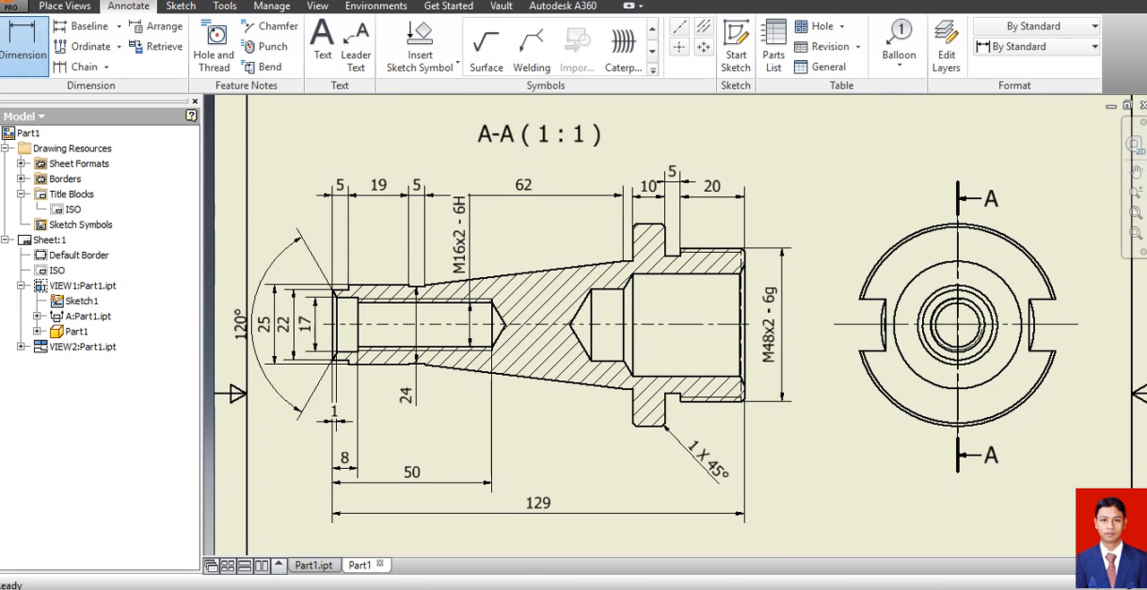
{"action": "left_click", "coordinate": [1136, 192]}
{"action": "left_click_drag", "start_coordinate": [806, 258], "coordinate": [796, 326]}
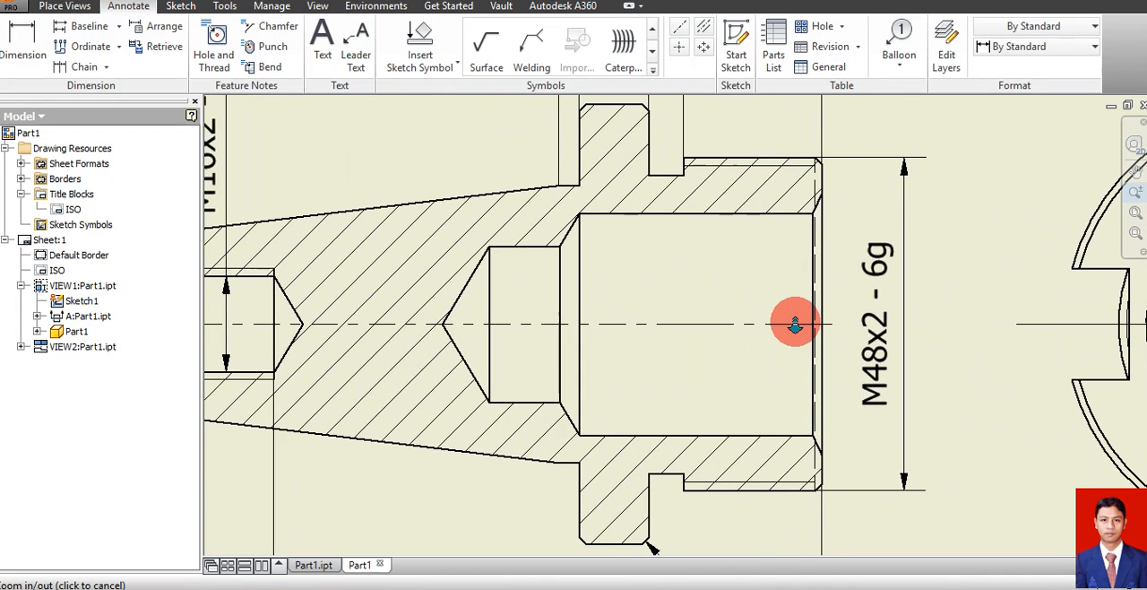
{"action": "key", "text": "Escape"}
{"action": "key", "text": "d"}
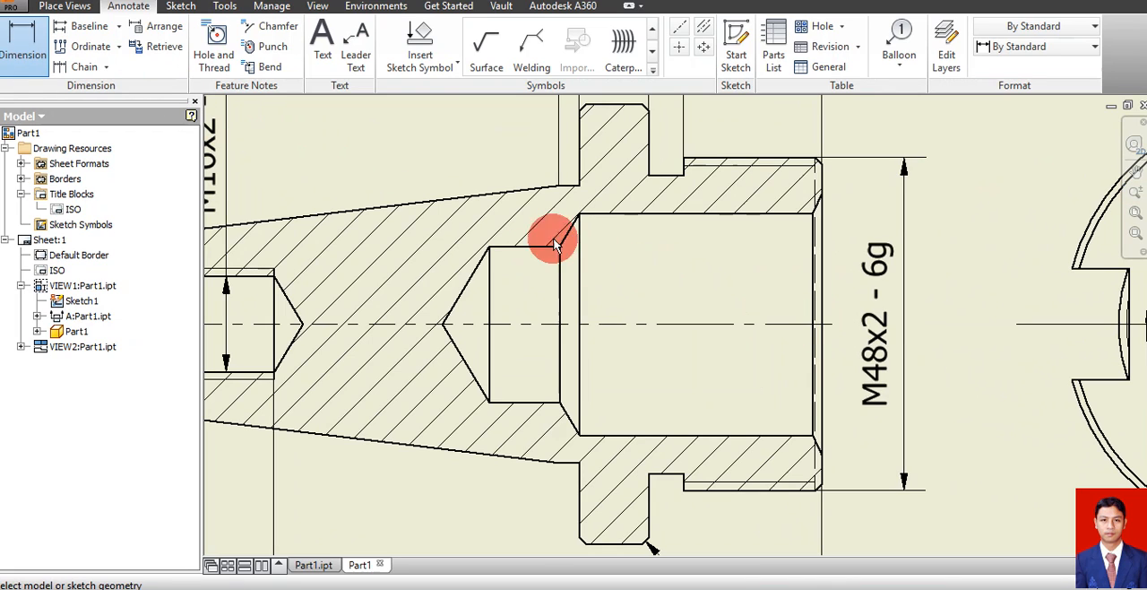
{"action": "left_click", "coordinate": [559, 288]}
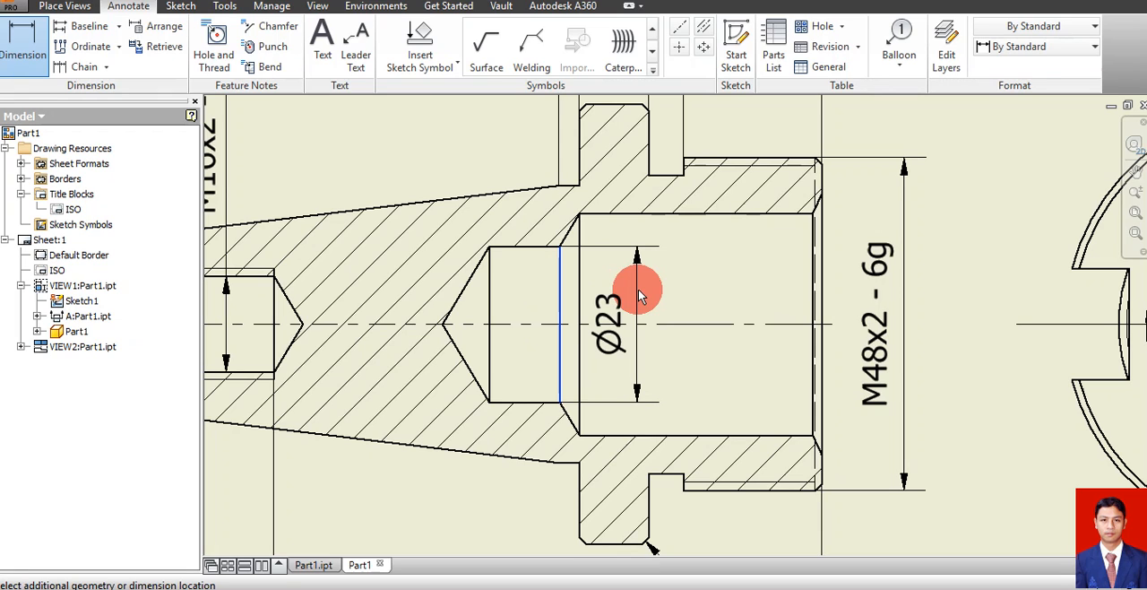
{"action": "left_click", "coordinate": [641, 290]}
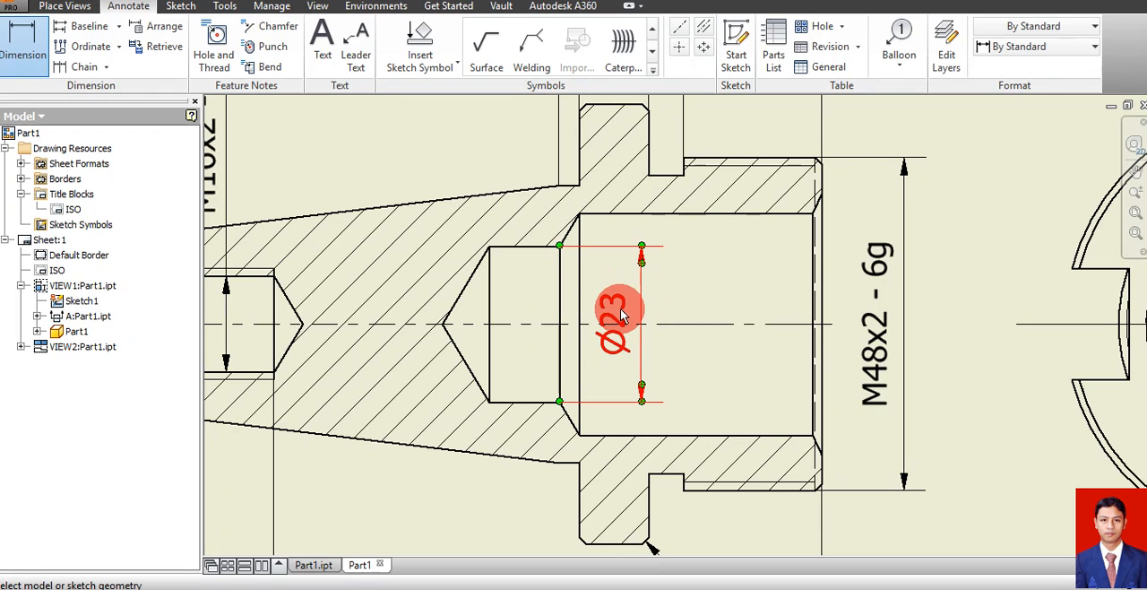
Set the primary unit precision of the smaller inner bore's diameter dimension to one decimal place, without any added symbol
{"action": "key", "text": "Escape"}
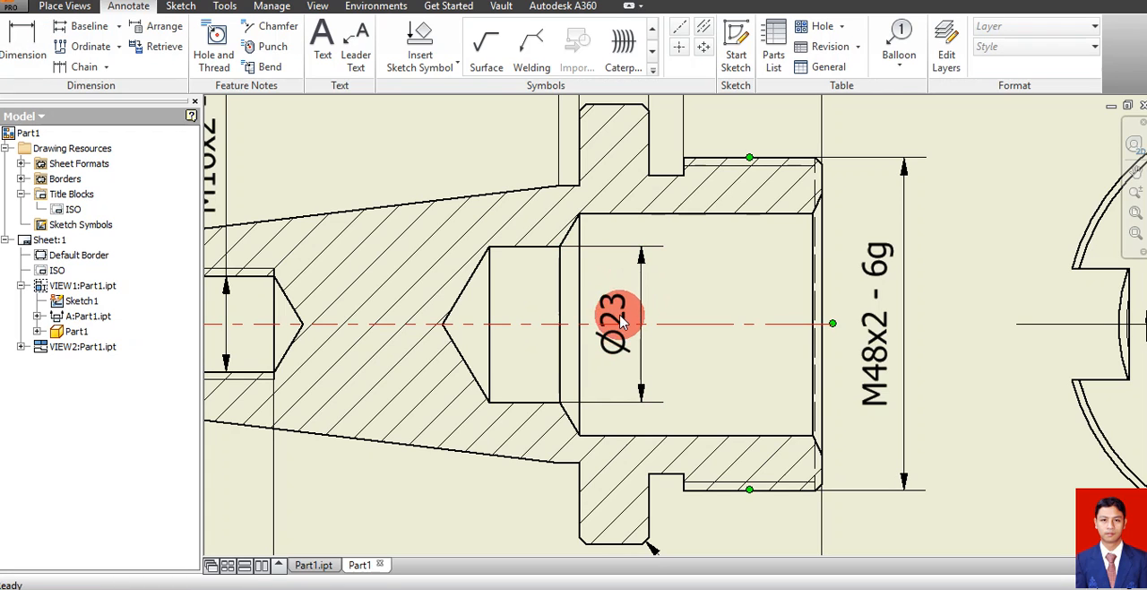
{"action": "double_click", "coordinate": [625, 306]}
{"action": "left_click", "coordinate": [615, 304]}
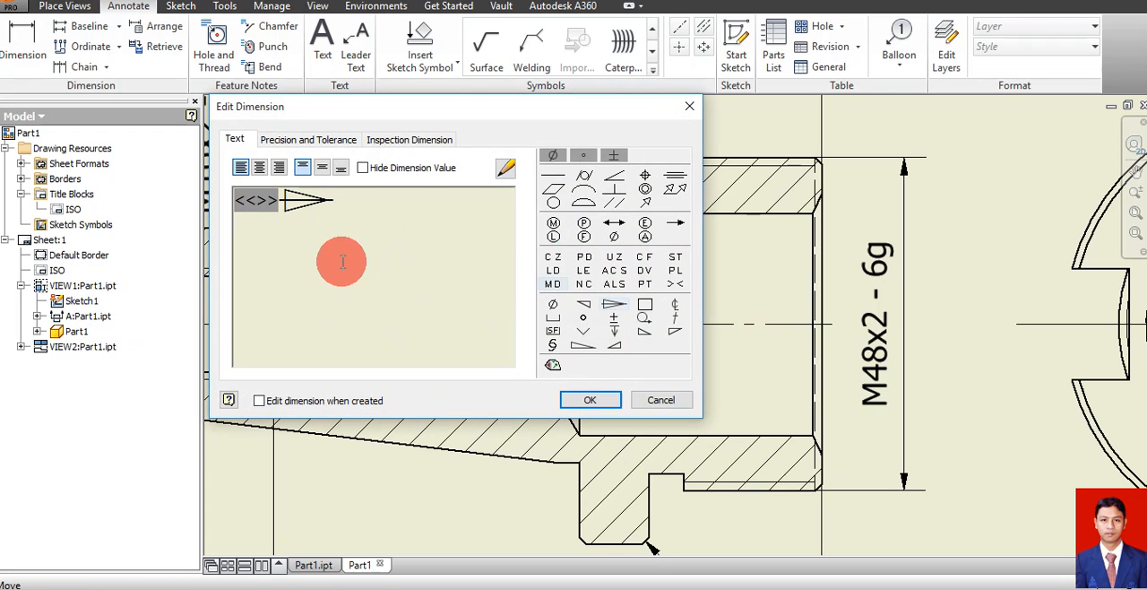
{"action": "key", "text": "BackSpace"}
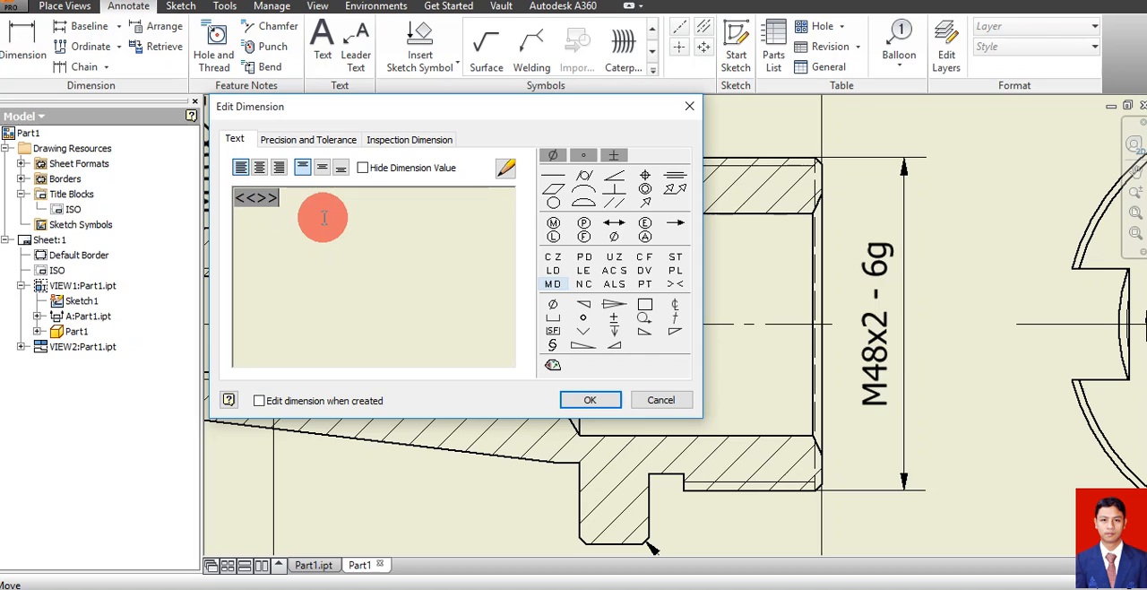
{"action": "left_click", "coordinate": [308, 140]}
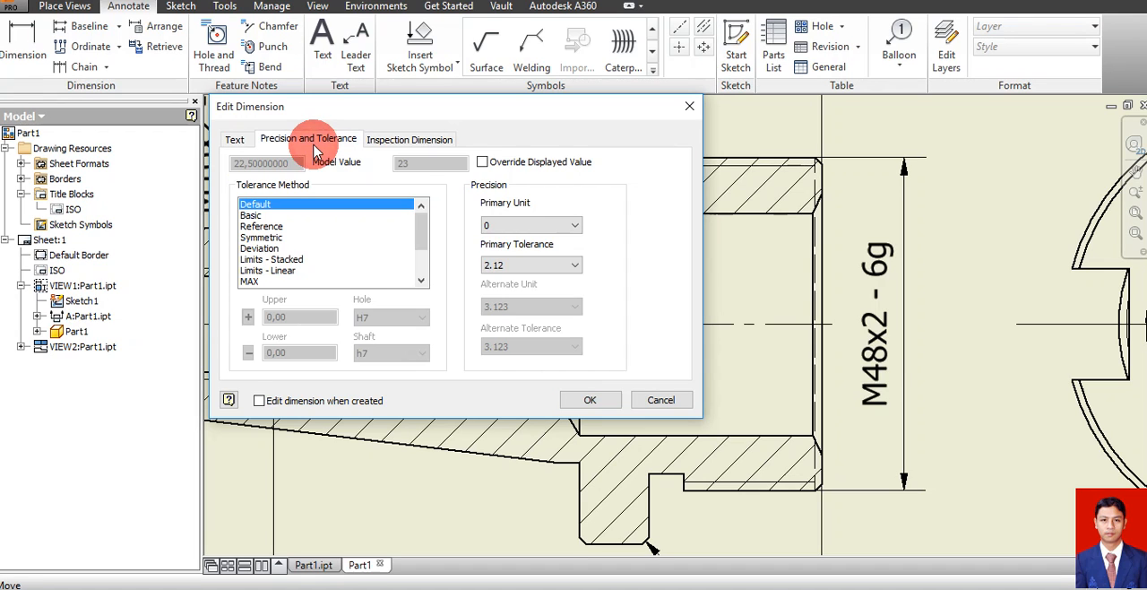
{"action": "left_click", "coordinate": [510, 226]}
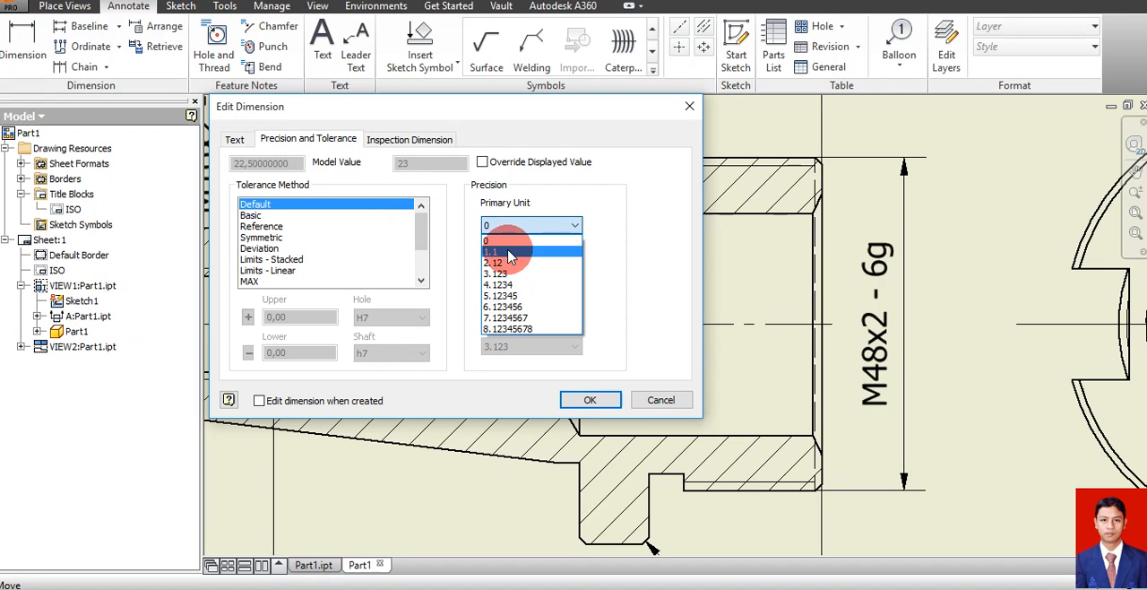
{"action": "left_click", "coordinate": [508, 235]}
{"action": "left_click", "coordinate": [574, 397]}
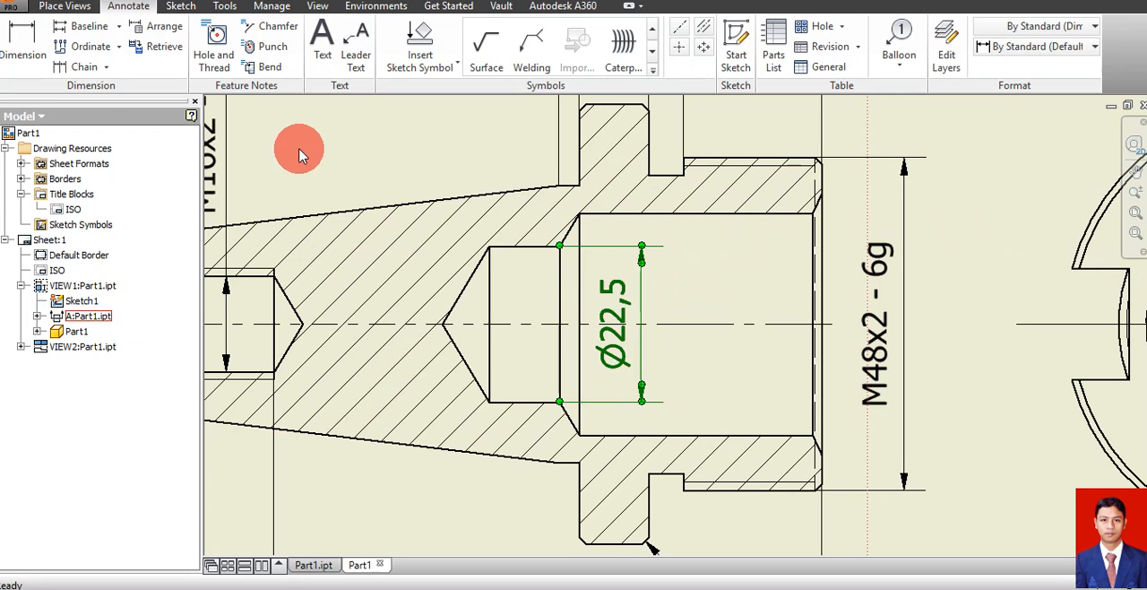
Dimension the diameter of the wider bore at the large end, placing it vertically inside the bore in section view A-A
{"action": "key", "text": "d"}
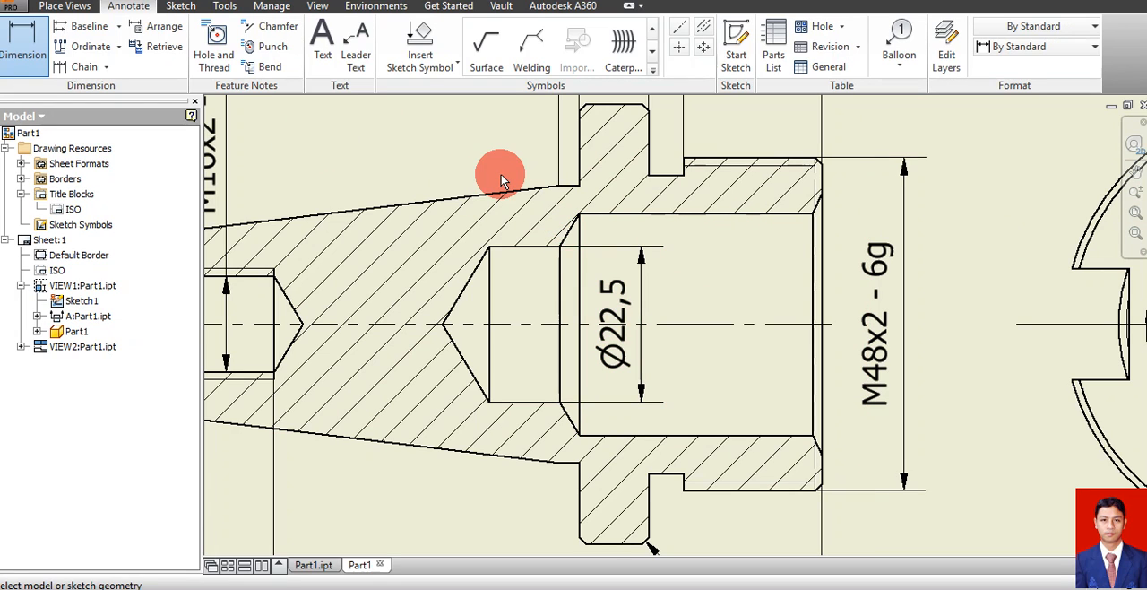
{"action": "left_click", "coordinate": [580, 235]}
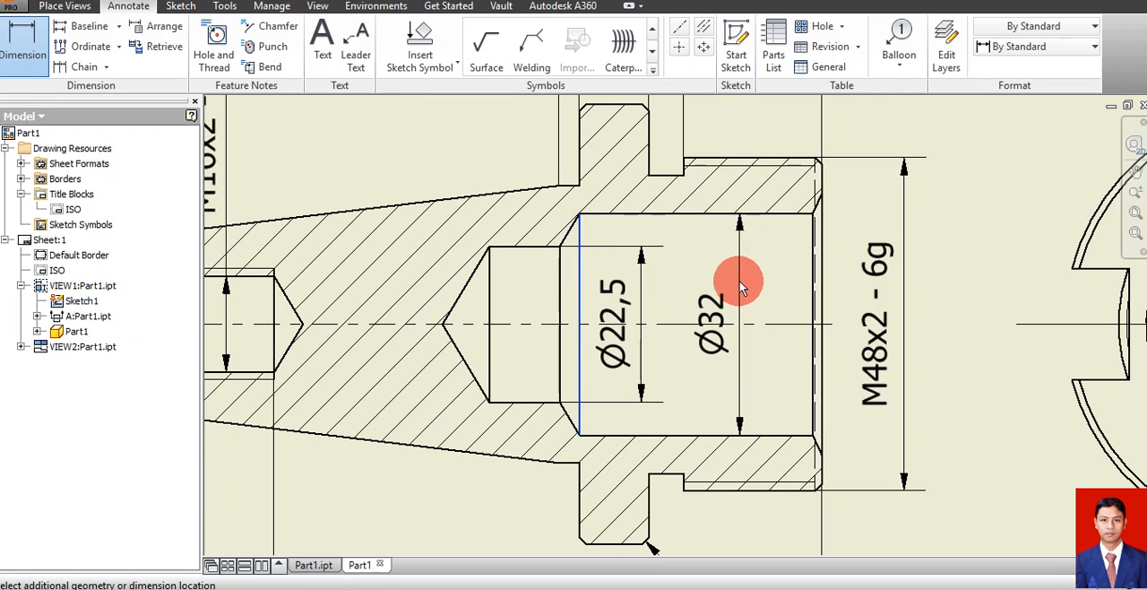
{"action": "left_click", "coordinate": [725, 282]}
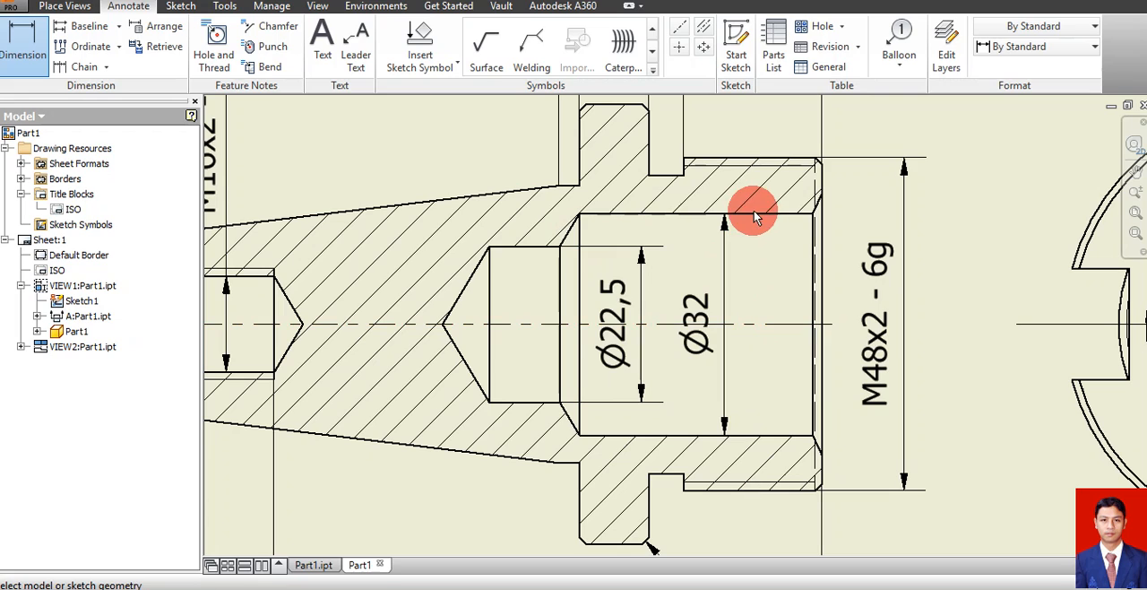
Dimension the included angle between the two chamfer edges at the large end's bore opening, placing the arc outside the M48x2 thread dimension
{"action": "left_click", "coordinate": [817, 204]}
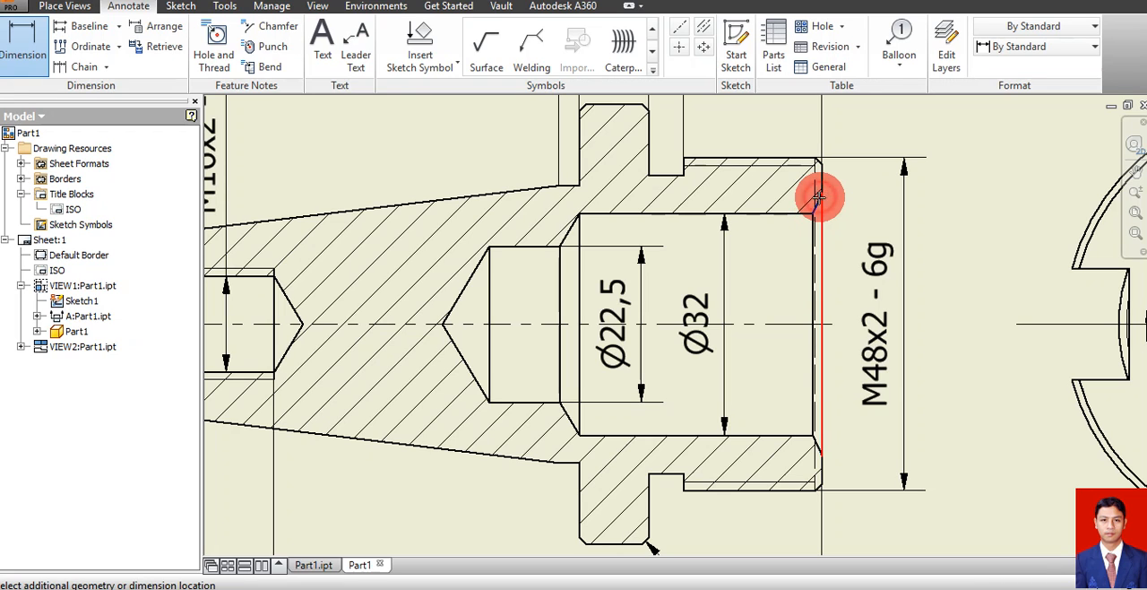
{"action": "left_click", "coordinate": [818, 451]}
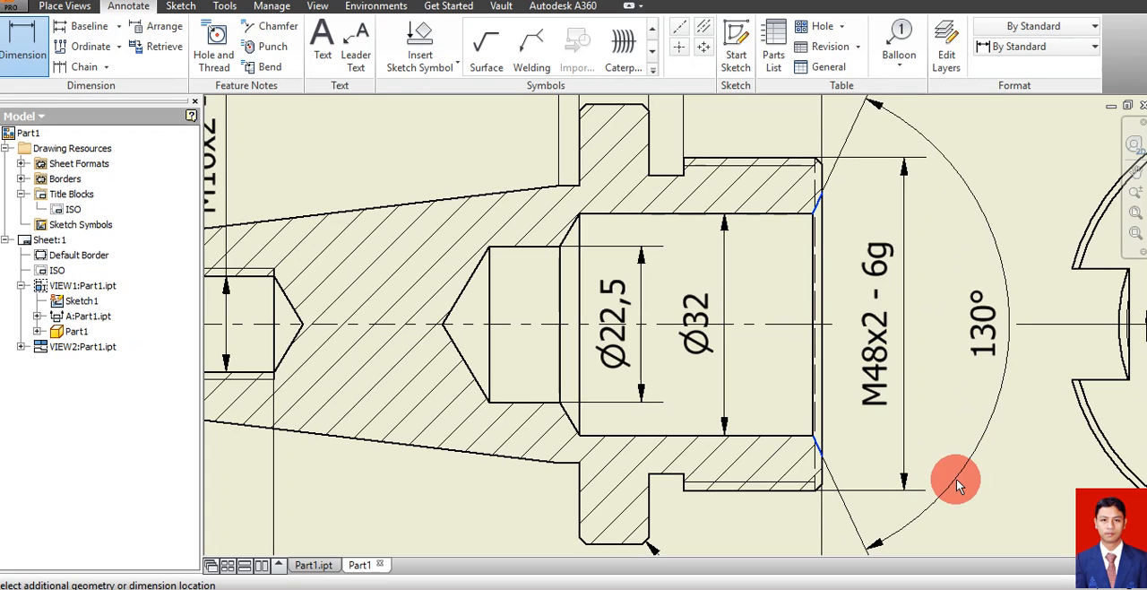
{"action": "left_click", "coordinate": [958, 483]}
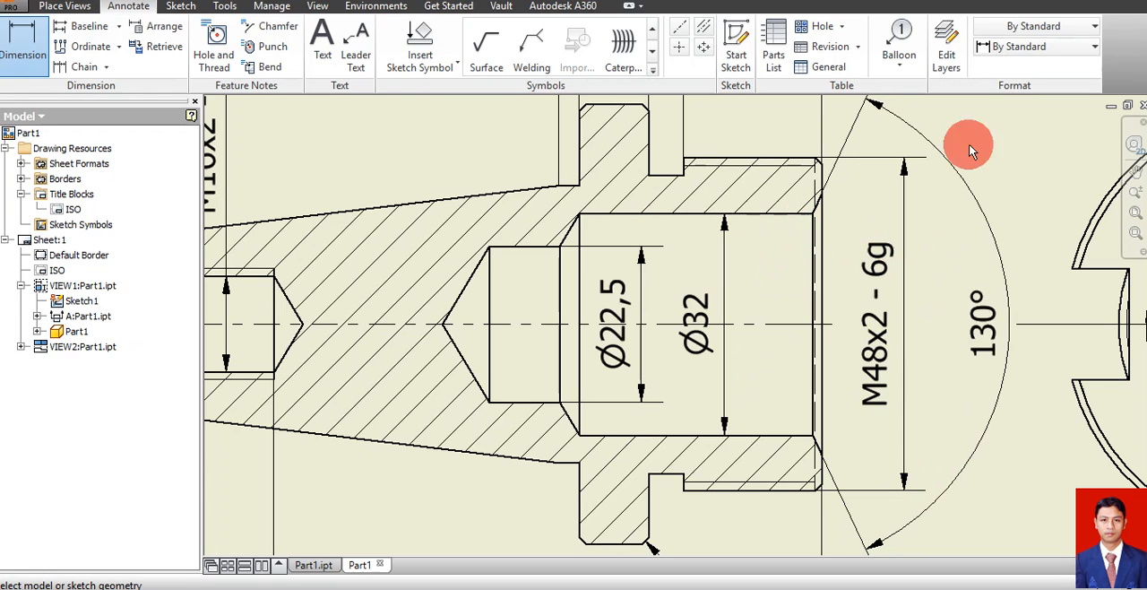
Dimension the wider bore's depth from the large end face, placing it horizontally below the section view, above the overall length dimension
{"action": "left_click", "coordinate": [1136, 202]}
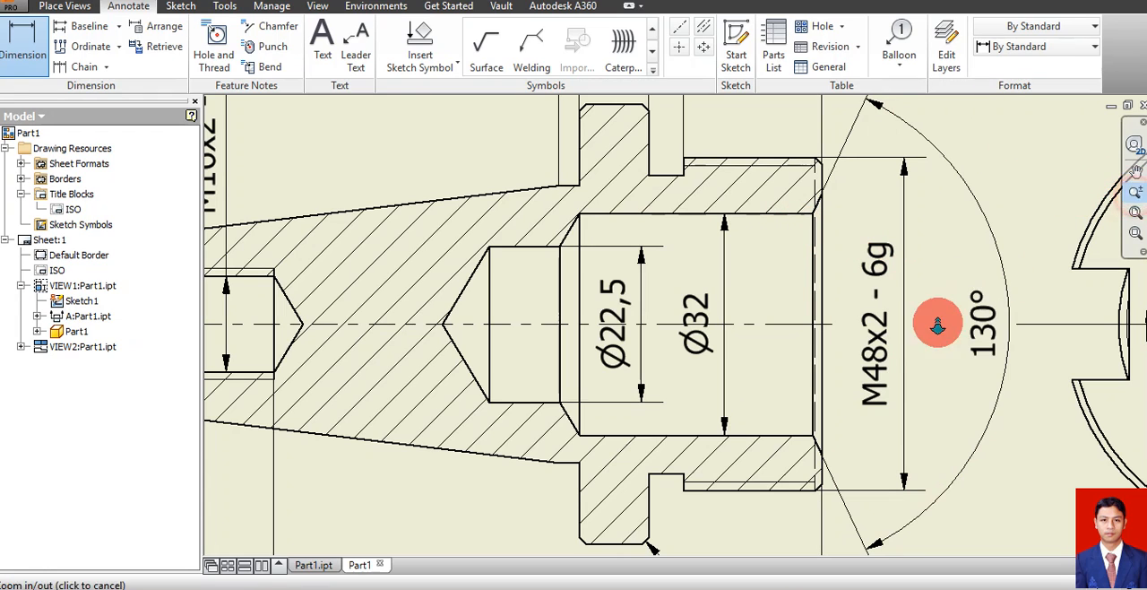
{"action": "mouse_move", "coordinate": [937, 322]}
{"action": "left_mouse_down"}
{"action": "mouse_move", "coordinate": [906, 269]}
{"action": "mouse_move", "coordinate": [918, 283]}
{"action": "left_mouse_up"}
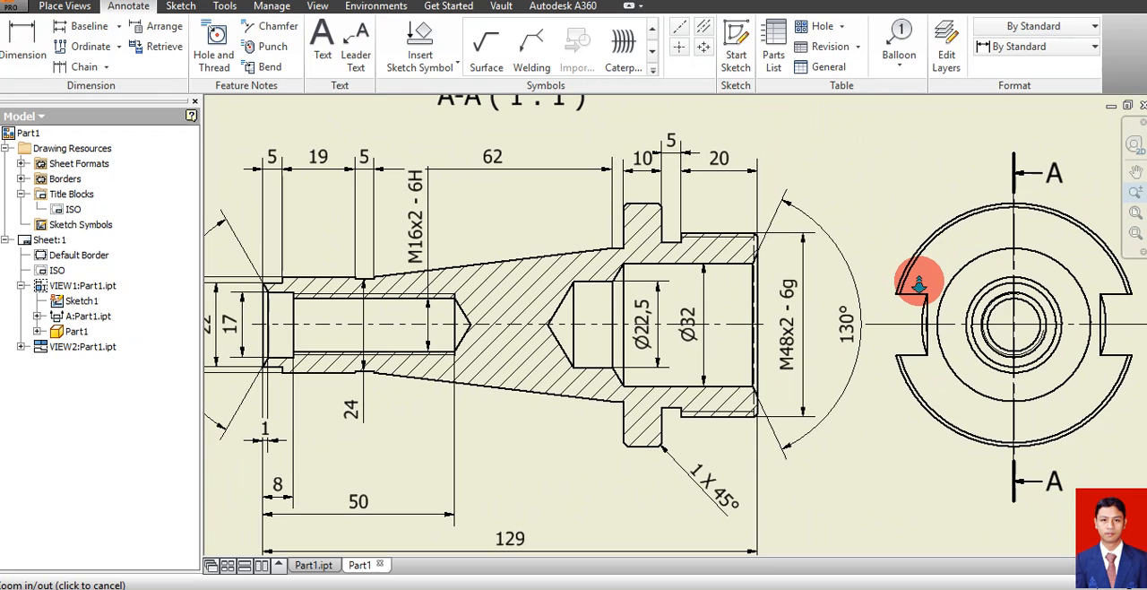
{"action": "key", "text": "Escape"}
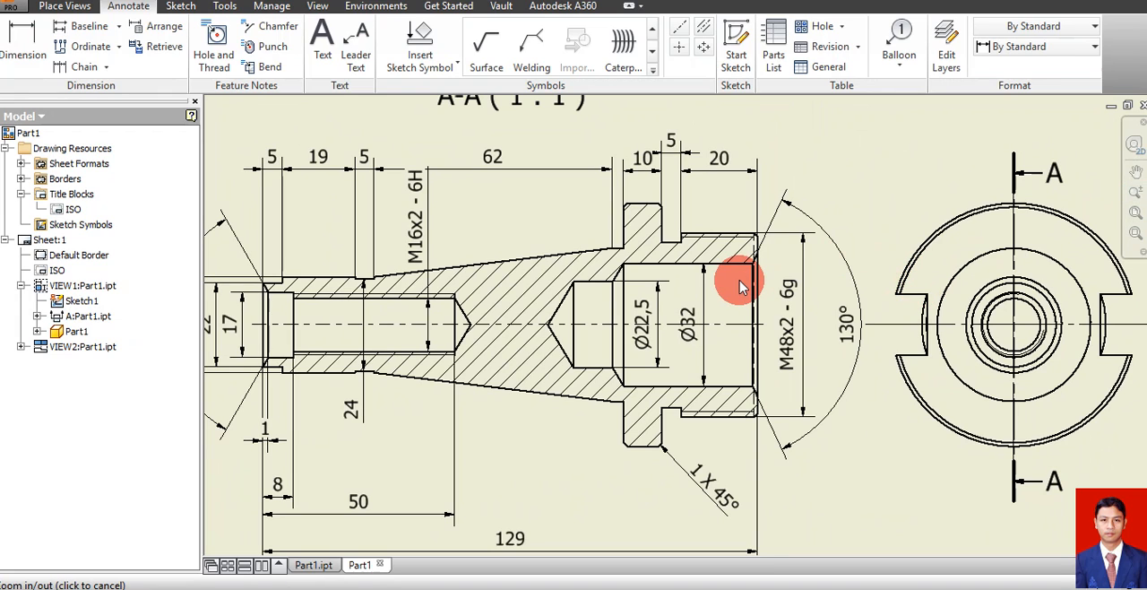
{"action": "left_click", "coordinate": [31, 60]}
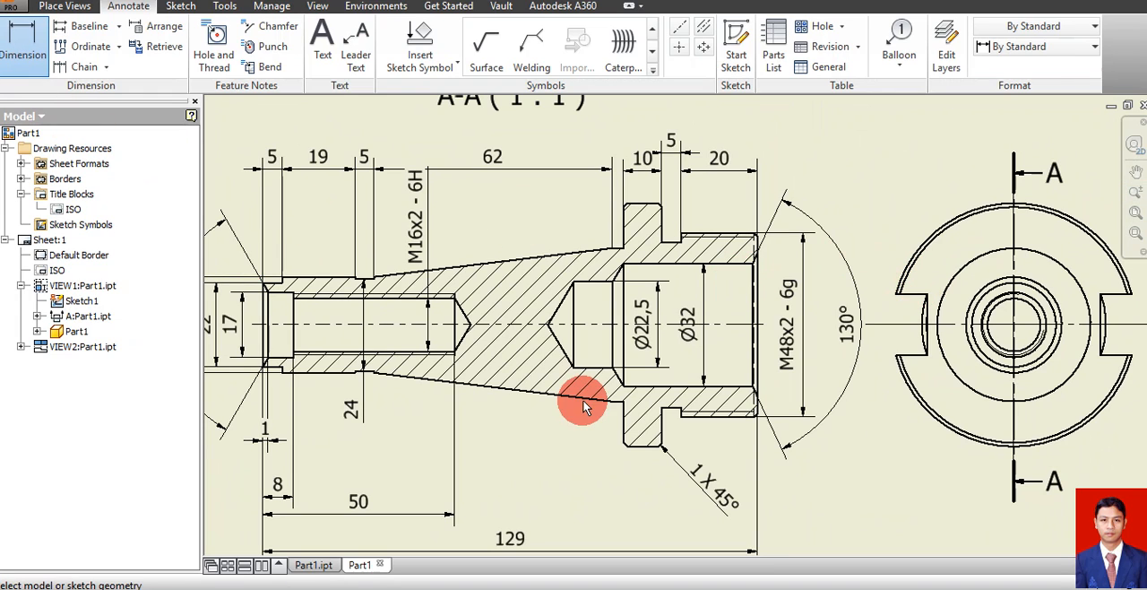
{"action": "left_click", "coordinate": [756, 372]}
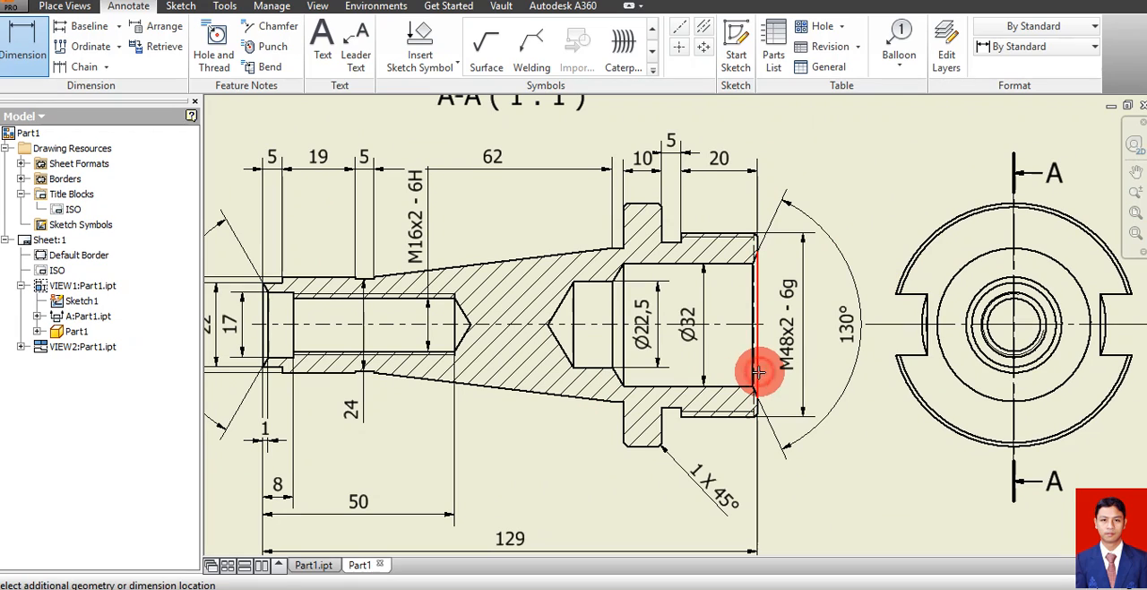
{"action": "left_click", "coordinate": [622, 348]}
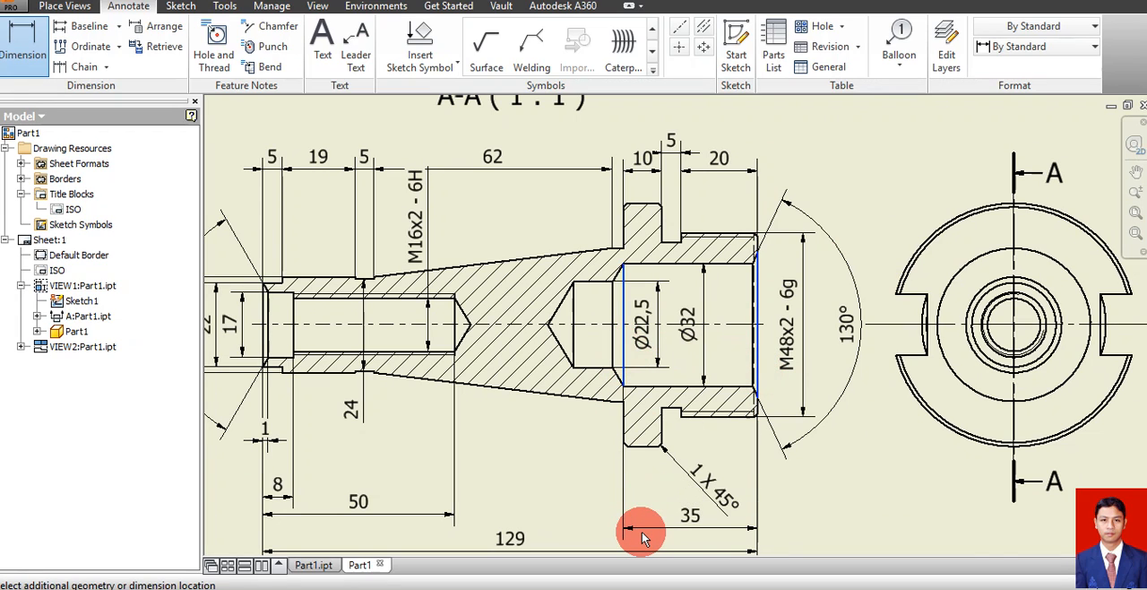
{"action": "left_click", "coordinate": [642, 531]}
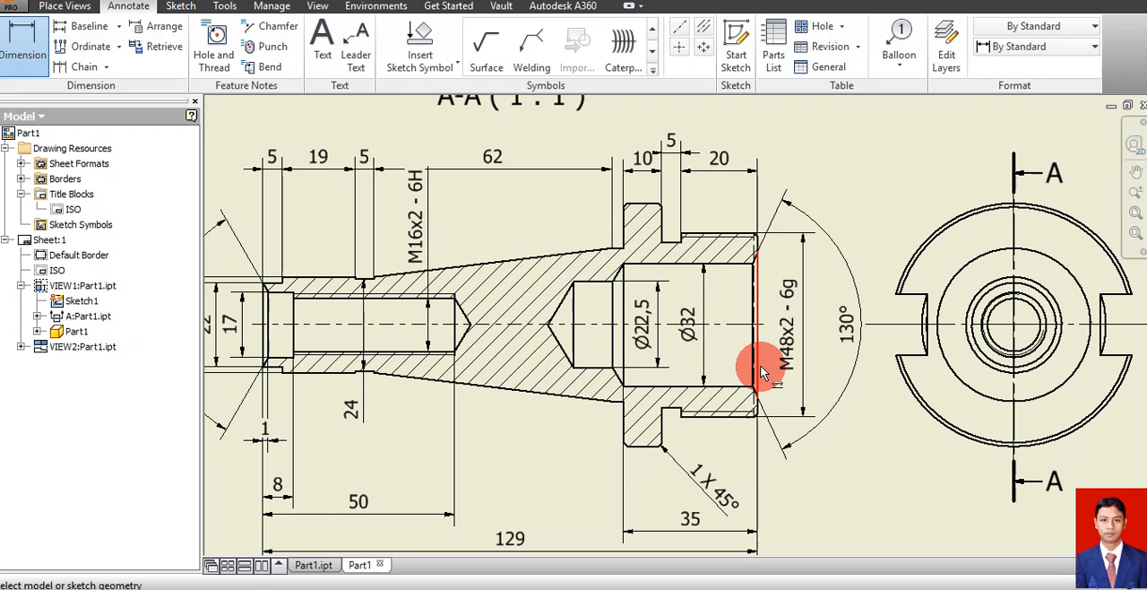
Dimension the smaller bore's depth, up to the base of its drill cone, from the large end face, just above the overall length
{"action": "left_click", "coordinate": [759, 365]}
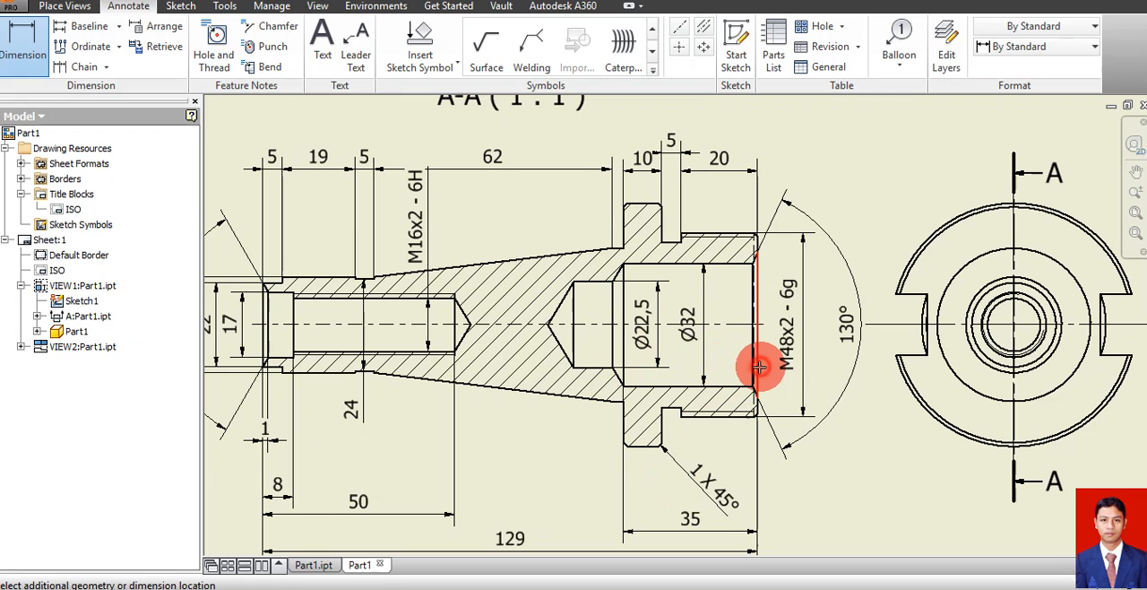
{"action": "left_click", "coordinate": [576, 337]}
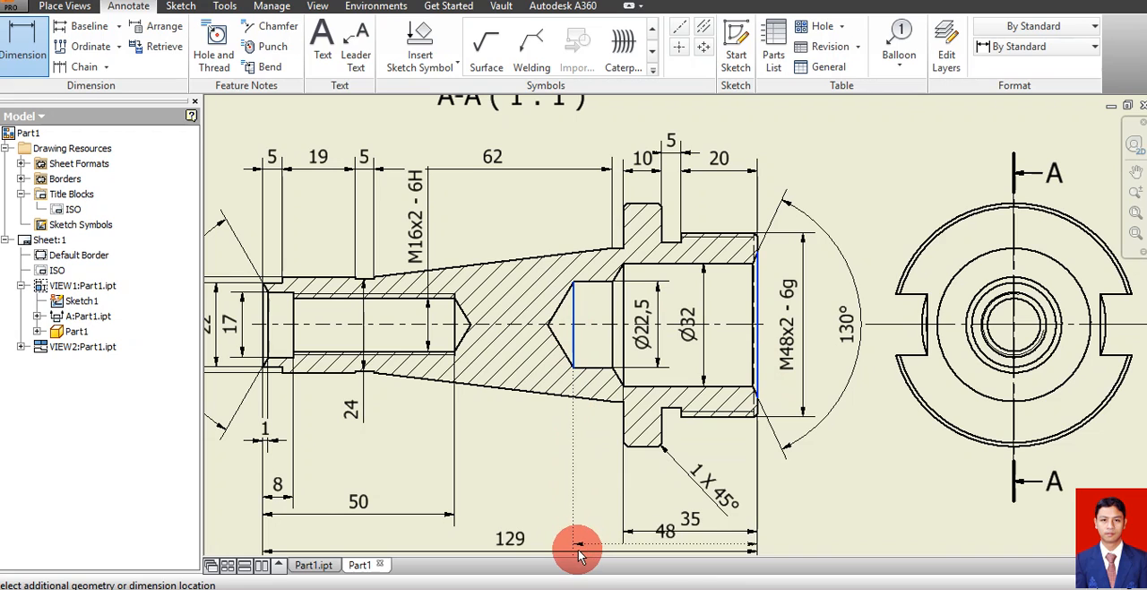
{"action": "left_click", "coordinate": [581, 535]}
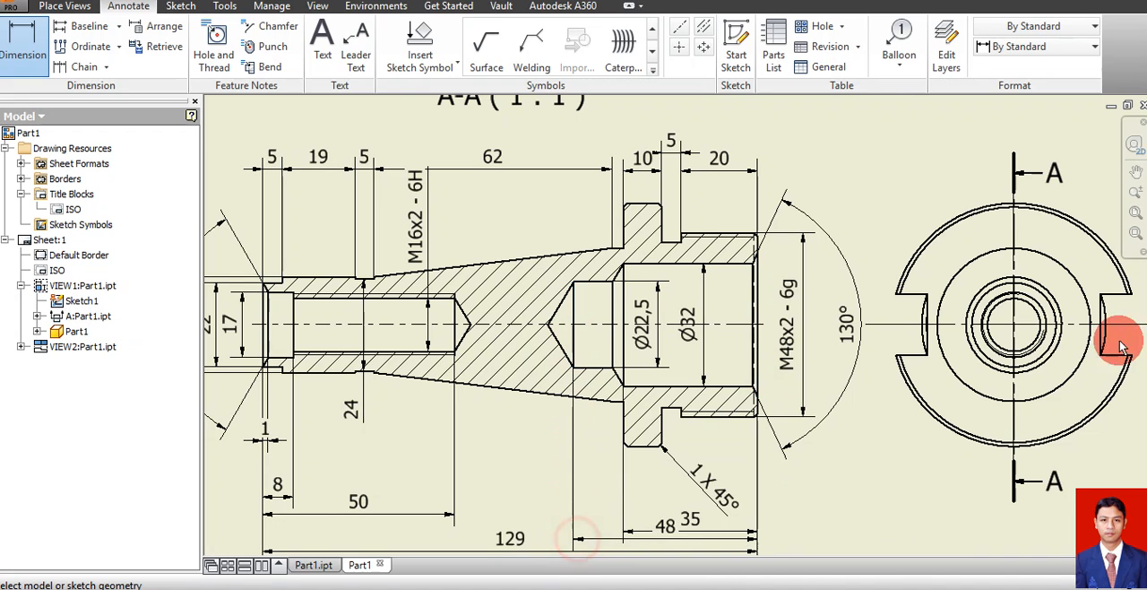
Space out the dimensions below the section view by lowering the overall length and the smaller bore's depth beneath the wider bore's depth
{"action": "left_click", "coordinate": [1135, 192]}
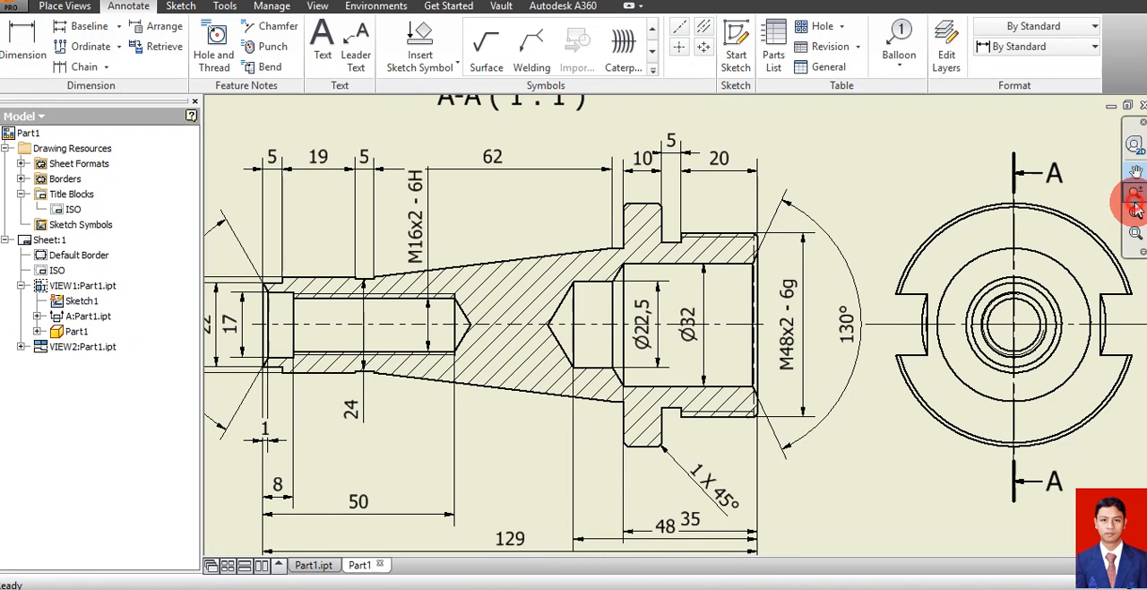
{"action": "left_click", "coordinate": [977, 363]}
{"action": "mouse_move", "coordinate": [977, 363]}
{"action": "left_mouse_down"}
{"action": "mouse_move", "coordinate": [986, 301]}
{"action": "mouse_move", "coordinate": [983, 329]}
{"action": "left_mouse_up"}
{"action": "left_click", "coordinate": [781, 371]}
{"action": "left_click", "coordinate": [552, 482]}
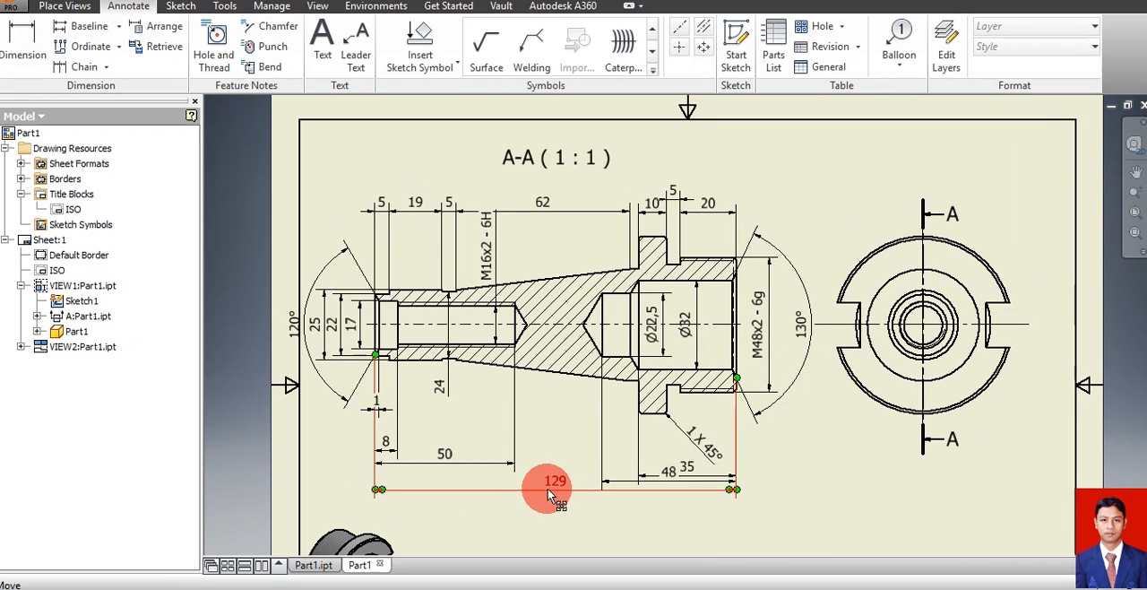
{"action": "left_click_drag", "start_coordinate": [549, 490], "coordinate": [551, 508]}
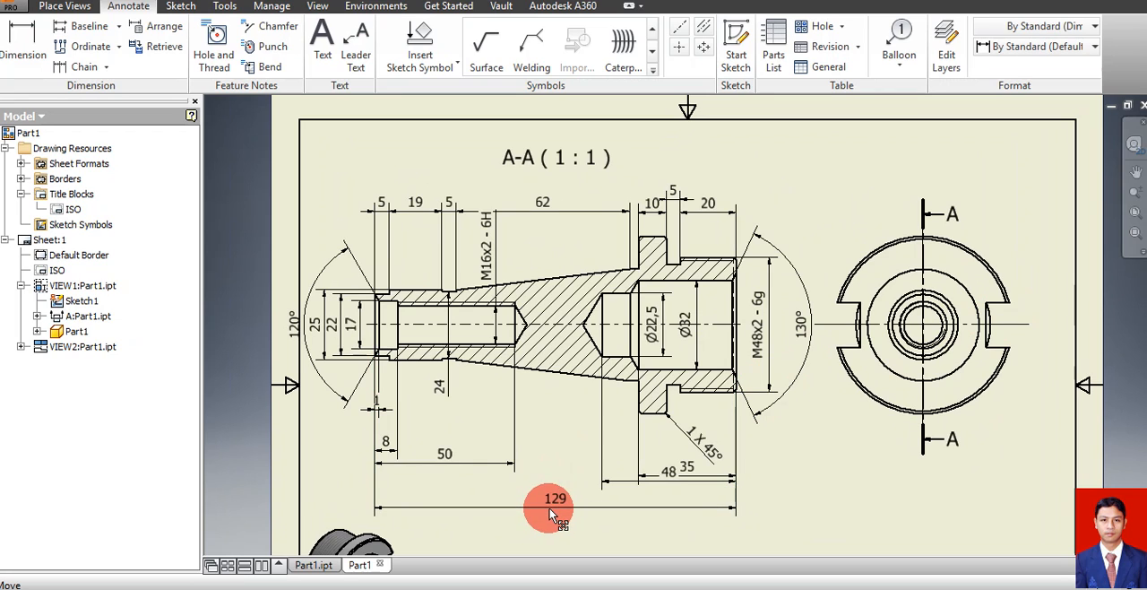
{"action": "left_click", "coordinate": [622, 476]}
{"action": "left_click_drag", "start_coordinate": [622, 476], "coordinate": [632, 506]}
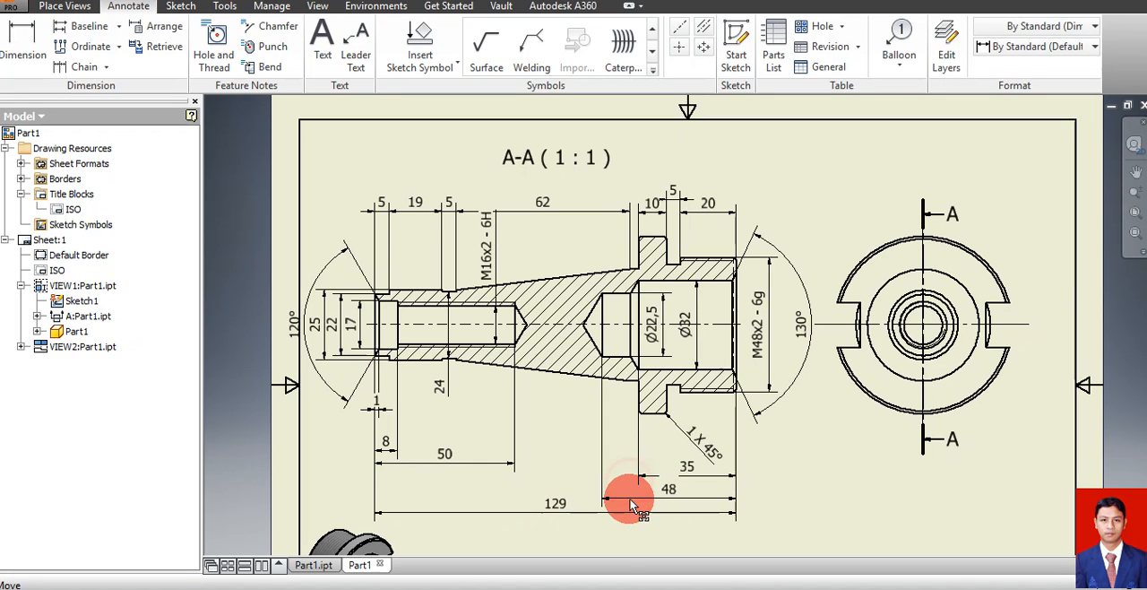
{"action": "left_click", "coordinate": [843, 481]}
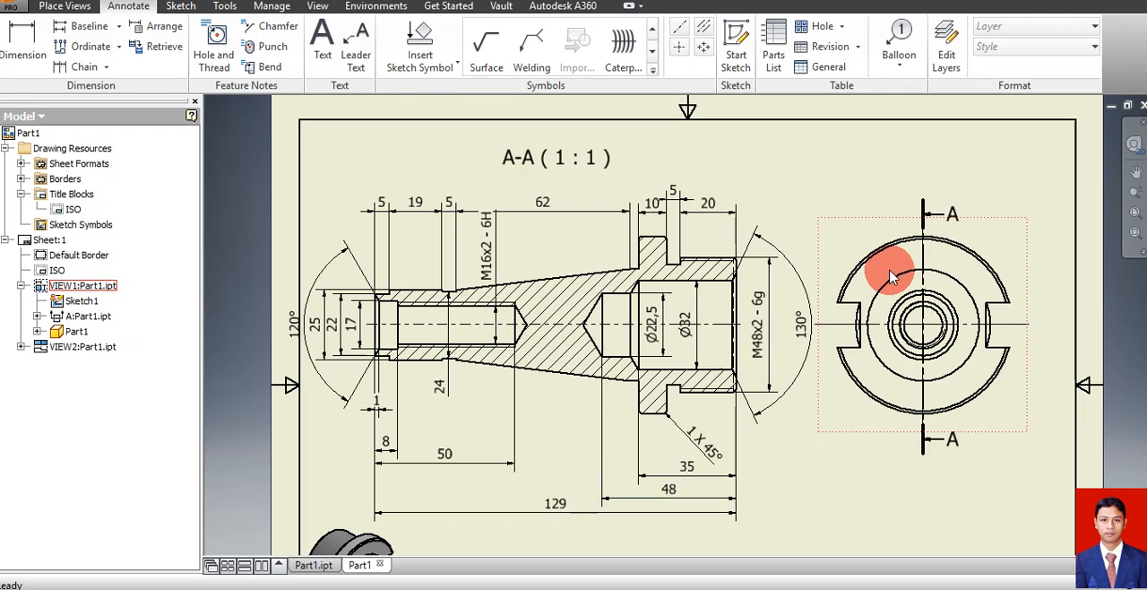
Dimension the right-hand slot's width beside the end view and the distance between the two slot floors below it
{"action": "key", "text": "d"}
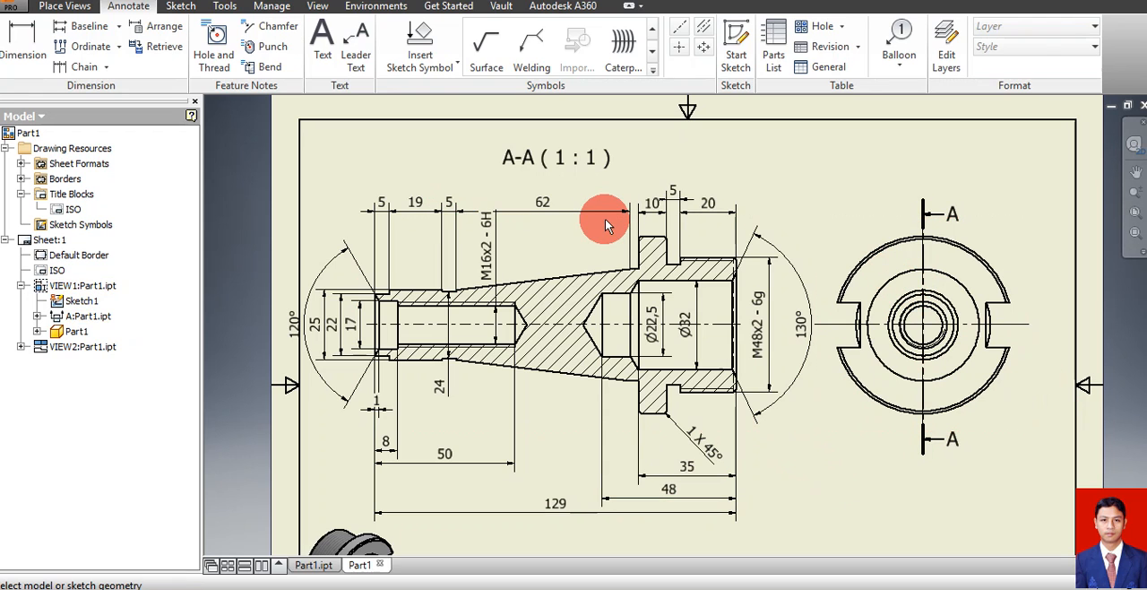
{"action": "left_click", "coordinate": [986, 317]}
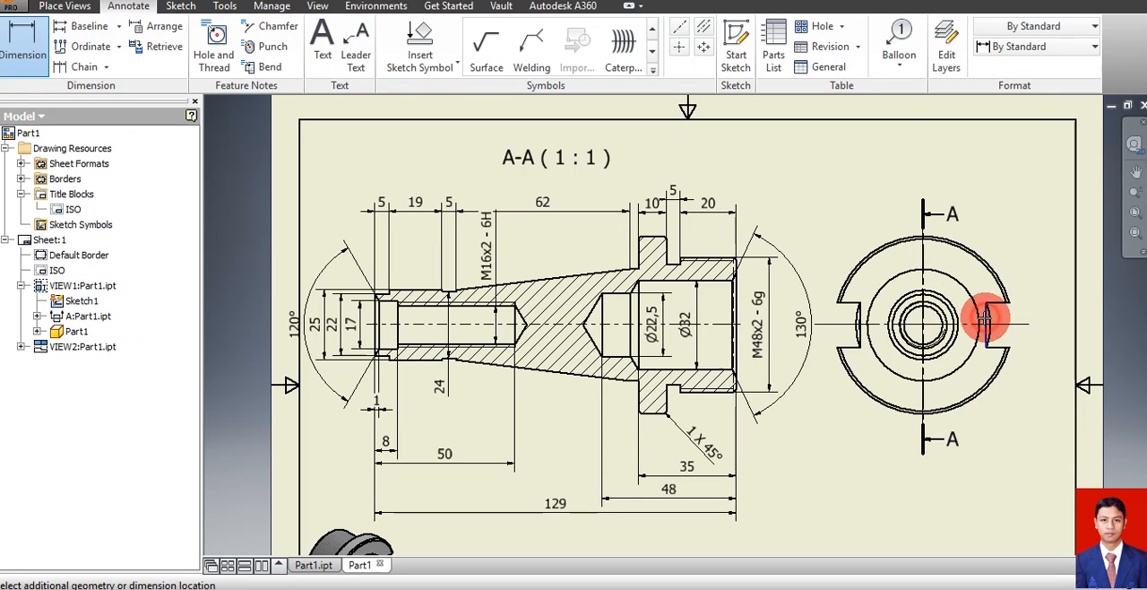
{"action": "left_click", "coordinate": [1047, 317]}
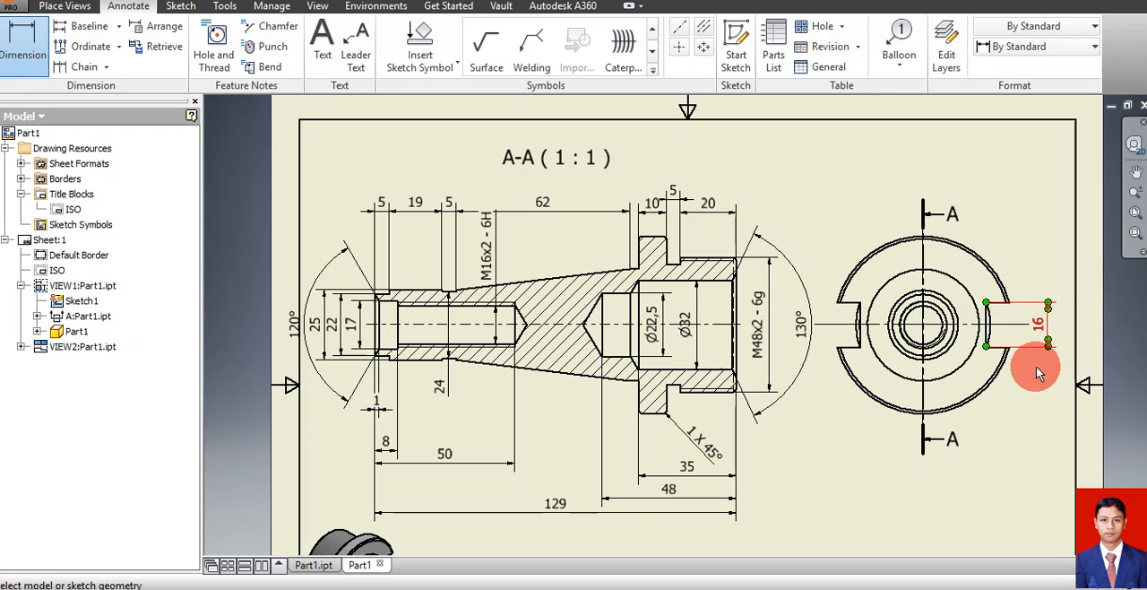
{"action": "left_click", "coordinate": [986, 334]}
{"action": "left_click", "coordinate": [859, 337]}
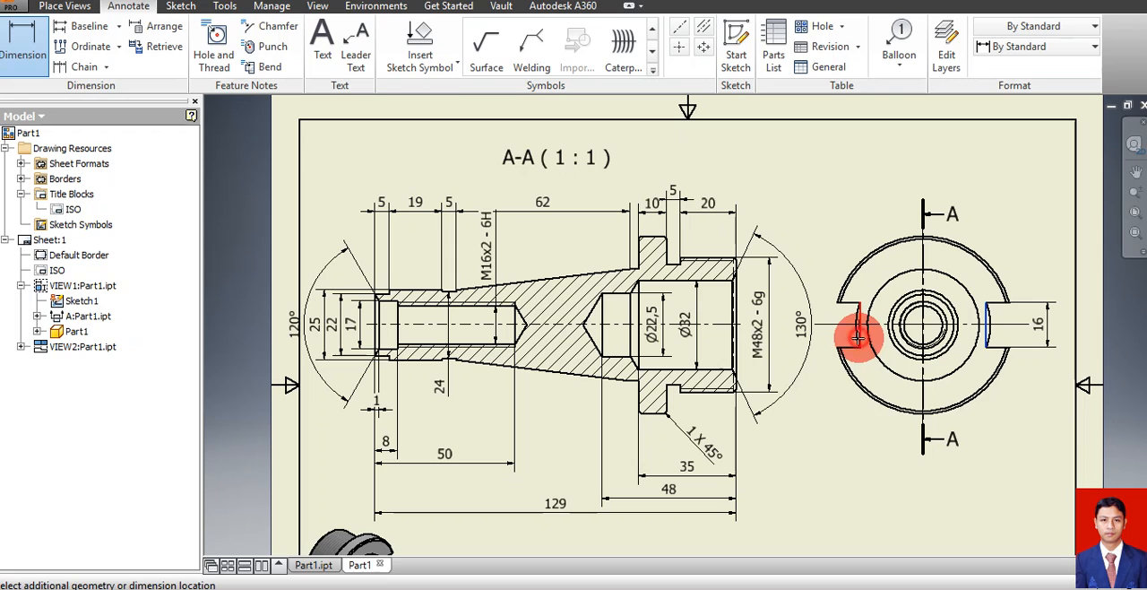
{"action": "left_click", "coordinate": [900, 495]}
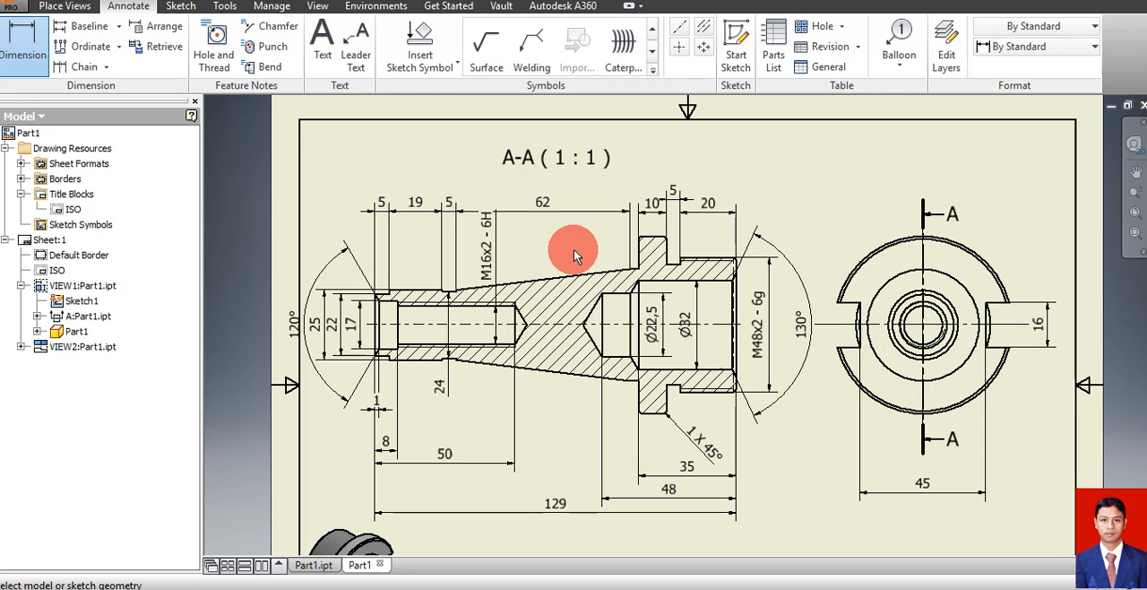
{"action": "left_click", "coordinate": [1137, 196]}
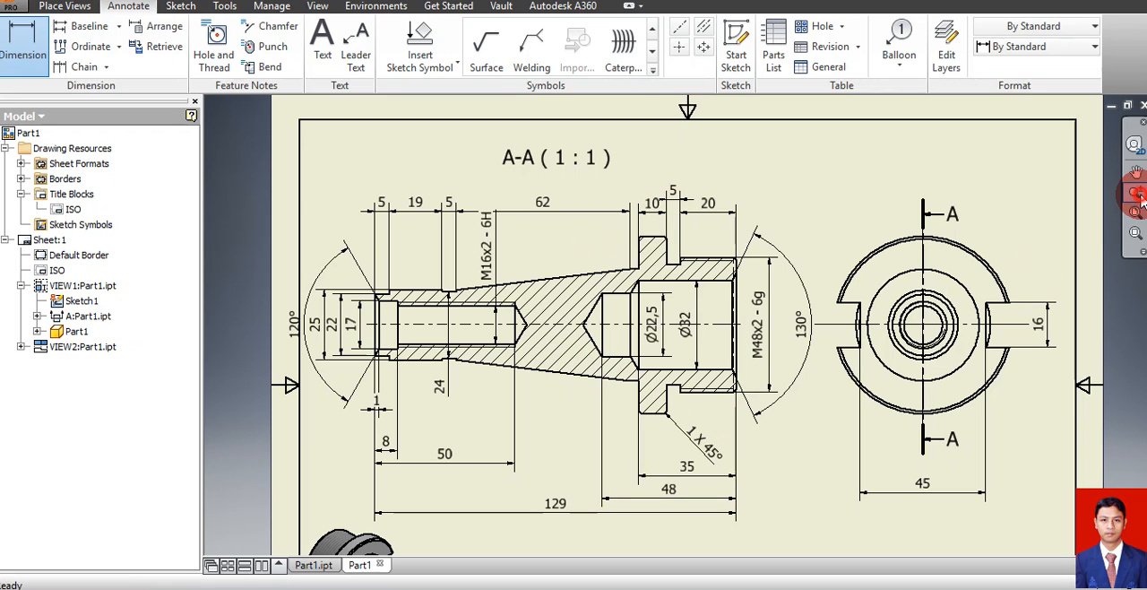
{"action": "left_click_drag", "start_coordinate": [885, 384], "coordinate": [883, 347]}
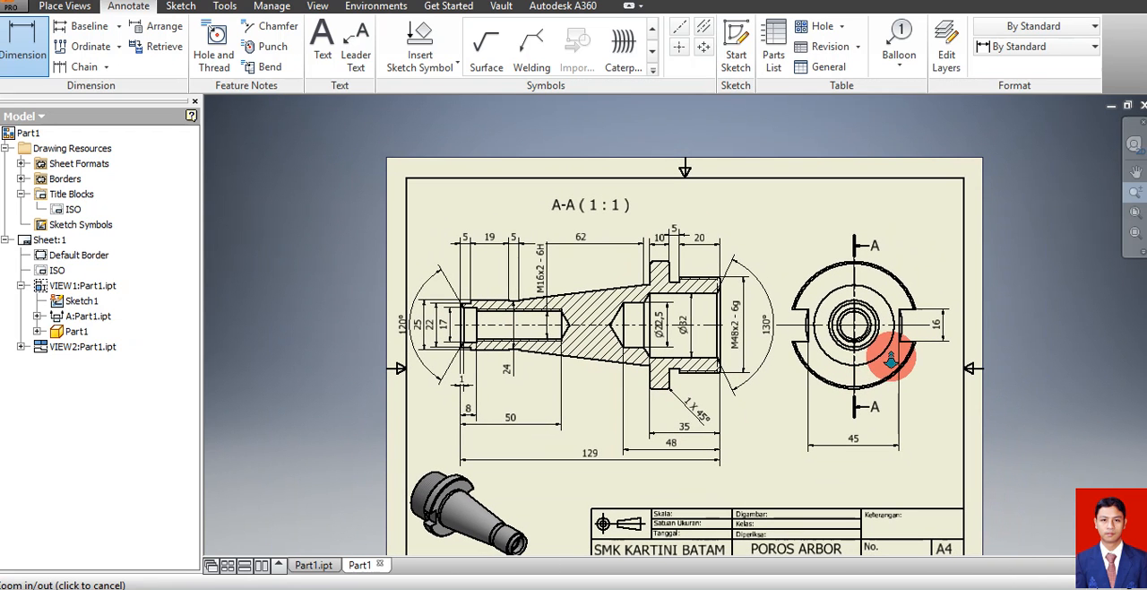
{"action": "left_click", "coordinate": [1135, 171]}
{"action": "mouse_move", "coordinate": [796, 386]}
{"action": "left_mouse_down"}
{"action": "mouse_move", "coordinate": [768, 320]}
{"action": "mouse_move", "coordinate": [755, 338]}
{"action": "left_mouse_up"}
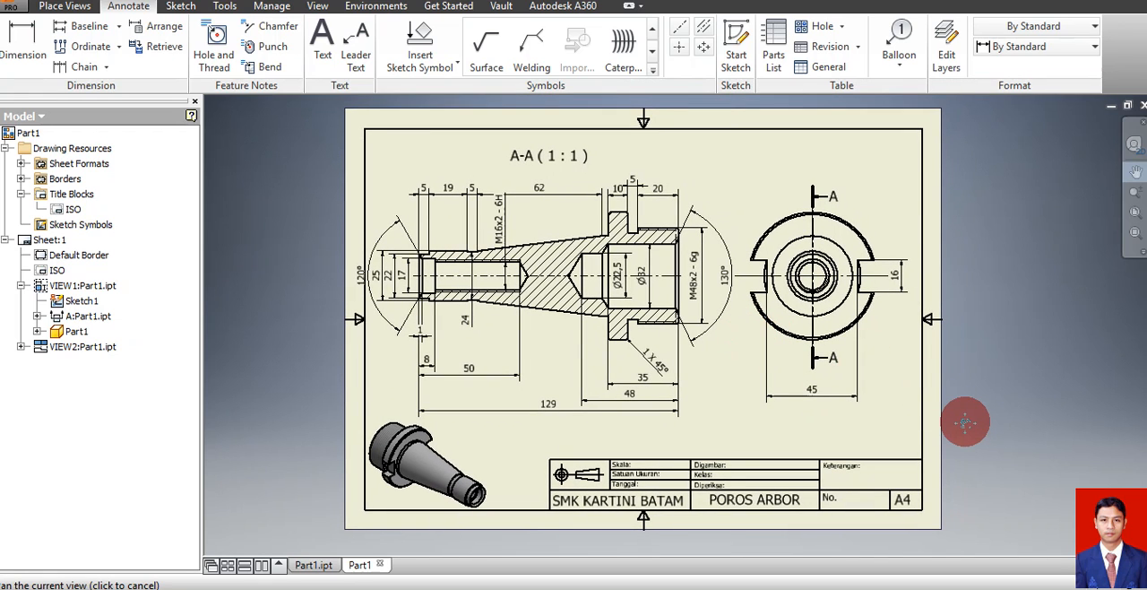